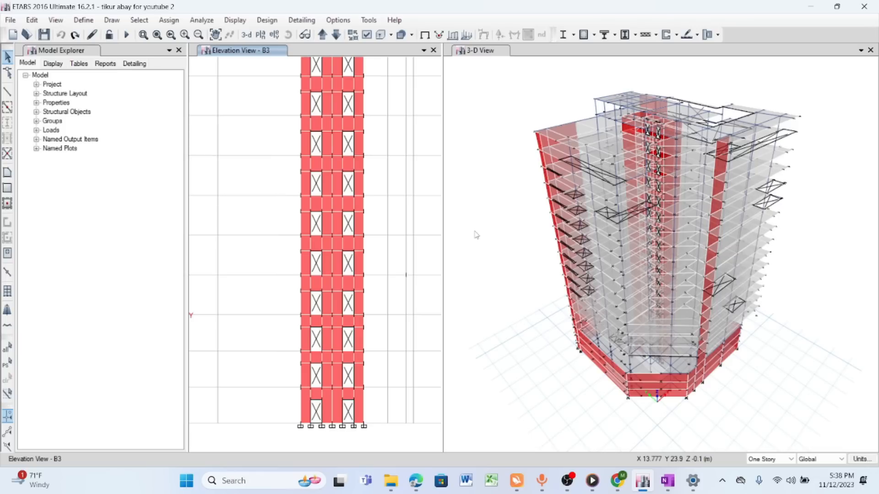
pyautogui.scroll(-4, 447, 212)
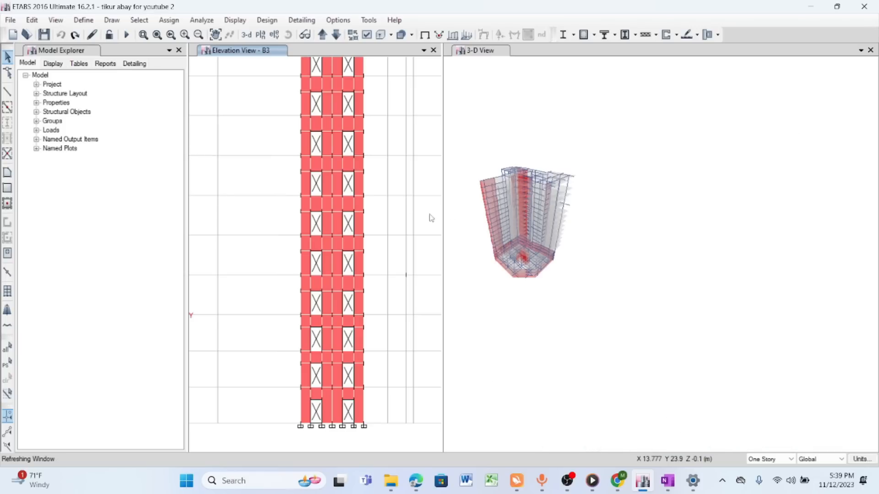
pyautogui.scroll(8, 502, 218)
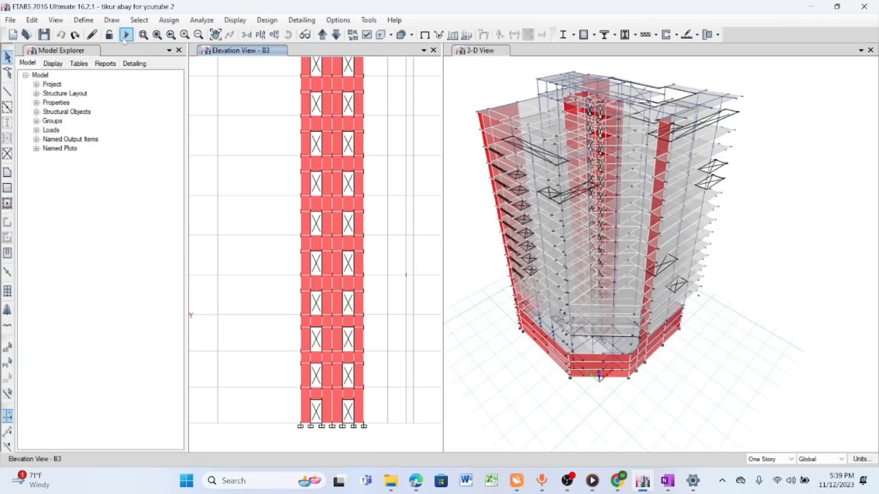
pyautogui.click(215, 34)
pyautogui.moveTo(606, 206); pyautogui.dragTo(644, 239)
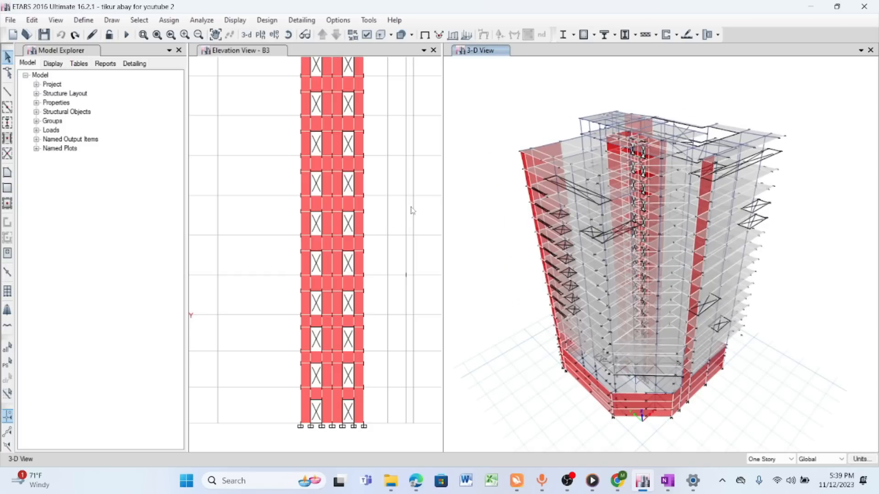
pyautogui.click(216, 34)
pyautogui.moveTo(411, 242); pyautogui.dragTo(394, 236)
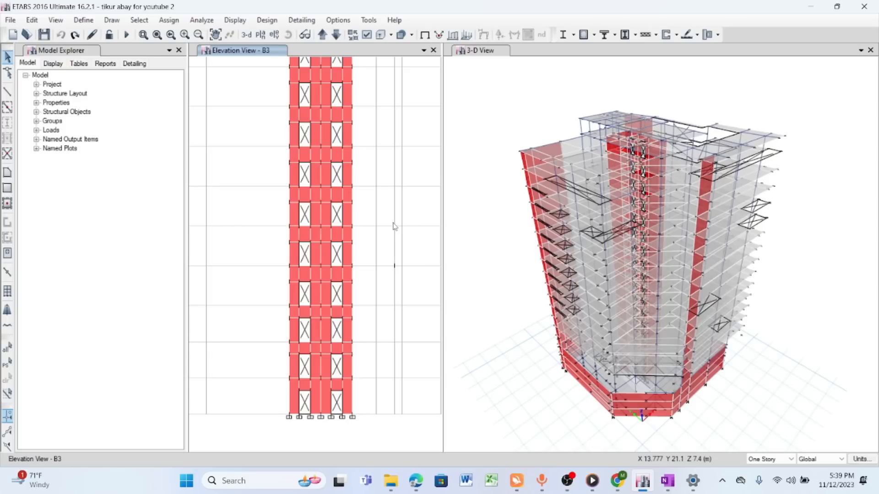
pyautogui.click(215, 34)
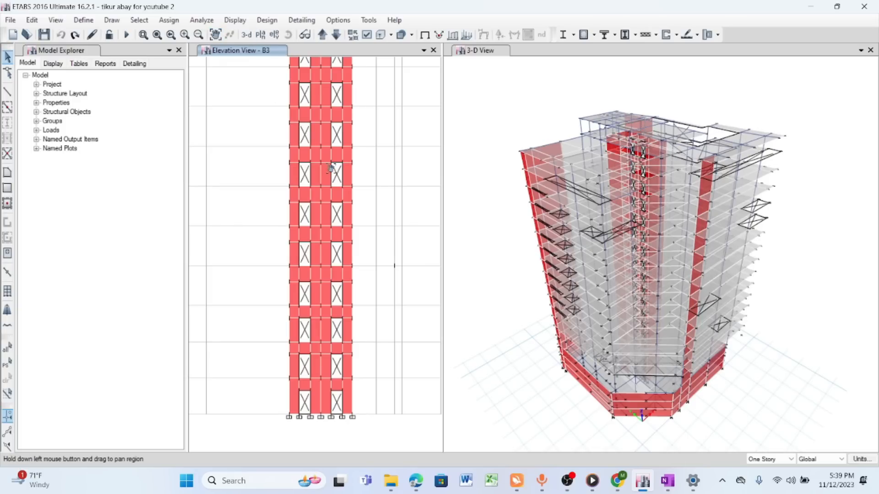
pyautogui.moveTo(381, 231); pyautogui.dragTo(361, 201)
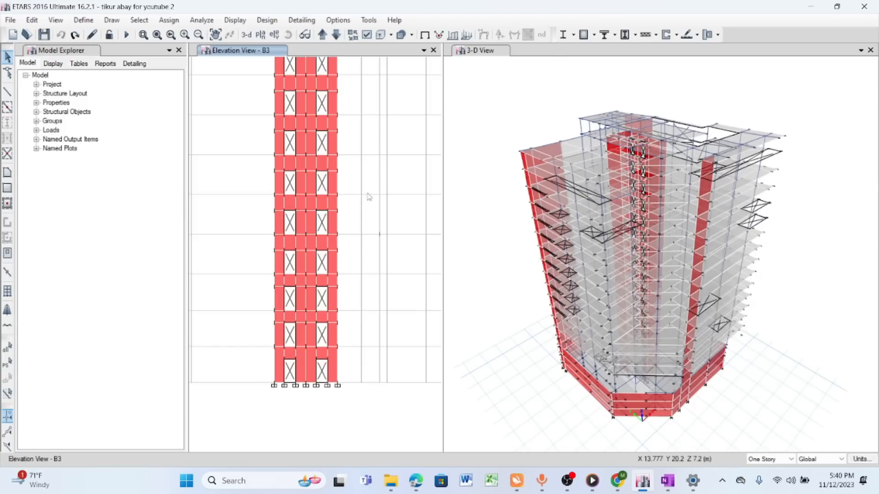
# - Delete the two lowest-story door openings from the core wall in elevation B3
pyautogui.scroll(3, 311, 388)
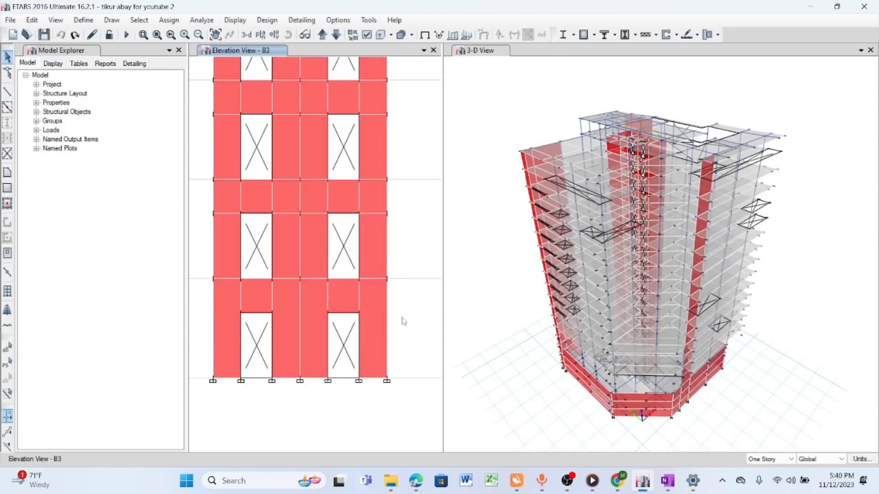
pyautogui.moveTo(402, 314); pyautogui.dragTo(413, 265, button='middle')
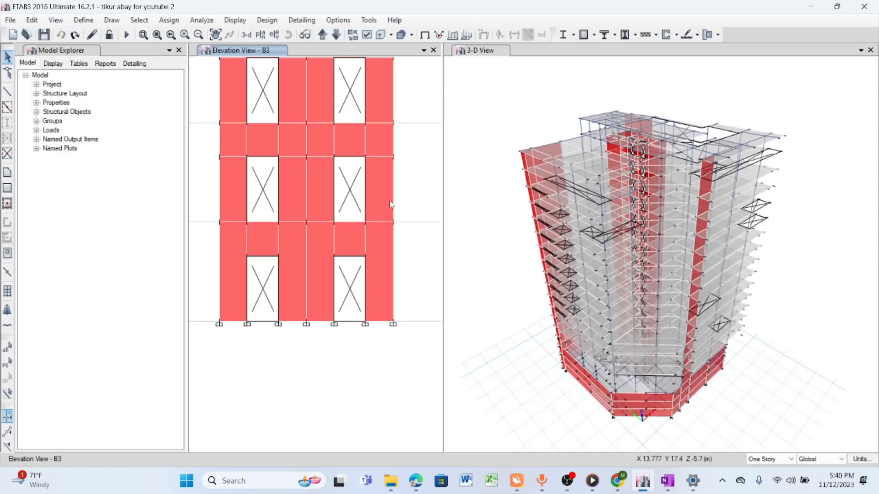
pyautogui.click(217, 36)
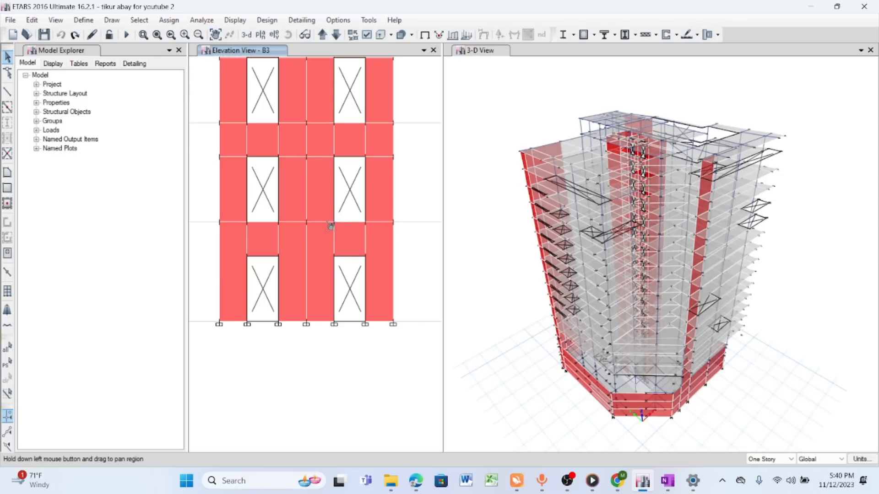
pyautogui.moveTo(327, 225); pyautogui.dragTo(338, 238)
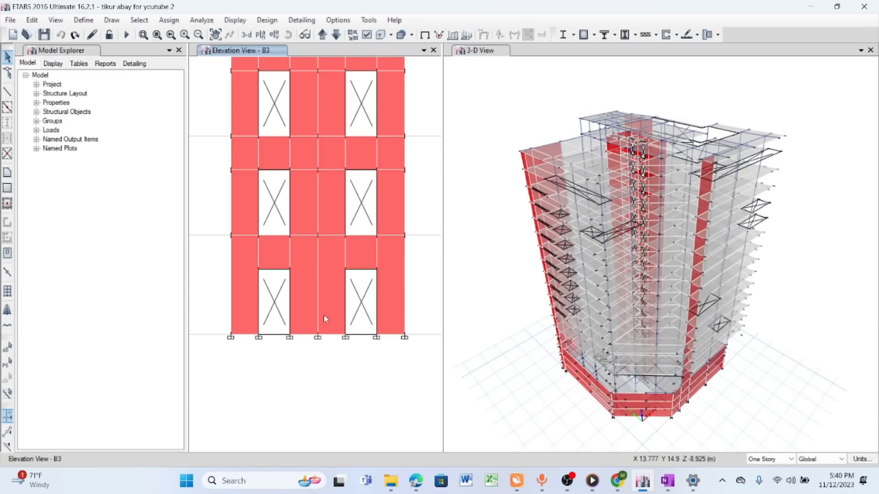
pyautogui.click(274, 303)
pyautogui.click(366, 304)
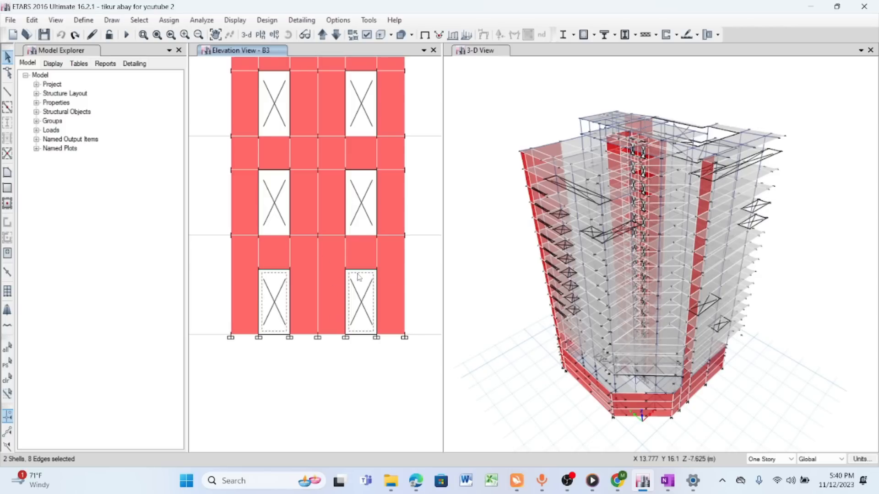
pyautogui.click(32, 20)
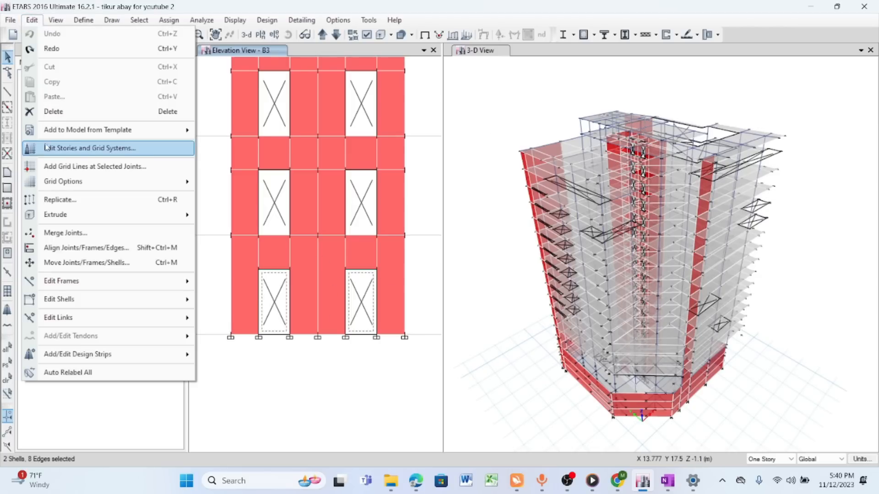
pyautogui.click(53, 111)
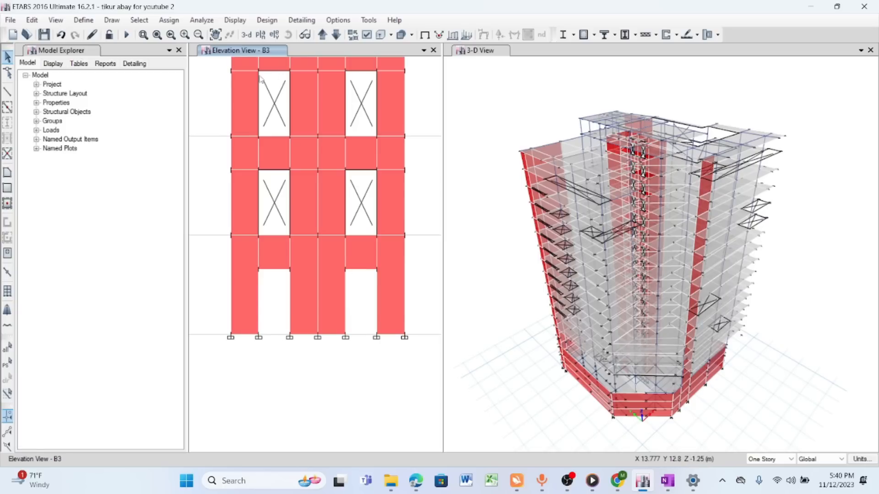
# - Delete the two lowest-story spandrel wall panels above the removed openings in elevation B3
pyautogui.click(215, 34)
pyautogui.moveTo(360, 278); pyautogui.dragTo(351, 257)
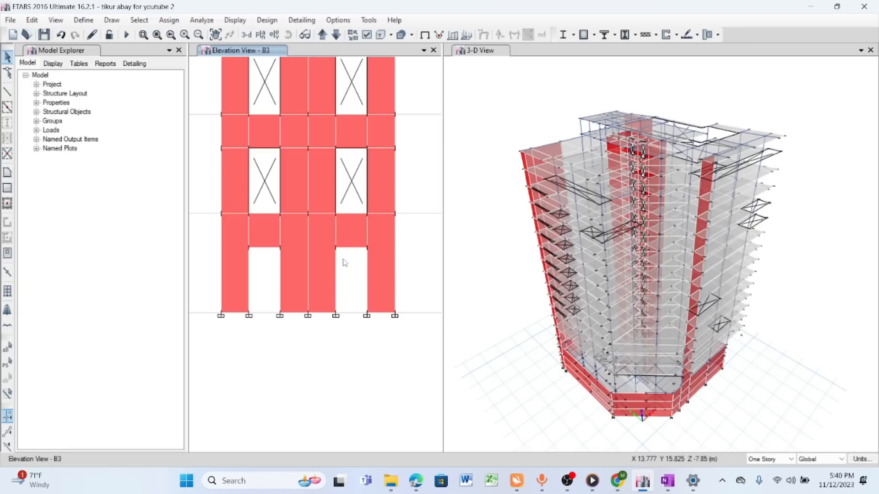
pyautogui.click(352, 248)
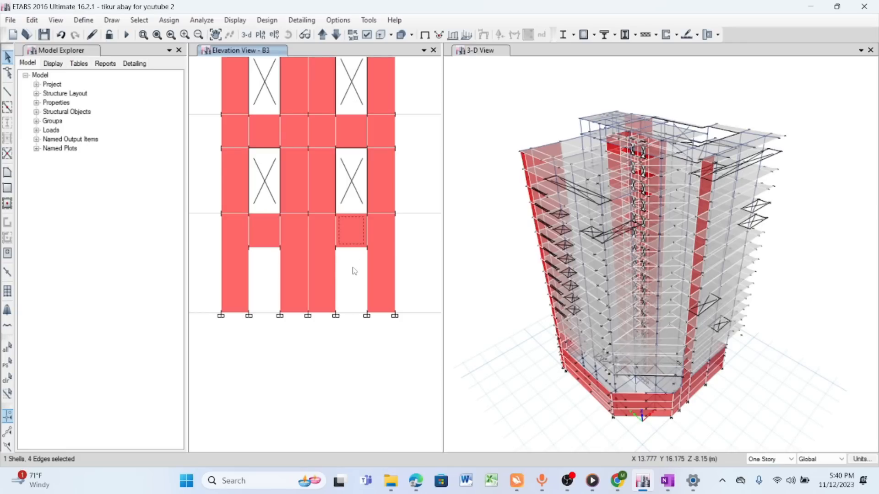
pyautogui.click(260, 229)
pyautogui.click(32, 19)
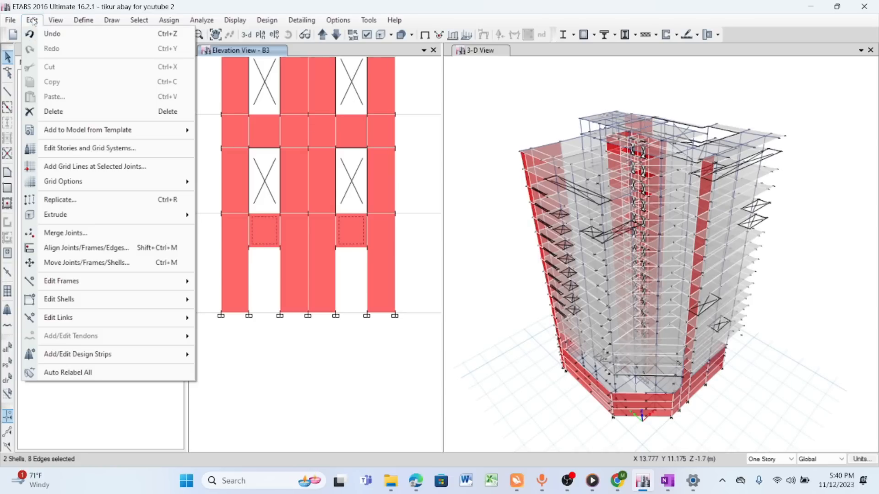
pyautogui.click(71, 112)
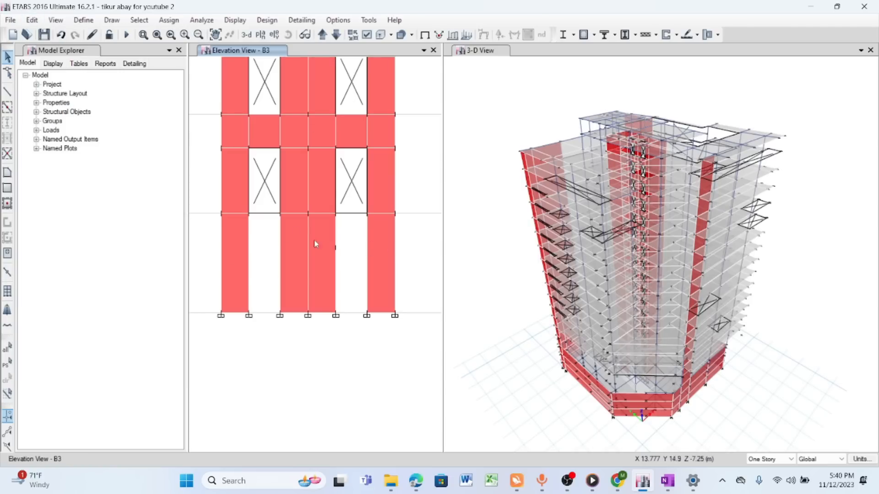
# - Delete the leftover joint at the opening's upper corner on the lowest story
pyautogui.click(336, 248)
pyautogui.click(32, 20)
pyautogui.click(58, 112)
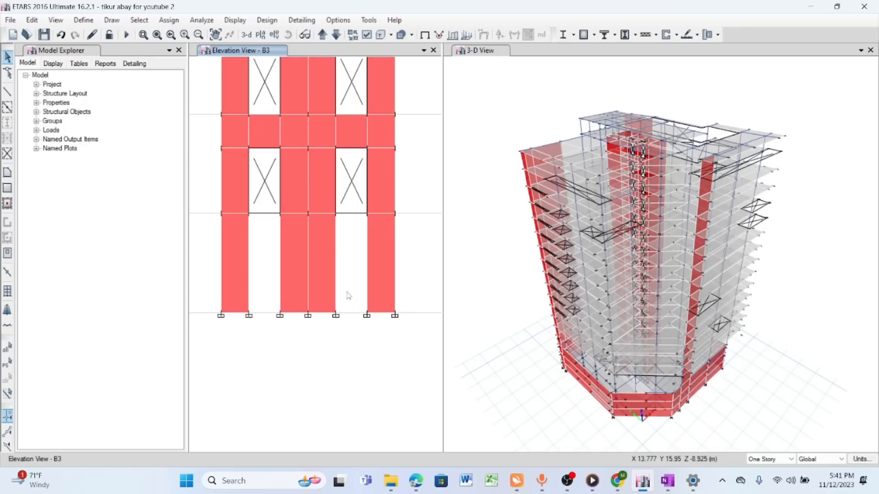
# - Draw joints 2100 mm above the base with a Plan Offset Z, at the left edge of each lowest-story gap
pyautogui.click(112, 21)
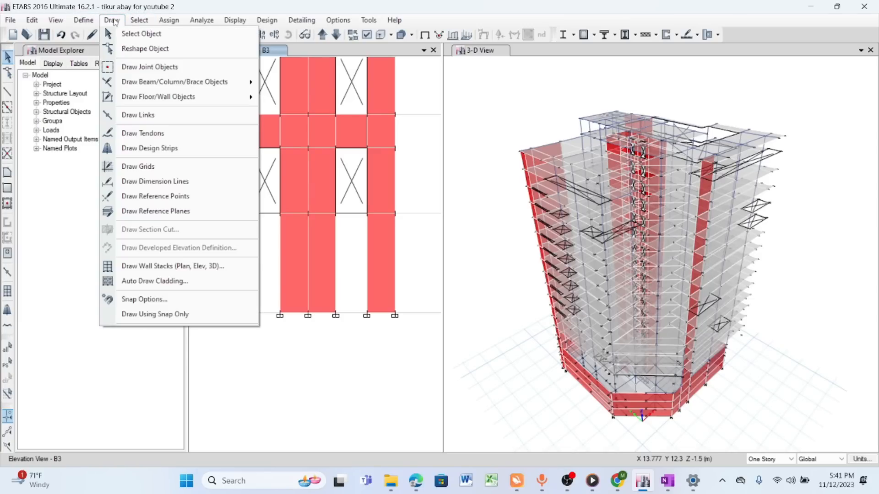
pyautogui.click(162, 68)
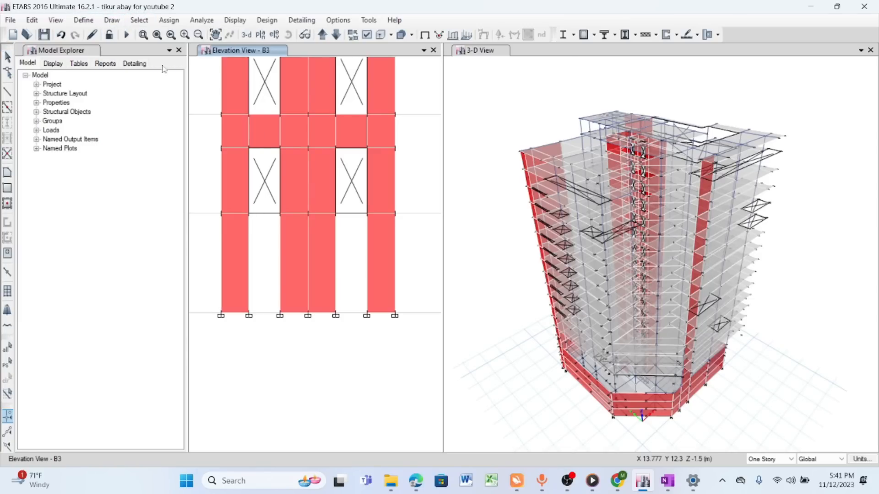
pyautogui.click(120, 389)
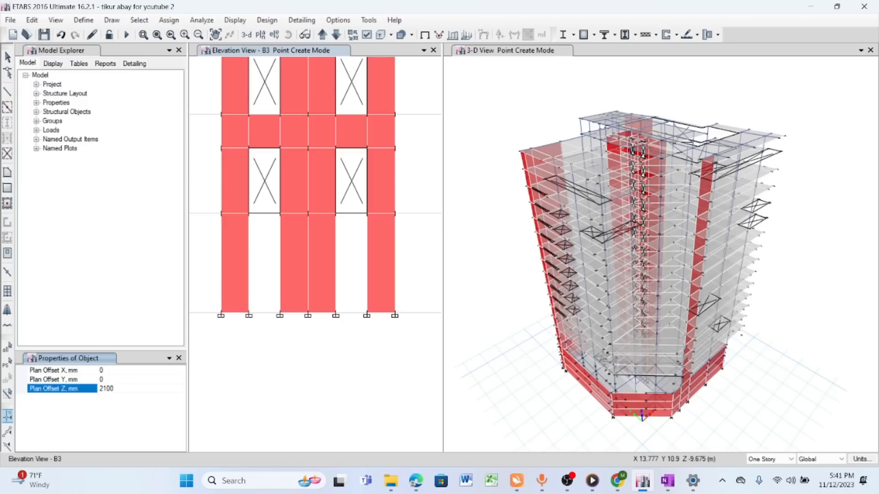
pyautogui.click(335, 315)
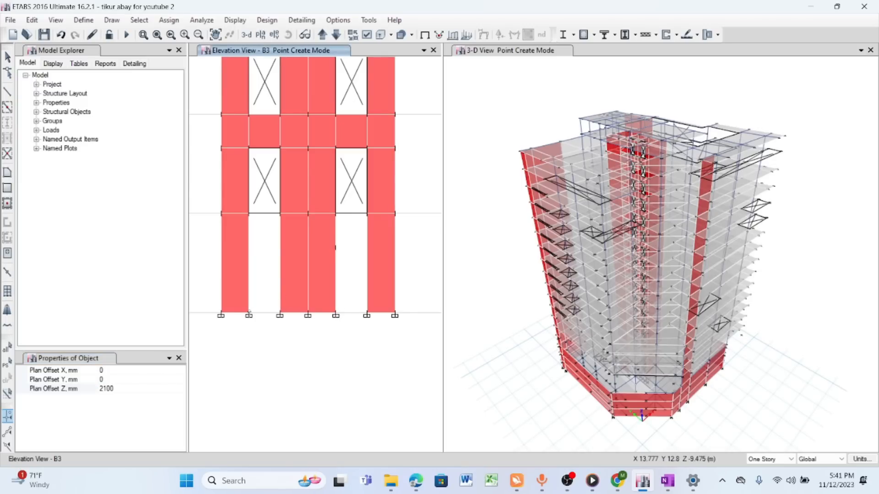
pyautogui.click(248, 247)
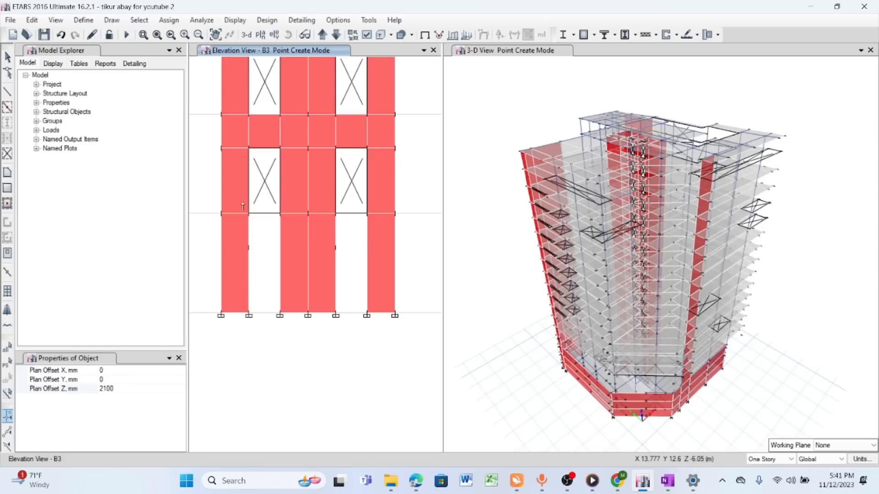
# - Draw rectangular areas with the Opening property from the new joints down to the base in both lowest-story gaps
pyautogui.click(7, 188)
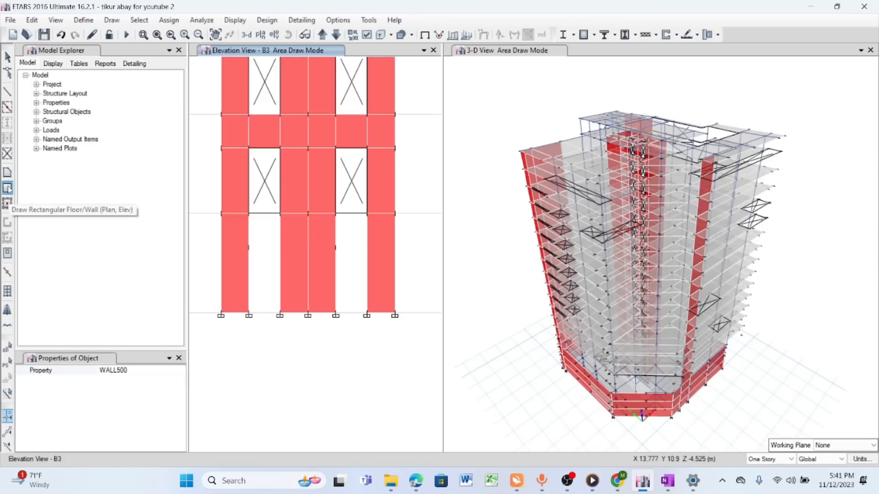
pyautogui.click(126, 376)
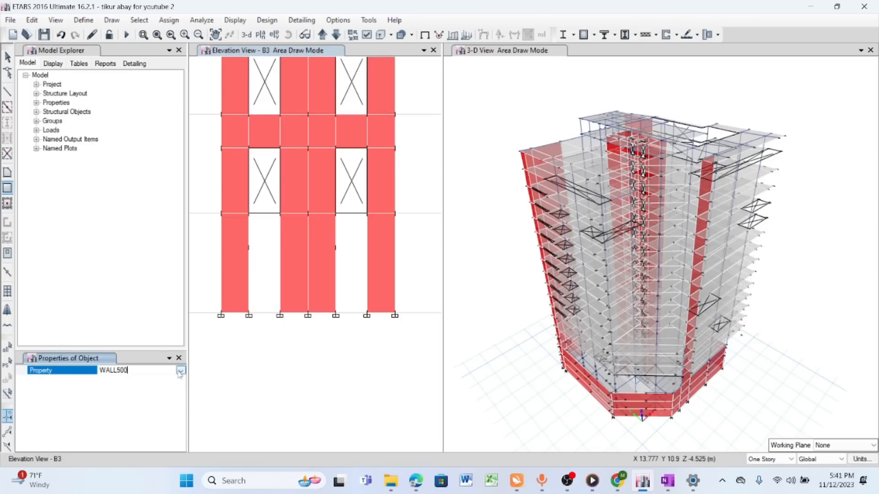
pyautogui.click(127, 371)
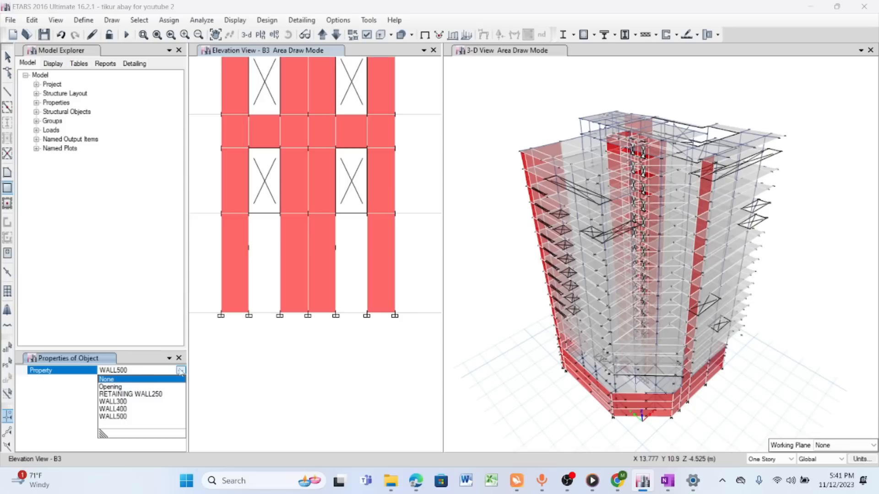
pyautogui.click(110, 387)
pyautogui.moveTo(336, 248); pyautogui.dragTo(367, 314)
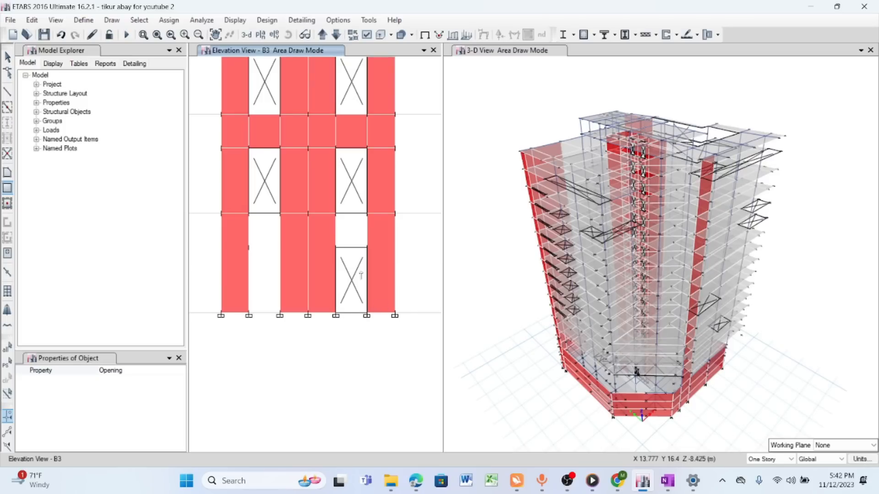
pyautogui.moveTo(248, 248); pyautogui.dragTo(279, 315)
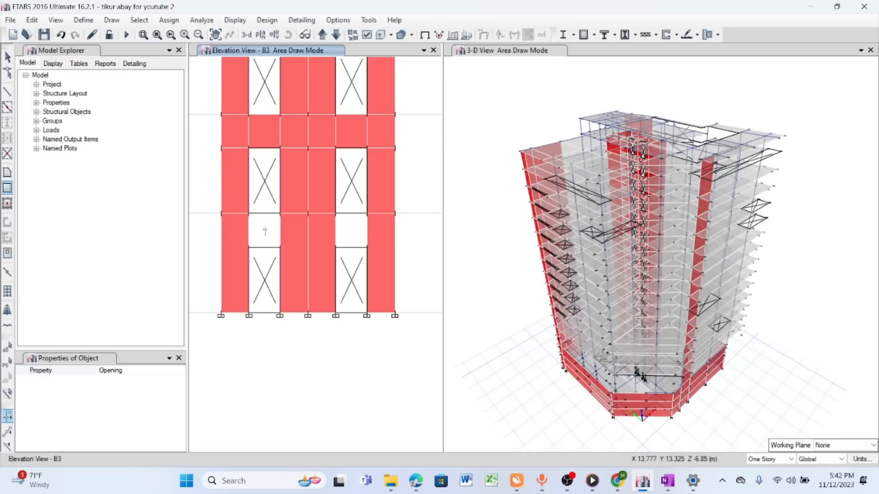
# - Draw rectangular WALL400 spandrel panels, about 1 m by 1.1 m, above both lowest-story openings
pyautogui.click(171, 371)
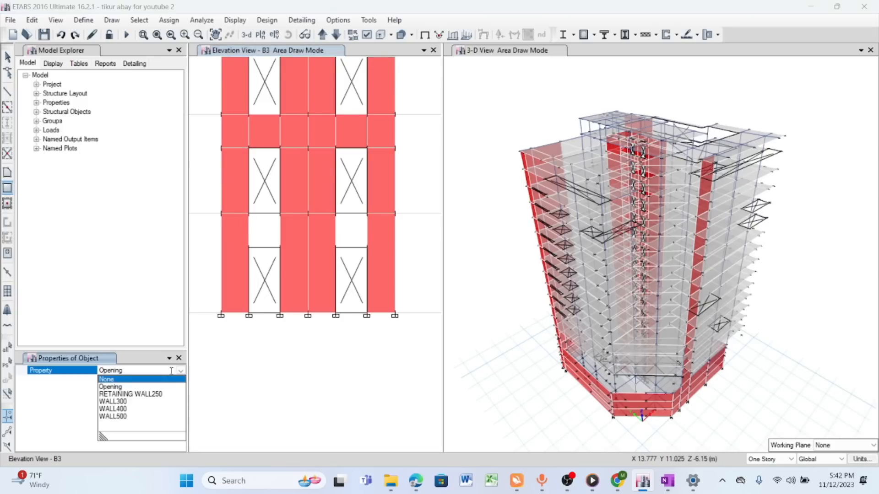
pyautogui.click(118, 408)
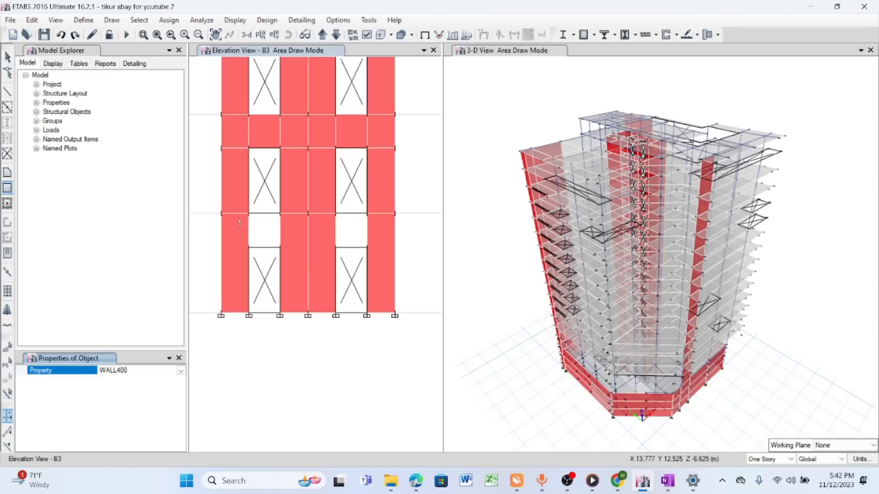
pyautogui.click(280, 241)
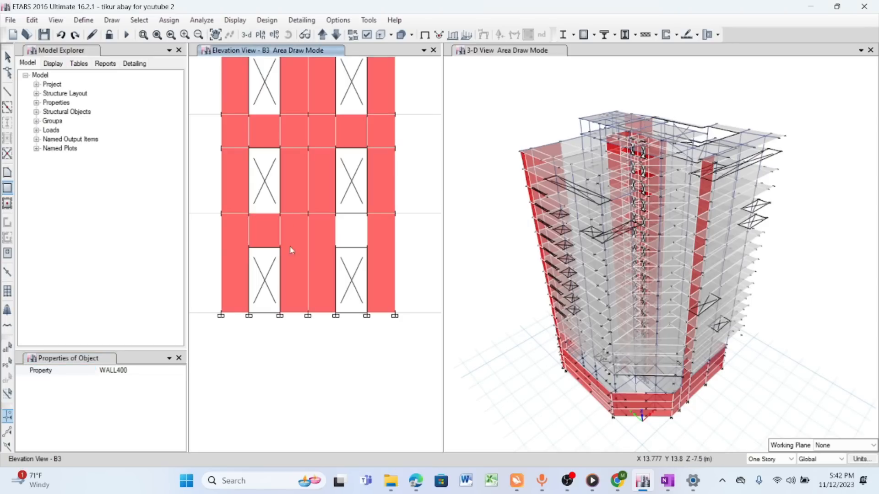
pyautogui.click(336, 213)
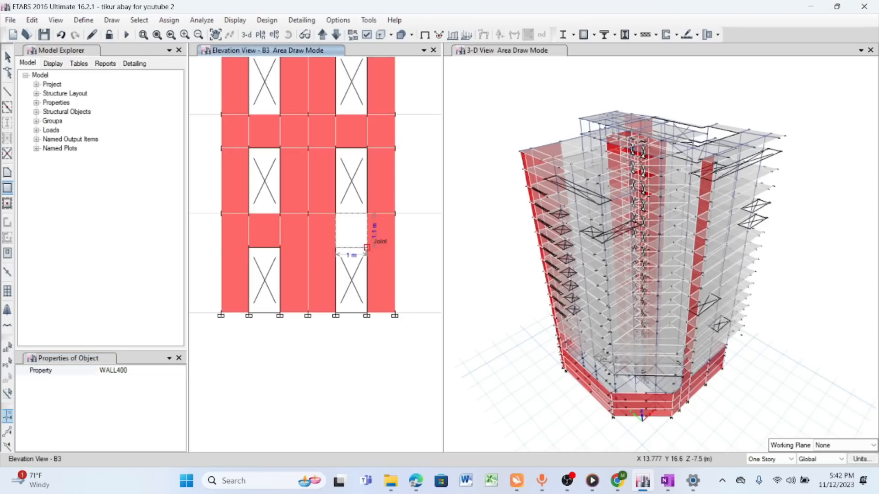
pyautogui.click(366, 247)
pyautogui.press('Escape')
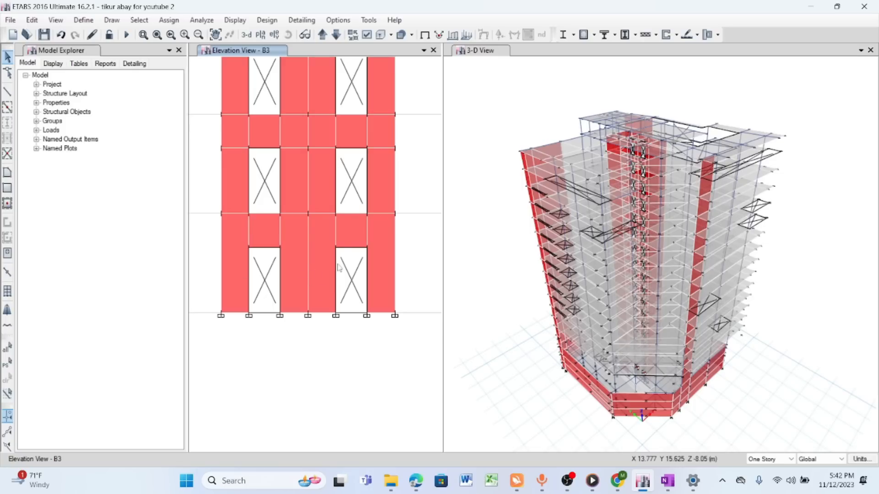
pyautogui.click(215, 35)
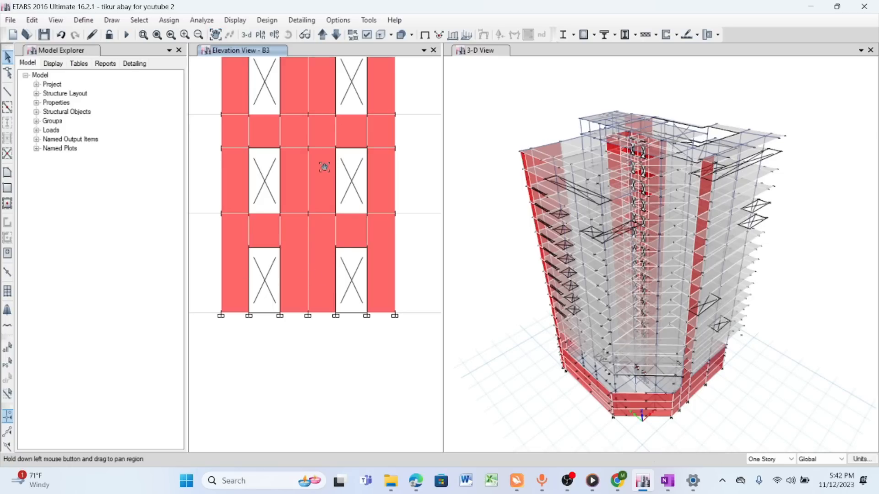
pyautogui.moveTo(324, 168); pyautogui.dragTo(319, 195)
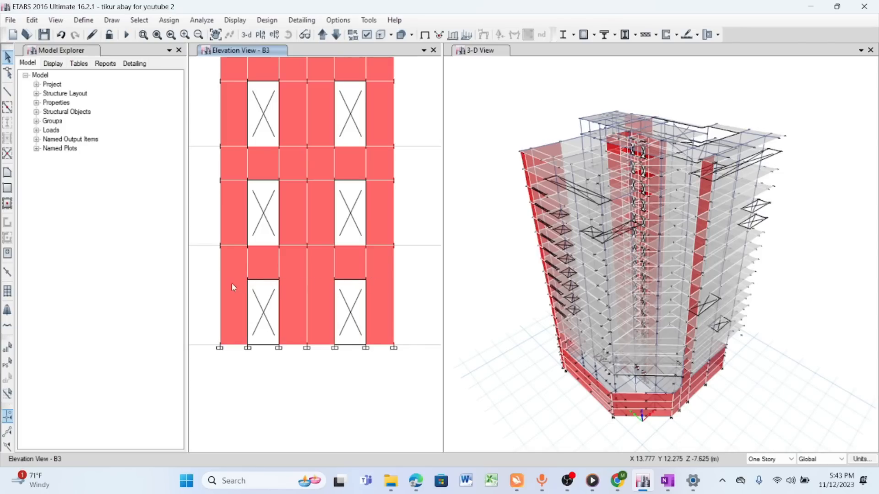
pyautogui.click(274, 263)
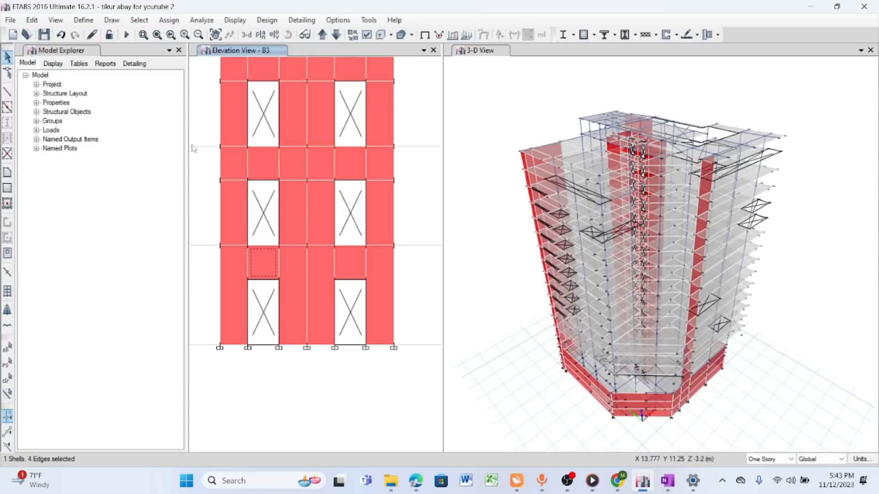
pyautogui.click(111, 20)
pyautogui.click(146, 67)
pyautogui.click(112, 21)
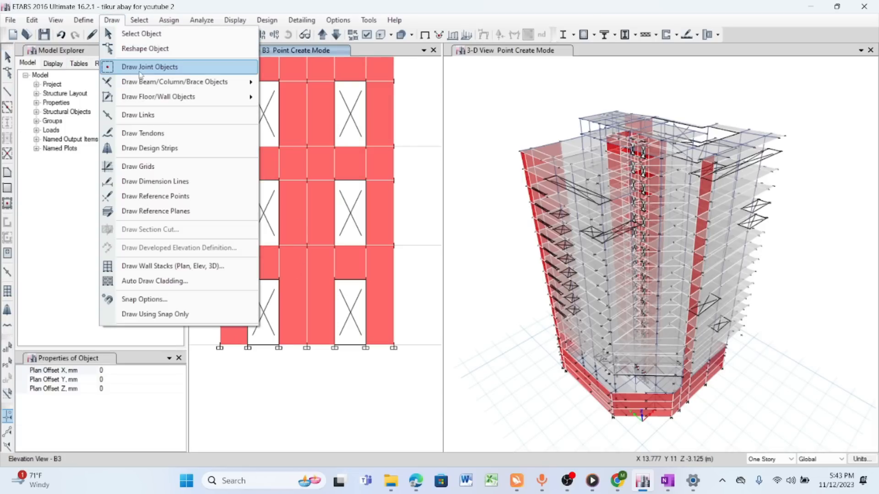
pyautogui.click(137, 68)
pyautogui.click(112, 21)
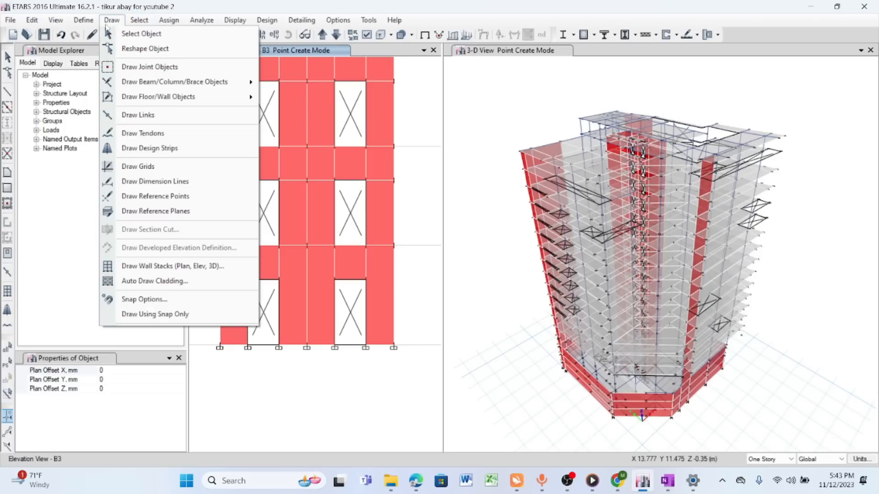
# - Start a frame line with Property None at the outer upper corner of the second lowest-story opening
pyautogui.click(8, 93)
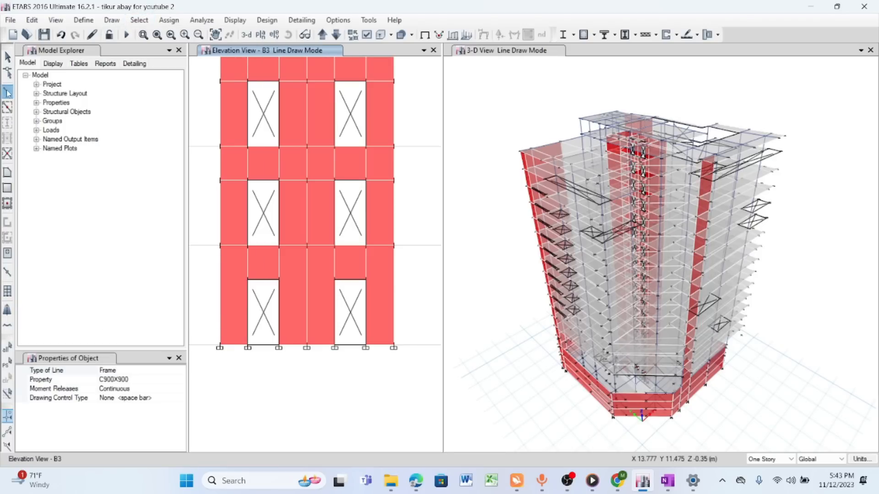
pyautogui.click(137, 380)
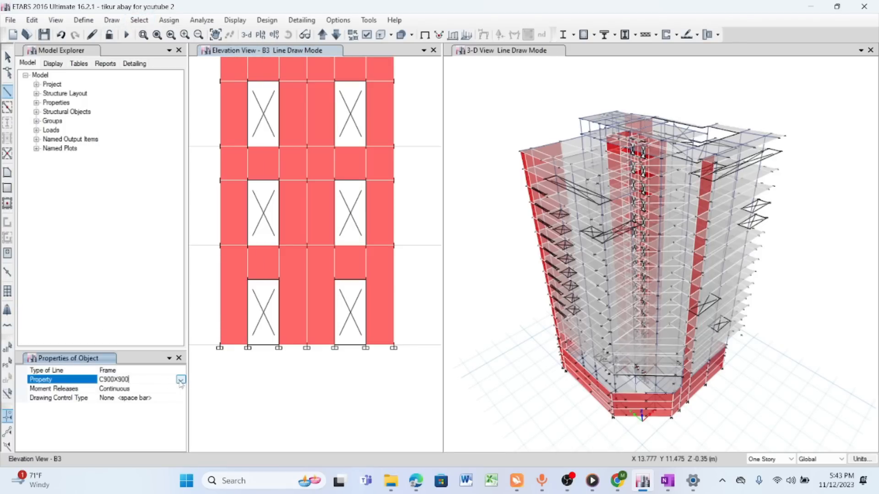
pyautogui.click(176, 380)
pyautogui.scroll(3, 138, 423)
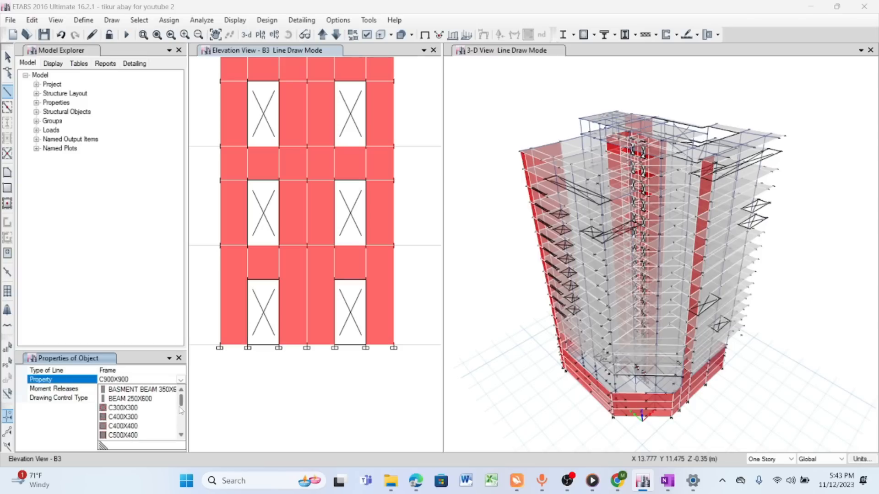
pyautogui.scroll(-5, 133, 418)
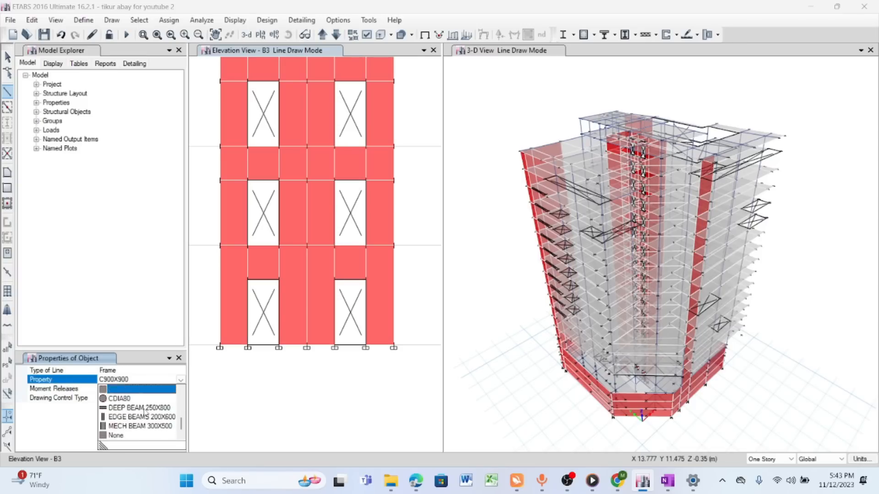
pyautogui.click(120, 436)
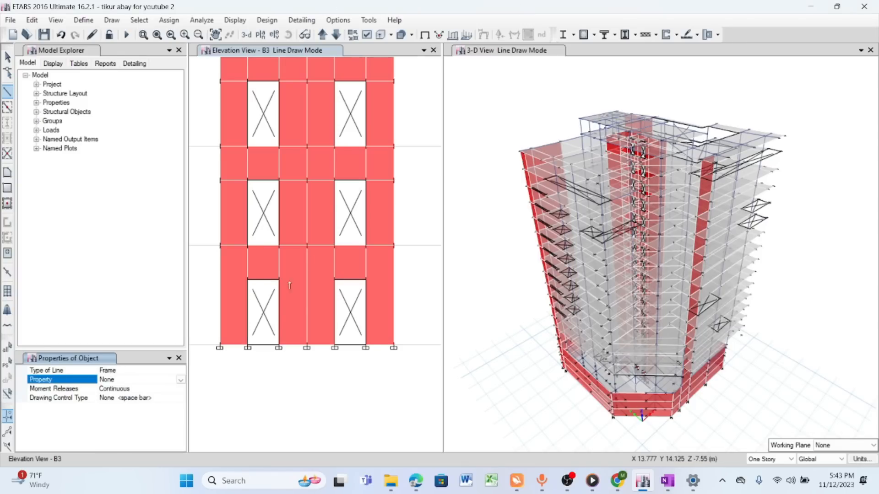
pyautogui.click(365, 279)
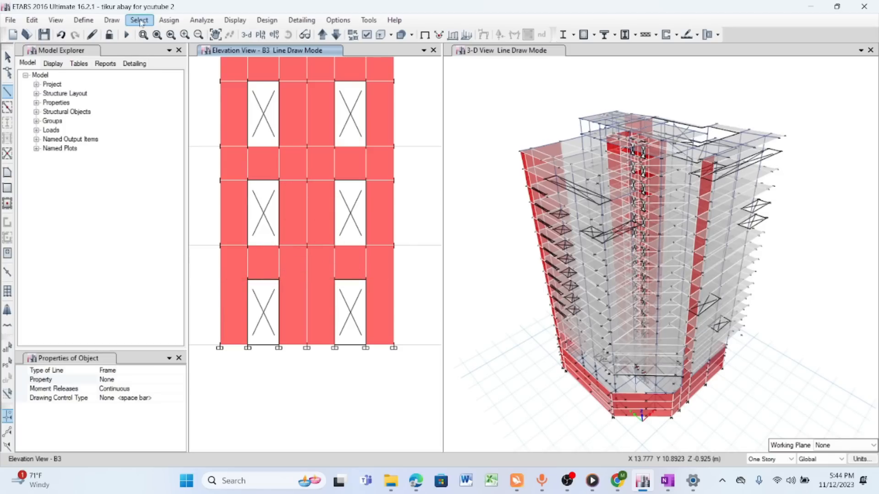
# - Enable snapping to Intersections and Perpendicular Projections in the snap options
pyautogui.click(113, 21)
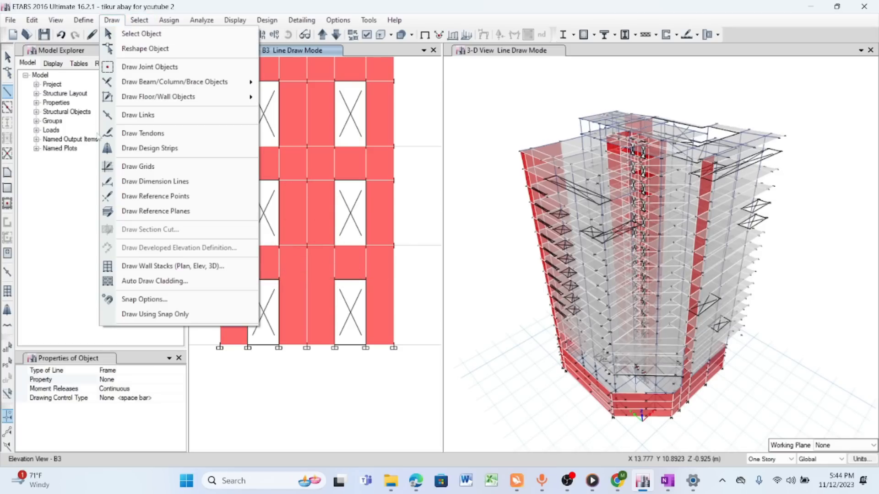
pyautogui.click(171, 298)
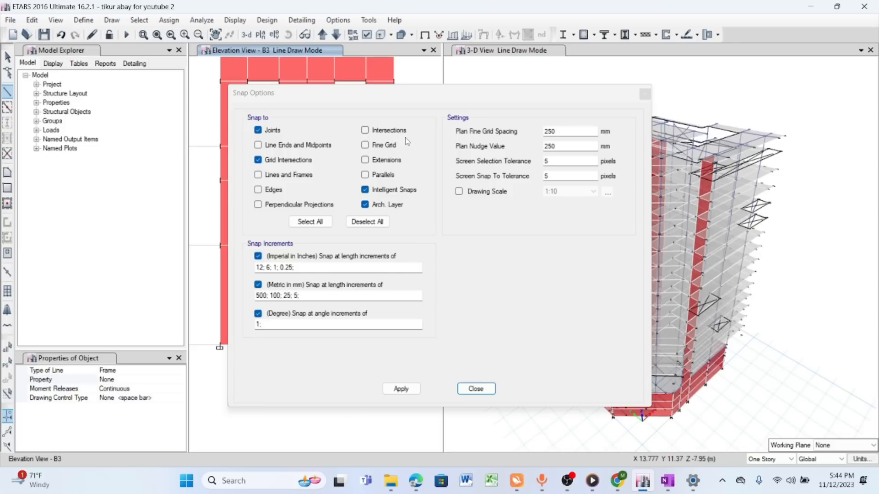
pyautogui.click(365, 130)
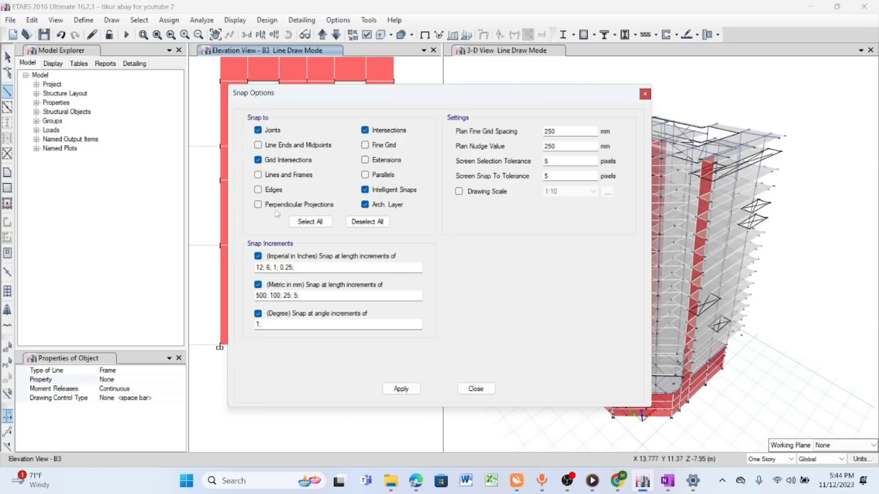
pyautogui.click(261, 205)
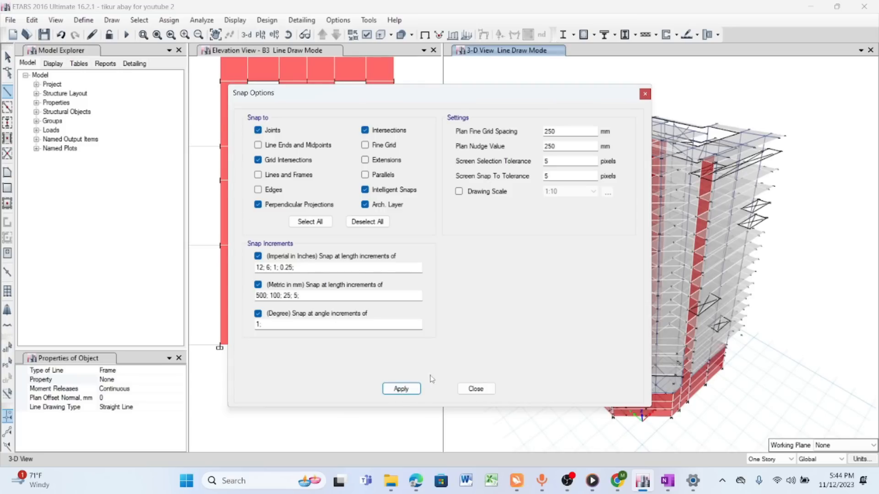
pyautogui.click(475, 389)
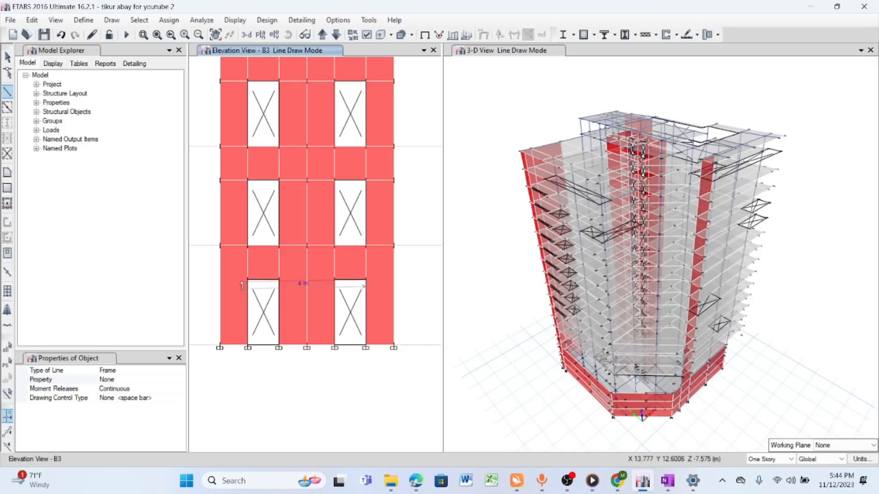
# - Finish the None frame line along the tops of the lowest-story openings out to the wall's edge and end line drawing
pyautogui.click(220, 280)
pyautogui.rightClick(201, 241)
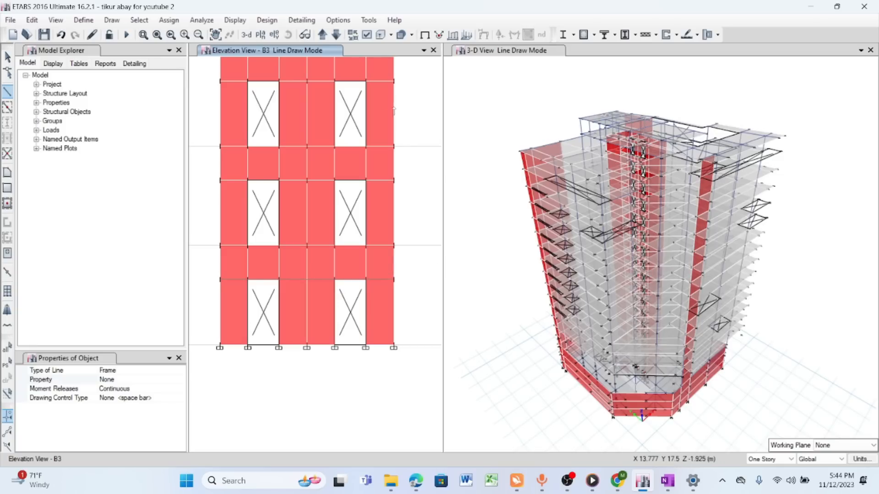
pyautogui.click(7, 57)
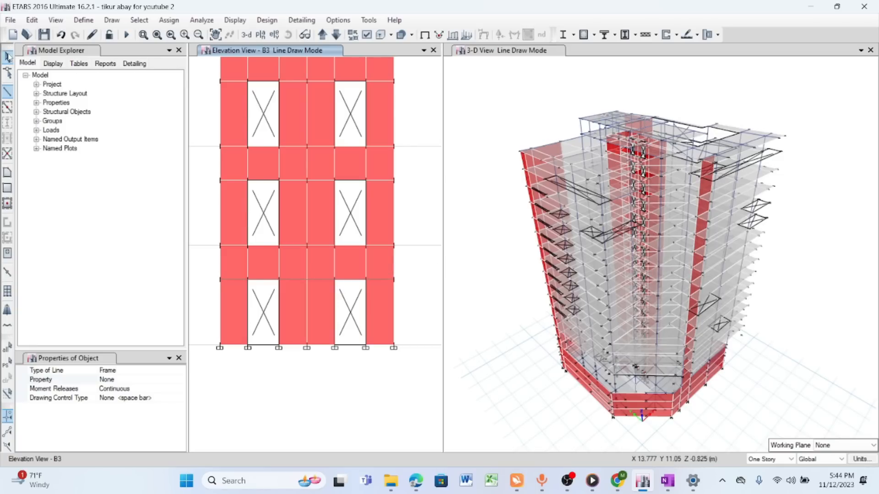
# - Try to divide the four full-height lowest-story wall shells at intersections with selected frame objects
pyautogui.click(236, 298)
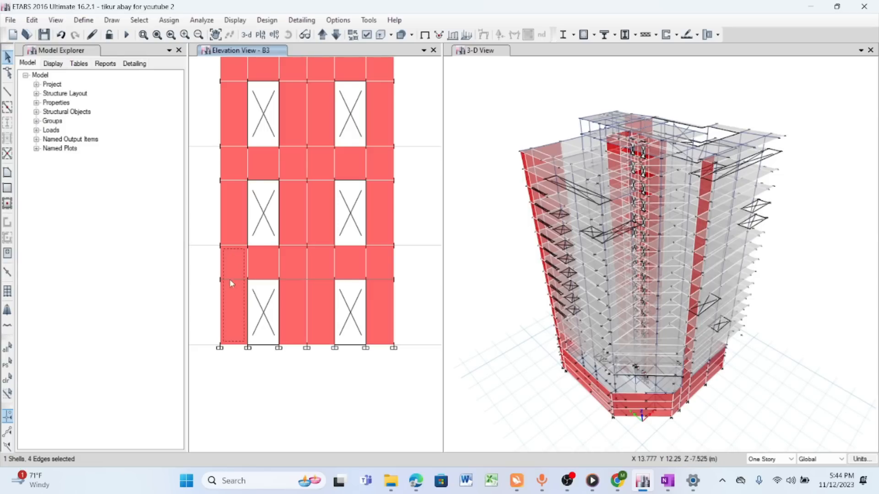
pyautogui.click(292, 297)
pyautogui.click(320, 312)
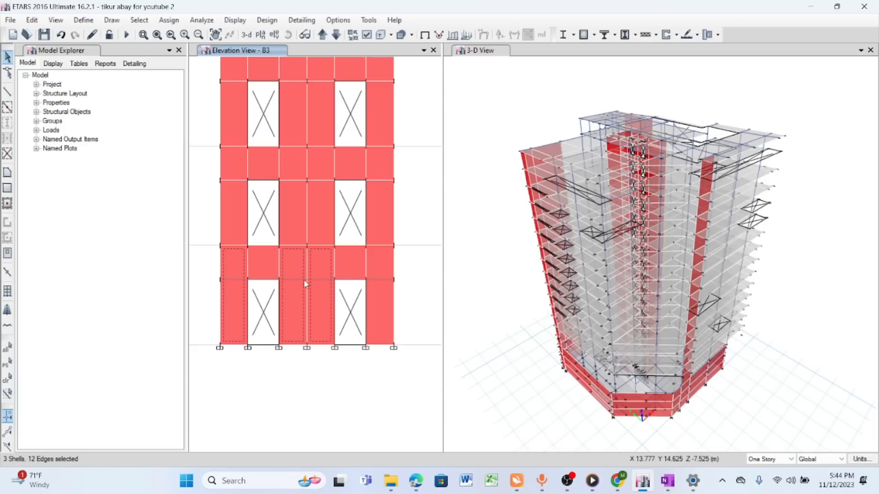
pyautogui.click(378, 304)
pyautogui.click(157, 35)
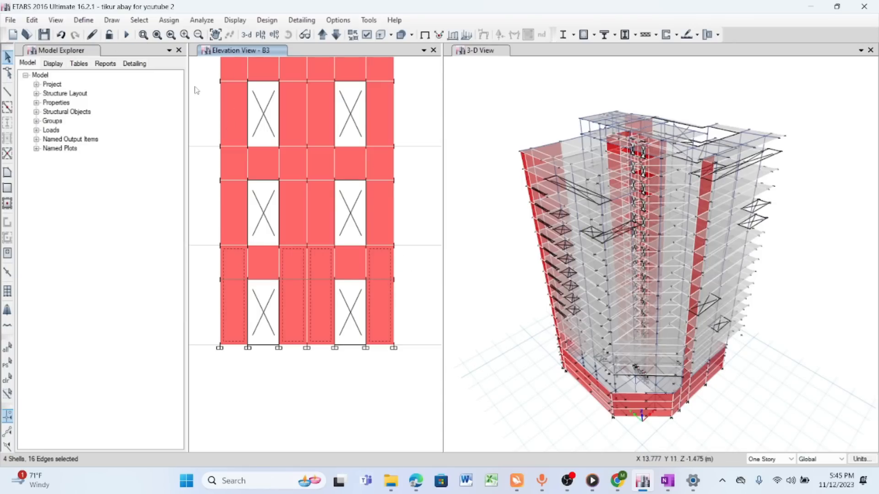
pyautogui.click(32, 20)
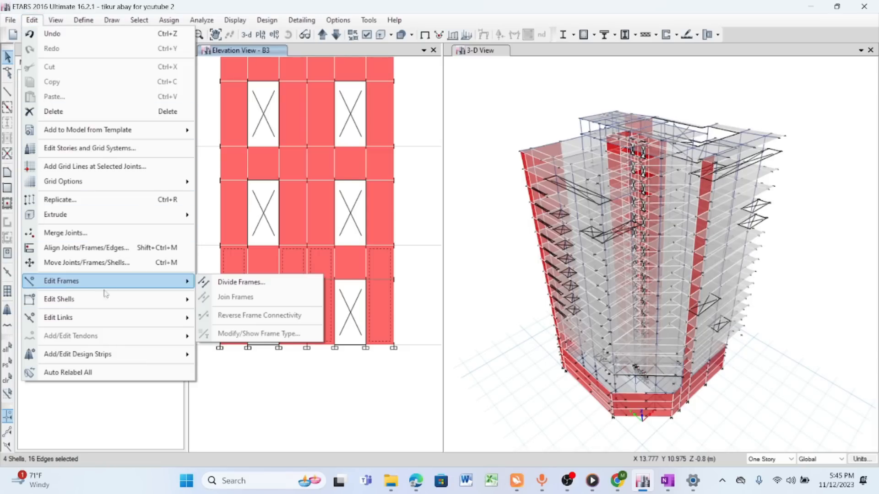
pyautogui.moveTo(107, 303)
pyautogui.click(240, 291)
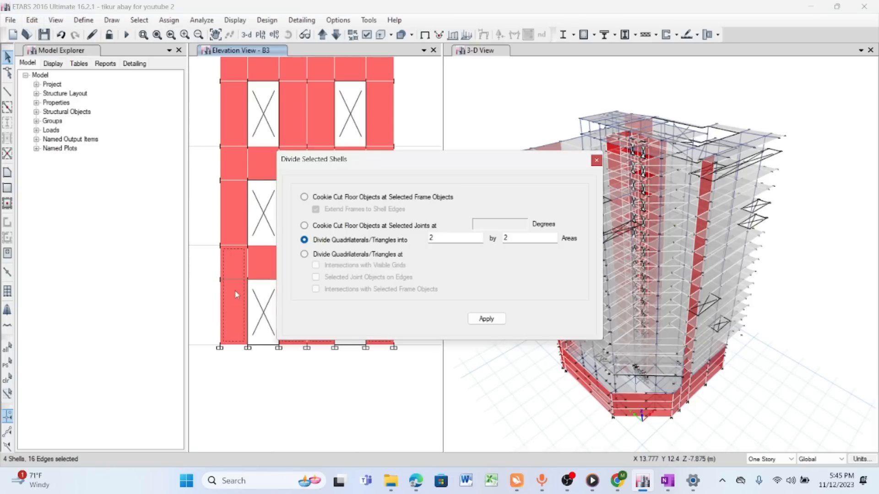
pyautogui.moveTo(428, 161); pyautogui.dragTo(503, 107)
pyautogui.click(379, 200)
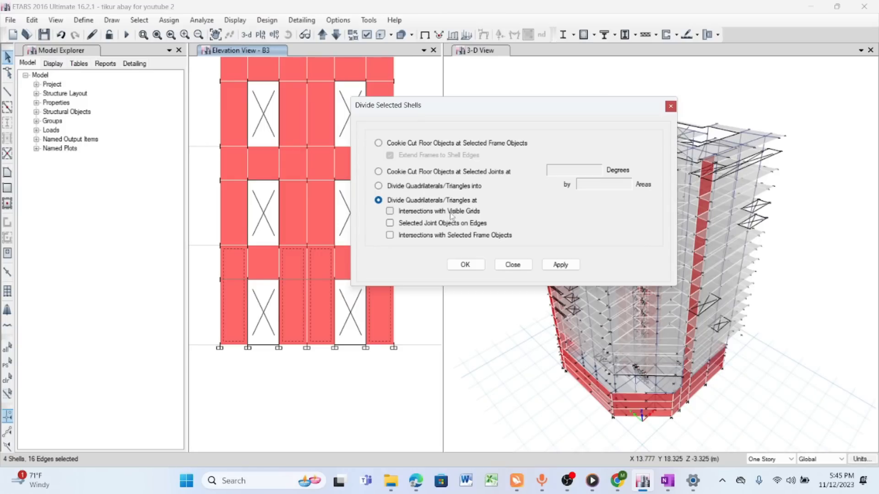
pyautogui.moveTo(479, 108); pyautogui.dragTo(513, 90)
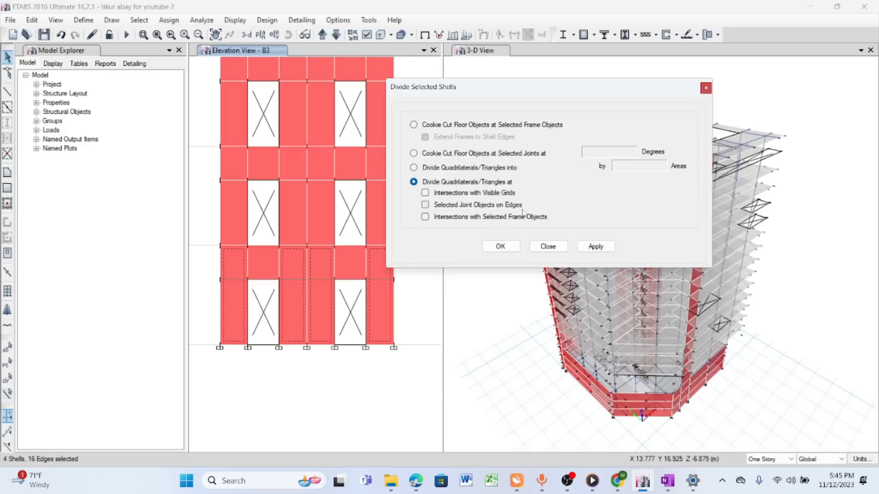
pyautogui.click(595, 247)
pyautogui.click(238, 264)
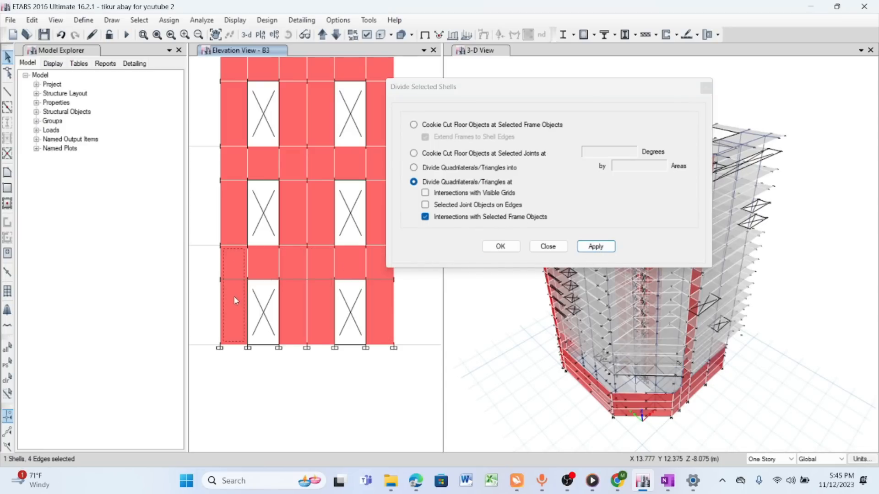
pyautogui.click(566, 250)
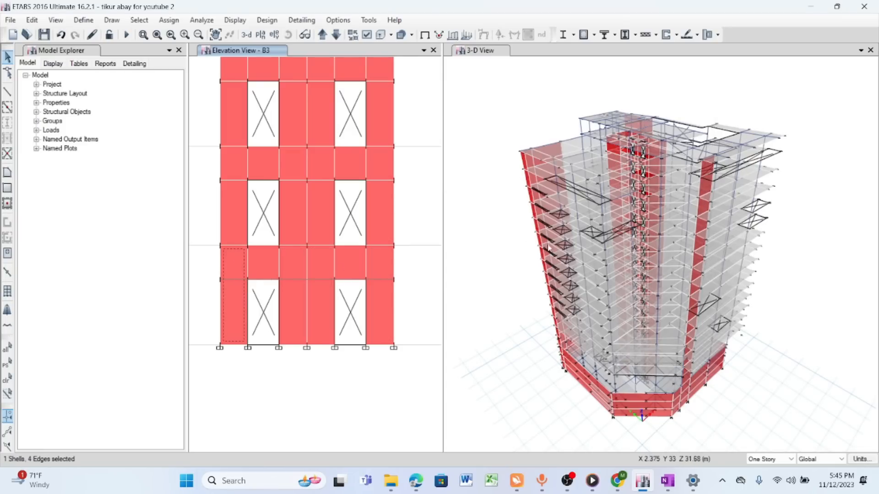
# - Divide the four full-height lowest-story wall shells at their intersections with the two frame lines along the opening tops
pyautogui.click(241, 270)
pyautogui.click(237, 289)
pyautogui.click(295, 297)
pyautogui.click(326, 301)
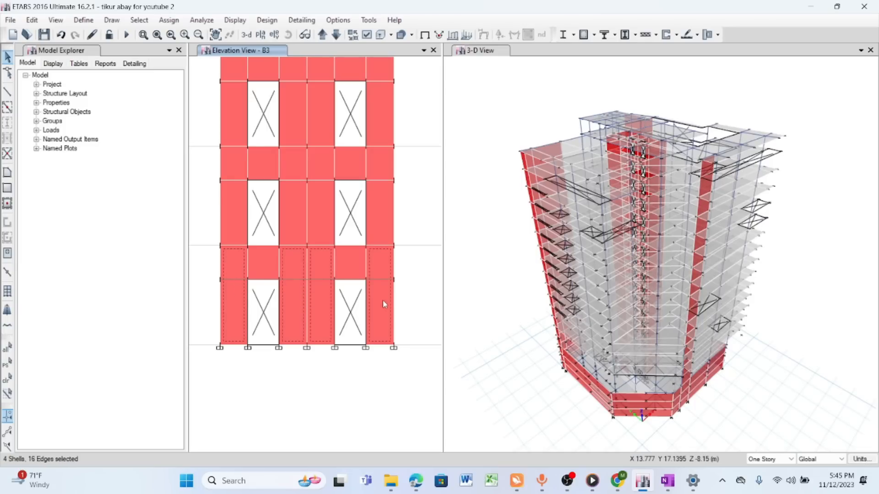
pyautogui.click(381, 296)
pyautogui.click(372, 280)
pyautogui.click(319, 279)
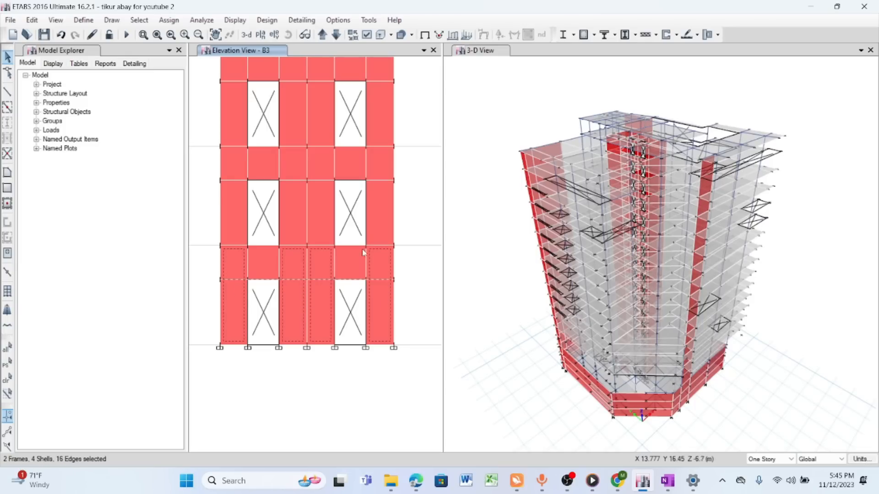
pyautogui.click(31, 19)
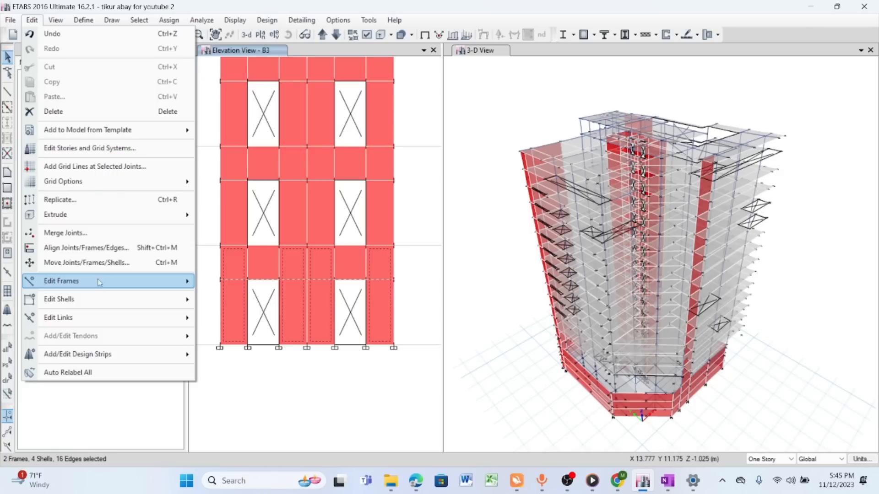
pyautogui.moveTo(110, 304)
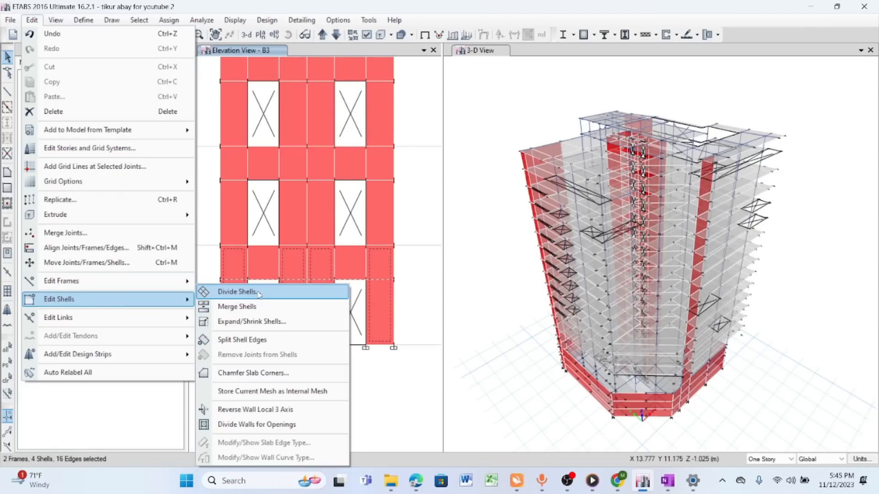
pyautogui.click(237, 292)
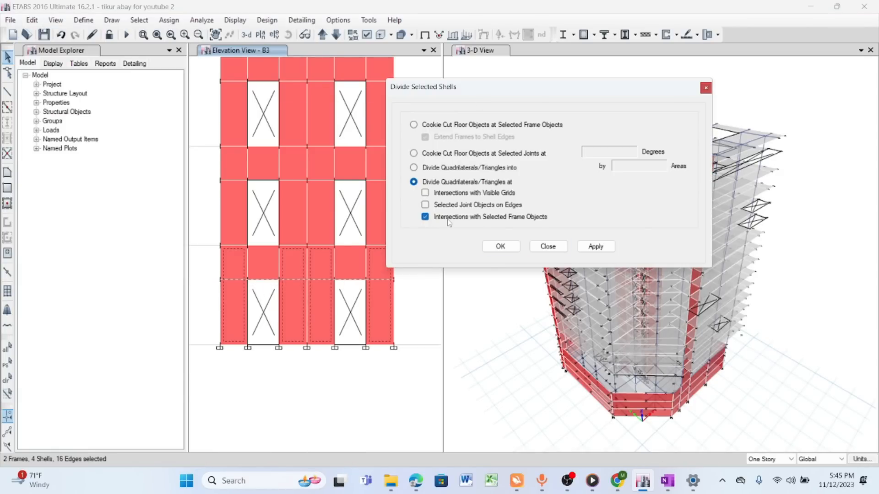
pyautogui.click(596, 248)
# - Check the division of the lowest-story wall piers by selecting individual shell pieces above and below the frame line
pyautogui.click(235, 265)
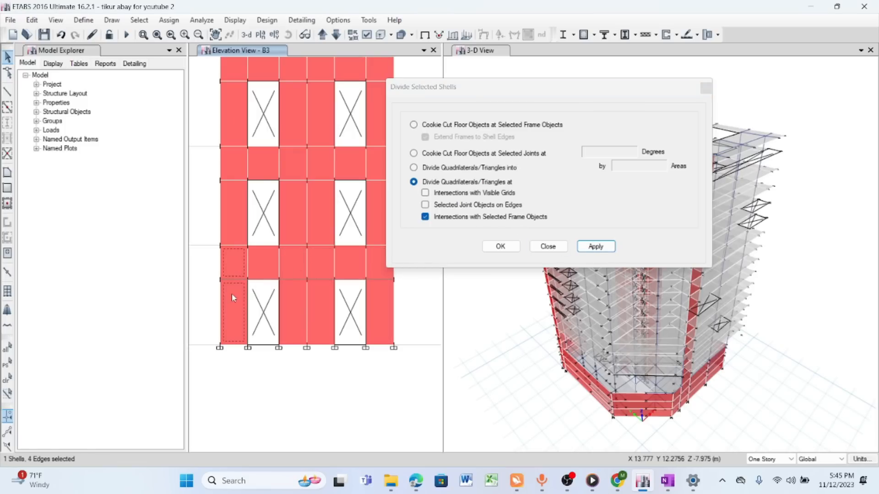
pyautogui.click(233, 266)
pyautogui.click(236, 295)
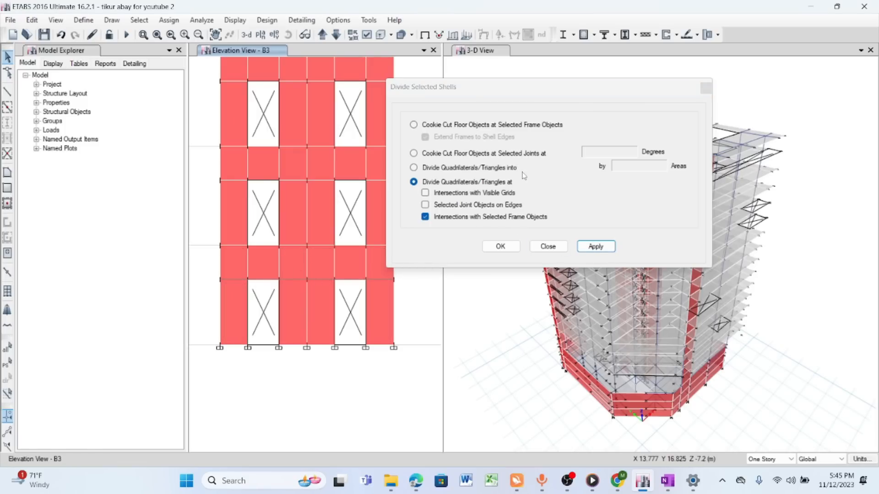
pyautogui.click(548, 247)
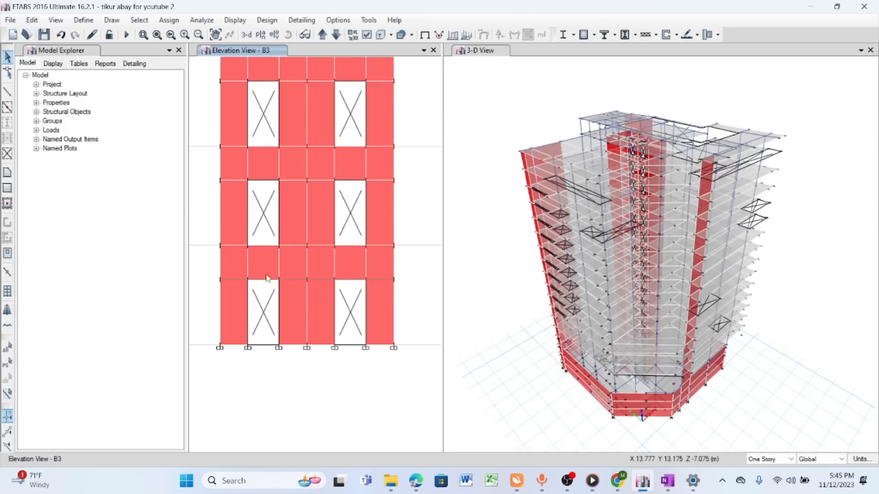
pyautogui.click(298, 300)
pyautogui.click(296, 293)
pyautogui.click(326, 296)
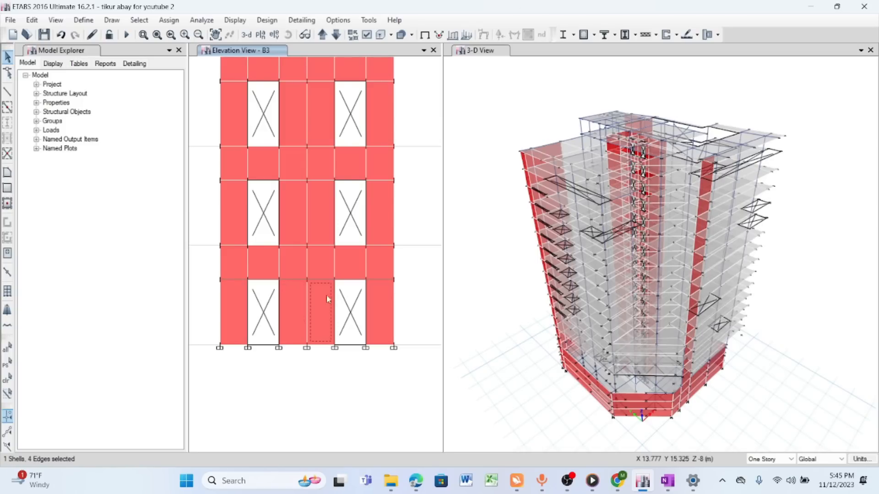
pyautogui.click(317, 301)
# - Delete the two frame lines running along the tops of the lowest-story openings in elevation B3
pyautogui.click(379, 283)
pyautogui.click(379, 280)
pyautogui.click(323, 280)
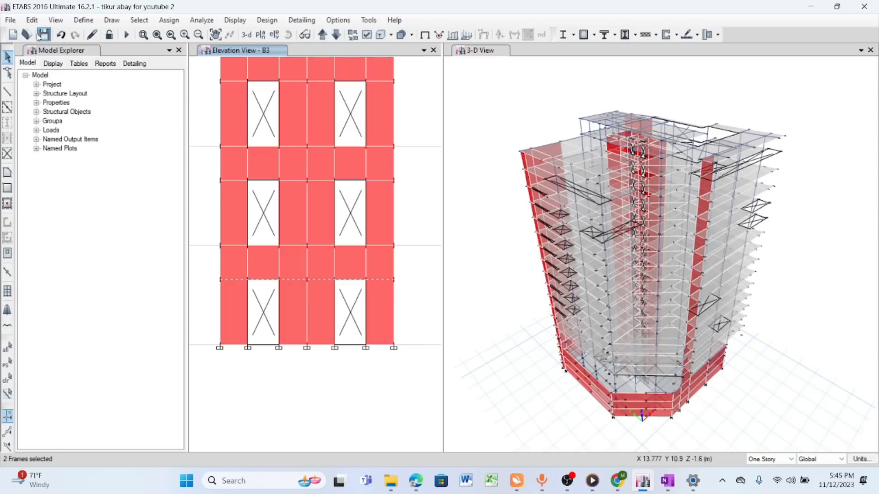
pyautogui.click(32, 20)
pyautogui.click(56, 111)
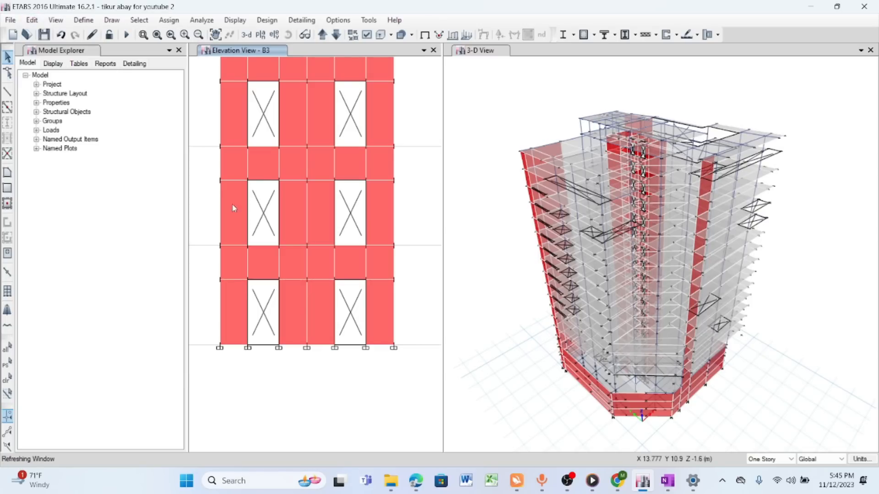
# - Inspect the openings and divided wall shells over the height of the core wall in elevation B3
pyautogui.scroll(-3, 293, 266)
pyautogui.click(215, 34)
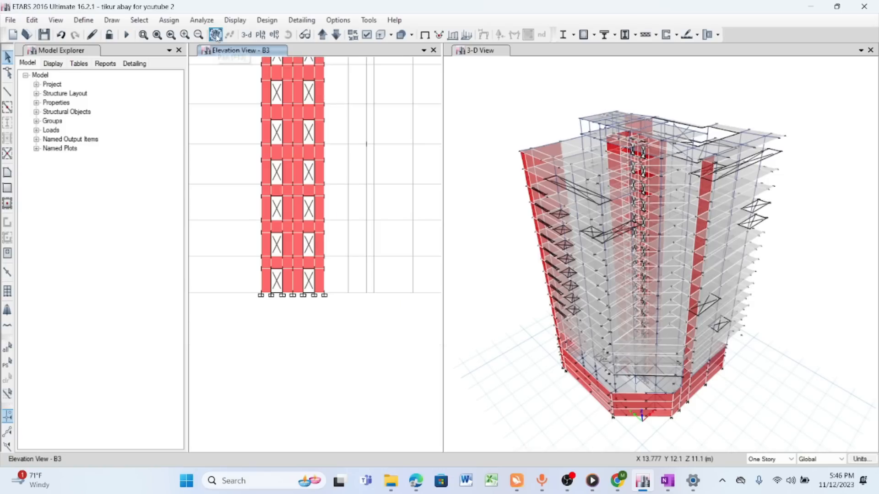
pyautogui.moveTo(335, 220); pyautogui.dragTo(325, 339)
pyautogui.scroll(-4, 309, 130)
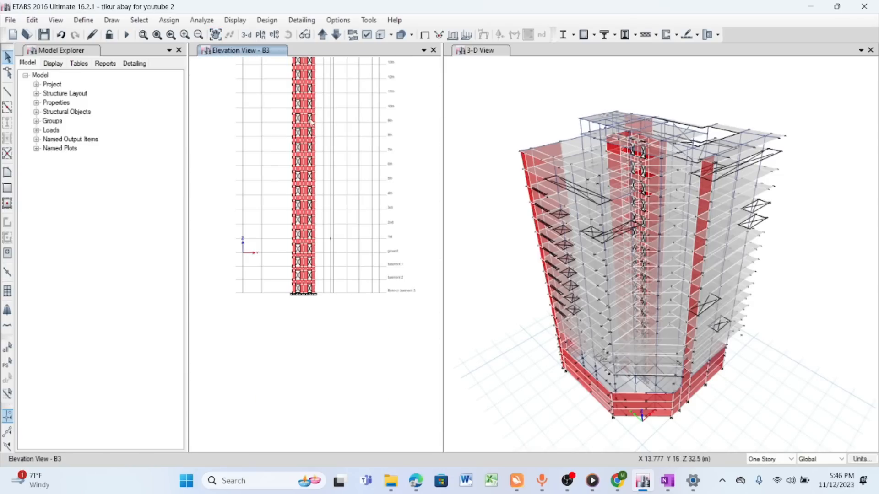
pyautogui.scroll(5, 309, 130)
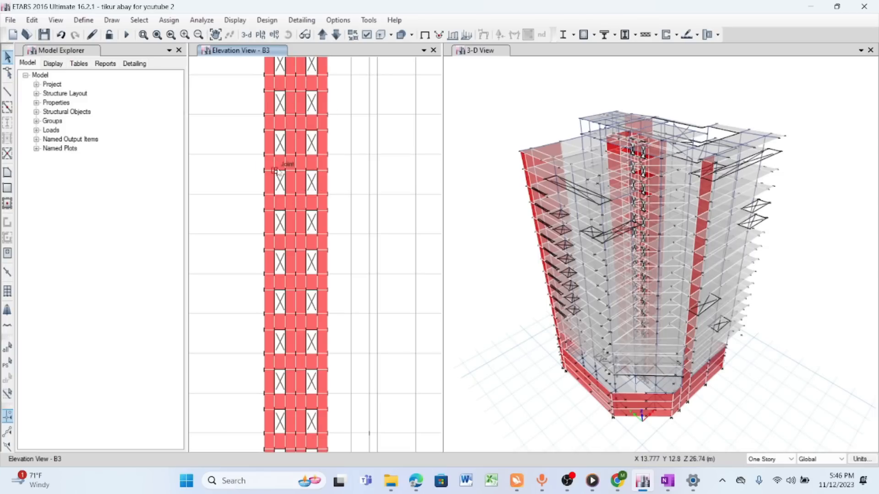
pyautogui.click(216, 34)
pyautogui.moveTo(335, 324); pyautogui.dragTo(333, 128)
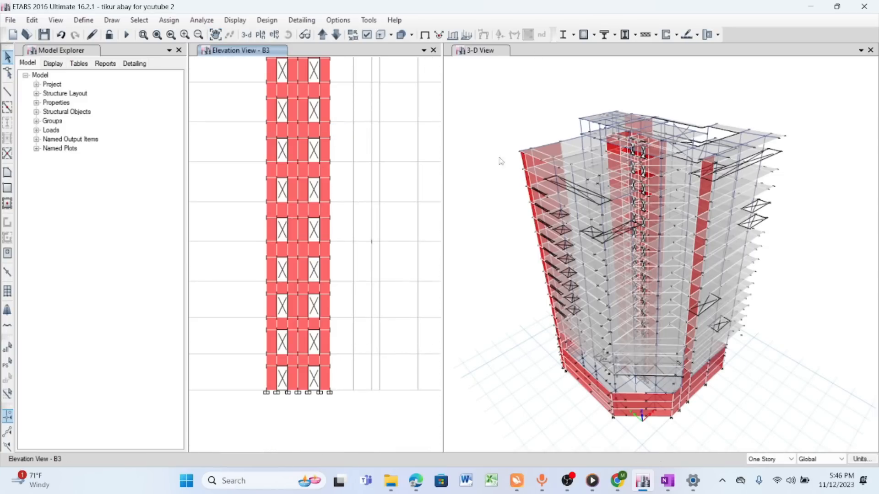
# - Show the basment 2 plan in place of the 3-D view and examine the core walls
pyautogui.click(633, 55)
pyautogui.click(260, 34)
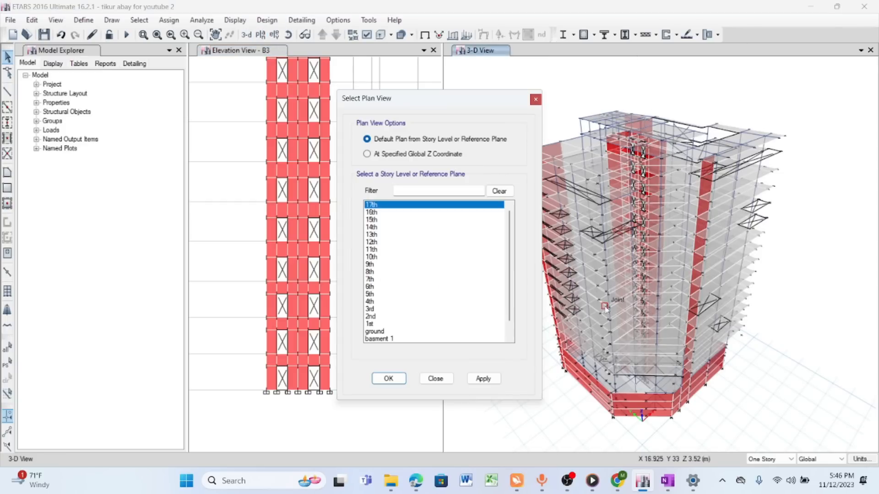
pyautogui.scroll(-1, 390, 334)
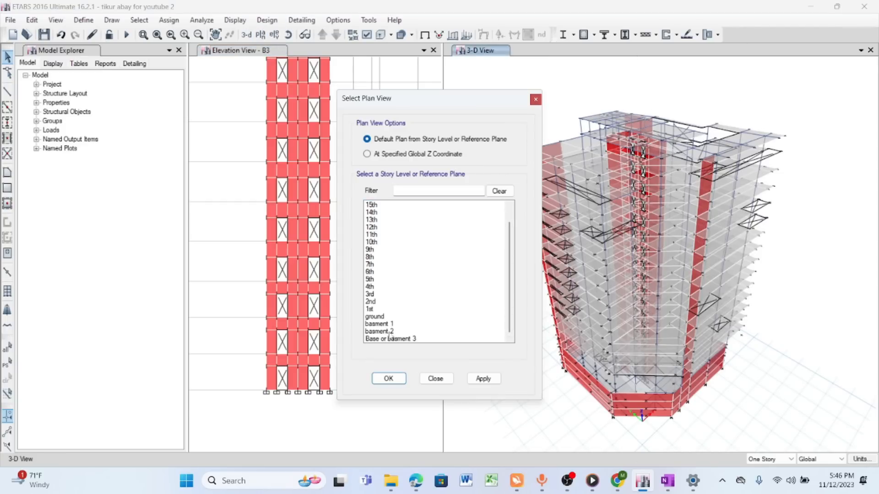
pyautogui.click(379, 331)
pyautogui.click(483, 379)
pyautogui.click(435, 379)
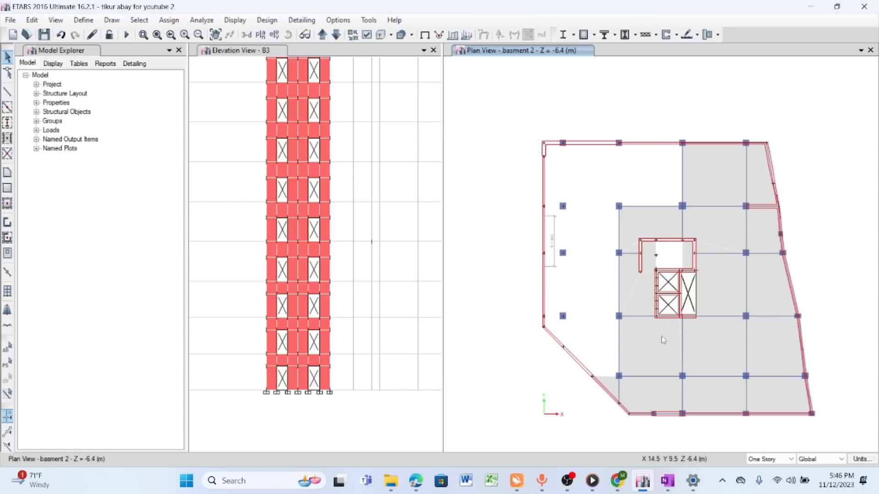
pyautogui.scroll(2, 671, 304)
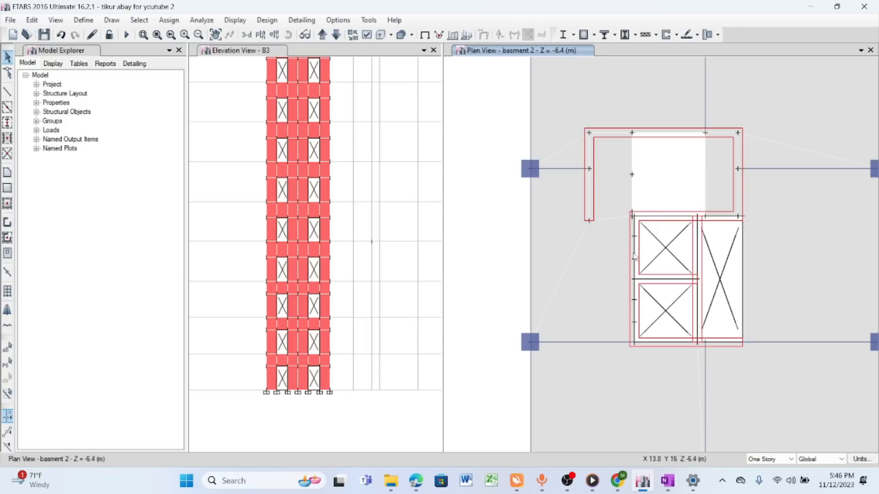
pyautogui.scroll(-3, 651, 213)
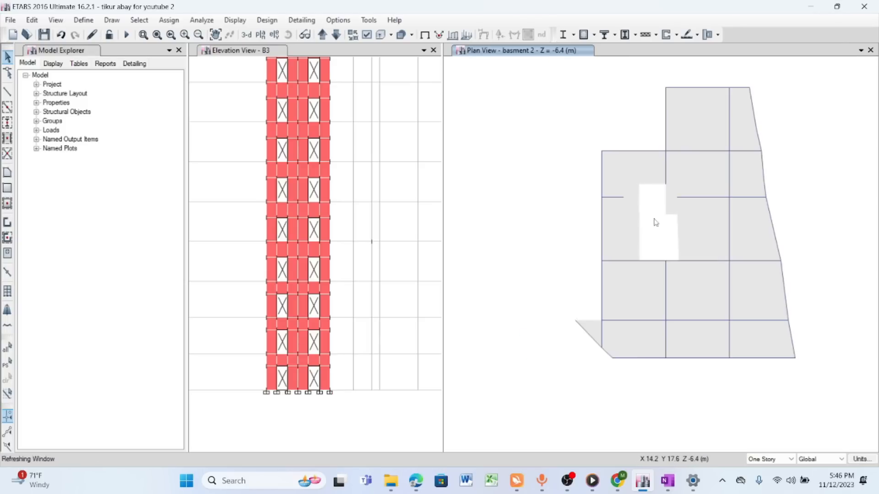
# - Switch to OneNote, place it beside elevation B3, and write the underlined heading "Spandrel" with the red pen
pyautogui.click(335, 52)
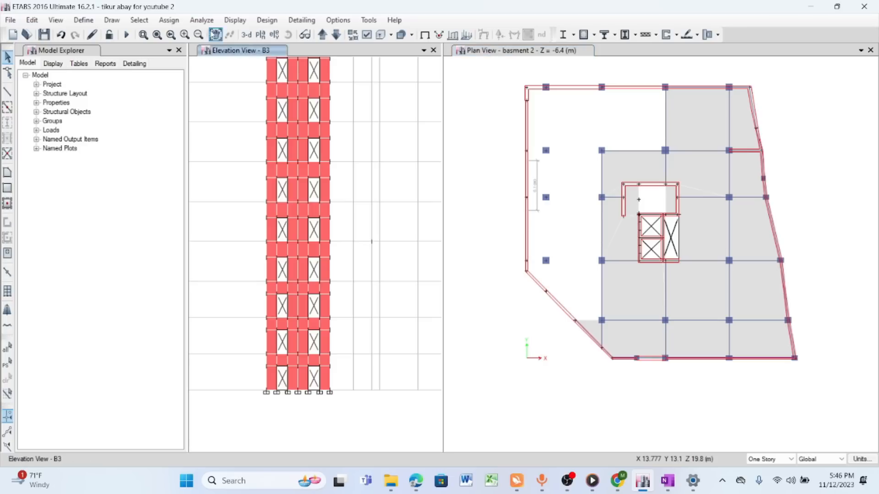
pyautogui.click(215, 35)
pyautogui.moveTo(331, 135); pyautogui.dragTo(300, 91)
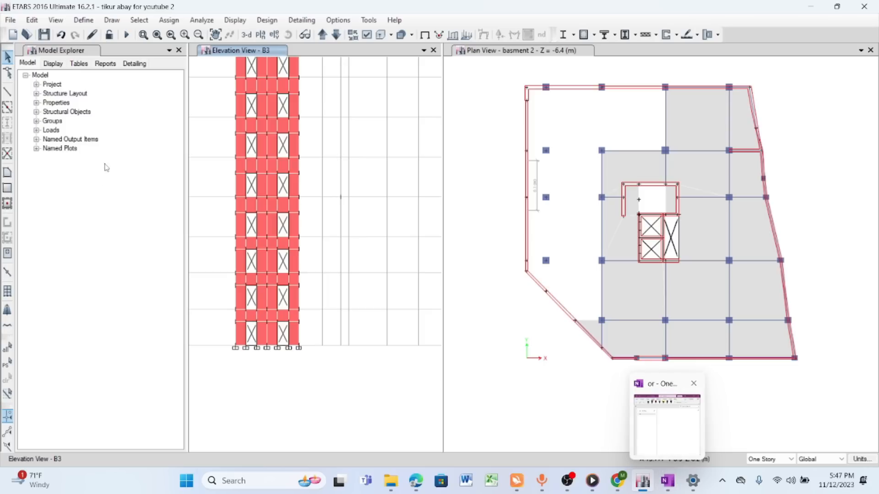
pyautogui.click(667, 480)
pyautogui.moveTo(660, 53); pyautogui.dragTo(550, 18)
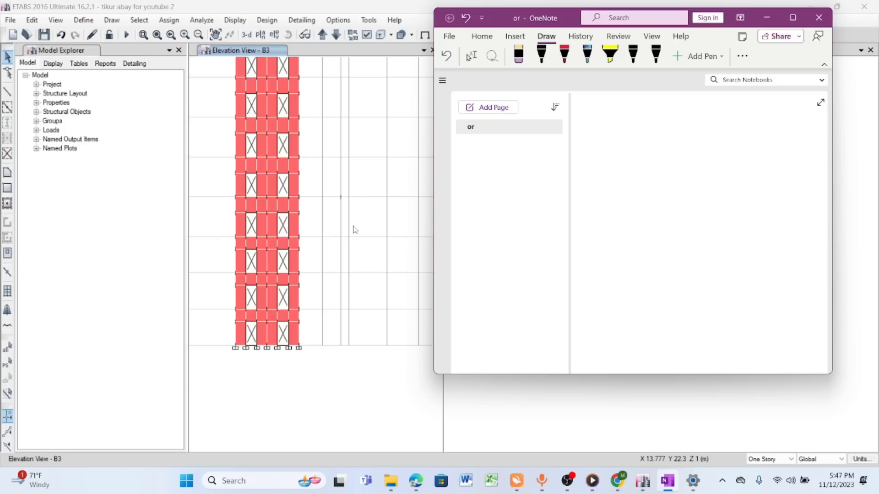
pyautogui.click(565, 55)
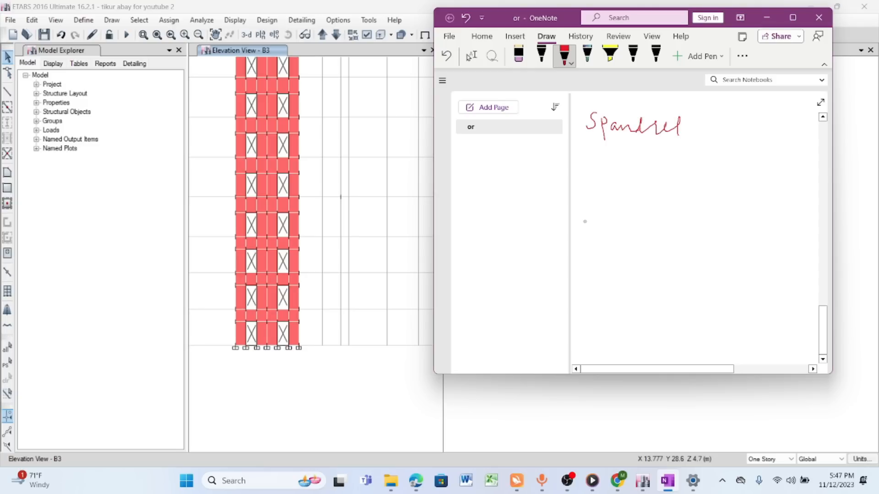
pyautogui.scroll(3, 265, 180)
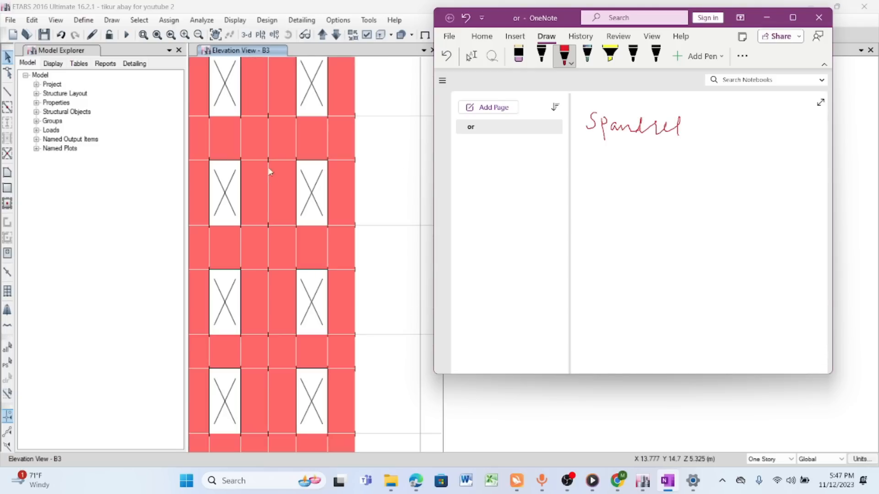
pyautogui.moveTo(583, 144); pyautogui.dragTo(695, 141)
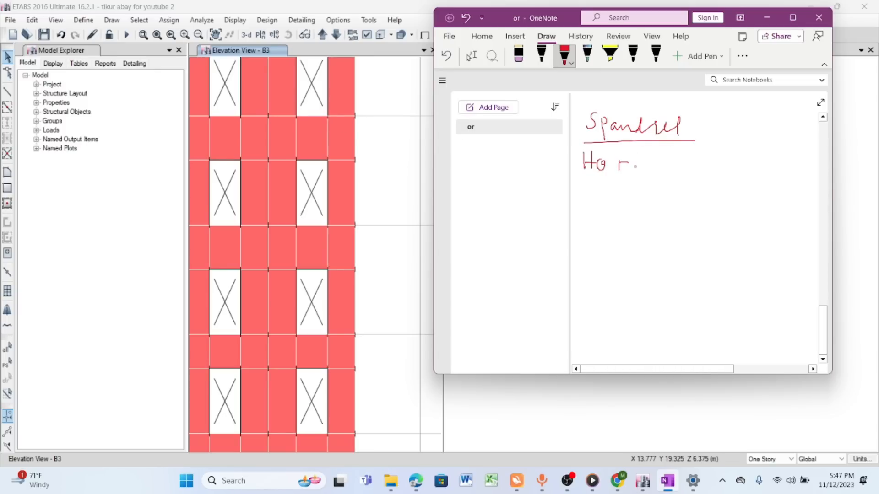
# - Write "Horizontal member acting as a beam" beneath the Spandrel heading and underline "a beam"
pyautogui.click(648, 157)
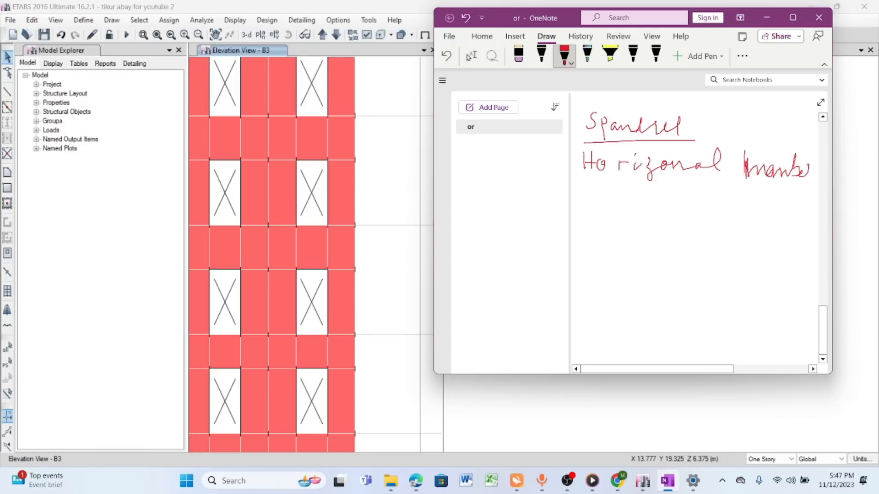
pyautogui.scroll(5, 696, 228)
pyautogui.scroll(-2, 696, 229)
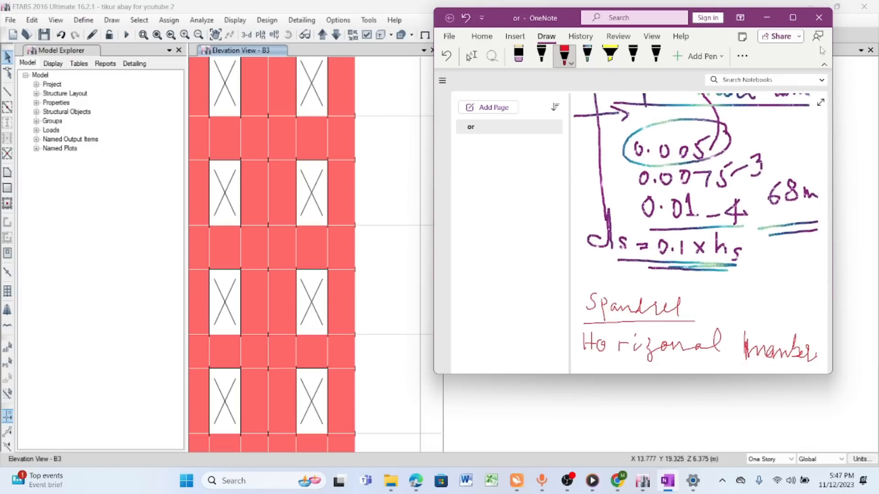
pyautogui.click(793, 17)
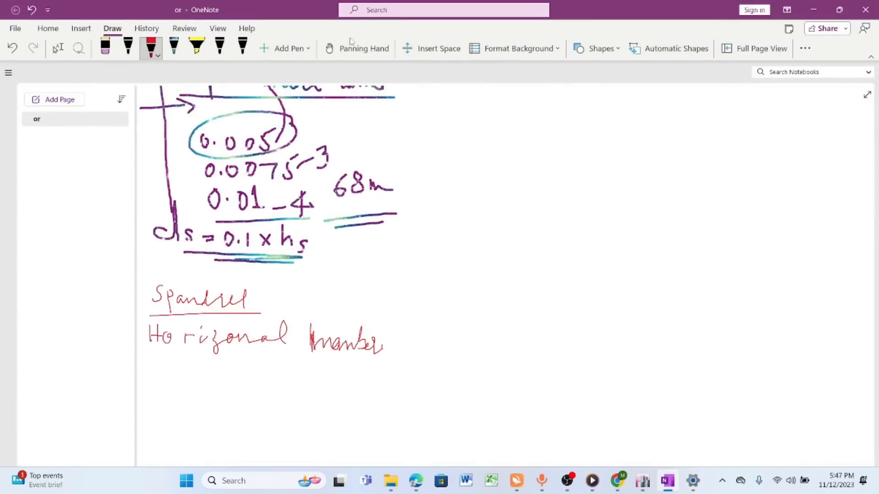
pyautogui.click(355, 48)
pyautogui.moveTo(386, 337); pyautogui.dragTo(524, 132)
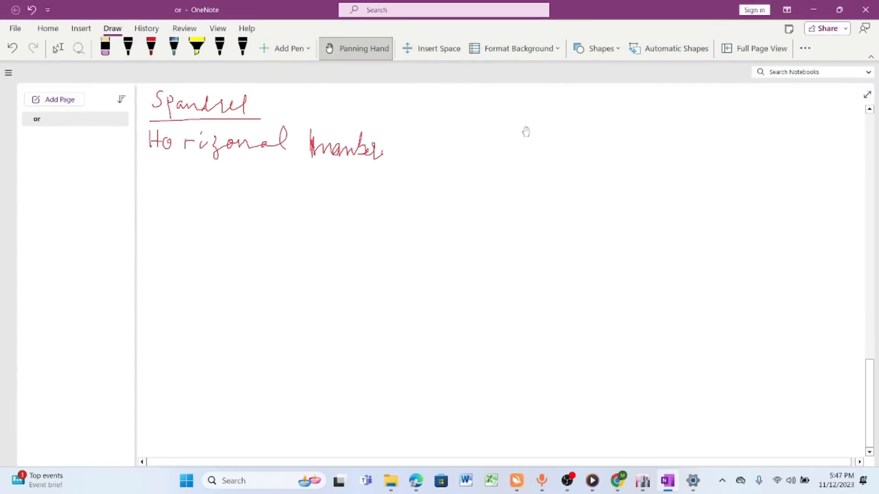
pyautogui.click(844, 11)
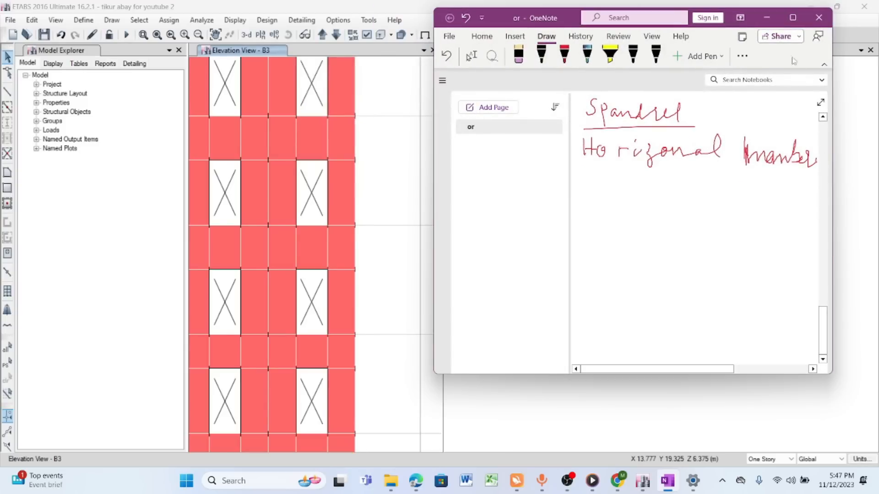
pyautogui.moveTo(835, 65); pyautogui.dragTo(874, 71)
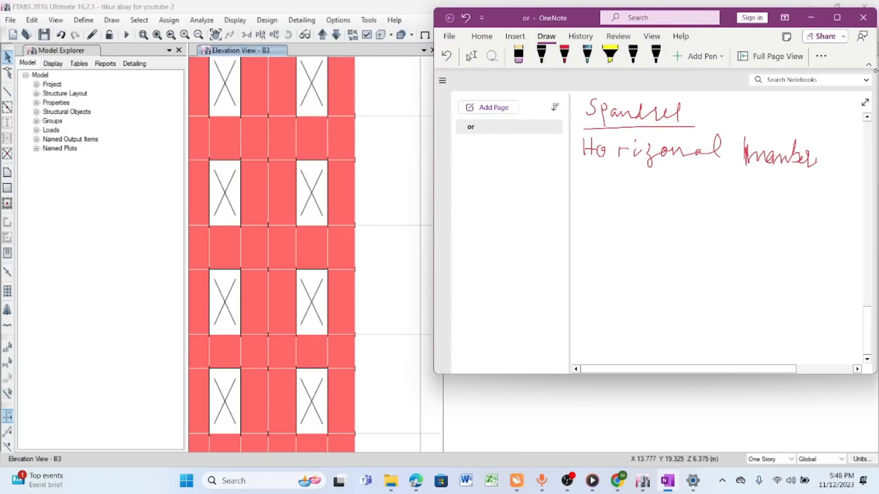
pyautogui.click(564, 55)
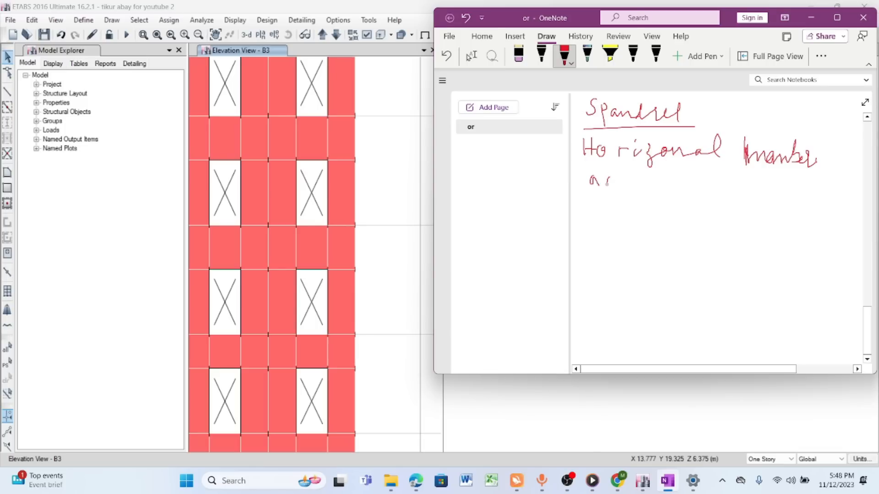
pyautogui.moveTo(622, 187)
pyautogui.mouseDown()
pyautogui.moveTo(648, 185)
pyautogui.moveTo(658, 200)
pyautogui.moveTo(687, 190)
pyautogui.moveTo(806, 197)
pyautogui.mouseUp()
pyautogui.moveTo(720, 209); pyautogui.dragTo(794, 203)
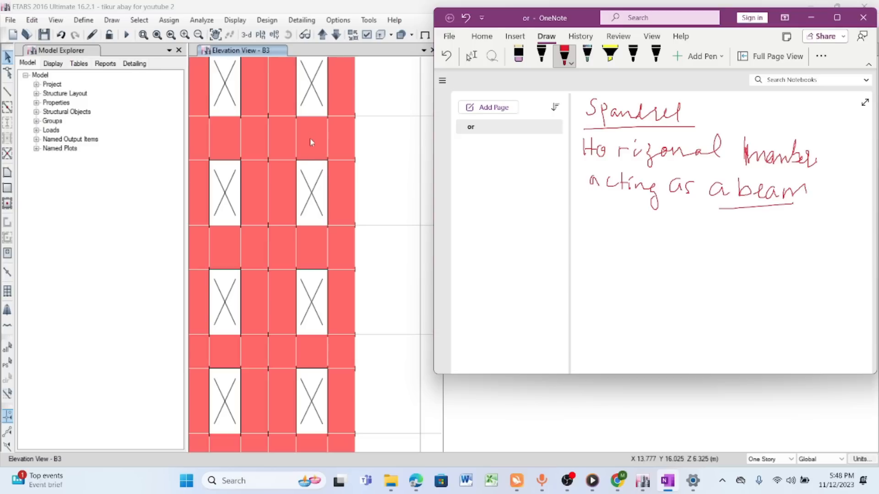
# - Note the spandrel locations: above the opening and below FL for doors, below the opening and above the FL for windows
pyautogui.moveTo(590, 205)
pyautogui.mouseDown()
pyautogui.moveTo(583, 237)
pyautogui.moveTo(604, 233)
pyautogui.mouseUp()
pyautogui.moveTo(618, 222)
pyautogui.mouseDown()
pyautogui.moveTo(613, 229)
pyautogui.moveTo(737, 237)
pyautogui.moveTo(755, 221)
pyautogui.mouseUp()
pyautogui.moveTo(619, 257)
pyautogui.mouseDown()
pyautogui.moveTo(609, 268)
pyautogui.moveTo(686, 259)
pyautogui.moveTo(728, 269)
pyautogui.moveTo(720, 256)
pyautogui.moveTo(746, 275)
pyautogui.moveTo(751, 258)
pyautogui.mouseUp()
pyautogui.moveTo(752, 255)
pyautogui.mouseDown()
pyautogui.moveTo(753, 283)
pyautogui.moveTo(792, 264)
pyautogui.moveTo(777, 283)
pyautogui.moveTo(811, 244)
pyautogui.mouseUp()
pyautogui.moveTo(585, 274)
pyautogui.mouseDown()
pyautogui.moveTo(583, 296)
pyautogui.moveTo(605, 288)
pyautogui.mouseUp()
pyautogui.moveTo(617, 288); pyautogui.dragTo(622, 295)
pyautogui.moveTo(628, 285)
pyautogui.mouseDown()
pyautogui.moveTo(630, 295)
pyautogui.moveTo(692, 298)
pyautogui.mouseUp()
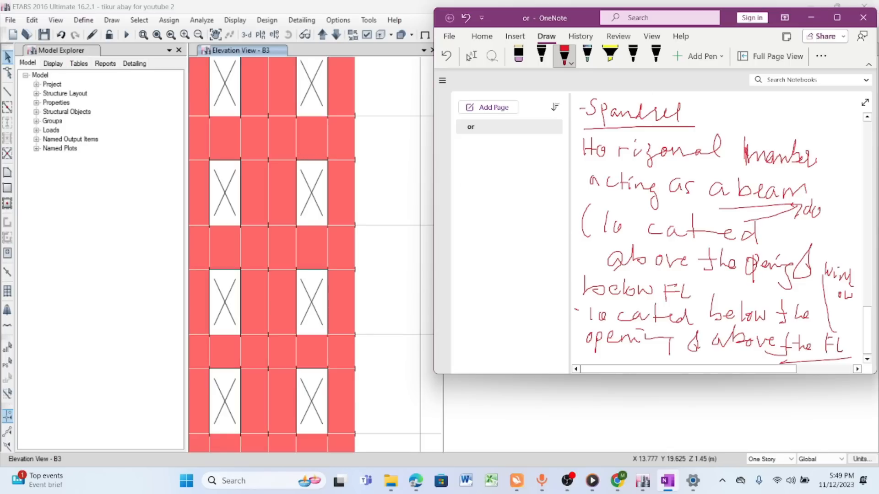
pyautogui.moveTo(820, 209)
pyautogui.mouseDown()
pyautogui.moveTo(828, 219)
pyautogui.moveTo(839, 207)
pyautogui.mouseUp()
pyautogui.moveTo(847, 208); pyautogui.dragTo(839, 219)
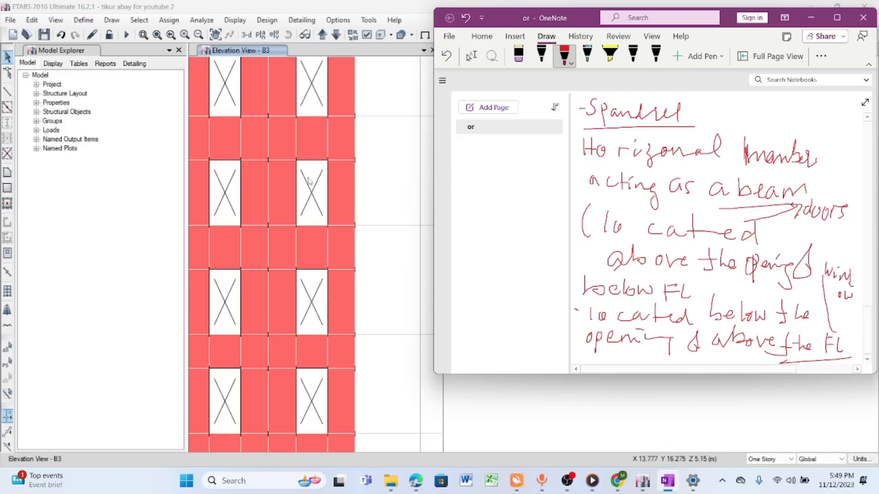
# - Sketch a tall wall panel in blank space below the notes, labelling its base GF and its upper edge 1st
pyautogui.click(837, 17)
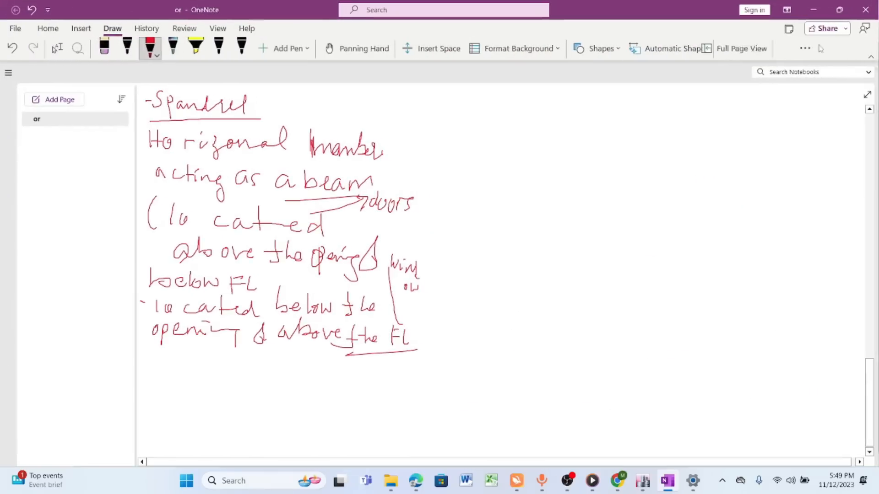
pyautogui.click(338, 50)
pyautogui.moveTo(449, 291); pyautogui.dragTo(522, 46)
pyautogui.click(839, 9)
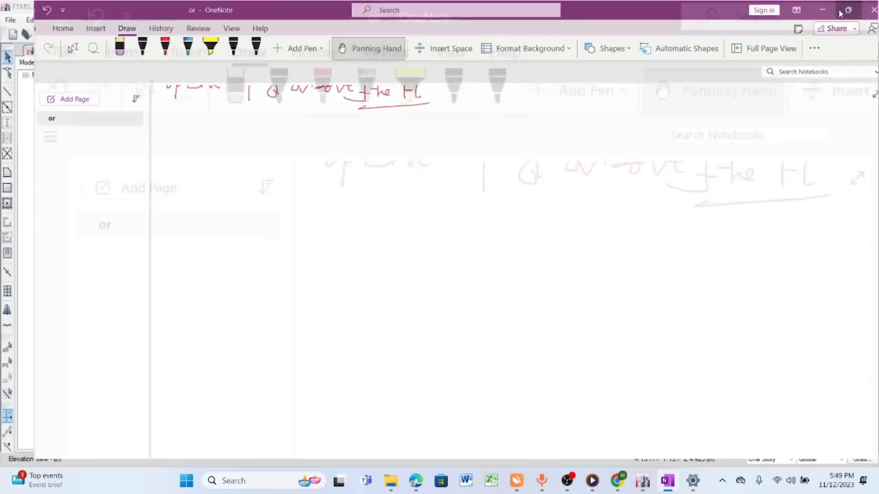
pyautogui.click(565, 55)
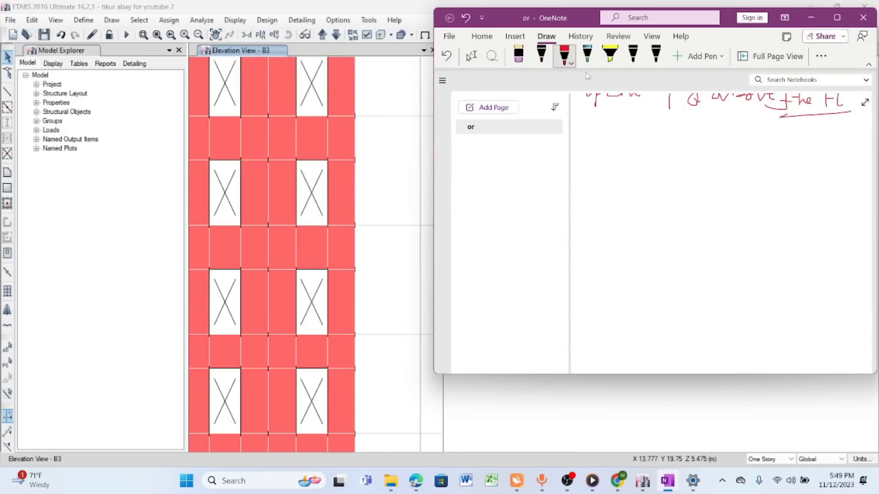
pyautogui.moveTo(602, 142)
pyautogui.mouseDown()
pyautogui.moveTo(590, 281)
pyautogui.moveTo(669, 282)
pyautogui.mouseUp()
pyautogui.moveTo(602, 142)
pyautogui.mouseDown()
pyautogui.moveTo(671, 144)
pyautogui.moveTo(656, 274)
pyautogui.moveTo(730, 289)
pyautogui.mouseUp()
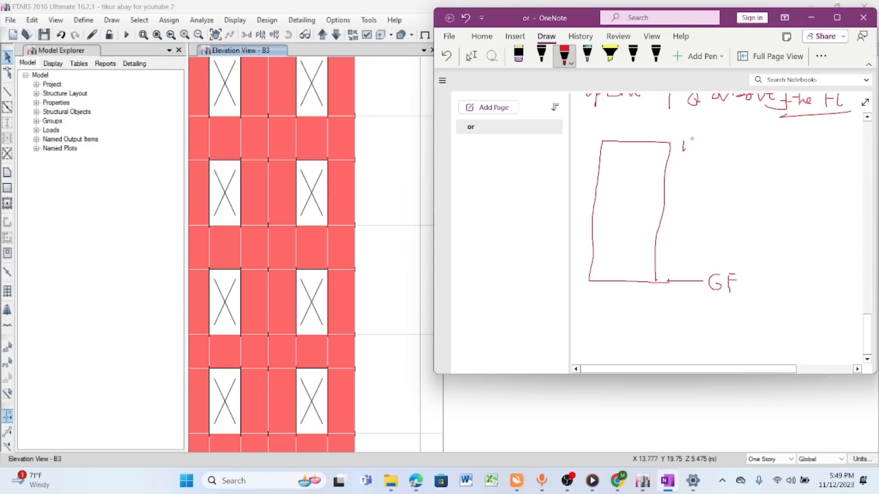
pyautogui.moveTo(695, 144); pyautogui.dragTo(709, 142)
# - Draw a door opening rising from the base of the wall sketch and label it "doors"
pyautogui.moveTo(618, 180); pyautogui.dragTo(614, 266)
pyautogui.moveTo(619, 180)
pyautogui.mouseDown()
pyautogui.moveTo(642, 182)
pyautogui.moveTo(640, 280)
pyautogui.mouseUp()
pyautogui.moveTo(633, 214)
pyautogui.mouseDown()
pyautogui.moveTo(674, 207)
pyautogui.moveTo(701, 214)
pyautogui.moveTo(708, 205)
pyautogui.mouseUp()
pyautogui.moveTo(716, 201); pyautogui.dragTo(737, 217)
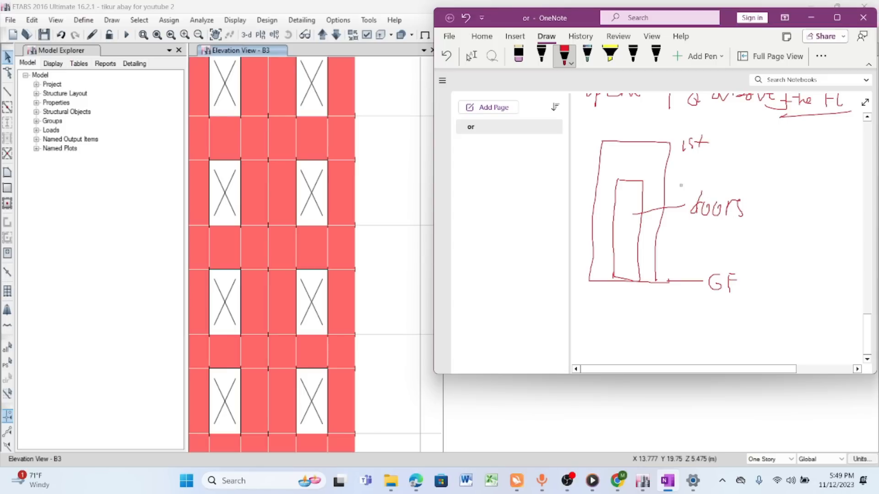
# - Divide the wall sketch along the door's sides and head, and cross out the door opening with diagonals
pyautogui.moveTo(621, 143); pyautogui.dragTo(619, 170)
pyautogui.moveTo(649, 143)
pyautogui.mouseDown()
pyautogui.moveTo(645, 182)
pyautogui.moveTo(619, 181)
pyautogui.mouseUp()
pyautogui.moveTo(600, 280); pyautogui.dragTo(658, 278)
pyautogui.moveTo(643, 183)
pyautogui.mouseDown()
pyautogui.moveTo(666, 182)
pyautogui.moveTo(622, 270)
pyautogui.mouseUp()
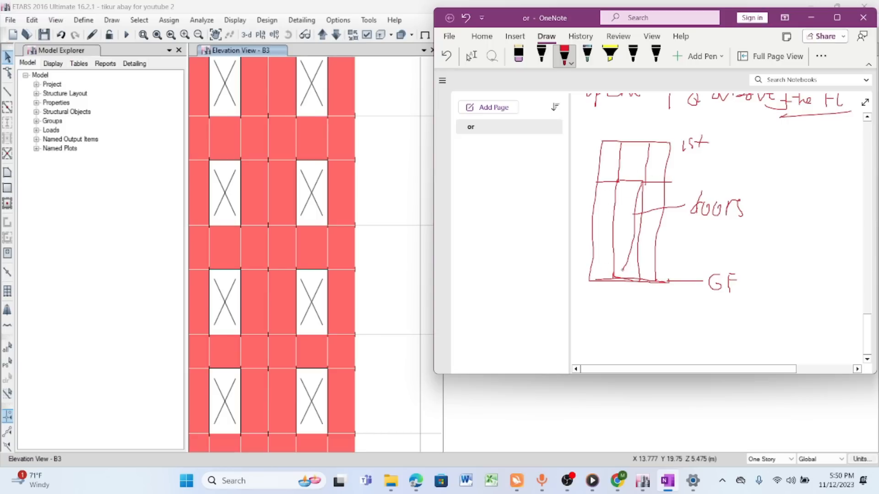
pyautogui.moveTo(619, 184); pyautogui.dragTo(636, 258)
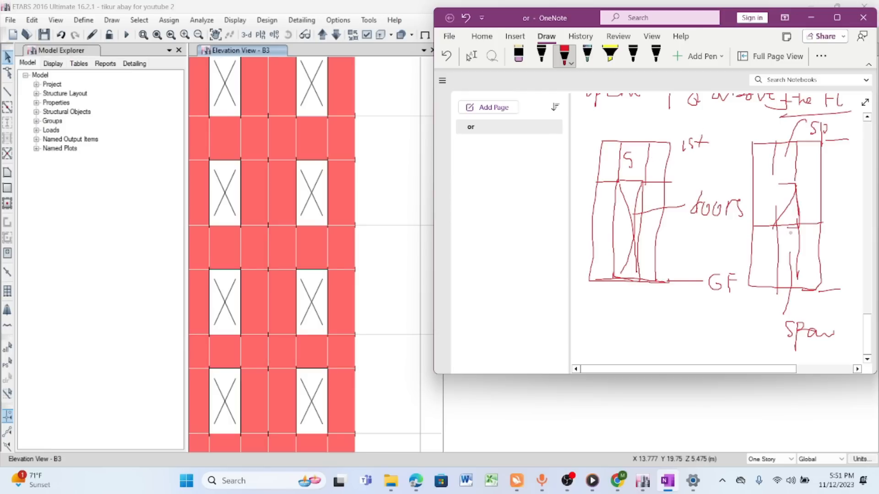
# - Trace the panel edges around the second sketch's opening and label the area below it "piers" with a double underline
pyautogui.moveTo(755, 225)
pyautogui.mouseDown()
pyautogui.moveTo(823, 225)
pyautogui.moveTo(799, 292)
pyautogui.mouseUp()
pyautogui.moveTo(788, 238)
pyautogui.mouseDown()
pyautogui.moveTo(787, 260)
pyautogui.moveTo(707, 350)
pyautogui.moveTo(738, 345)
pyautogui.mouseUp()
pyautogui.moveTo(739, 341); pyautogui.dragTo(753, 332)
pyautogui.moveTo(700, 345); pyautogui.dragTo(769, 353)
pyautogui.moveTo(789, 185)
pyautogui.mouseDown()
pyautogui.moveTo(775, 220)
pyautogui.moveTo(802, 189)
pyautogui.mouseUp()
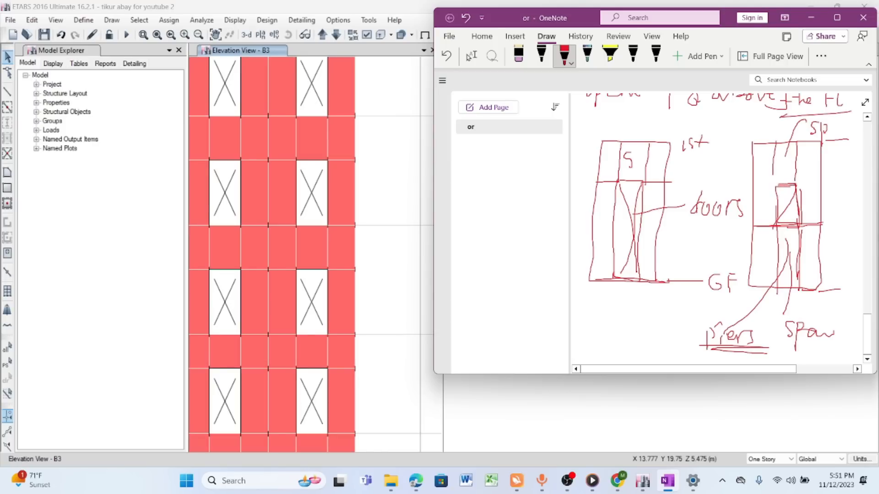
# - Undo the opening and upper outline strokes in the second wall sketch
pyautogui.moveTo(782, 186); pyautogui.dragTo(796, 186)
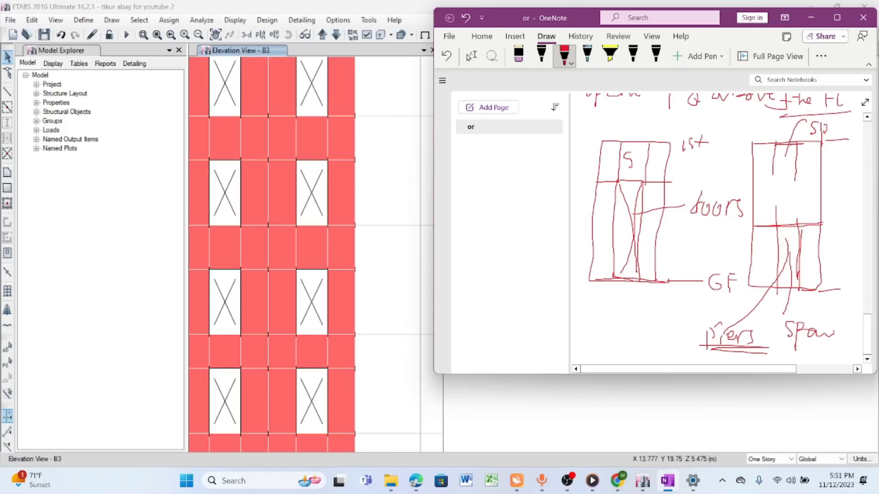
pyautogui.moveTo(792, 145); pyautogui.dragTo(795, 146)
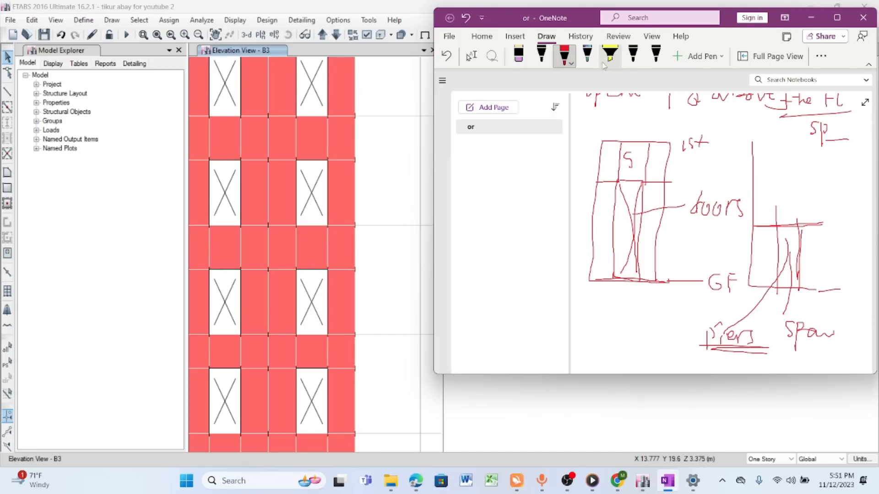
pyautogui.click(564, 54)
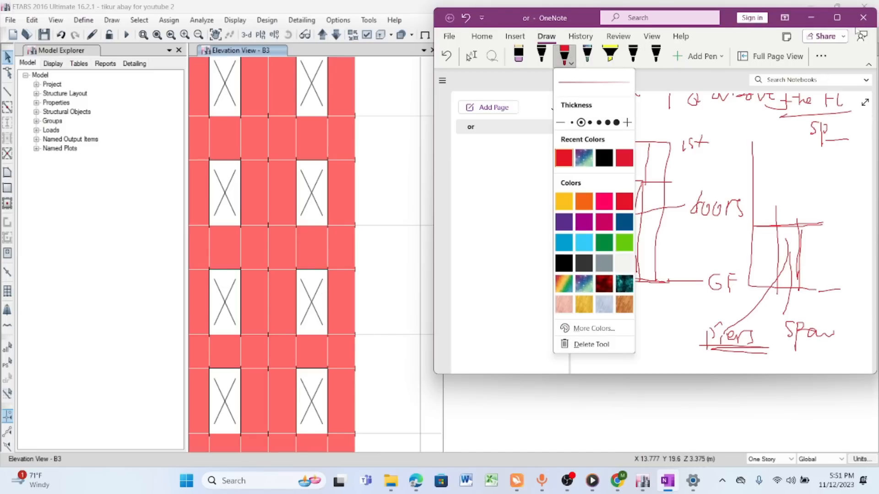
# - Handwrite the underlined heading "Piers" in red in blank page space below the wall sketches
pyautogui.click(839, 19)
pyautogui.click(838, 20)
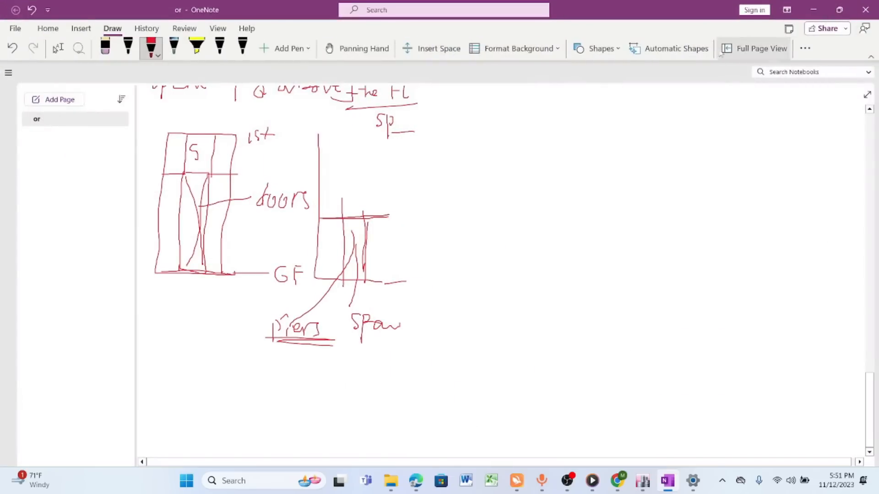
pyautogui.click(350, 49)
pyautogui.moveTo(533, 190); pyautogui.dragTo(577, 159)
pyautogui.scroll(-5, 577, 159)
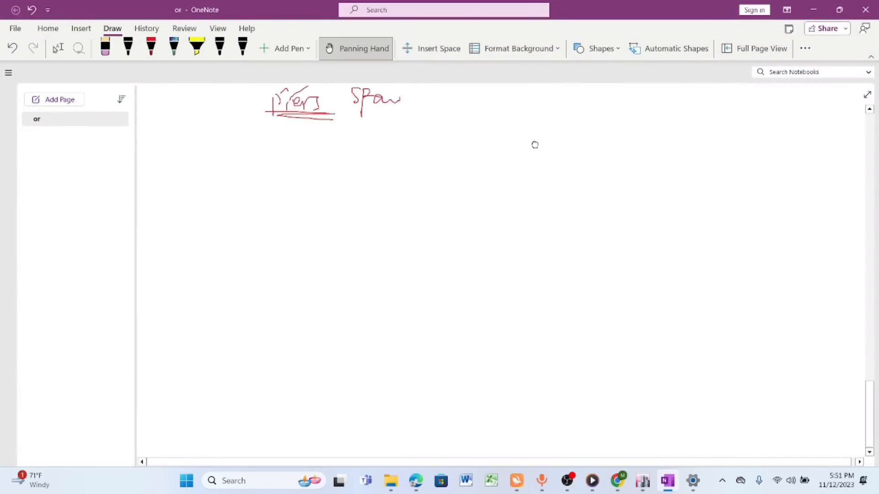
pyautogui.click(839, 10)
pyautogui.click(565, 54)
pyautogui.moveTo(606, 128)
pyautogui.mouseDown()
pyautogui.moveTo(605, 167)
pyautogui.moveTo(609, 143)
pyautogui.moveTo(642, 154)
pyautogui.moveTo(675, 141)
pyautogui.moveTo(654, 159)
pyautogui.mouseUp()
pyautogui.moveTo(593, 164); pyautogui.dragTo(704, 158)
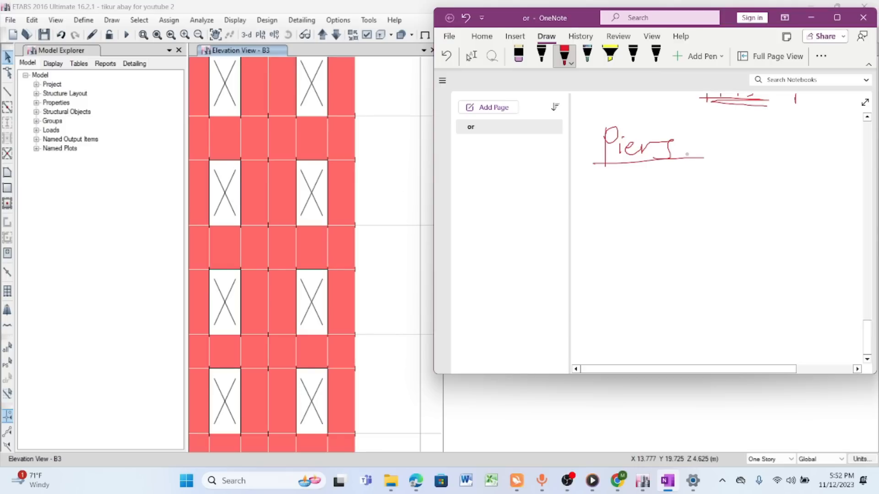
# - Handwrite the note "Vertical elements as columns" under the Piers heading
pyautogui.moveTo(597, 178)
pyautogui.mouseDown()
pyautogui.moveTo(605, 202)
pyautogui.moveTo(615, 178)
pyautogui.moveTo(630, 198)
pyautogui.moveTo(648, 187)
pyautogui.moveTo(660, 207)
pyautogui.moveTo(673, 196)
pyautogui.mouseUp()
pyautogui.moveTo(671, 194)
pyautogui.mouseDown()
pyautogui.moveTo(673, 204)
pyautogui.moveTo(681, 187)
pyautogui.mouseUp()
pyautogui.moveTo(697, 195)
pyautogui.mouseDown()
pyautogui.moveTo(694, 207)
pyautogui.moveTo(760, 206)
pyautogui.mouseUp()
pyautogui.moveTo(770, 176)
pyautogui.mouseDown()
pyautogui.moveTo(787, 205)
pyautogui.moveTo(822, 194)
pyautogui.moveTo(834, 207)
pyautogui.moveTo(845, 180)
pyautogui.moveTo(851, 210)
pyautogui.mouseUp()
pyautogui.moveTo(833, 185); pyautogui.dragTo(855, 182)
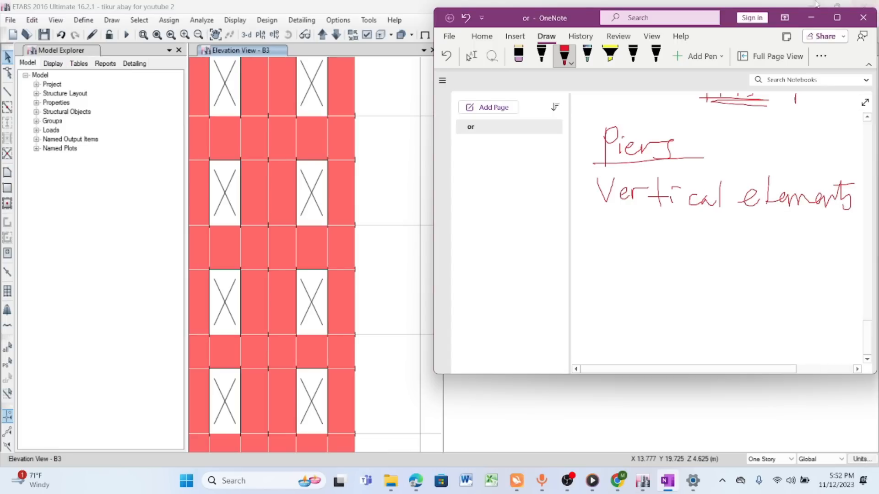
pyautogui.moveTo(631, 225)
pyautogui.mouseDown()
pyautogui.moveTo(618, 234)
pyautogui.moveTo(683, 238)
pyautogui.mouseUp()
pyautogui.moveTo(687, 229); pyautogui.dragTo(698, 239)
pyautogui.moveTo(713, 216)
pyautogui.mouseDown()
pyautogui.moveTo(711, 239)
pyautogui.moveTo(757, 237)
pyautogui.mouseUp()
pyautogui.moveTo(759, 233)
pyautogui.mouseDown()
pyautogui.moveTo(766, 221)
pyautogui.moveTo(772, 234)
pyautogui.mouseUp()
pyautogui.moveTo(789, 218); pyautogui.dragTo(768, 236)
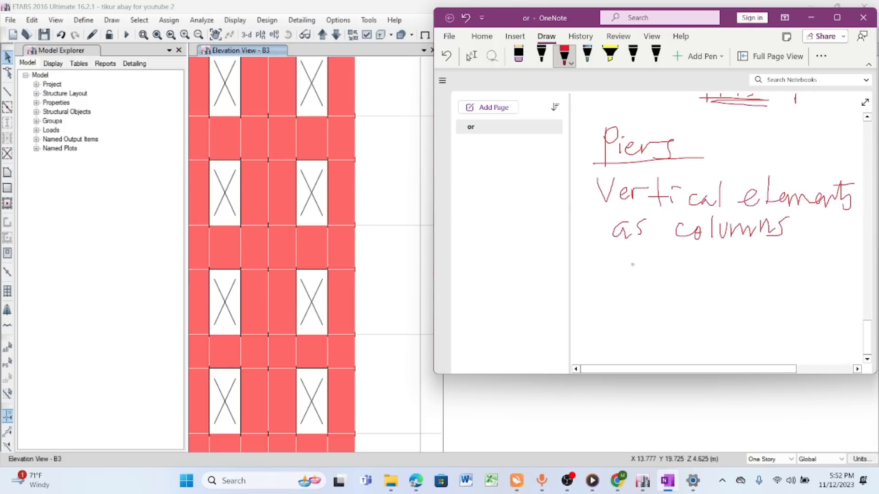
# - Put a dash before the first note and write a second dashed note reading "at floor levels"
pyautogui.moveTo(580, 194); pyautogui.dragTo(597, 193)
pyautogui.moveTo(574, 267)
pyautogui.mouseDown()
pyautogui.moveTo(615, 260)
pyautogui.moveTo(619, 272)
pyautogui.mouseUp()
pyautogui.moveTo(628, 251)
pyautogui.mouseDown()
pyautogui.moveTo(626, 274)
pyautogui.moveTo(654, 262)
pyautogui.mouseUp()
pyautogui.moveTo(666, 247); pyautogui.dragTo(654, 287)
pyautogui.moveTo(672, 261)
pyautogui.mouseDown()
pyautogui.moveTo(665, 275)
pyautogui.moveTo(700, 262)
pyautogui.mouseUp()
pyautogui.moveTo(709, 259)
pyautogui.mouseDown()
pyautogui.moveTo(709, 274)
pyautogui.moveTo(716, 255)
pyautogui.moveTo(750, 275)
pyautogui.moveTo(796, 259)
pyautogui.moveTo(816, 274)
pyautogui.mouseUp()
# - Continue the second Piers note on a new line with "& ends to the next"
pyautogui.moveTo(596, 302)
pyautogui.mouseDown()
pyautogui.moveTo(620, 325)
pyautogui.moveTo(599, 326)
pyautogui.moveTo(674, 322)
pyautogui.moveTo(677, 301)
pyautogui.moveTo(682, 319)
pyautogui.mouseUp()
pyautogui.moveTo(722, 290); pyautogui.dragTo(722, 323)
pyautogui.moveTo(711, 306); pyautogui.dragTo(727, 312)
pyautogui.moveTo(763, 284)
pyautogui.mouseDown()
pyautogui.moveTo(767, 316)
pyautogui.moveTo(745, 320)
pyautogui.mouseUp()
pyautogui.moveTo(757, 303)
pyautogui.mouseDown()
pyautogui.moveTo(780, 288)
pyautogui.moveTo(795, 319)
pyautogui.mouseUp()
pyautogui.moveTo(804, 305)
pyautogui.mouseDown()
pyautogui.moveTo(805, 324)
pyautogui.moveTo(839, 321)
pyautogui.mouseUp()
pyautogui.moveTo(840, 306)
pyautogui.mouseDown()
pyautogui.moveTo(829, 320)
pyautogui.moveTo(848, 322)
pyautogui.mouseUp()
pyautogui.moveTo(834, 311); pyautogui.dragTo(856, 309)
# - Complete the Piers note with "floor levels (bas of opening" on the line below
pyautogui.moveTo(592, 332); pyautogui.dragTo(581, 358)
pyautogui.moveTo(580, 345)
pyautogui.mouseDown()
pyautogui.moveTo(606, 343)
pyautogui.moveTo(601, 353)
pyautogui.mouseUp()
pyautogui.moveTo(609, 343); pyautogui.dragTo(610, 347)
pyautogui.moveTo(628, 342)
pyautogui.mouseDown()
pyautogui.moveTo(623, 353)
pyautogui.moveTo(647, 340)
pyautogui.moveTo(662, 356)
pyautogui.mouseUp()
pyautogui.moveTo(665, 349); pyautogui.dragTo(689, 343)
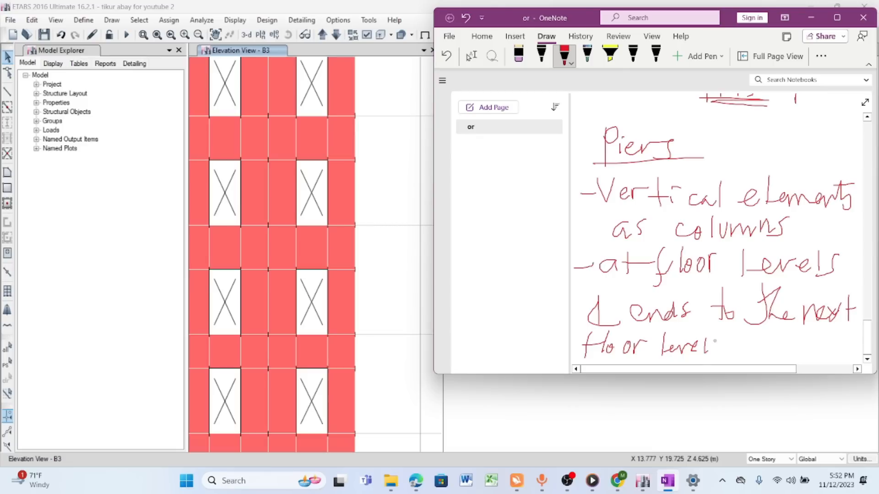
pyautogui.moveTo(738, 328)
pyautogui.mouseDown()
pyautogui.moveTo(730, 355)
pyautogui.moveTo(784, 349)
pyautogui.mouseUp()
pyautogui.moveTo(796, 338); pyautogui.dragTo(789, 363)
pyautogui.moveTo(784, 353)
pyautogui.mouseDown()
pyautogui.moveTo(796, 350)
pyautogui.moveTo(814, 364)
pyautogui.moveTo(819, 352)
pyautogui.moveTo(838, 359)
pyautogui.mouseUp()
pyautogui.moveTo(839, 352); pyautogui.dragTo(857, 364)
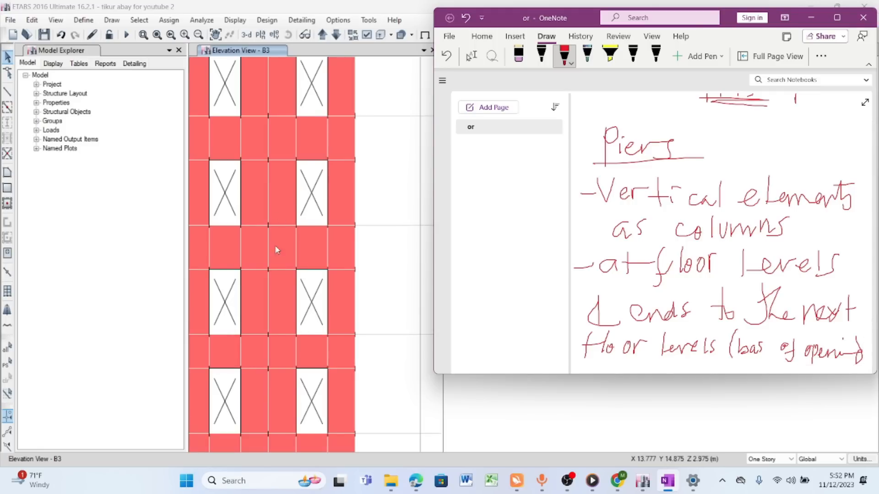
# - Switch to ETABS and examine the wall strips beside the door openings in elevation B3, from the base to the top storey
pyautogui.scroll(-2, 276, 249)
pyautogui.scroll(3, 322, 362)
pyautogui.scroll(-1, 337, 301)
pyautogui.scroll(-2, 338, 327)
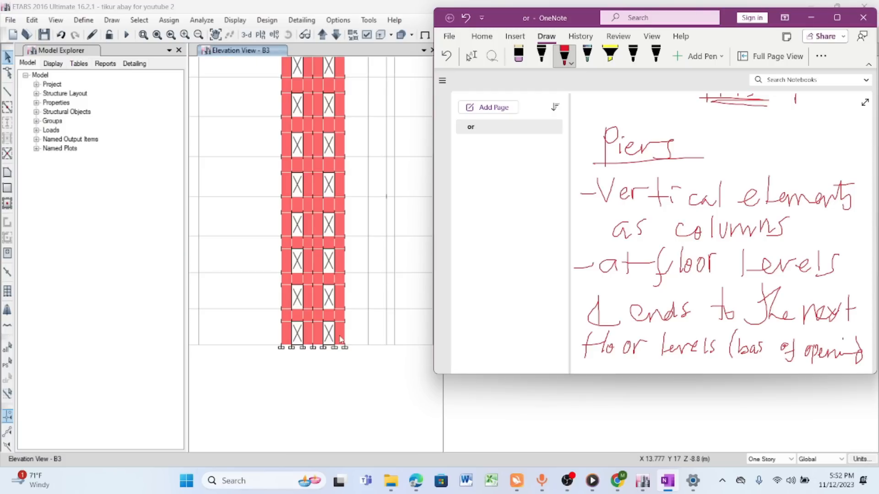
pyautogui.scroll(3, 341, 340)
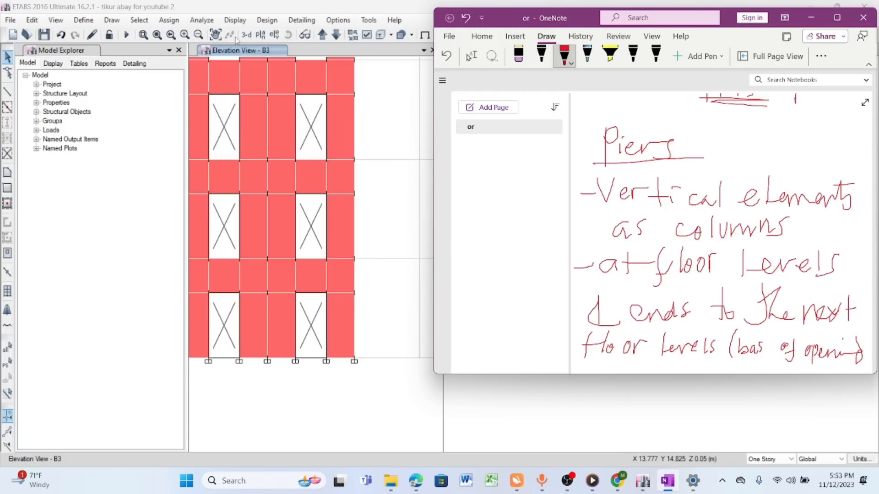
pyautogui.click(215, 34)
pyautogui.moveTo(338, 170); pyautogui.dragTo(377, 170)
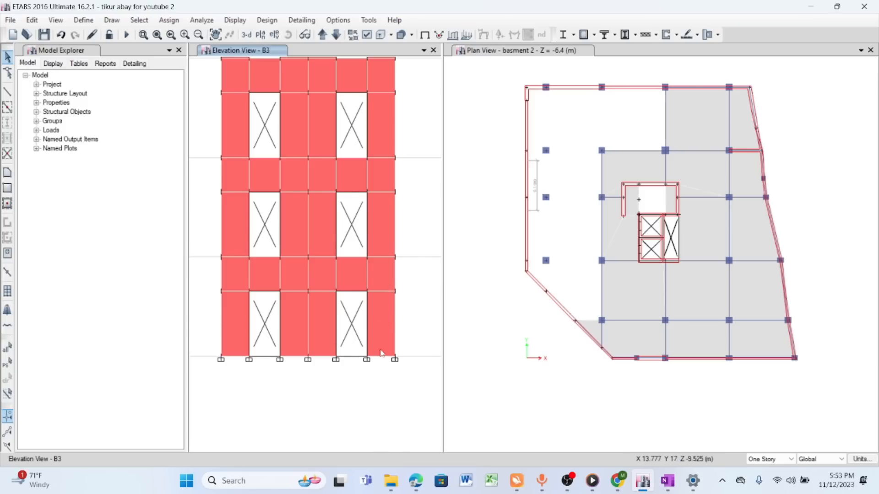
pyautogui.scroll(-5, 381, 354)
pyautogui.scroll(8, 380, 92)
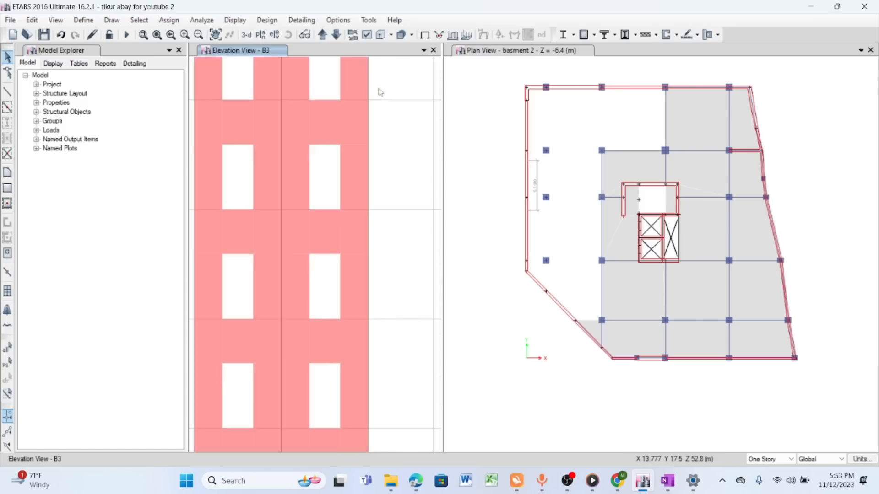
pyautogui.scroll(-4, 380, 90)
pyautogui.scroll(6, 367, 83)
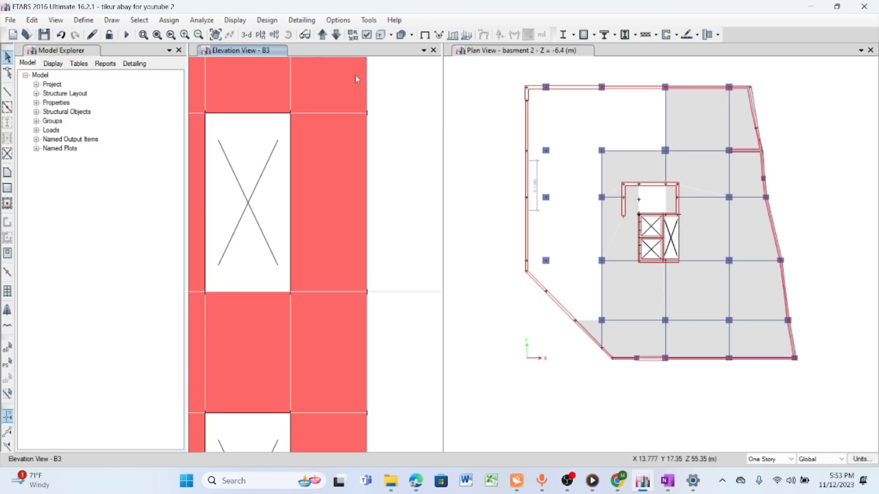
pyautogui.scroll(-3, 365, 220)
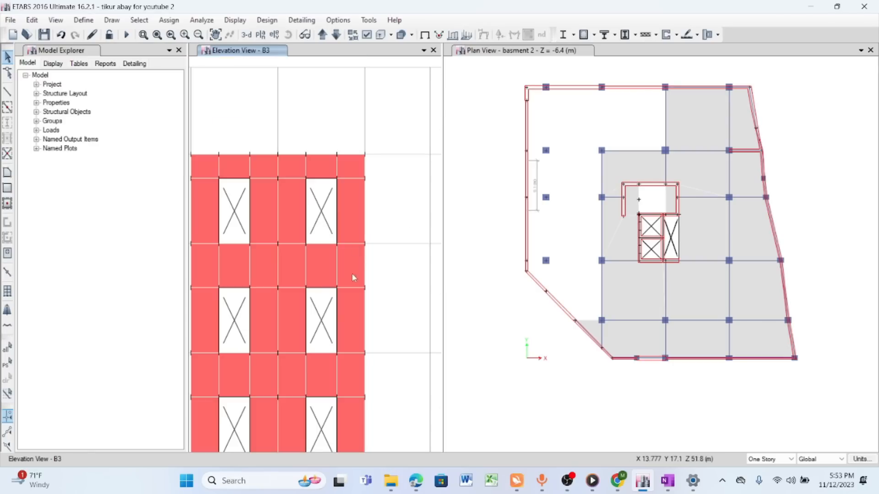
# - Examine the core wall over its full height, comparing the vertical strips at the supports and at the roof
pyautogui.click(218, 36)
pyautogui.moveTo(360, 220); pyautogui.dragTo(385, 135)
pyautogui.scroll(-4, 364, 138)
pyautogui.scroll(-2, 365, 137)
pyautogui.scroll(3, 369, 399)
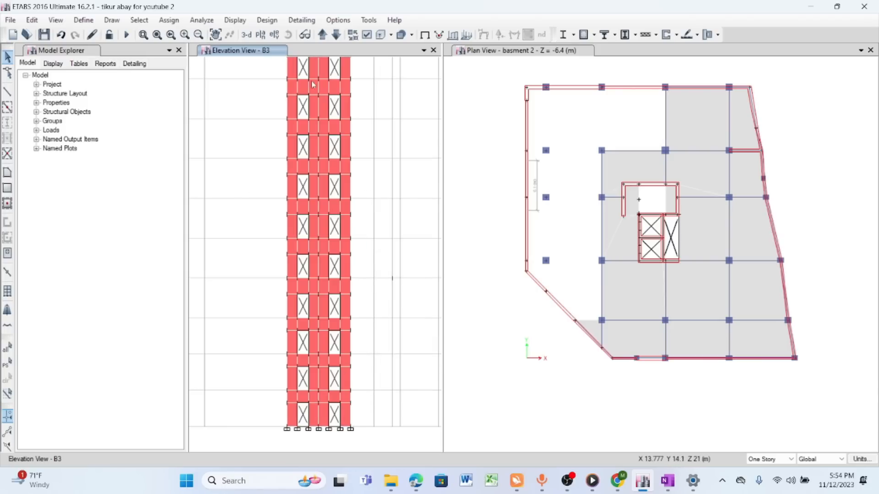
pyautogui.scroll(-3, 332, 156)
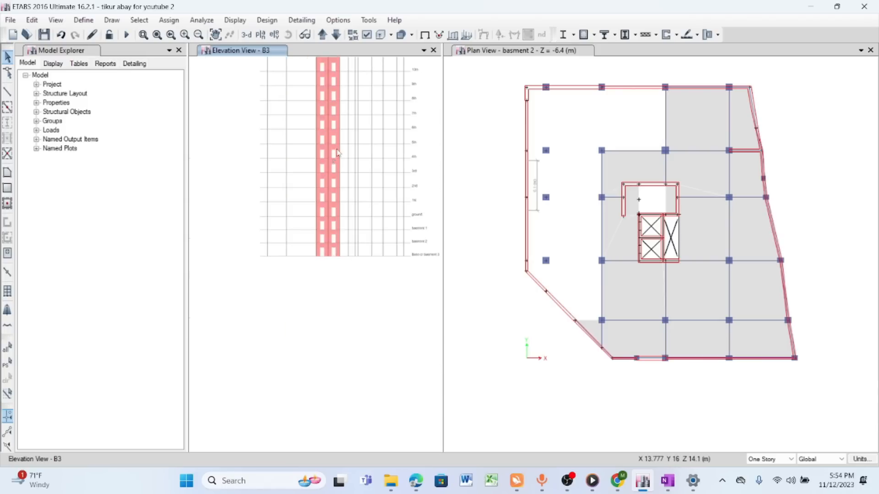
pyautogui.click(216, 34)
pyautogui.moveTo(332, 108); pyautogui.dragTo(317, 202)
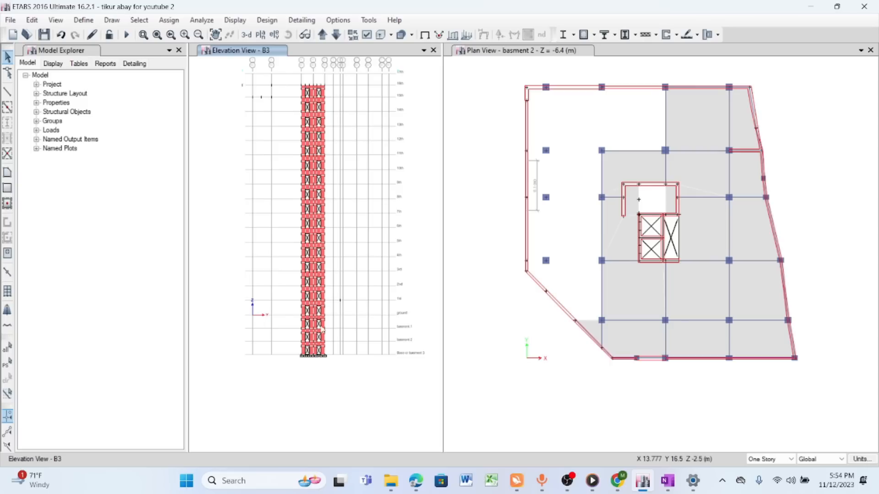
pyautogui.scroll(3, 324, 359)
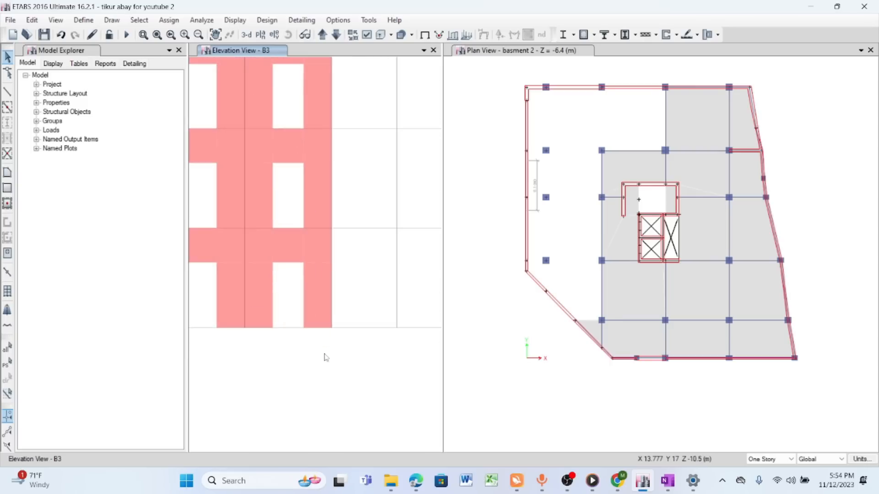
pyautogui.scroll(-3, 326, 356)
pyautogui.scroll(5, 341, 103)
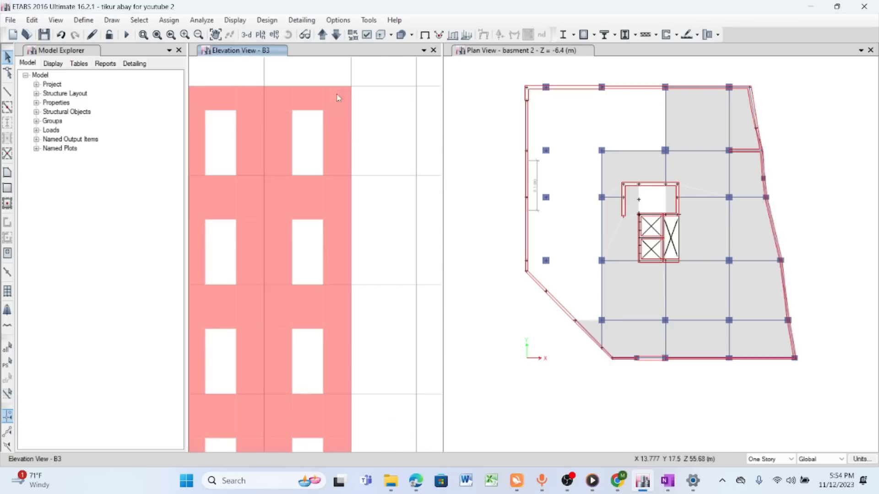
pyautogui.scroll(-3, 375, 95)
pyautogui.scroll(3, 382, 98)
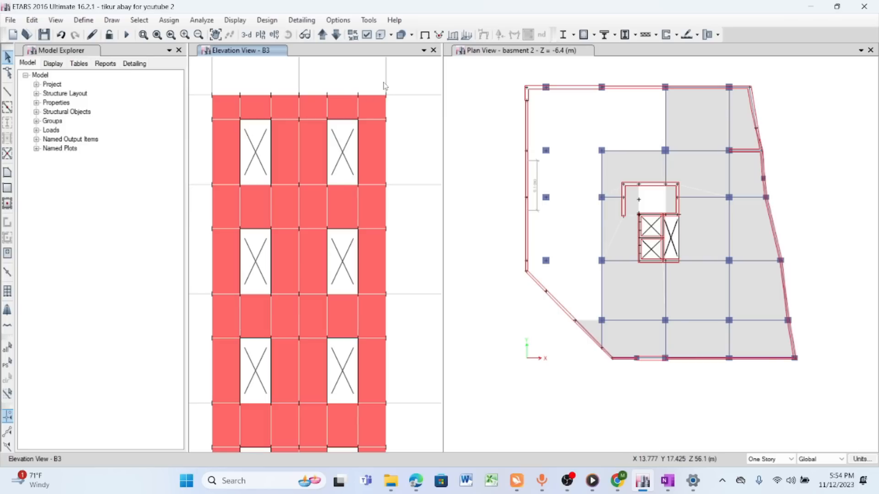
pyautogui.scroll(-3, 390, 85)
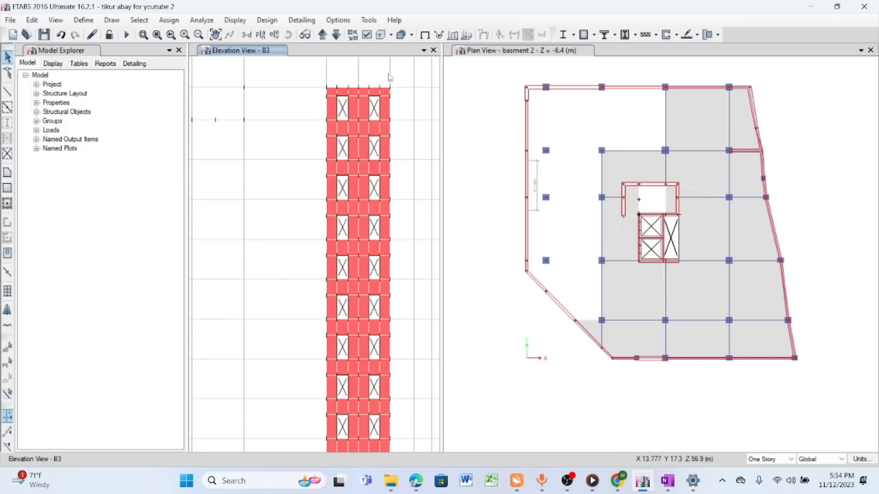
pyautogui.scroll(-3, 390, 78)
pyautogui.scroll(3, 383, 349)
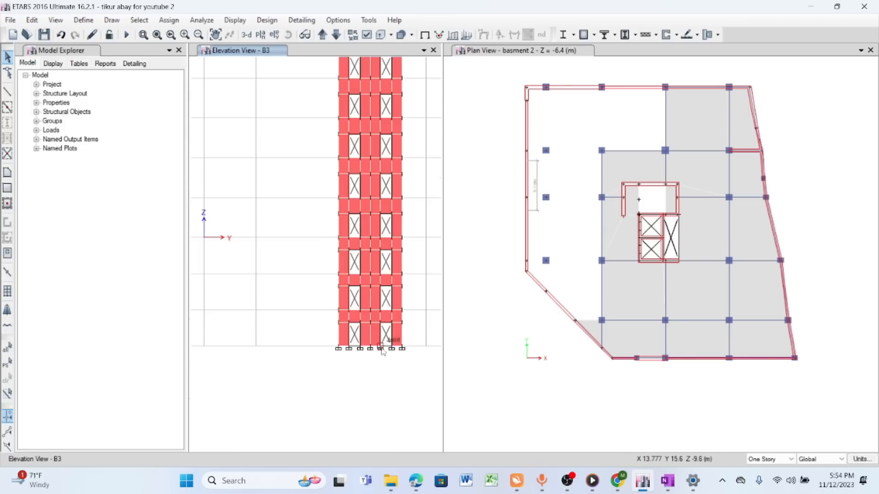
pyautogui.scroll(2, 380, 349)
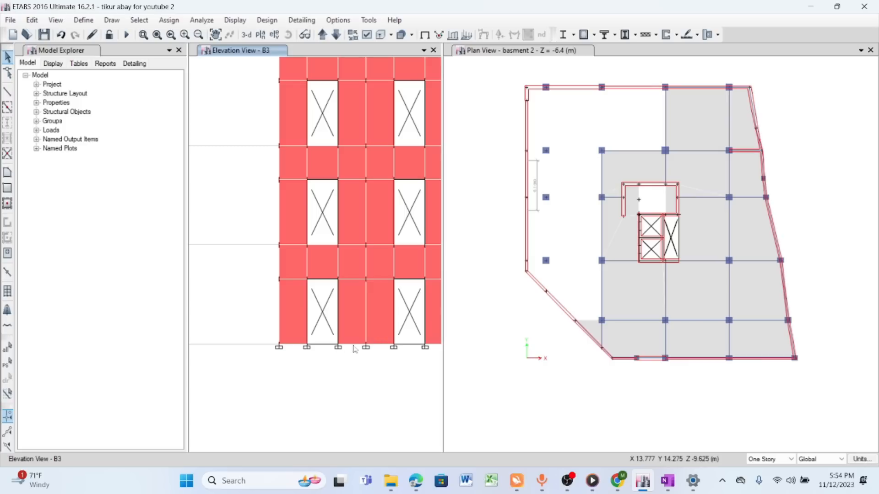
# - Select the two adjoining wall panels between the lowest door openings, and clear the selection
pyautogui.click(352, 304)
pyautogui.click(376, 301)
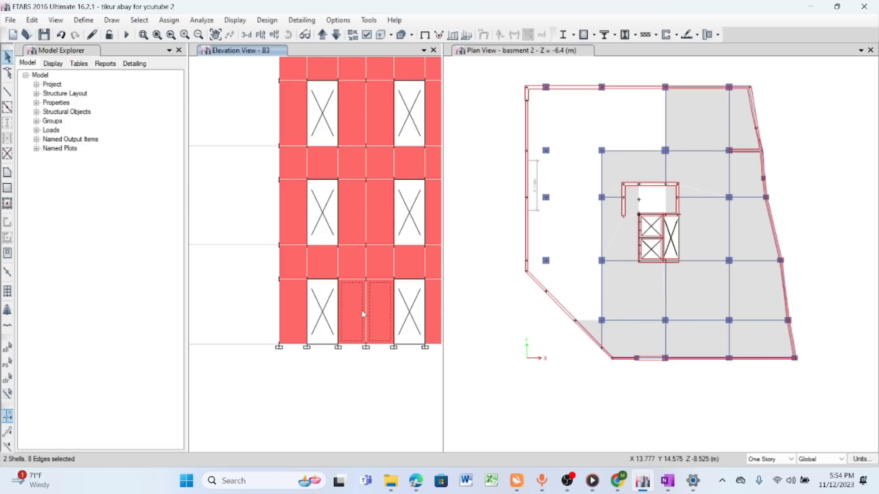
pyautogui.click(388, 310)
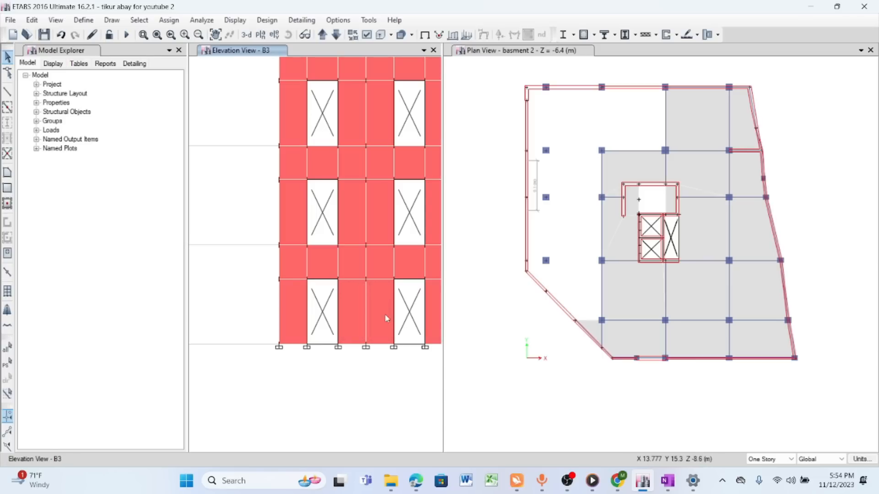
# - Examine how the middle and outer pier strips run from the wall's base to its top in elevation B3
pyautogui.scroll(-2, 358, 374)
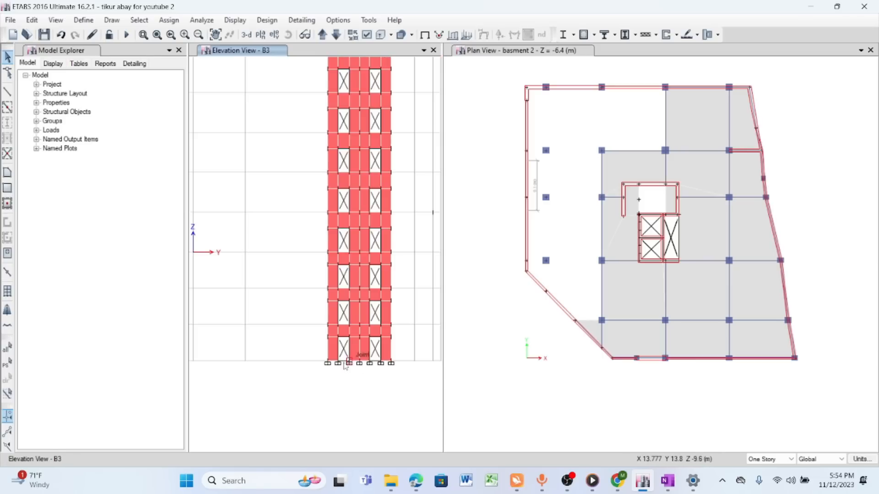
pyautogui.scroll(-2, 359, 374)
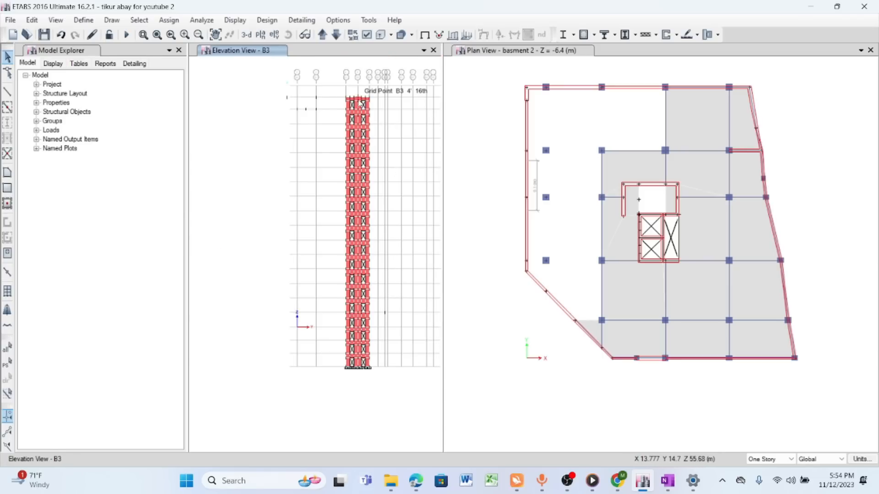
pyautogui.scroll(4, 347, 369)
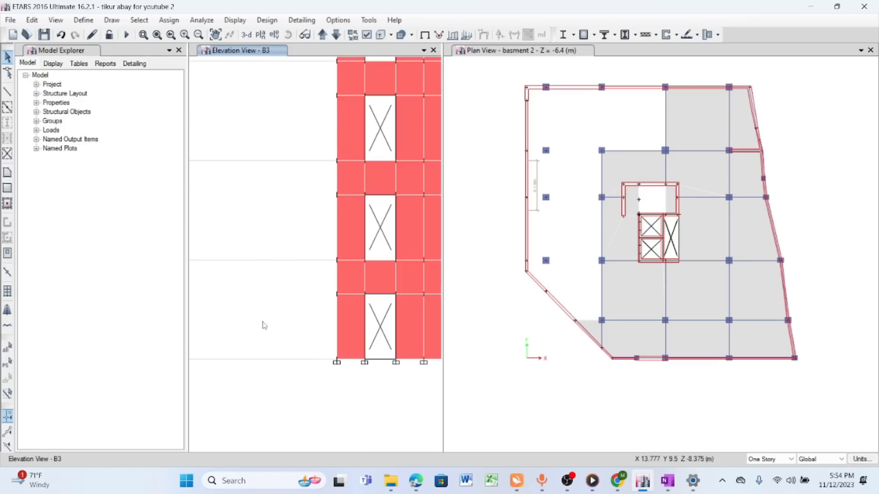
pyautogui.scroll(-3, 270, 323)
pyautogui.scroll(-4, 270, 323)
pyautogui.scroll(1, 326, 152)
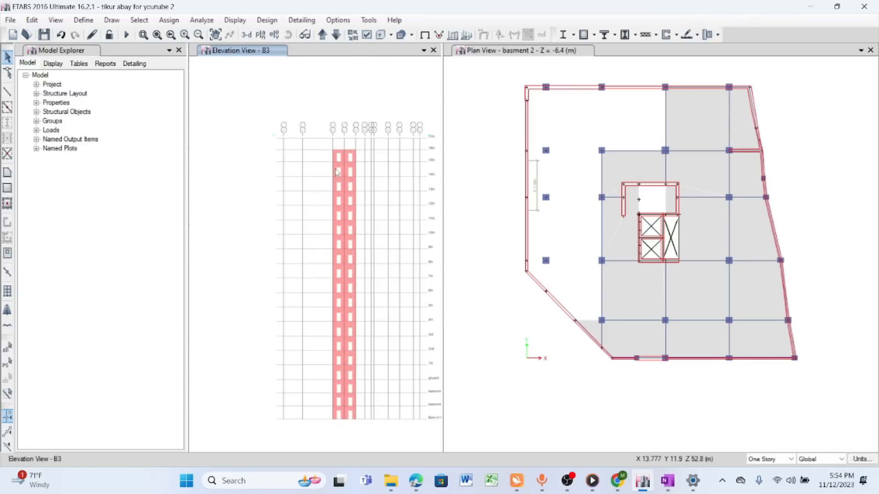
pyautogui.click(215, 34)
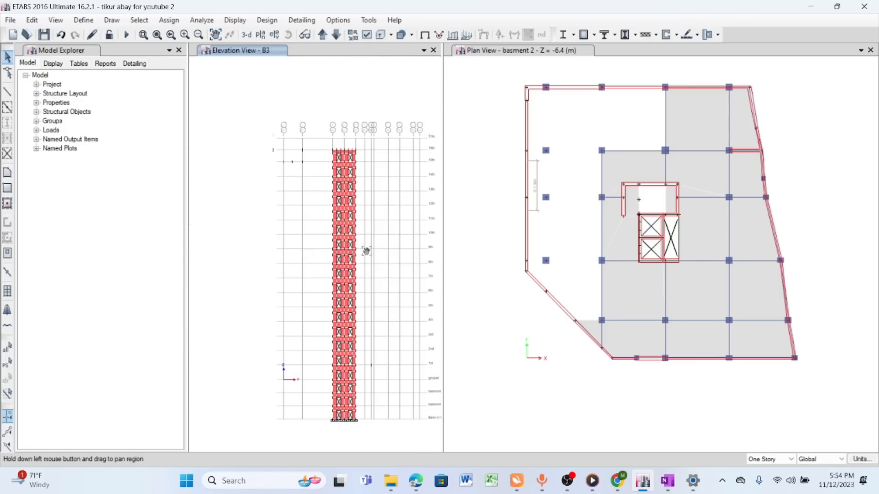
pyautogui.moveTo(369, 255); pyautogui.dragTo(362, 194)
pyautogui.scroll(3, 344, 324)
pyautogui.scroll(-1, 343, 323)
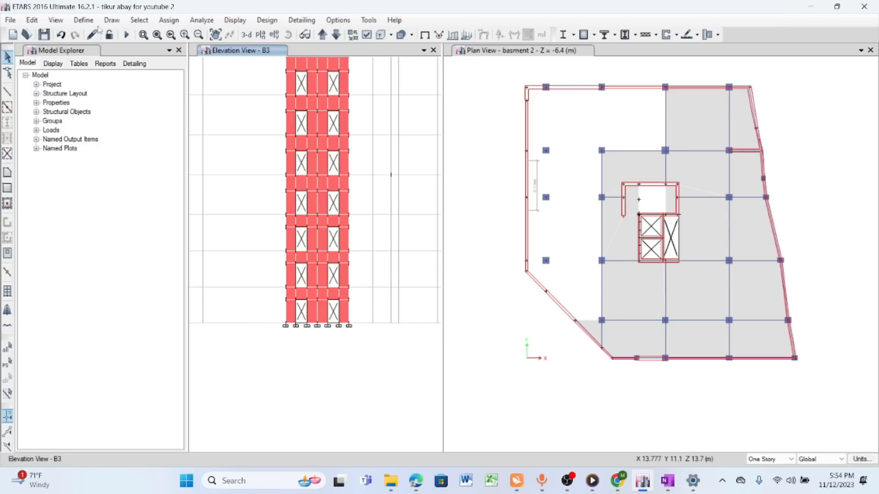
# - Add the wall pier labels P2, P3 and P4 to the pier label definitions
pyautogui.click(84, 20)
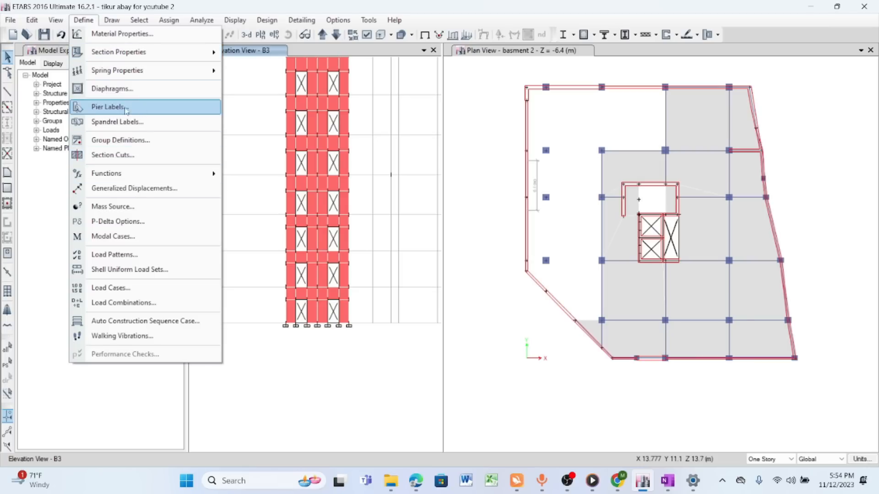
pyautogui.click(144, 107)
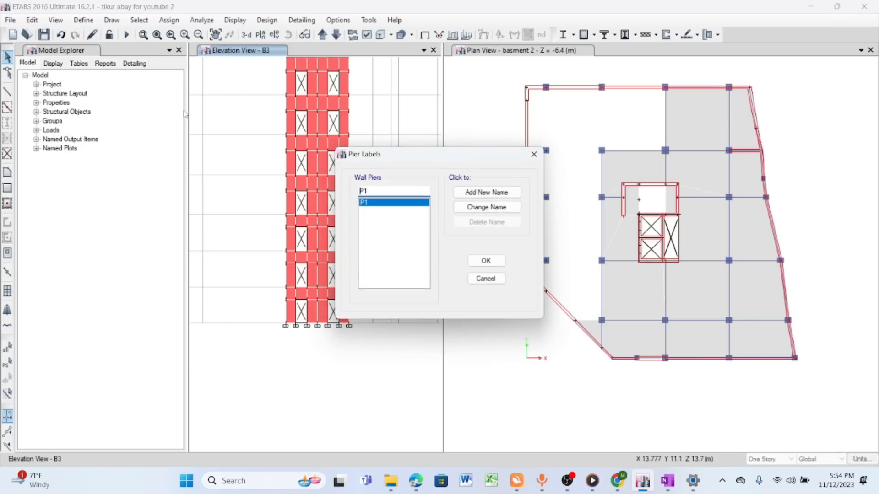
pyautogui.moveTo(426, 154); pyautogui.dragTo(236, 75)
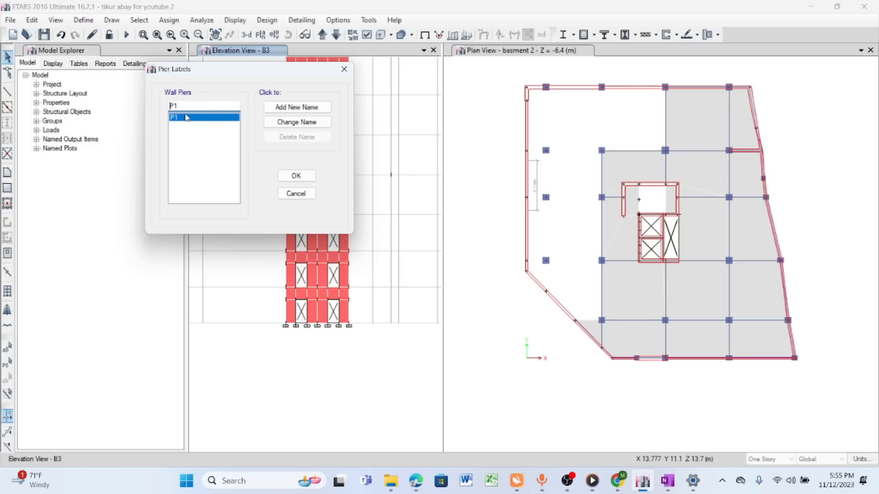
pyautogui.click(293, 109)
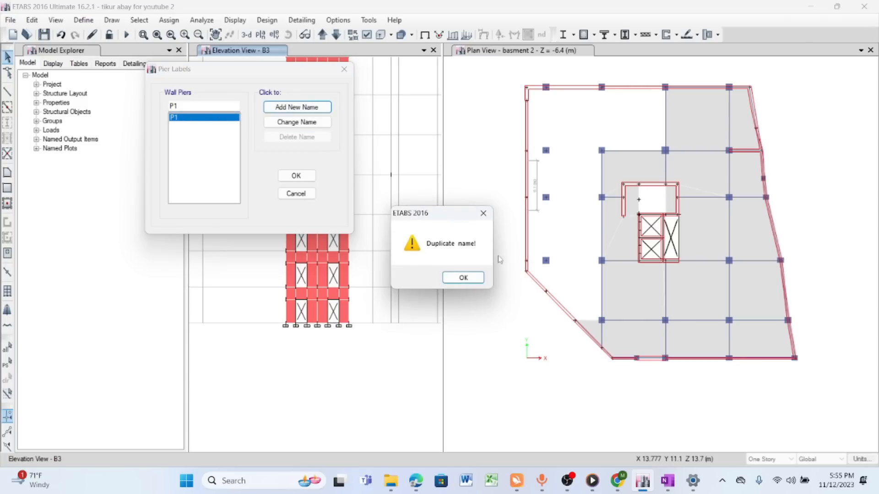
pyautogui.click(482, 214)
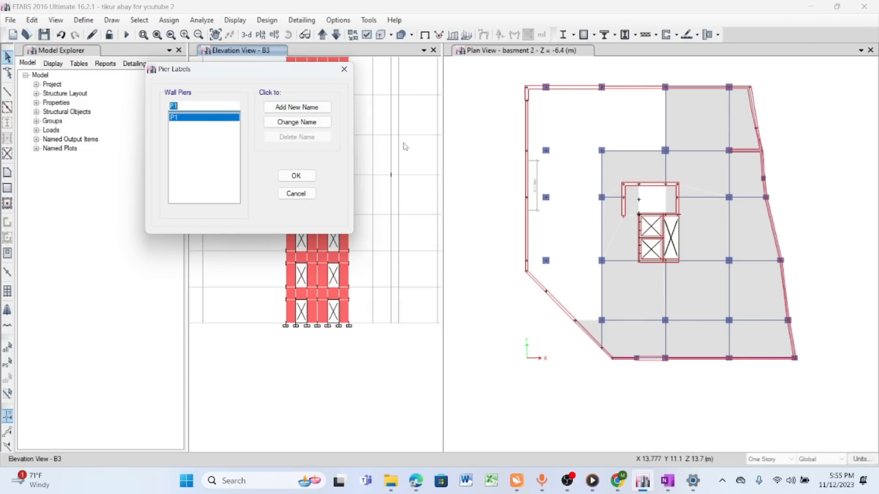
pyautogui.click(188, 108)
pyautogui.write('2')
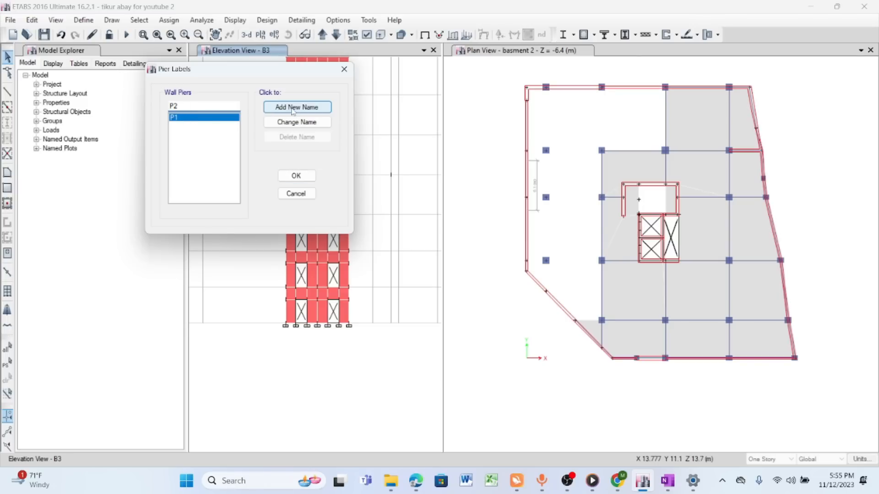
pyautogui.click(295, 107)
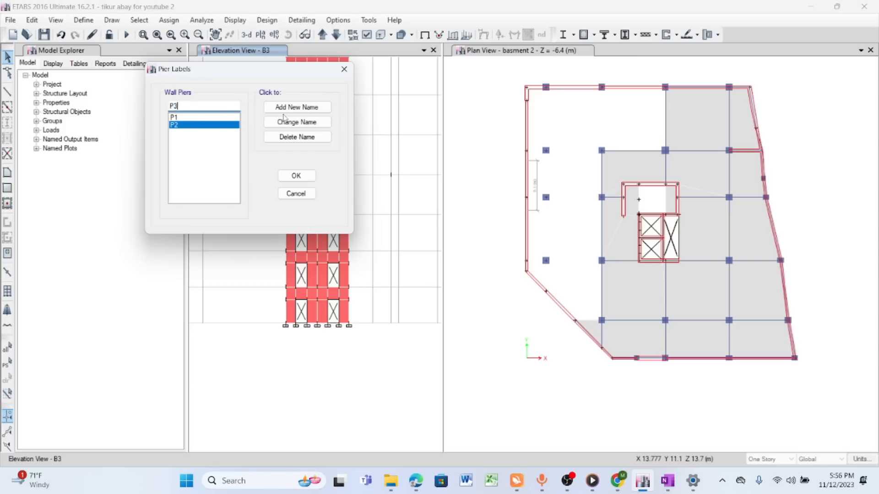
pyautogui.click(297, 107)
pyautogui.press('Return')
# - Add the wall pier labels P5 through P20 and accept the pier label definitions
pyautogui.write('P')
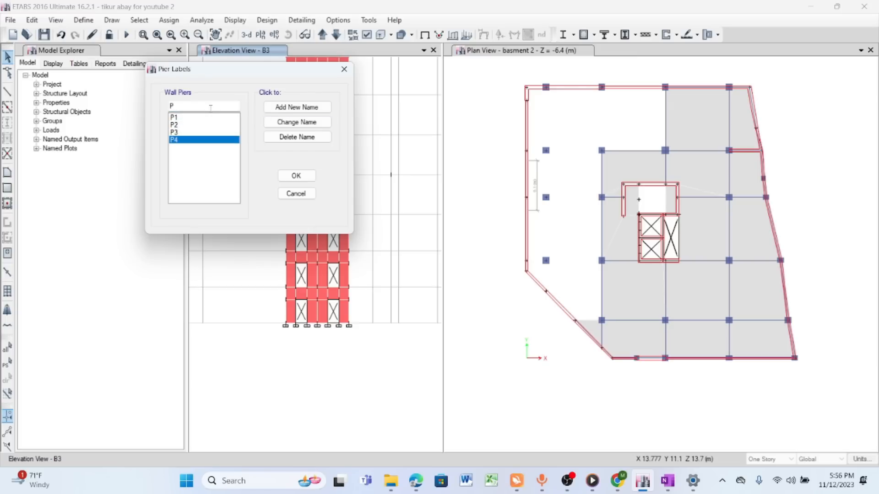
pyautogui.write('5')
pyautogui.press('Return')
pyautogui.write('P6')
pyautogui.press('Return')
pyautogui.write('P7')
pyautogui.press('Return')
pyautogui.write('P8')
pyautogui.press('Return')
pyautogui.write('P9')
pyautogui.press('Return')
pyautogui.write('P10')
pyautogui.press('Return')
pyautogui.write('P11')
pyautogui.press('Return')
pyautogui.write('P12')
pyautogui.press('Return')
pyautogui.write('P13')
pyautogui.press('Return')
pyautogui.write('P14')
pyautogui.press('Return')
pyautogui.write('P15')
pyautogui.press('Return')
pyautogui.write('P16')
pyautogui.press('Return')
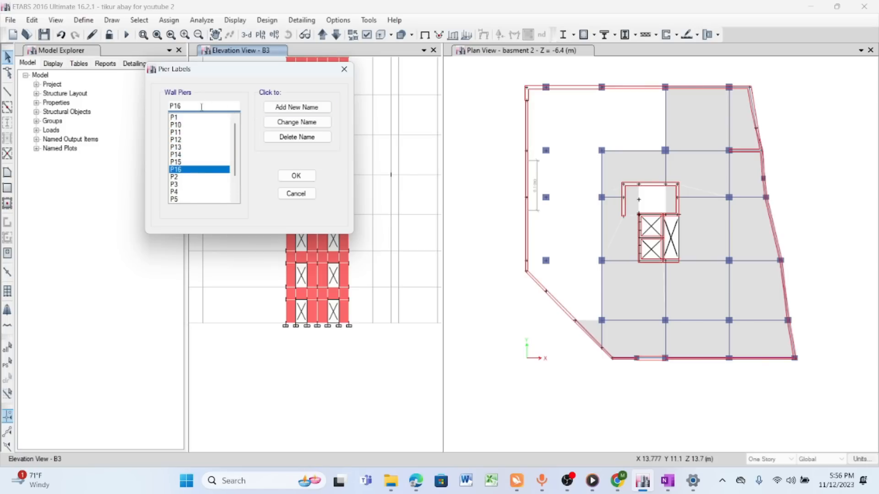
pyautogui.write('P17')
pyautogui.press('Return')
pyautogui.write('P18')
pyautogui.press('Return')
pyautogui.write('P19')
pyautogui.press('Return')
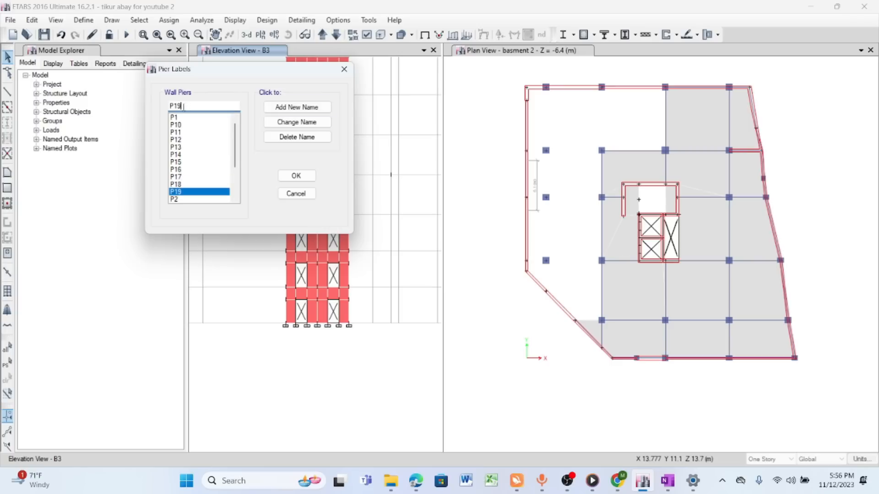
pyautogui.write('P20')
pyautogui.press('Return')
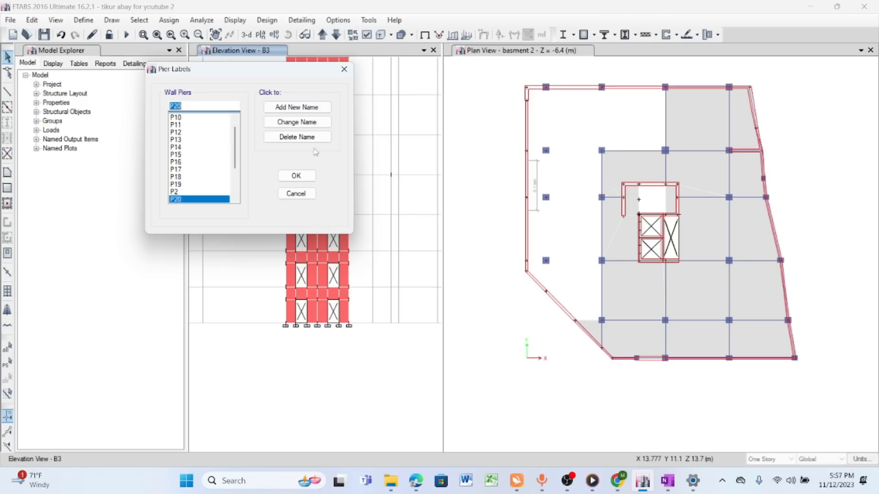
pyautogui.click(295, 176)
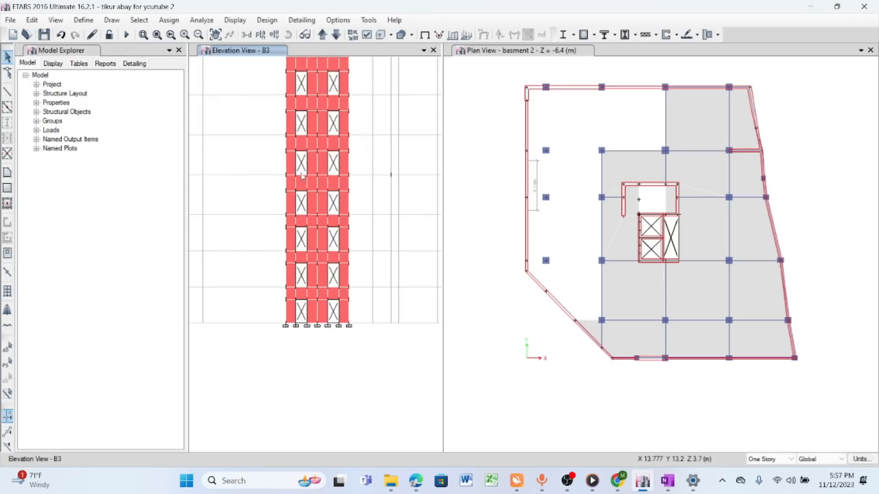
# - Add the wall spandrel label S2 without the multistory option and accept the spandrel label definitions
pyautogui.click(85, 21)
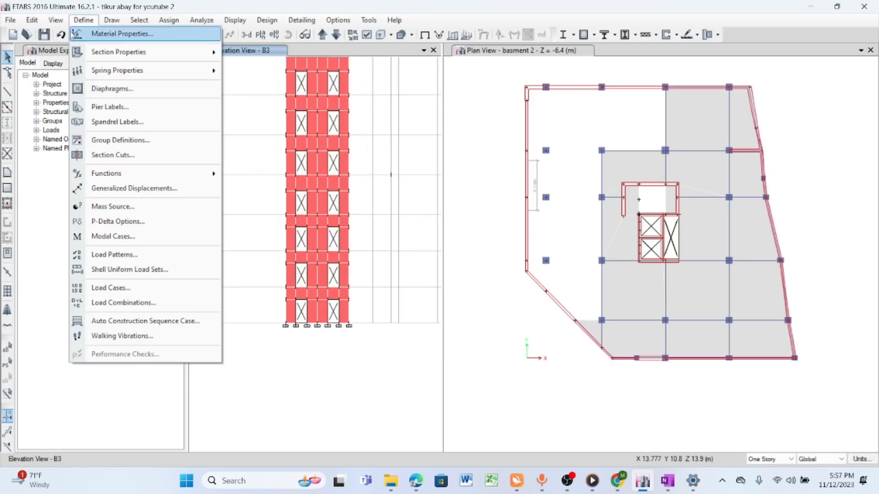
pyautogui.click(115, 124)
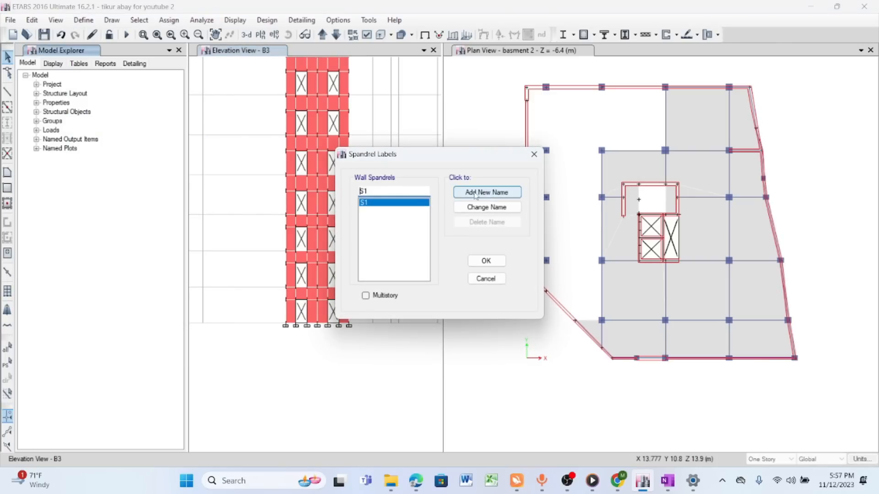
pyautogui.moveTo(411, 163); pyautogui.dragTo(539, 144)
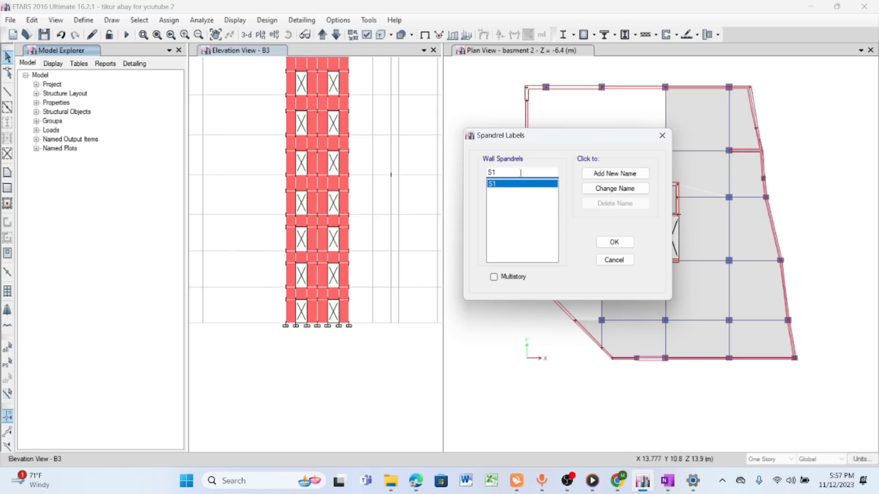
pyautogui.write('2')
pyautogui.click(612, 173)
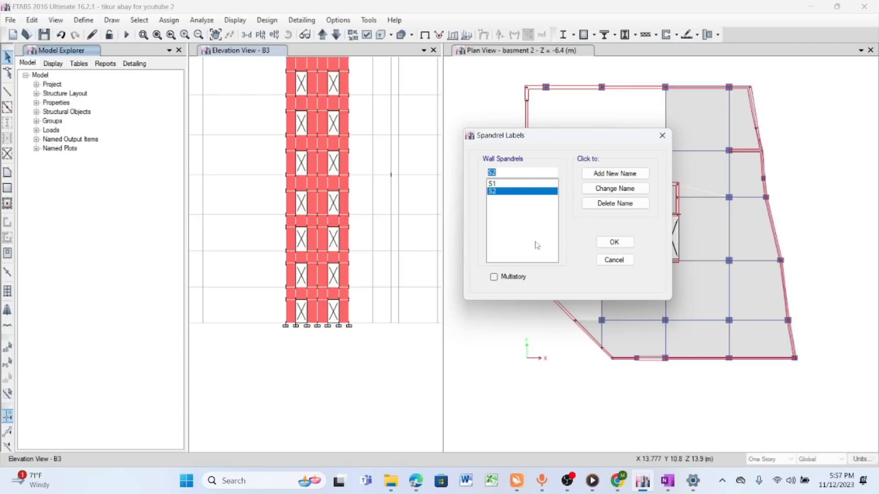
pyautogui.click(614, 242)
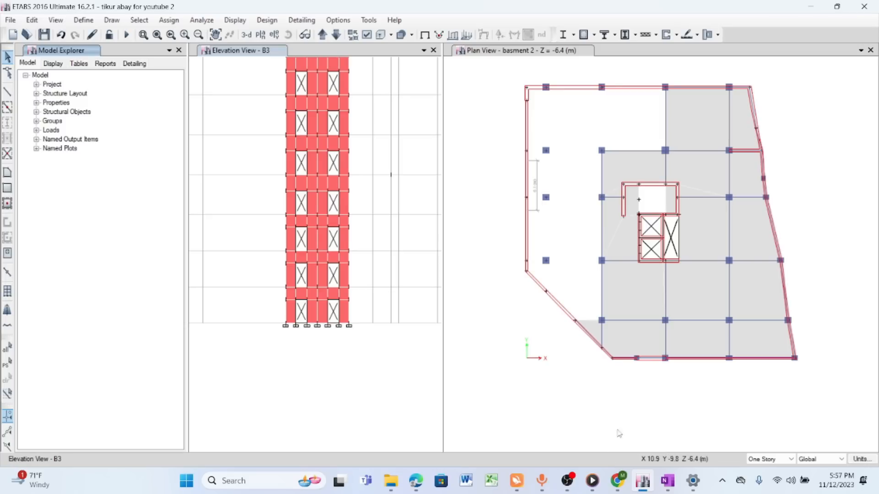
pyautogui.scroll(-3, 334, 285)
pyautogui.scroll(3, 335, 285)
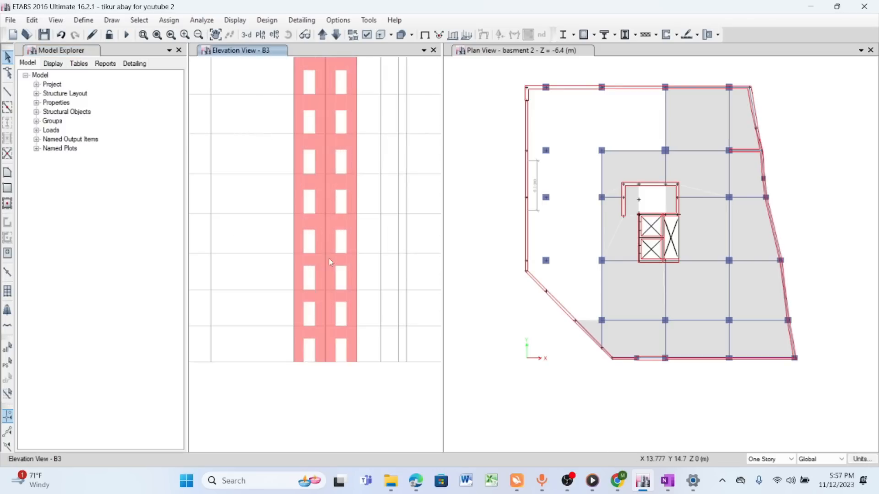
pyautogui.scroll(-3, 355, 294)
pyautogui.scroll(1, 384, 236)
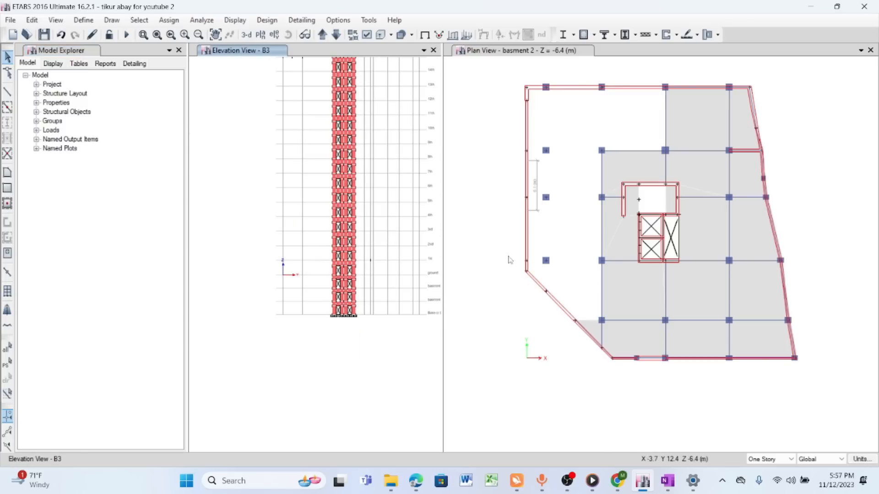
pyautogui.scroll(-2, 380, 238)
pyautogui.scroll(3, 624, 246)
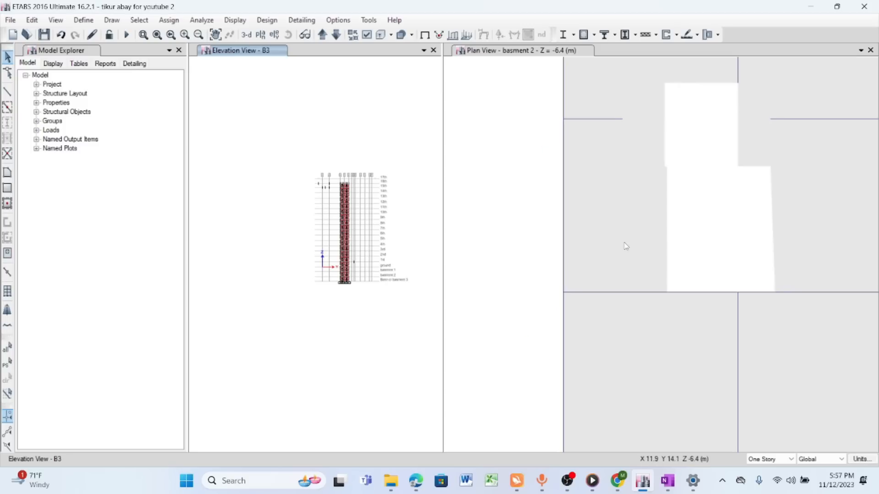
pyautogui.scroll(-3, 601, 236)
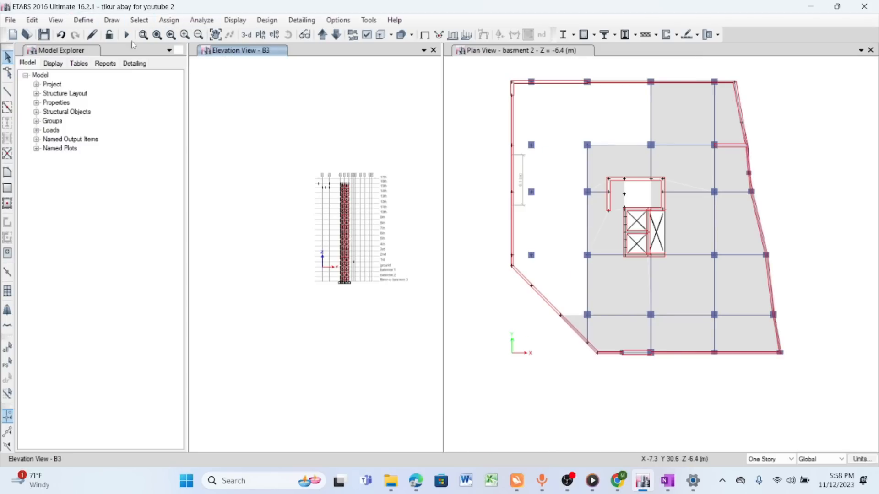
# - Select all walls with the properties RETAINING WALL250, WALL300, WALL400 and WALL500, and show only them in the elevation B3 view
pyautogui.click(138, 20)
pyautogui.moveTo(167, 34)
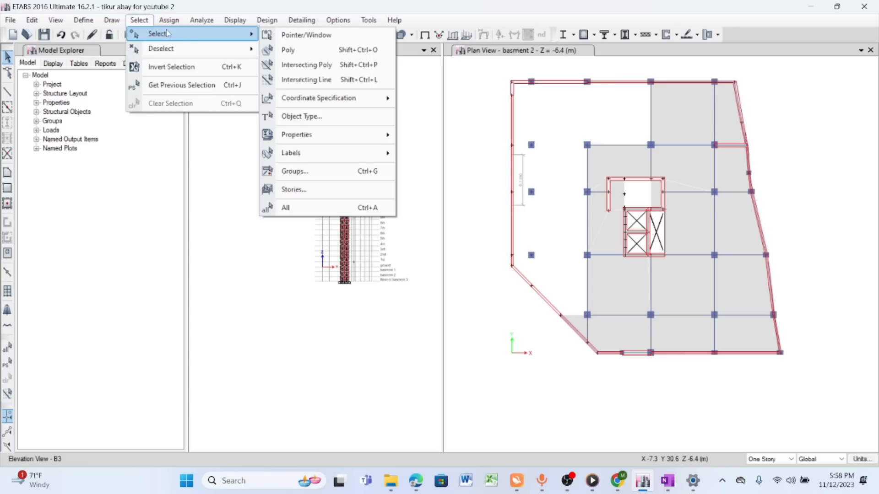
pyautogui.moveTo(339, 134)
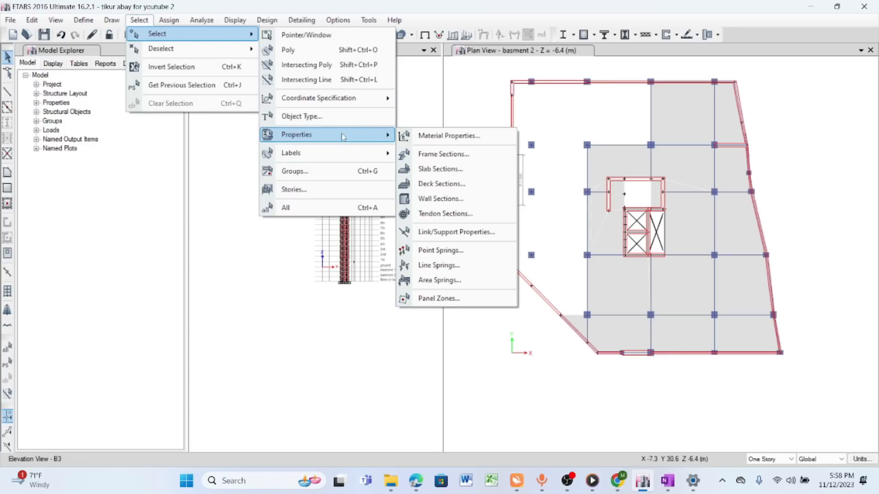
pyautogui.click(451, 199)
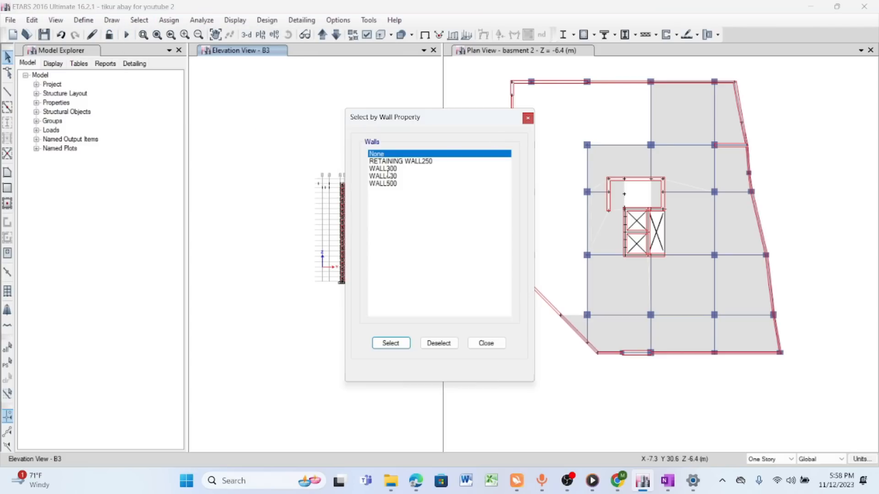
pyautogui.moveTo(388, 163); pyautogui.dragTo(390, 185)
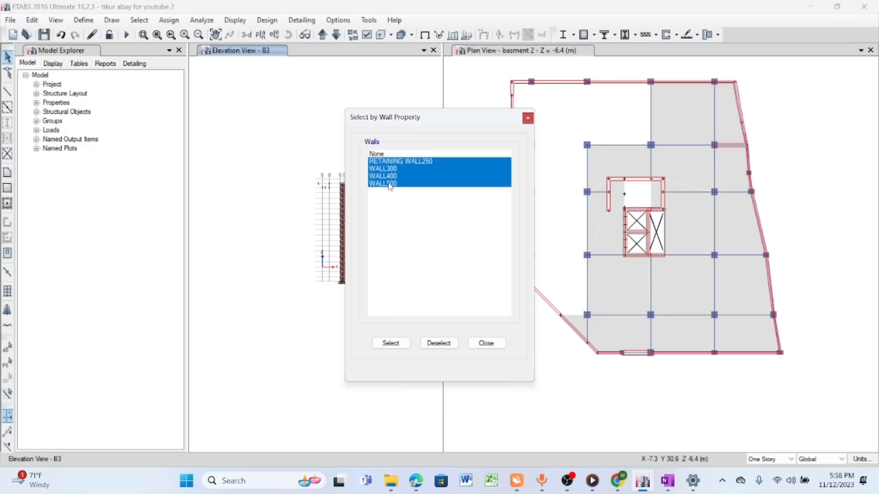
pyautogui.click(391, 344)
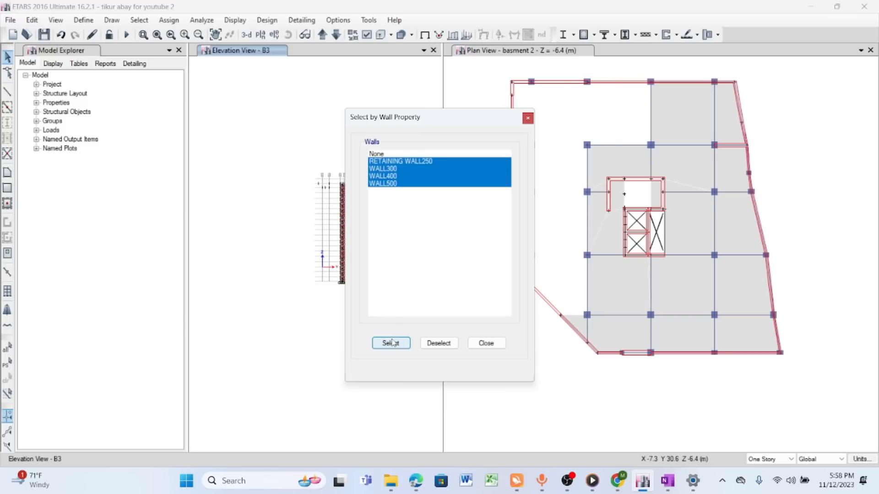
pyautogui.click(486, 343)
pyautogui.rightClick(236, 128)
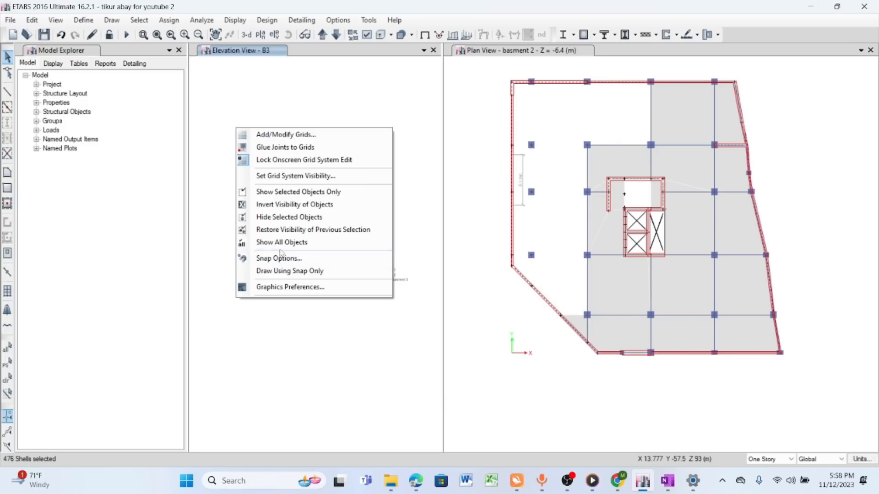
pyautogui.click(295, 193)
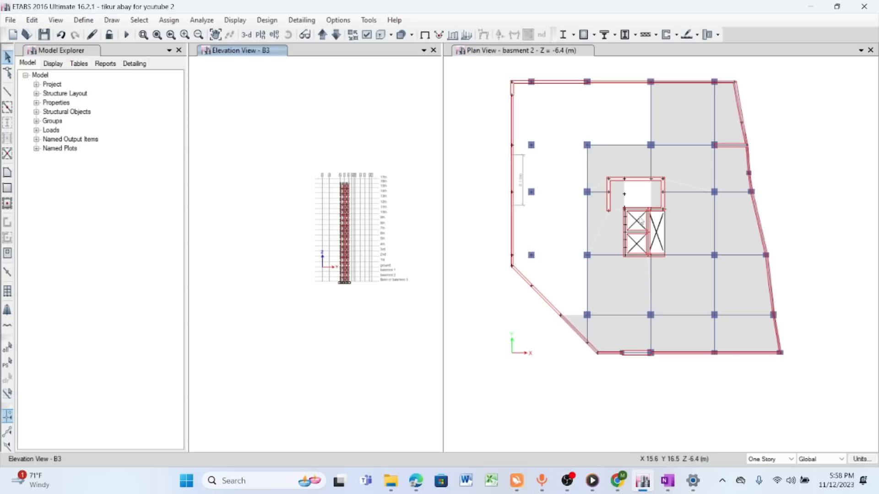
# - Change the elevation B3 view to the plan view of story basment 2
pyautogui.moveTo(568, 195); pyautogui.dragTo(568, 196, button='middle')
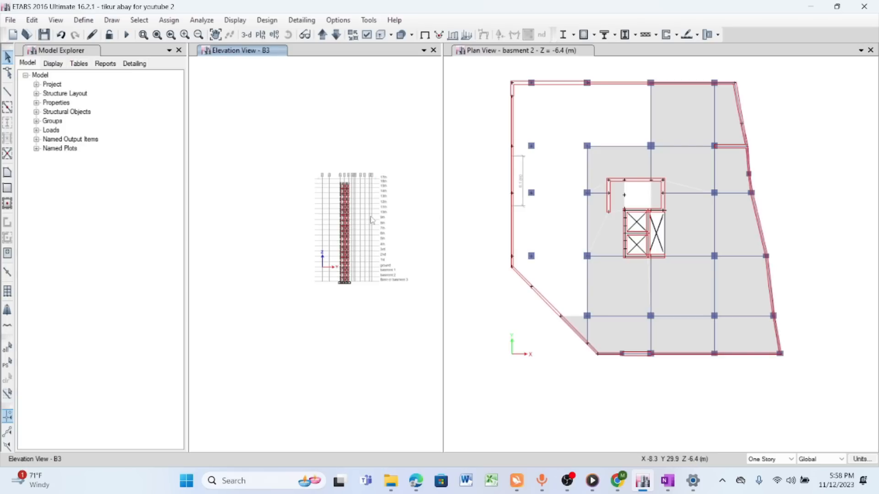
pyautogui.click(261, 34)
pyautogui.moveTo(511, 278); pyautogui.dragTo(511, 328)
pyautogui.click(391, 339)
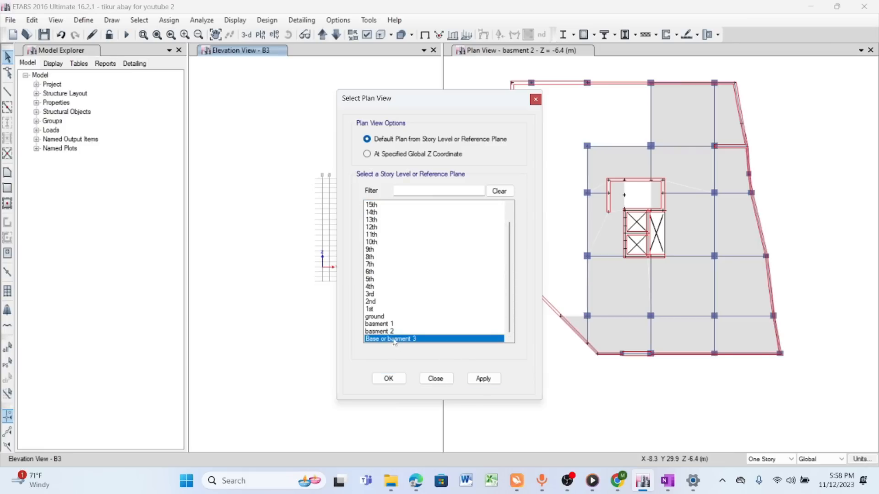
pyautogui.click(393, 332)
pyautogui.click(481, 379)
pyautogui.click(436, 379)
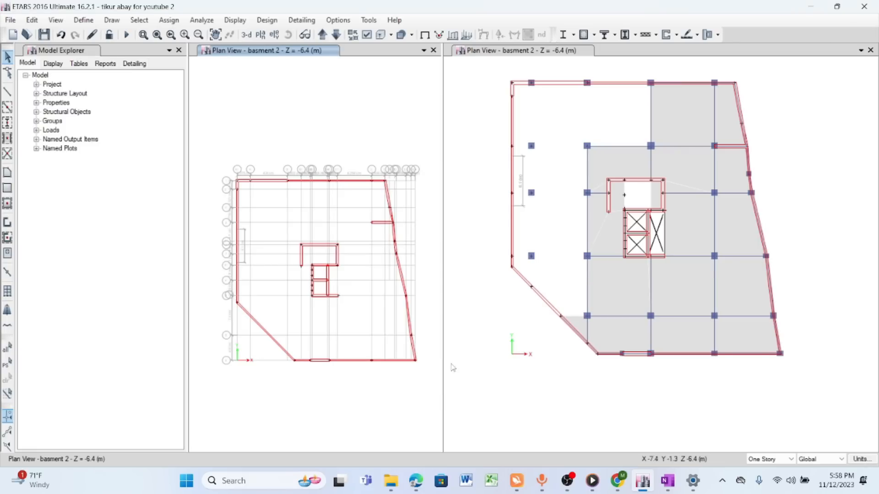
# - Widen the walls-only basment 2 plan view beside the full plan and reposition the wall layout within it
pyautogui.scroll(5, 311, 312)
pyautogui.scroll(-5, 361, 235)
pyautogui.moveTo(443, 200); pyautogui.dragTo(632, 200)
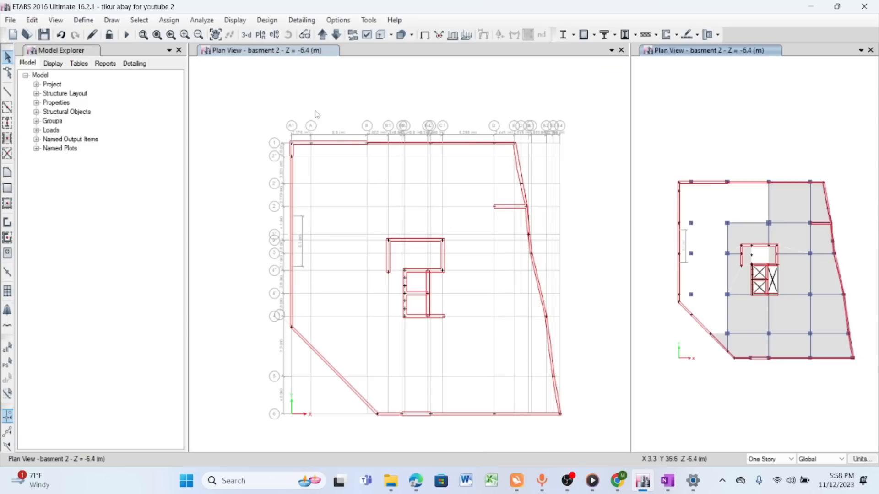
pyautogui.click(215, 35)
pyautogui.moveTo(441, 275); pyautogui.dragTo(417, 214)
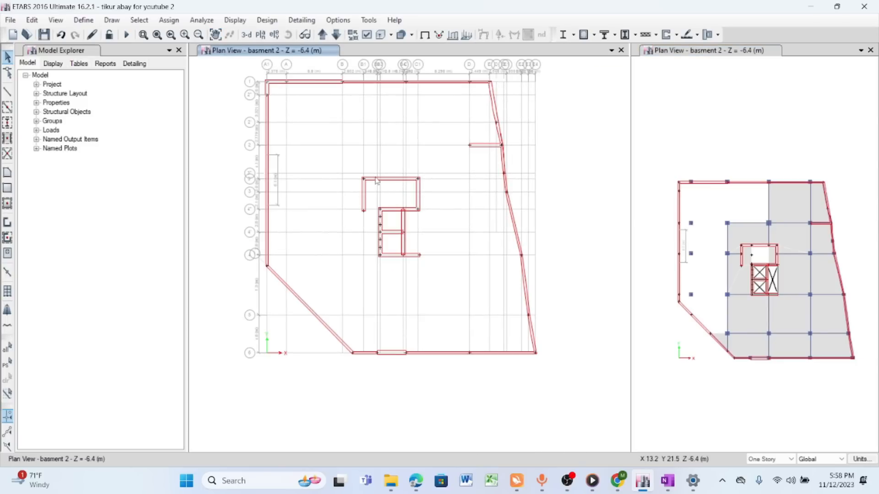
pyautogui.scroll(-5, 374, 179)
pyautogui.scroll(5, 359, 221)
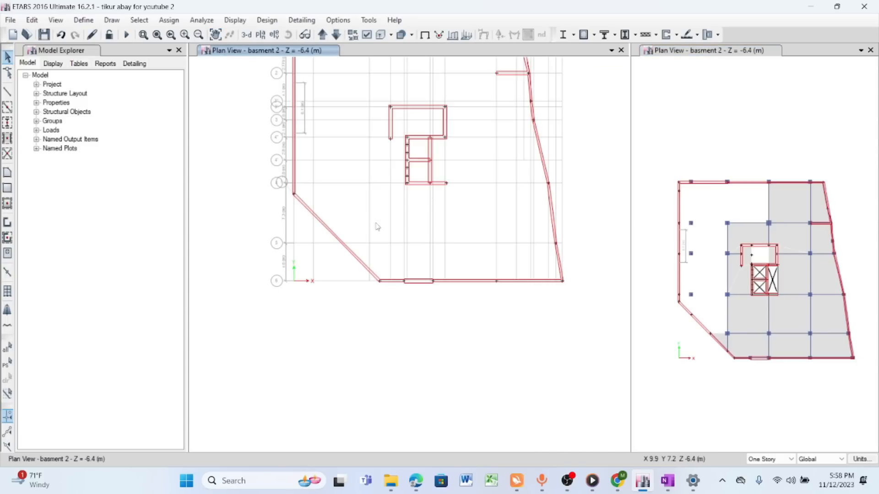
pyautogui.scroll(-5, 376, 225)
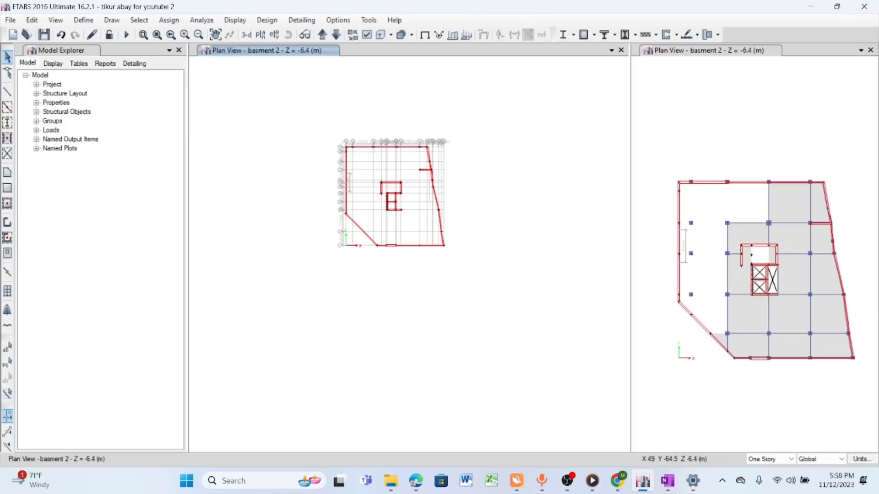
# - Select all walls with the wall property RETAINING WALL250
pyautogui.click(139, 20)
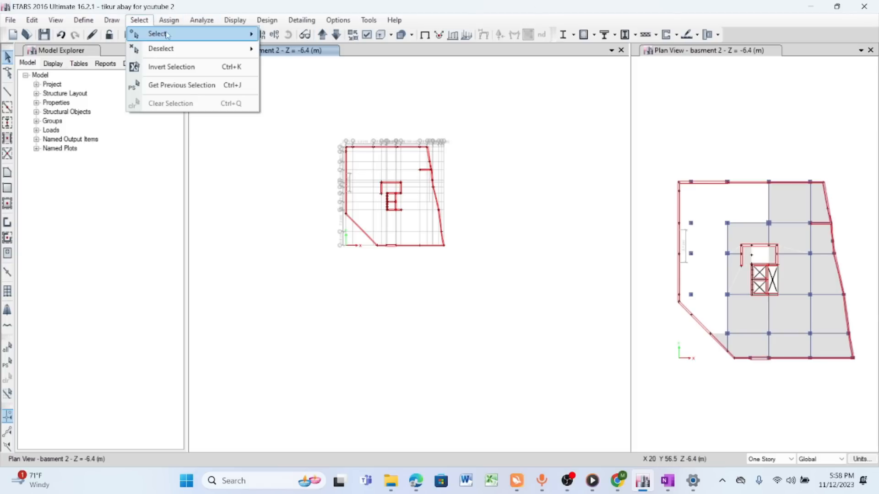
pyautogui.moveTo(160, 34)
pyautogui.moveTo(319, 142)
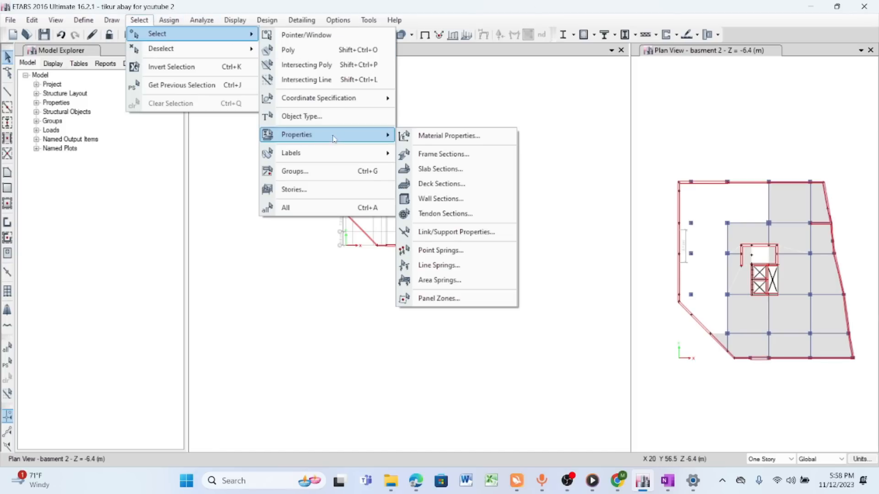
pyautogui.click(438, 200)
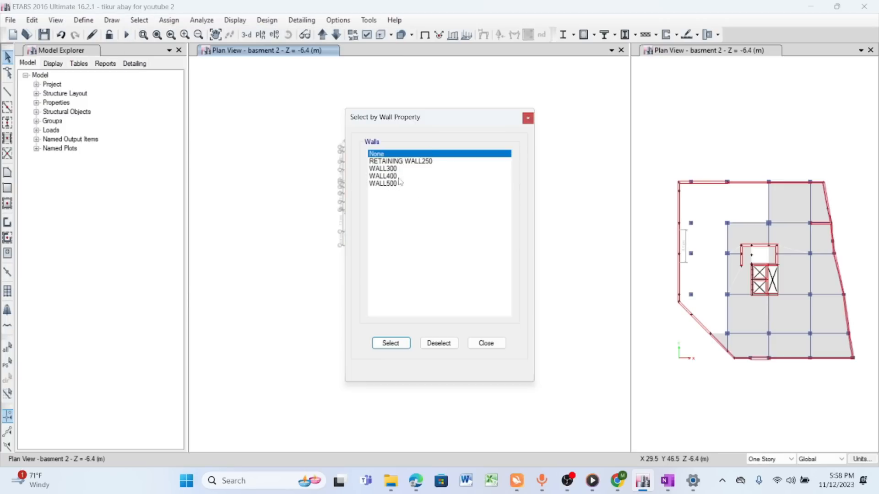
pyautogui.click(397, 162)
pyautogui.click(392, 344)
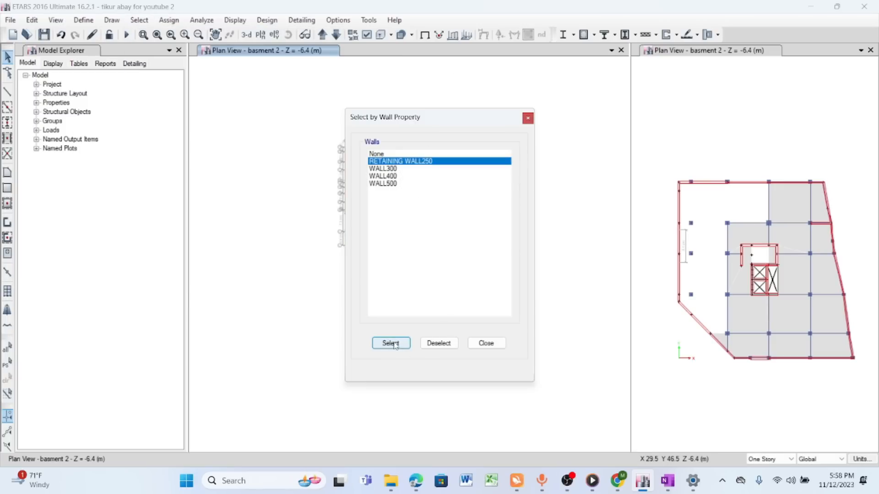
pyautogui.click(487, 343)
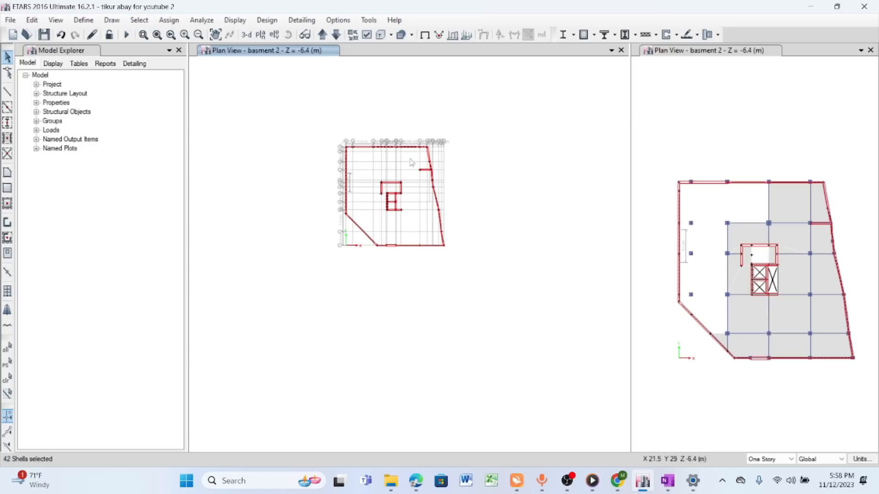
pyautogui.click(169, 21)
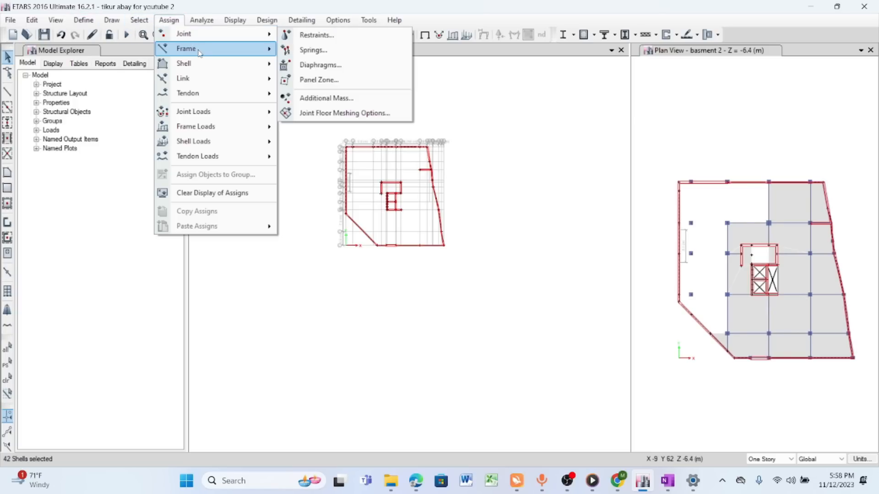
pyautogui.moveTo(201, 74)
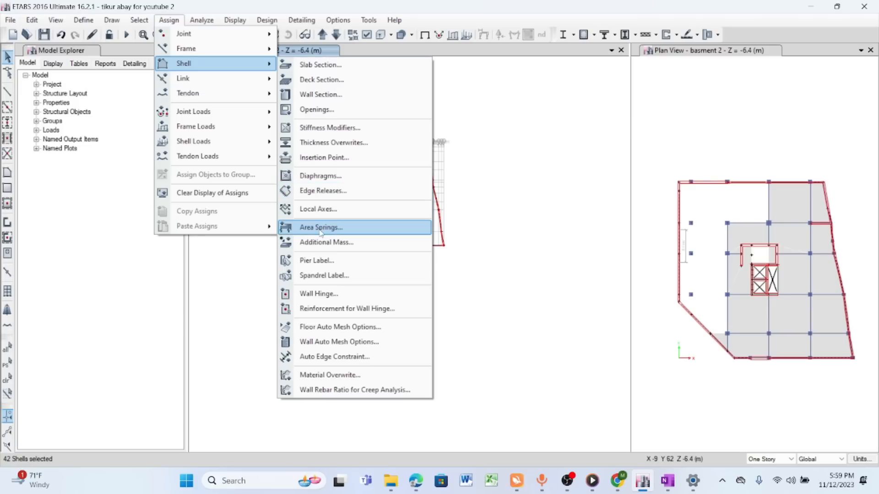
pyautogui.click(324, 275)
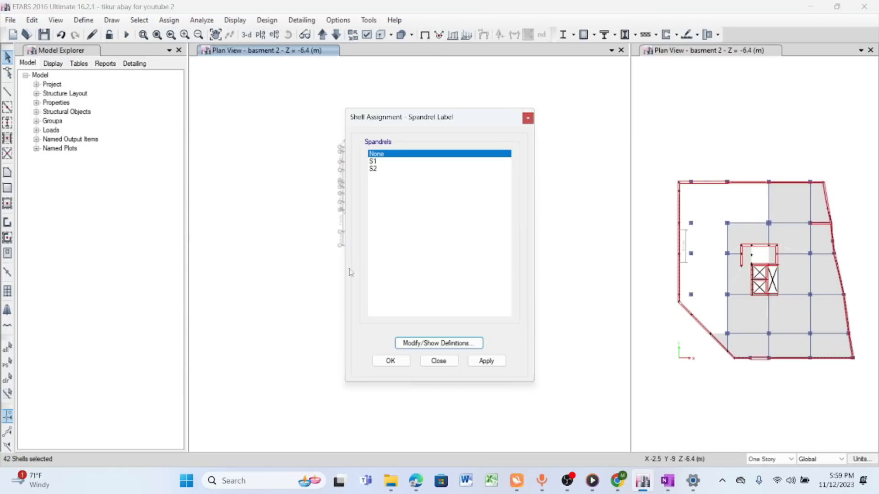
pyautogui.click(528, 118)
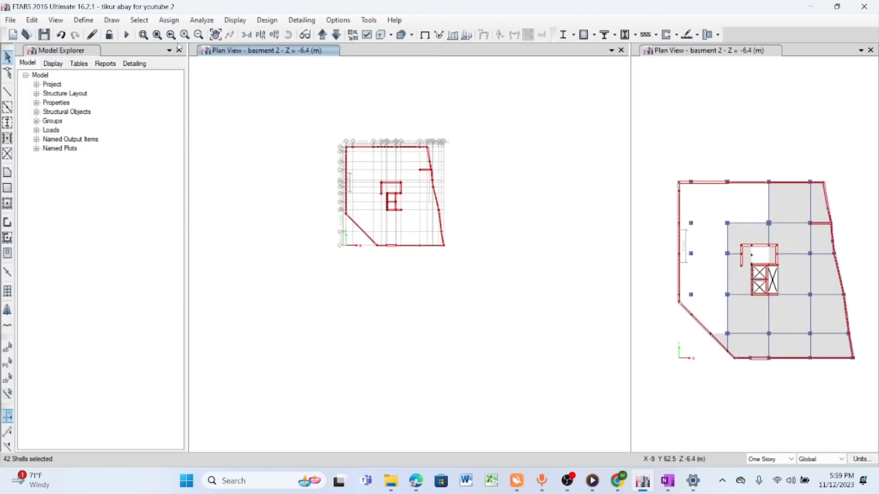
# - Assign pier label P1 to the selected retaining walls and move the pier label dialog clear of the plan
pyautogui.click(168, 21)
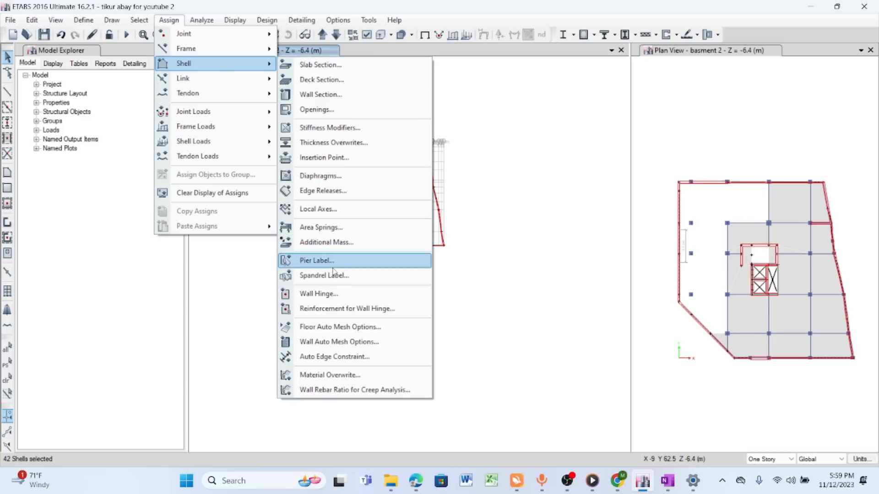
pyautogui.click(332, 266)
pyautogui.click(375, 162)
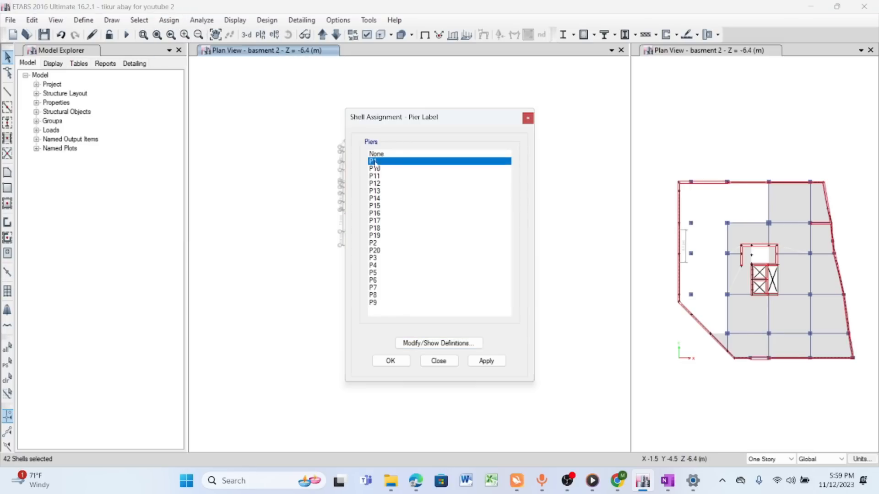
pyautogui.click(486, 361)
pyautogui.moveTo(450, 115); pyautogui.dragTo(163, 113)
# - Restore the previous selection of retaining walls and hide them in the walls-only plan view
pyautogui.scroll(3, 366, 156)
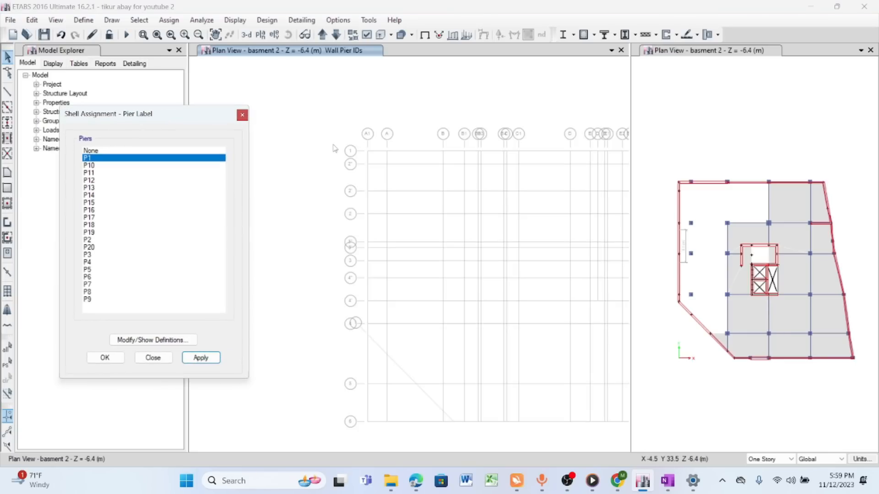
pyautogui.scroll(-4, 399, 116)
pyautogui.scroll(4, 417, 168)
pyautogui.scroll(-5, 417, 168)
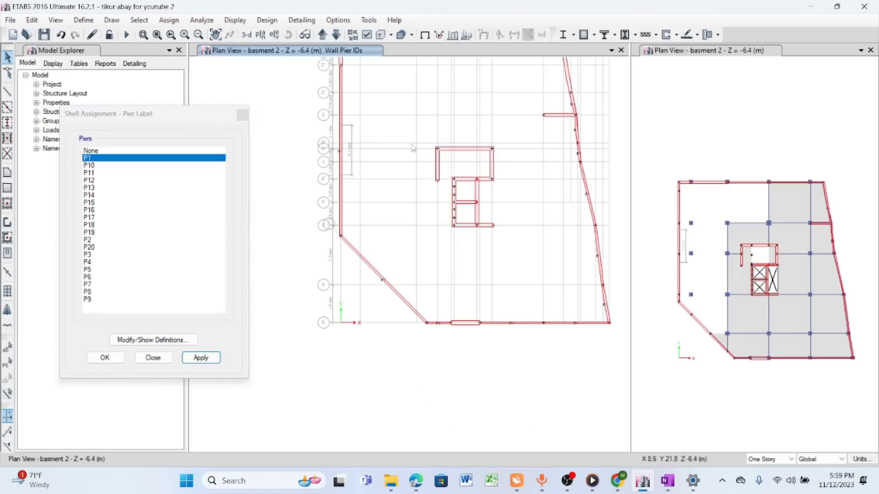
pyautogui.scroll(3, 392, 149)
pyautogui.scroll(-5, 451, 95)
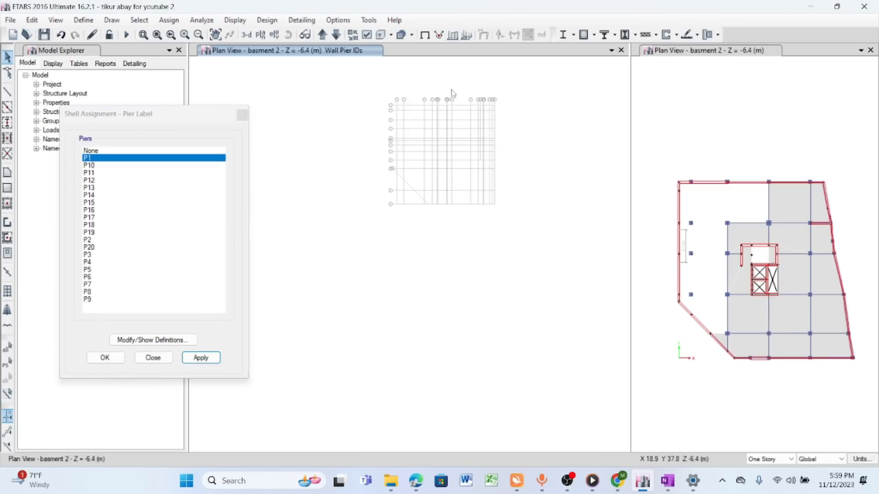
pyautogui.scroll(2, 451, 95)
pyautogui.click(140, 20)
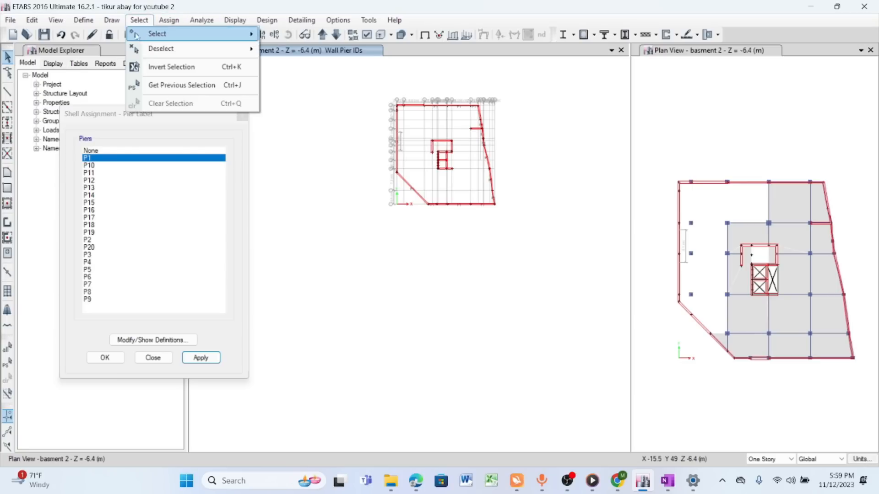
pyautogui.click(179, 83)
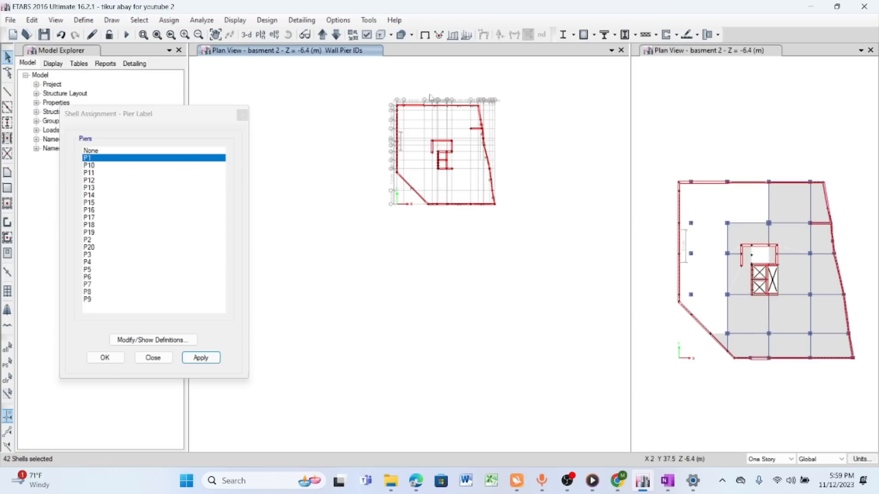
pyautogui.rightClick(519, 83)
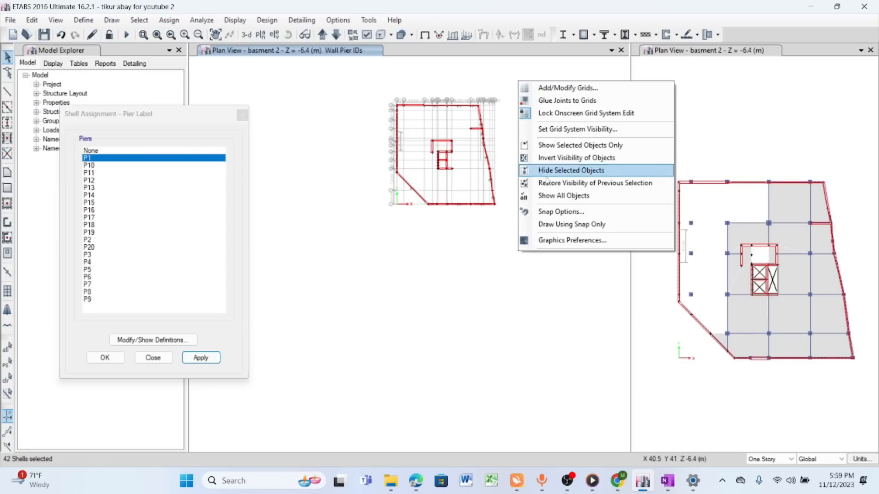
pyautogui.click(566, 172)
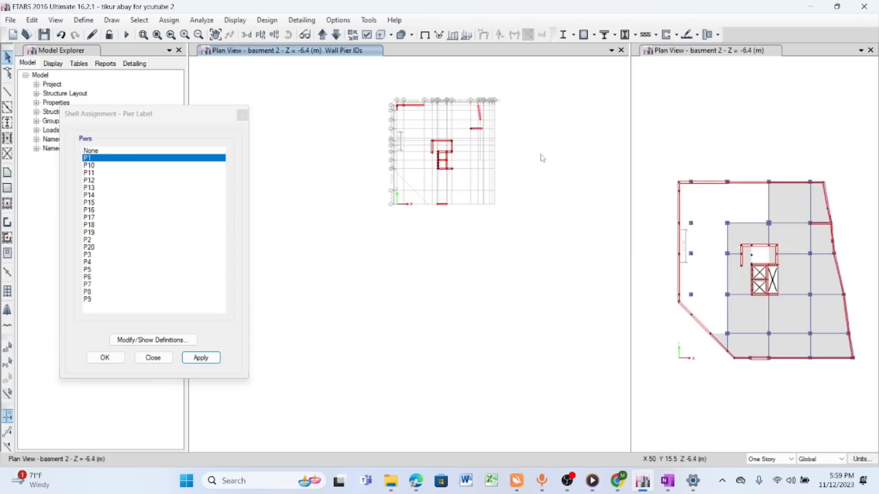
# - Set the story scope to All Stories and assign pier label P2 to the short wall on grid line 6
pyautogui.scroll(3, 433, 97)
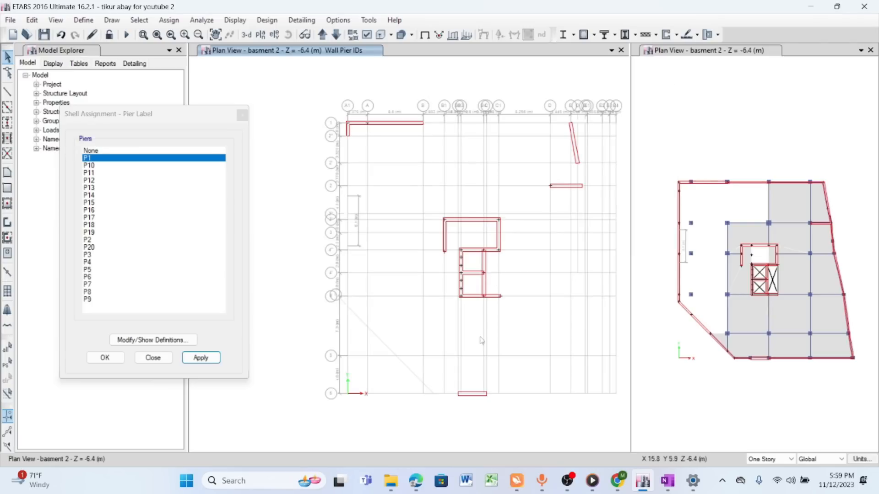
pyautogui.scroll(-3, 451, 178)
pyautogui.scroll(3, 461, 237)
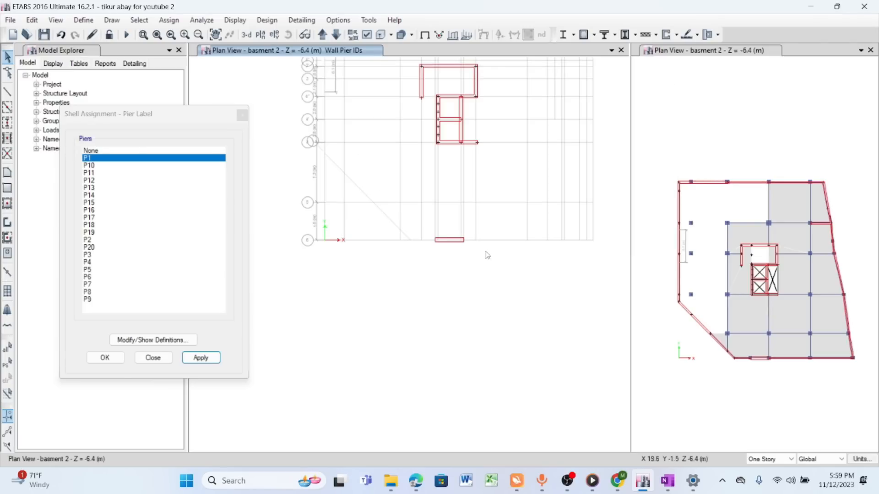
pyautogui.moveTo(423, 221); pyautogui.dragTo(476, 256)
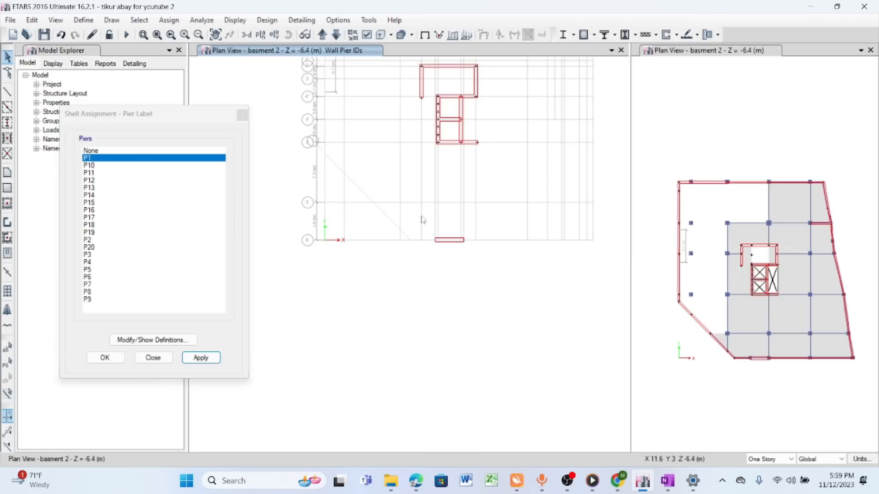
pyautogui.click(777, 459)
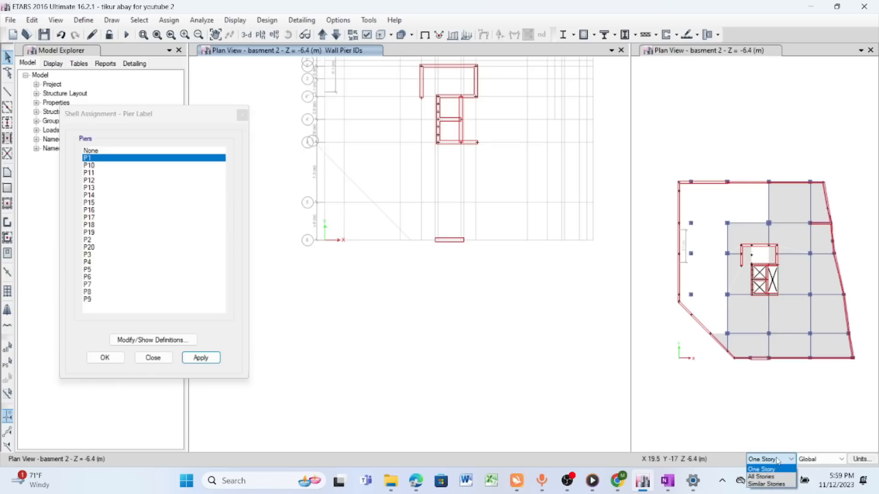
pyautogui.click(761, 476)
pyautogui.click(452, 246)
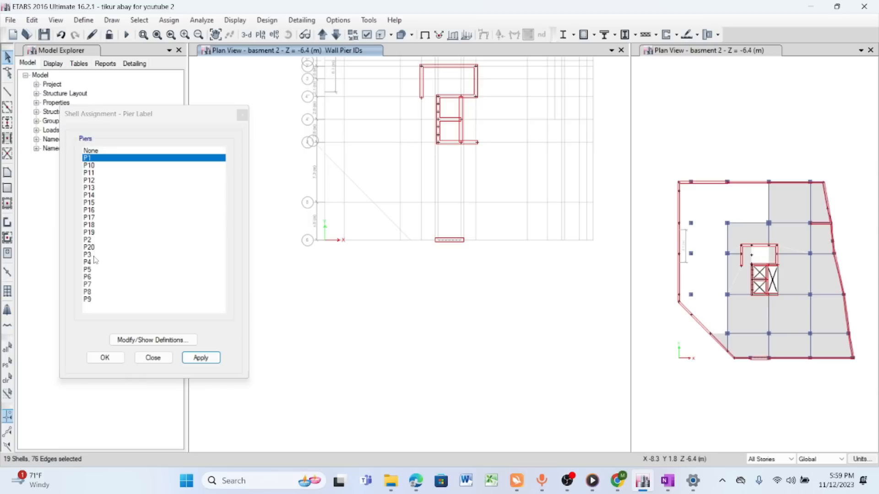
pyautogui.click(91, 240)
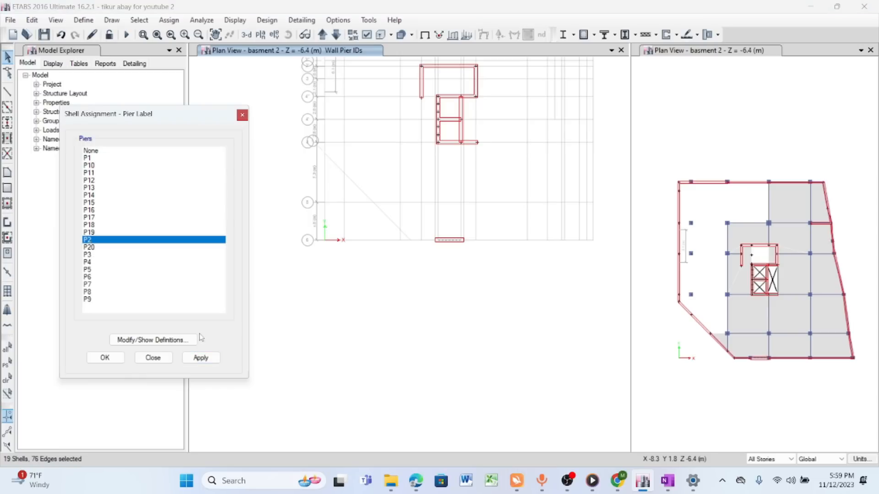
pyautogui.click(201, 358)
# - Assign pier label P3 to the short wall on grid line 2 and P4 to the inclined wall just above it
pyautogui.scroll(3, 476, 167)
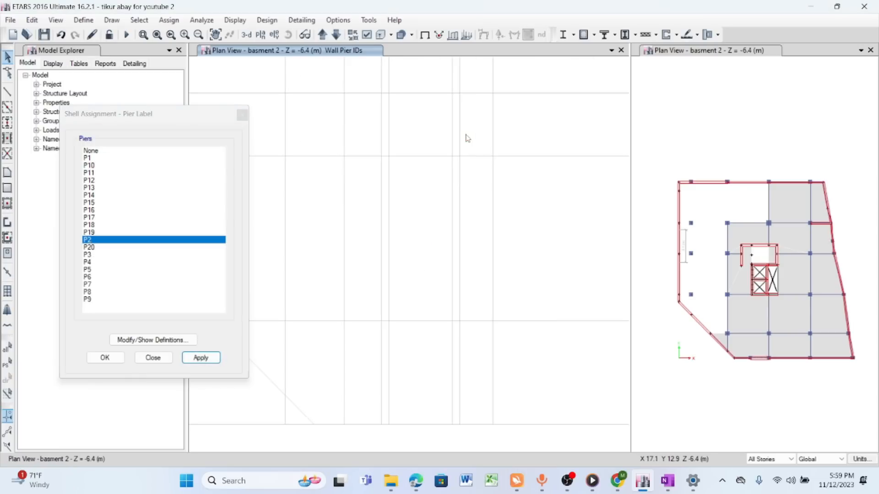
pyautogui.scroll(-5, 501, 194)
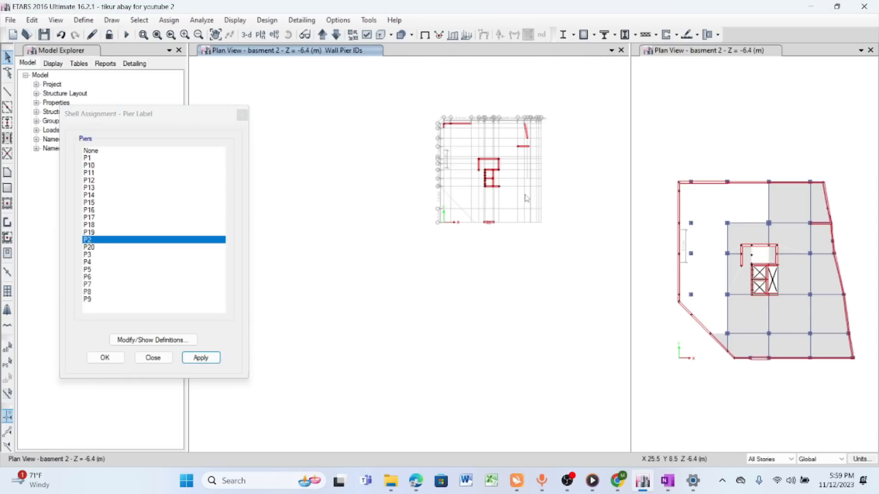
pyautogui.scroll(2, 512, 161)
pyautogui.click(509, 152)
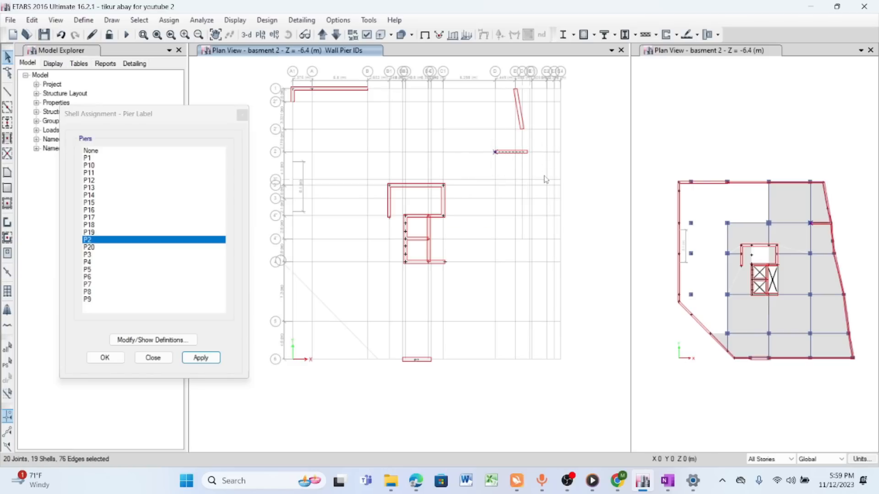
pyautogui.click(89, 255)
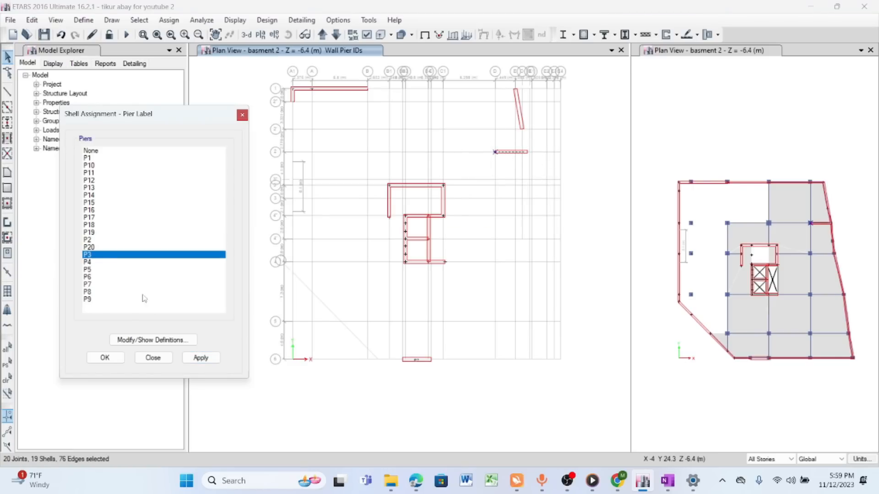
pyautogui.click(201, 358)
pyautogui.click(516, 98)
pyautogui.click(87, 262)
pyautogui.click(201, 357)
# - Assign pier label P5 to the grid 1 wall between A and B, and P6 to both corner wall segments at A1
pyautogui.scroll(-3, 444, 180)
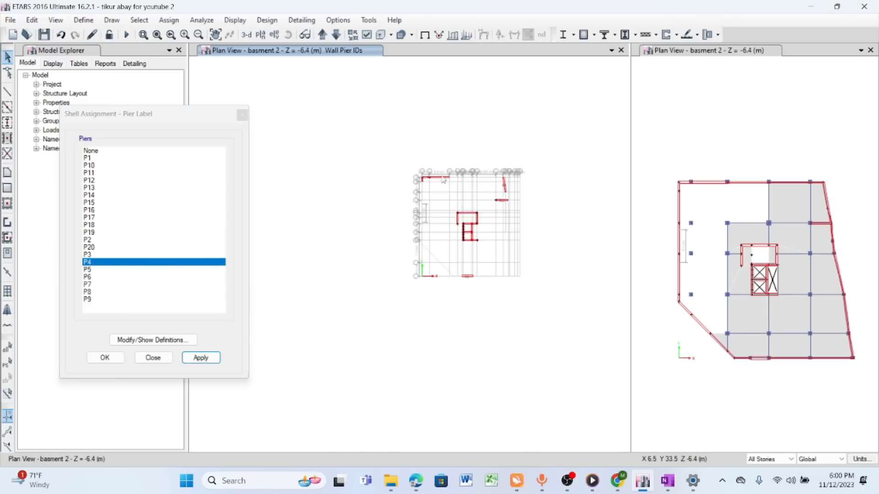
pyautogui.scroll(5, 430, 177)
pyautogui.click(353, 197)
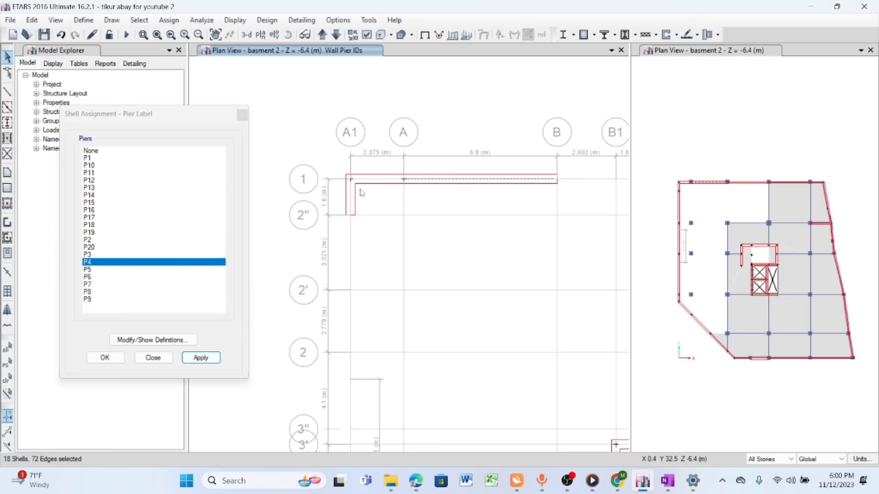
pyautogui.click(87, 269)
pyautogui.click(200, 357)
pyautogui.click(87, 277)
pyautogui.click(200, 357)
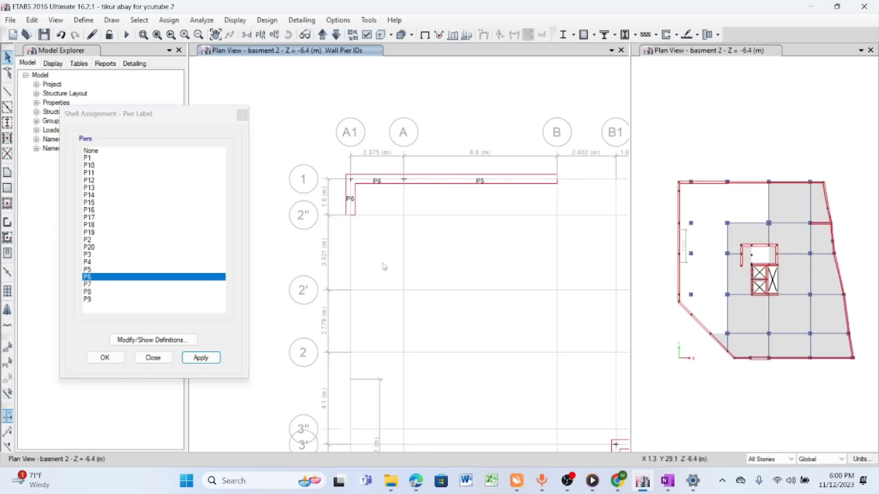
# - Assign pier label P7 to the left wall of the upper core and P8 to its top wall
pyautogui.scroll(-5, 382, 256)
pyautogui.scroll(5, 488, 302)
pyautogui.click(376, 195)
pyautogui.click(88, 284)
pyautogui.click(200, 358)
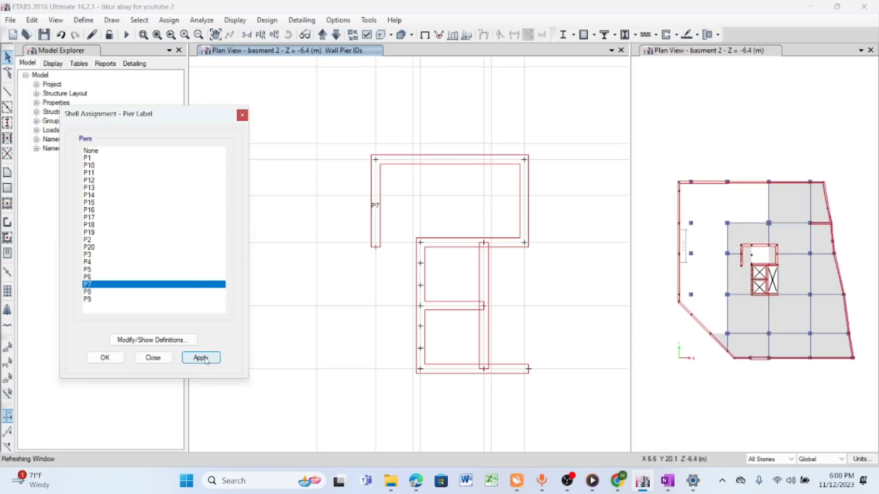
pyautogui.click(87, 292)
pyautogui.click(201, 357)
# - Assign pier label P9 to the right wall of the upper core and P10 to the horizontal wall below it
pyautogui.click(87, 299)
pyautogui.click(200, 357)
pyautogui.click(510, 246)
pyautogui.click(89, 165)
pyautogui.click(200, 357)
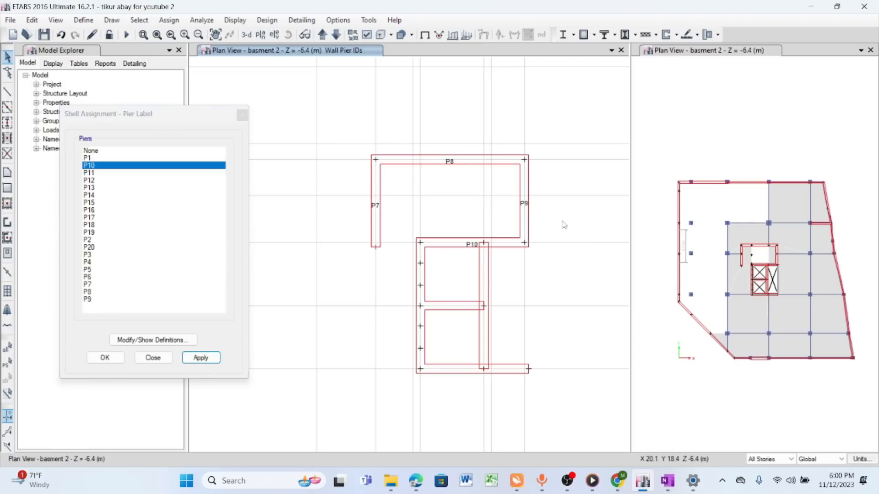
# - Assign pier label P11 to the lower core's right vertical wall and P12 to its bottom horizontal wall
pyautogui.click(485, 271)
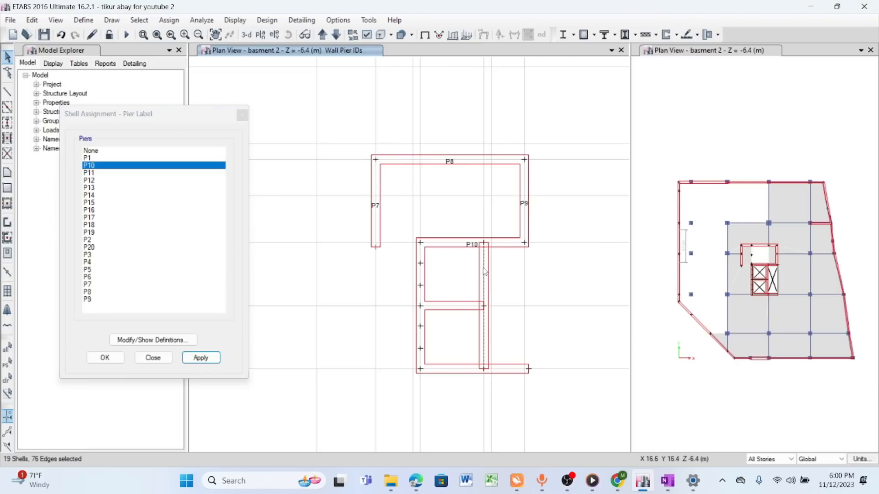
pyautogui.click(89, 173)
pyautogui.click(200, 357)
pyautogui.click(506, 369)
pyautogui.click(89, 181)
pyautogui.click(205, 358)
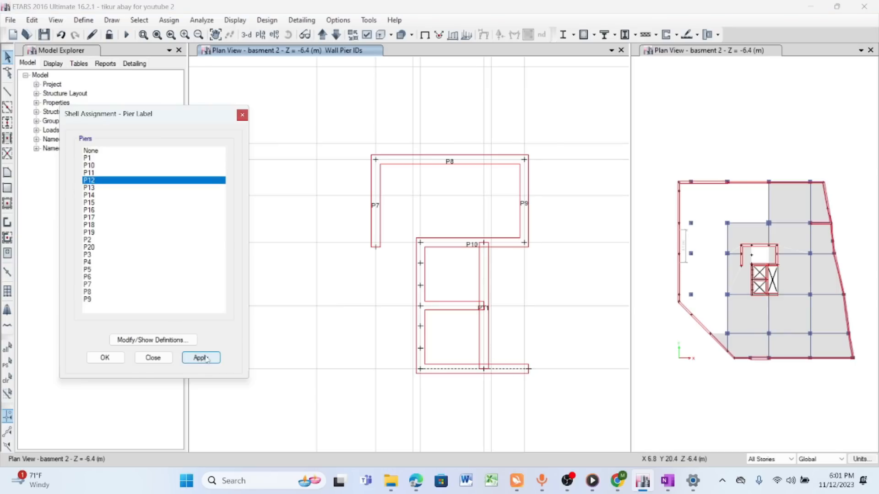
# - Assign pier labels P13 and P14 to the upper two wall segments along the lower core's left side in plan
pyautogui.scroll(3, 421, 261)
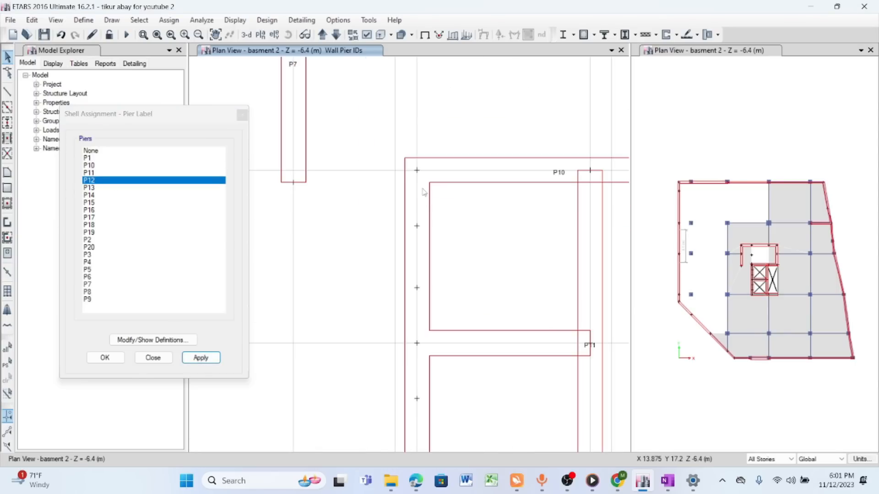
pyautogui.scroll(-3, 423, 181)
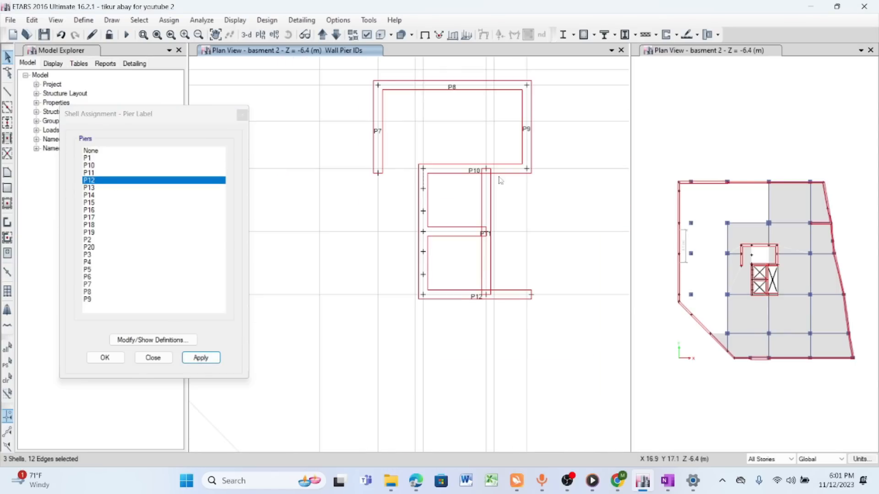
pyautogui.click(91, 187)
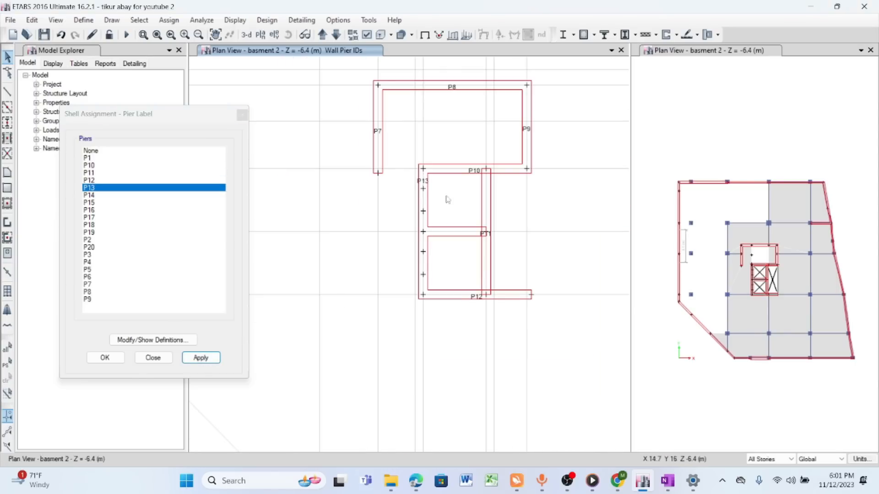
pyautogui.click(89, 195)
pyautogui.click(201, 358)
# - Assign pier labels P15 and P16 to the lower two wall segments along the lower core's left side
pyautogui.scroll(3, 421, 246)
pyautogui.click(89, 202)
pyautogui.click(201, 357)
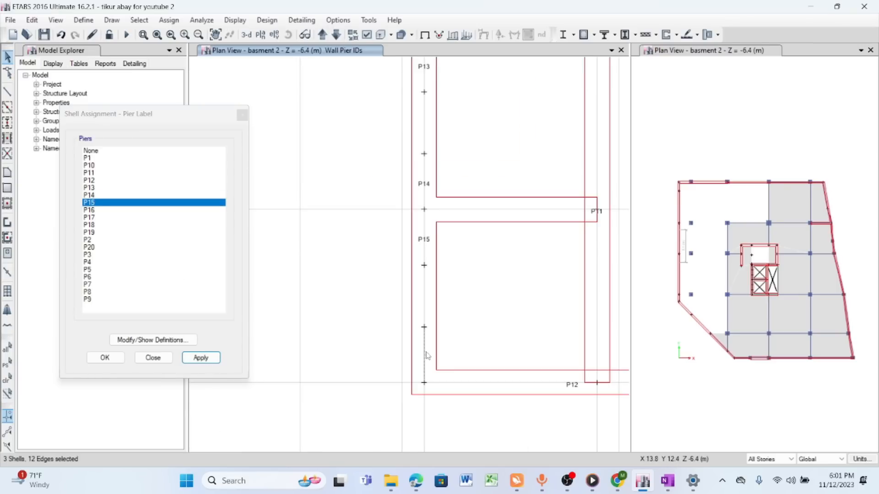
pyautogui.click(90, 210)
pyautogui.click(201, 358)
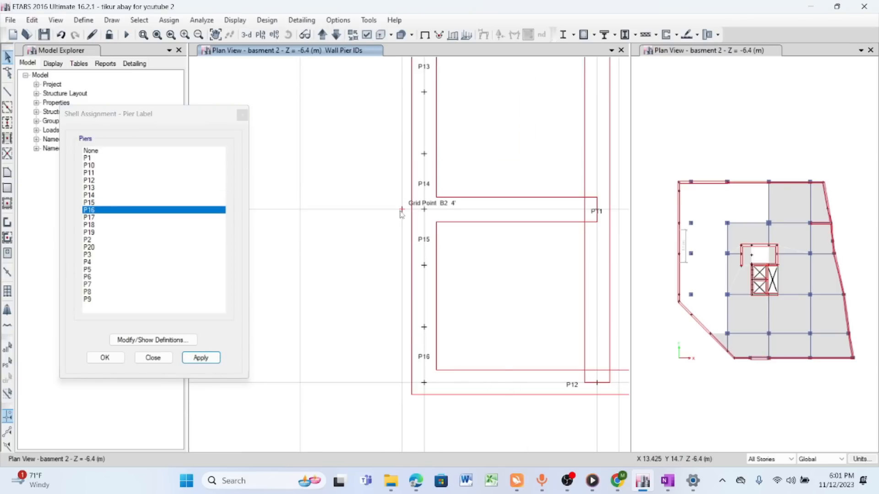
# - Examine the pier labels along the lower core's left wall and the grid line it lies on
pyautogui.scroll(-3, 412, 209)
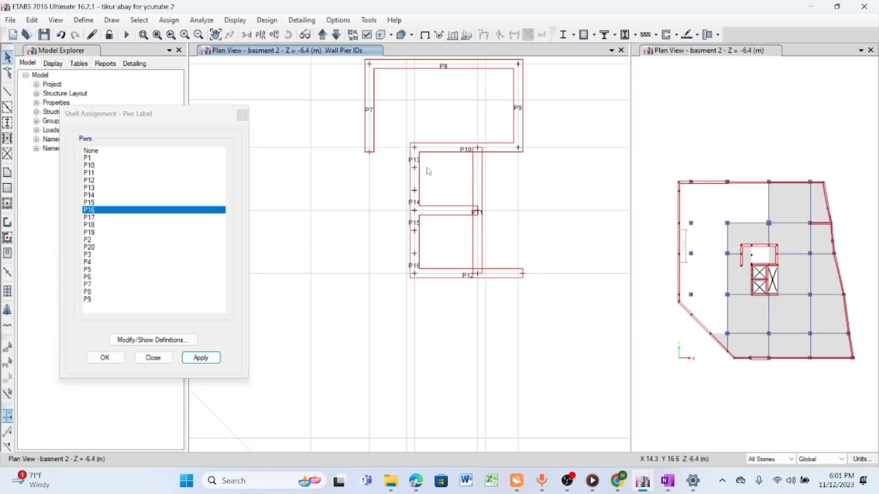
pyautogui.scroll(3, 428, 172)
pyautogui.scroll(-4, 425, 179)
pyautogui.scroll(4, 416, 171)
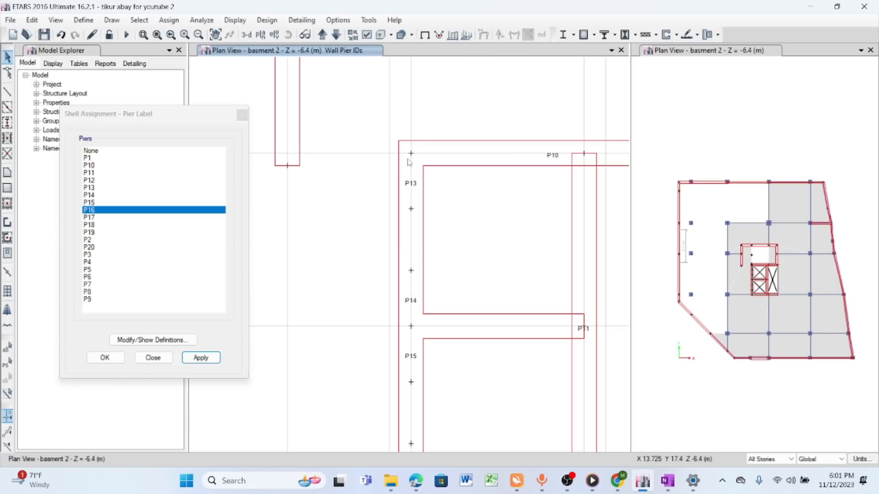
pyautogui.scroll(-3, 416, 159)
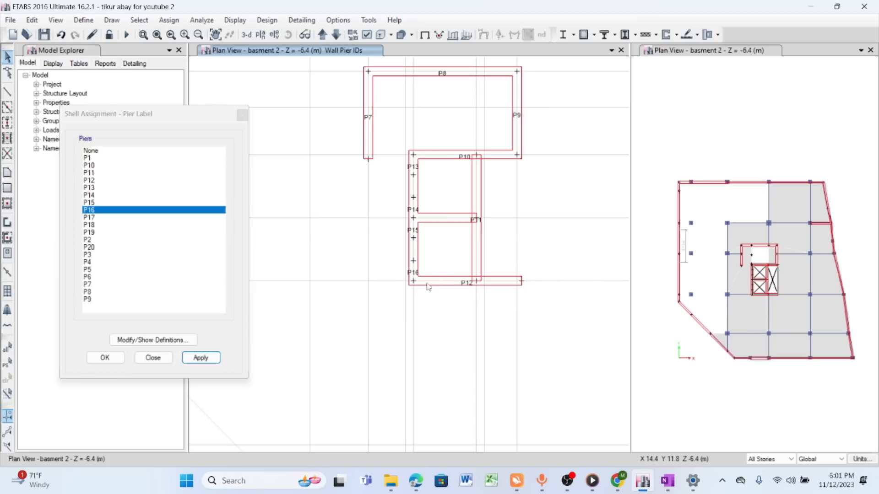
pyautogui.scroll(3, 429, 282)
pyautogui.scroll(-3, 436, 212)
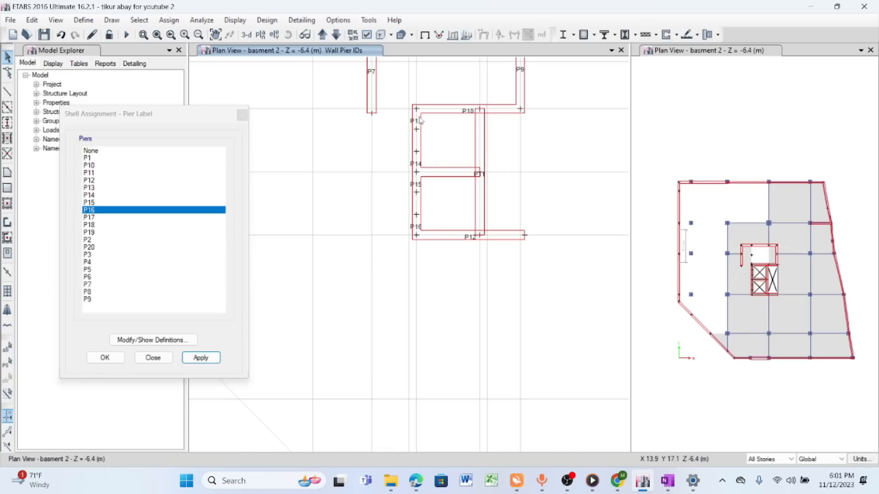
pyautogui.scroll(3, 421, 120)
pyautogui.scroll(-3, 430, 141)
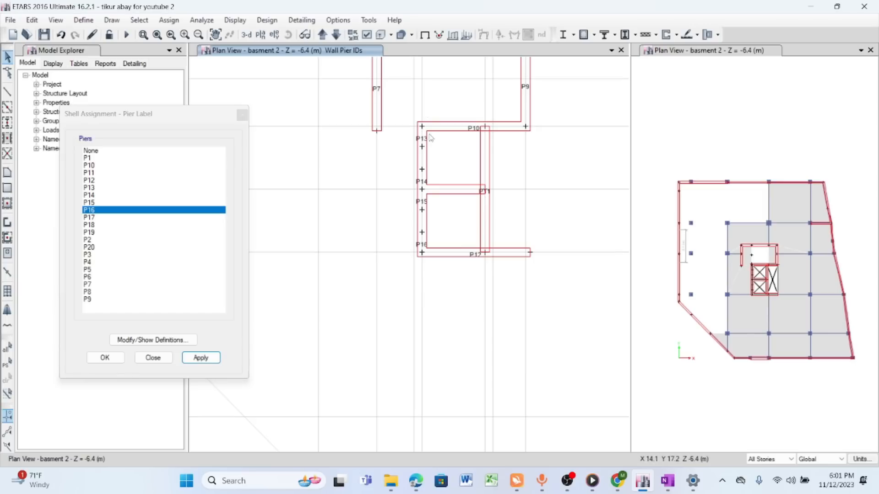
pyautogui.scroll(-3, 417, 192)
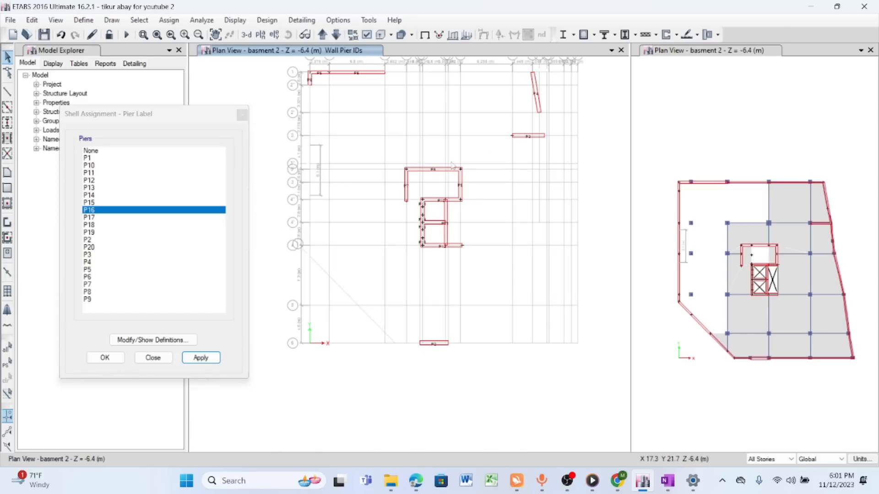
pyautogui.scroll(-2, 431, 175)
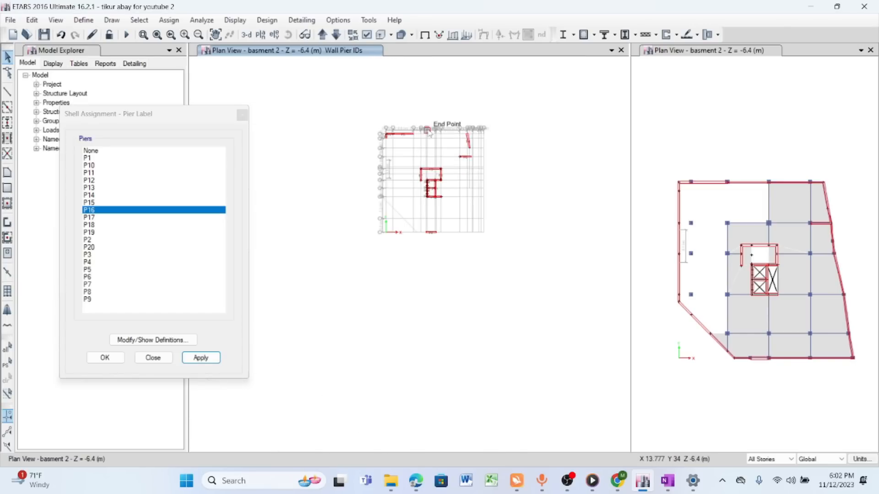
pyautogui.scroll(5, 432, 120)
pyautogui.scroll(-3, 432, 120)
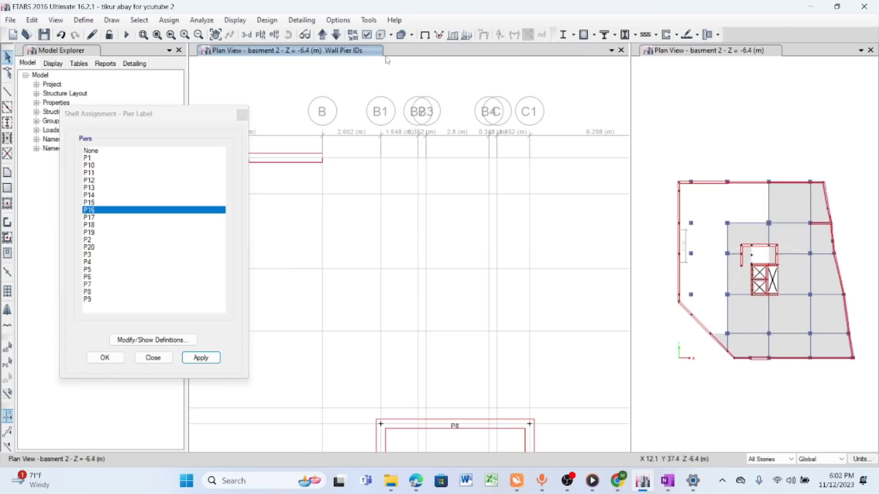
# - Show the elevation at grid B3 in the active view, focused on the basement wall panels
pyautogui.click(275, 35)
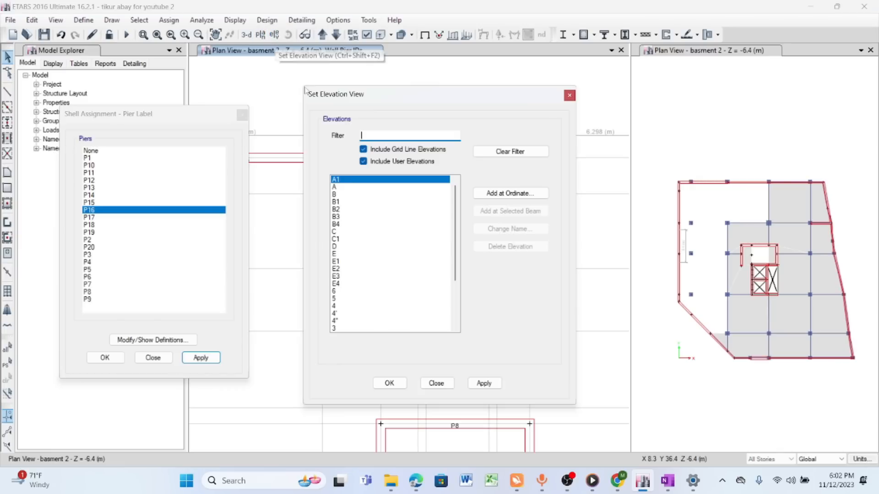
pyautogui.click(338, 217)
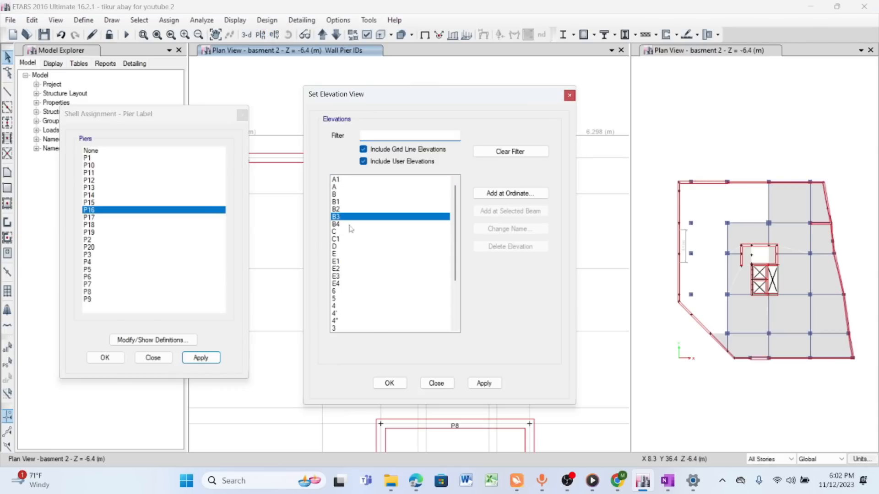
pyautogui.click(484, 383)
pyautogui.click(437, 383)
pyautogui.scroll(5, 391, 434)
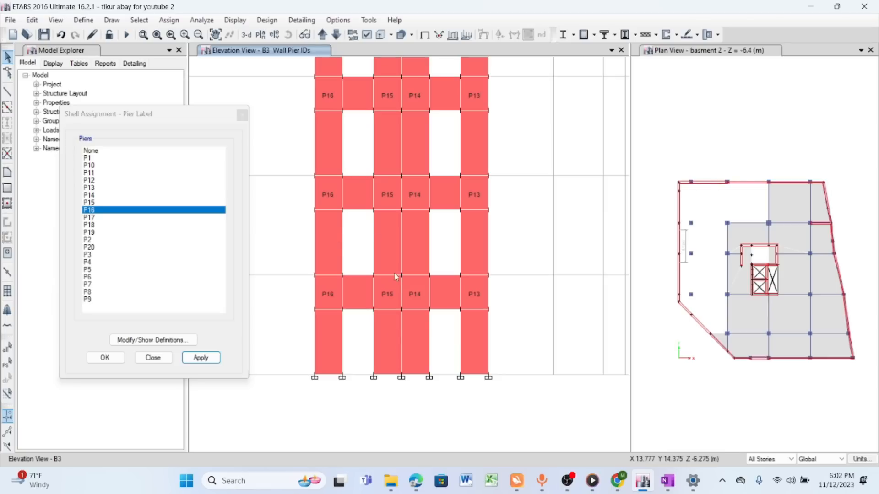
# - Assign pier label P6 to the unlabelled basement panels of elevation B3's leftmost wall strip and P15 to those of the second strip
pyautogui.click(326, 237)
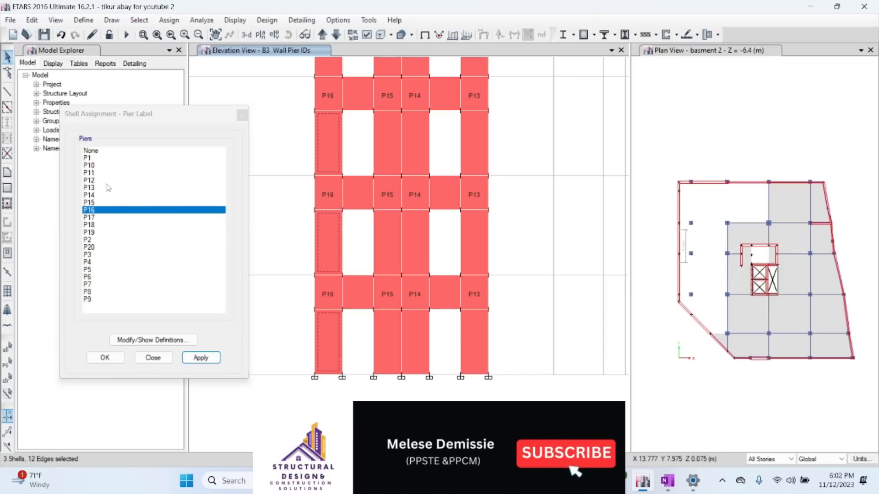
pyautogui.click(87, 277)
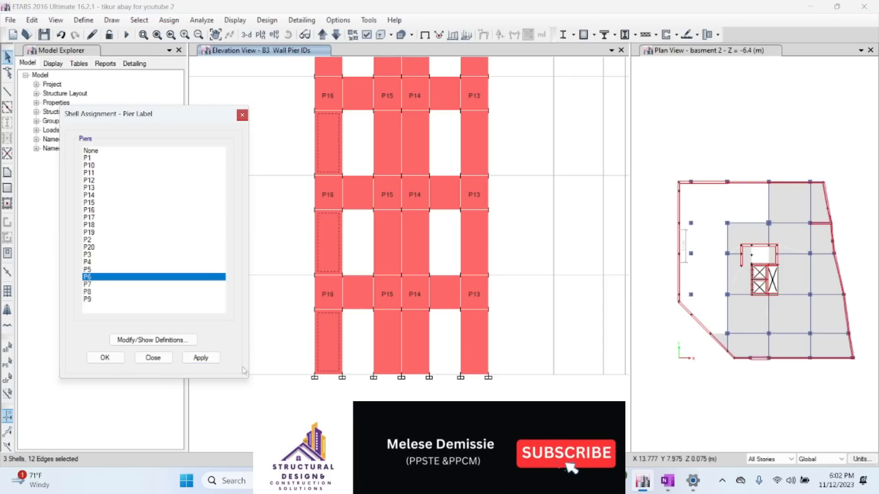
pyautogui.click(200, 358)
pyautogui.click(389, 240)
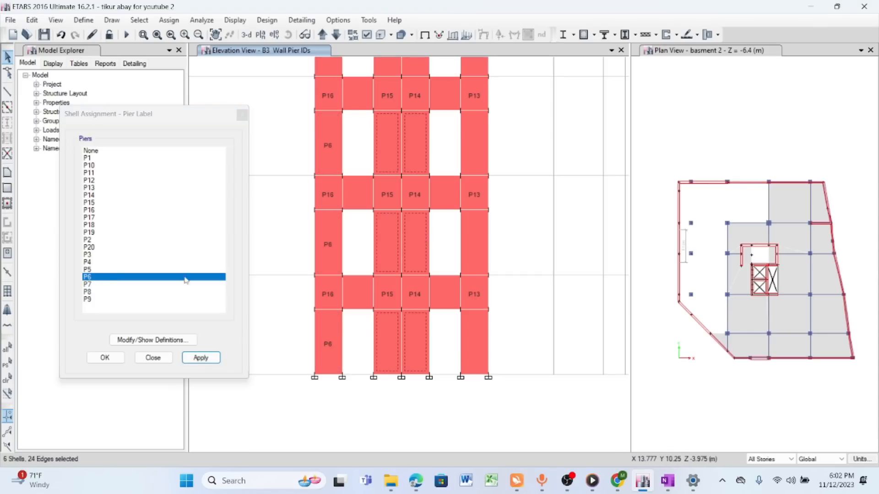
pyautogui.click(416, 251)
pyautogui.click(90, 203)
pyautogui.click(207, 358)
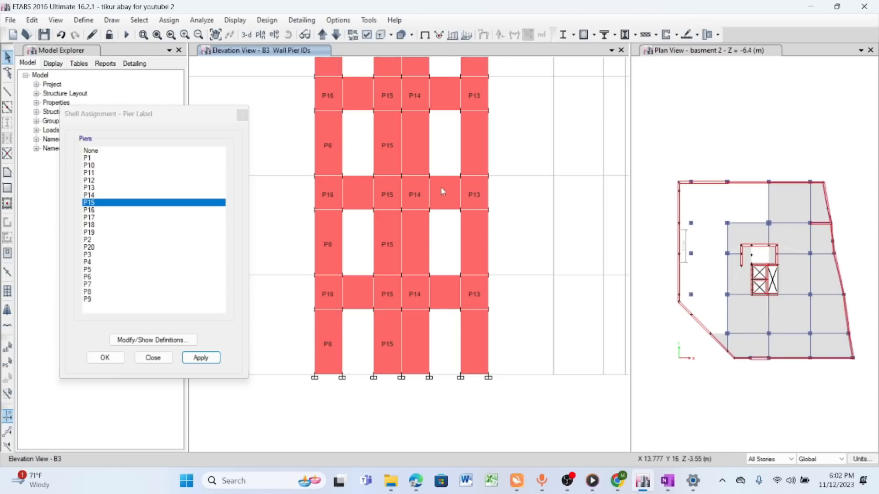
# - Assign pier label P14 to the unlabelled basement panels of the third wall strip and P13 to those of the rightmost strip
pyautogui.click(409, 239)
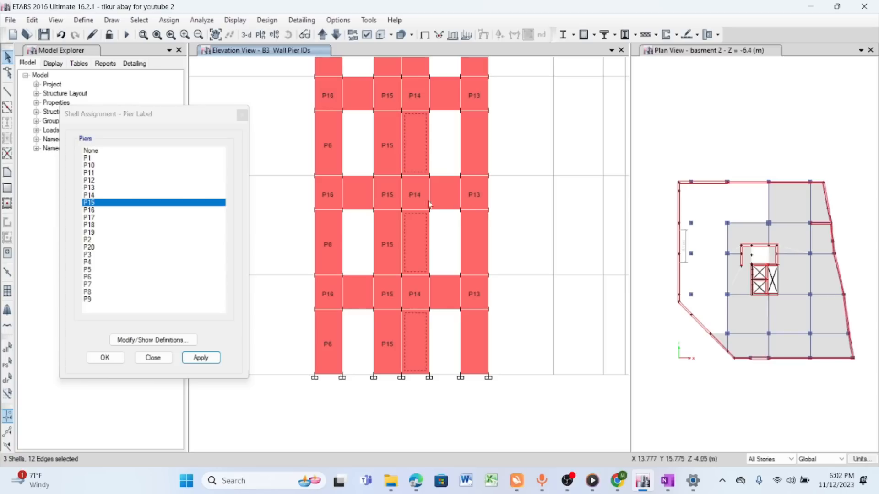
pyautogui.click(93, 195)
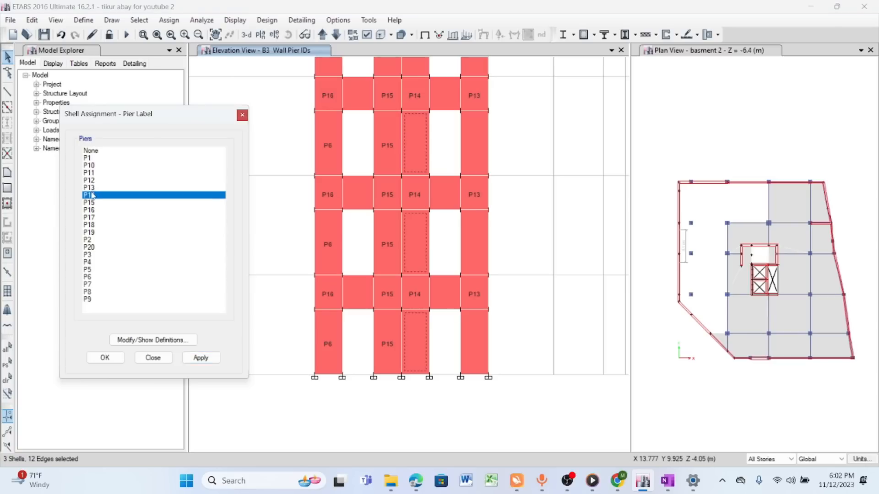
pyautogui.click(201, 358)
pyautogui.click(476, 241)
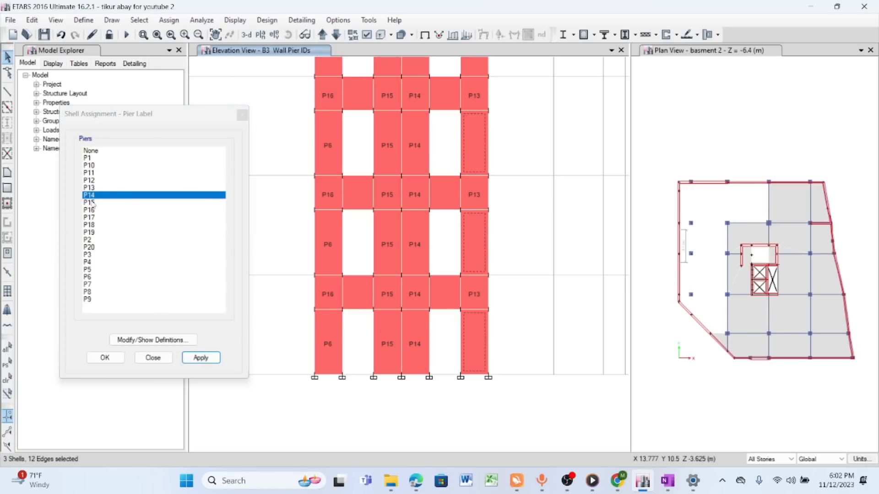
pyautogui.click(92, 188)
pyautogui.click(200, 358)
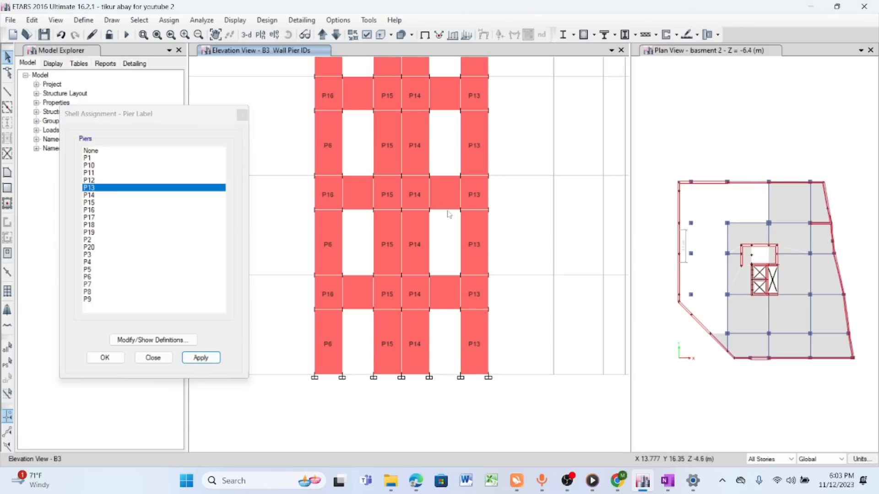
# - Assign pier label P16 to all unlabelled upper-storey panels of the leftmost wall strip on elevation B3
pyautogui.scroll(-3, 386, 244)
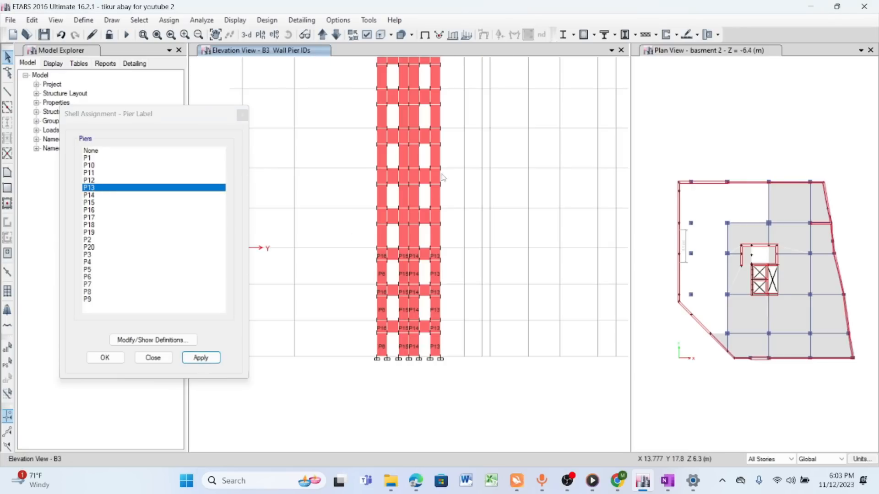
pyautogui.scroll(3, 420, 235)
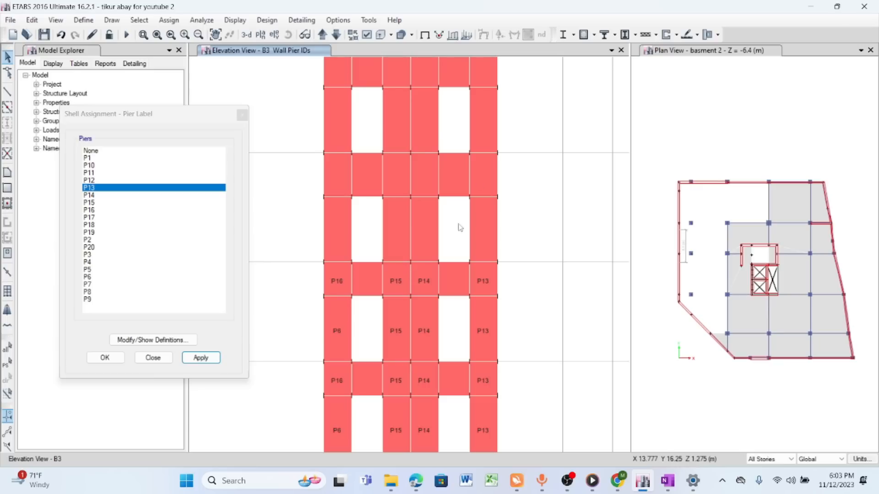
pyautogui.click(337, 221)
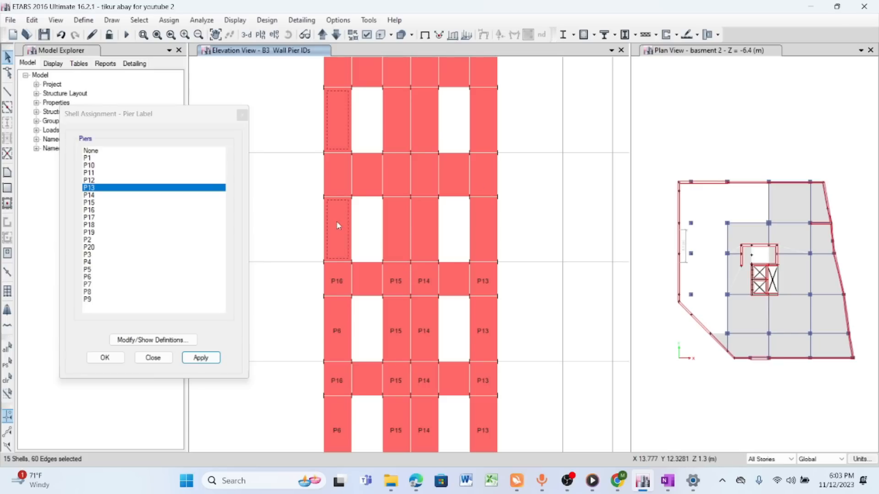
pyautogui.click(337, 179)
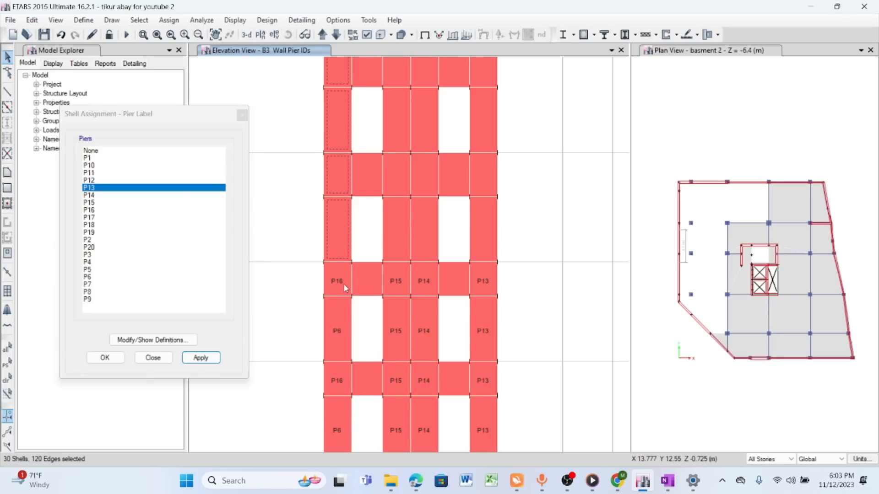
pyautogui.click(96, 210)
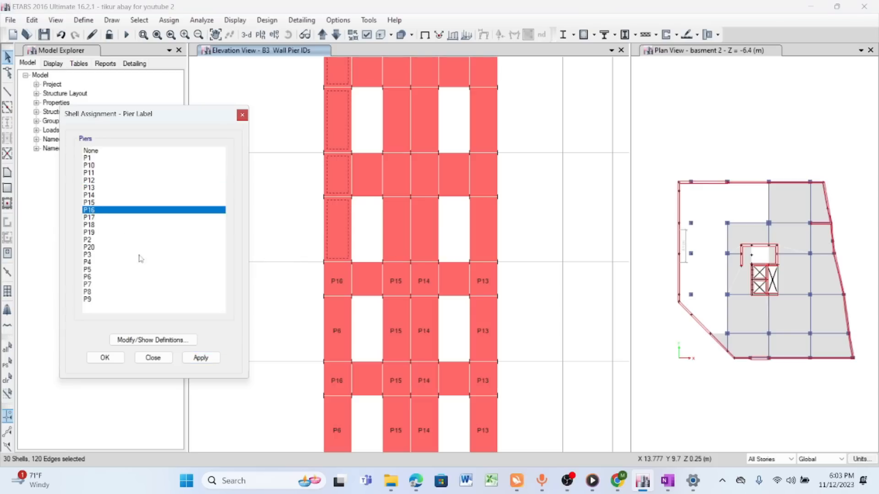
pyautogui.click(202, 358)
# - Assign pier label P15 to the upper-storey panels of the second wall strip and P14 to those of the third strip
pyautogui.click(396, 212)
pyautogui.click(397, 189)
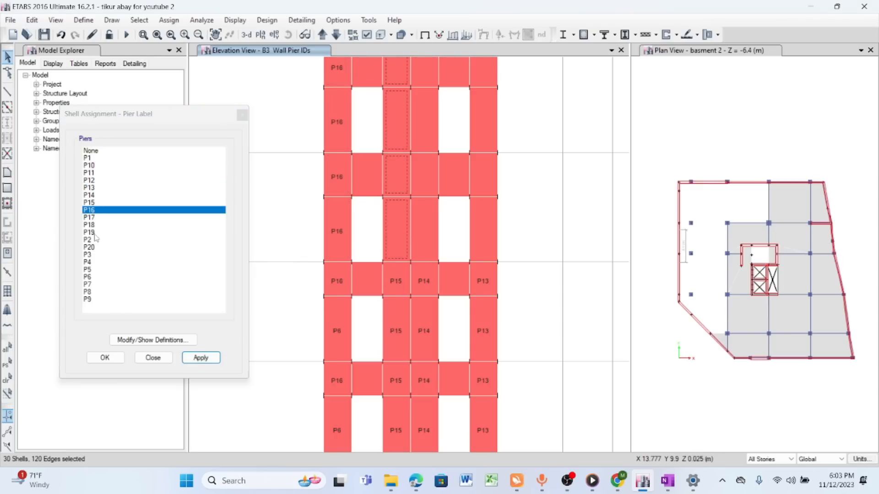
pyautogui.click(92, 203)
pyautogui.click(201, 357)
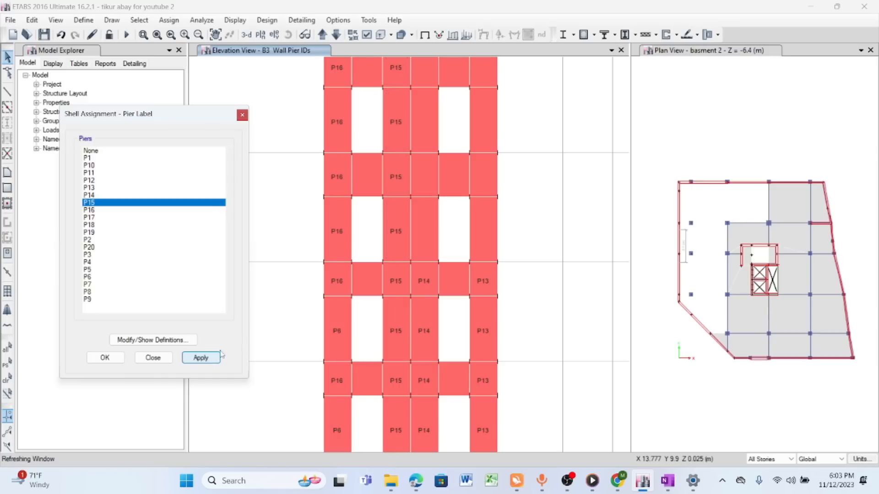
pyautogui.click(425, 250)
pyautogui.click(425, 180)
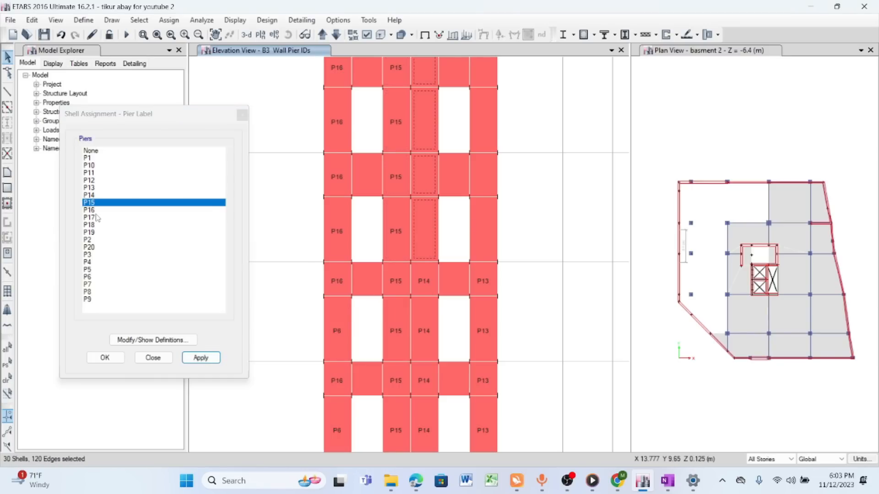
pyautogui.click(92, 196)
pyautogui.click(201, 357)
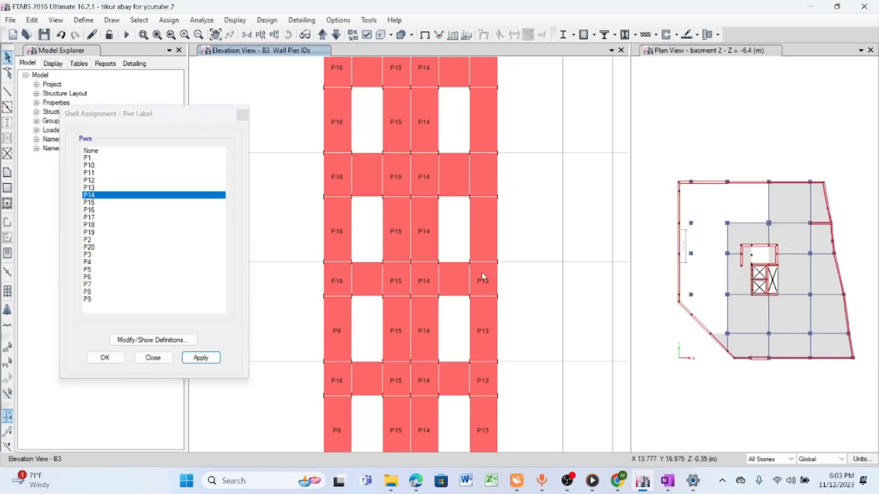
# - Assign pier label P13 to the unlabelled upper-storey panels of the rightmost wall strip on elevation B3
pyautogui.click(483, 229)
pyautogui.click(480, 186)
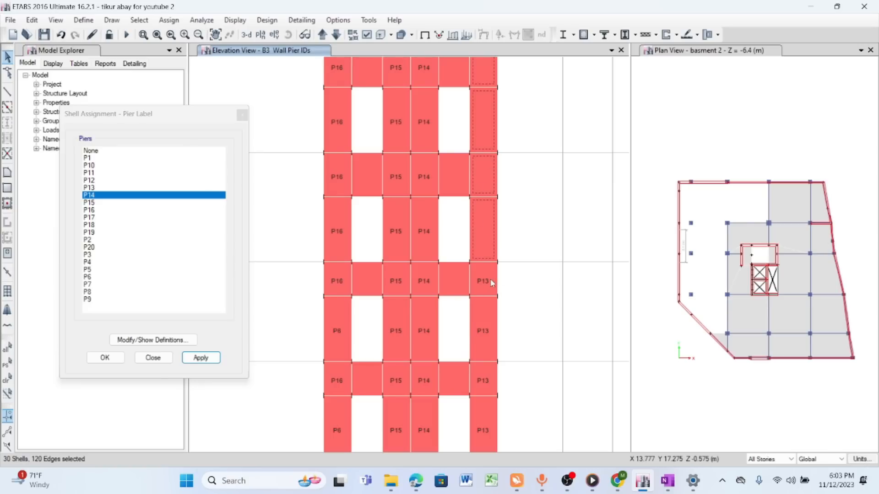
pyautogui.click(91, 188)
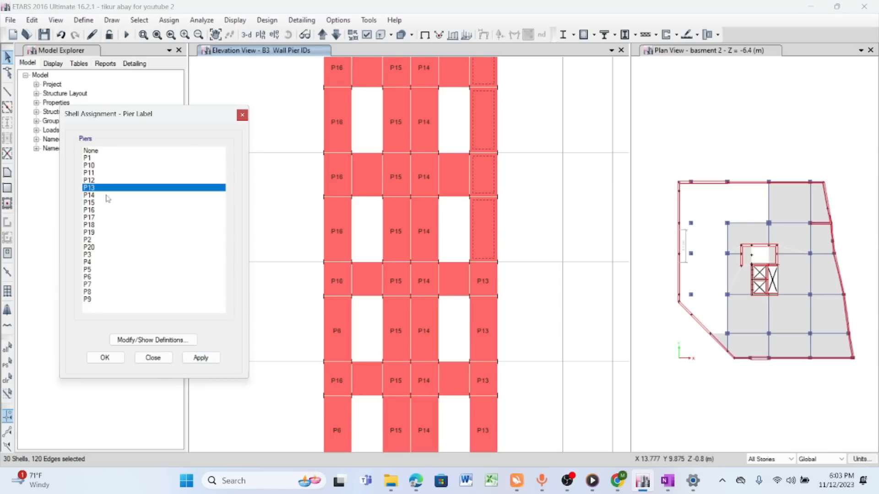
pyautogui.click(201, 357)
# - Assign pier label P16 to the unlabelled top-storey panels of the leftmost wall strip and P15 to those of the second strip
pyautogui.scroll(-5, 448, 352)
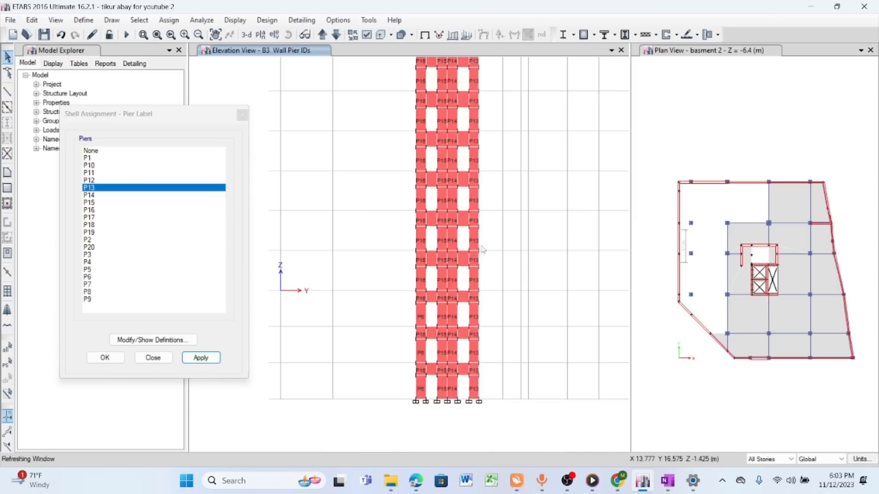
pyautogui.scroll(5, 449, 94)
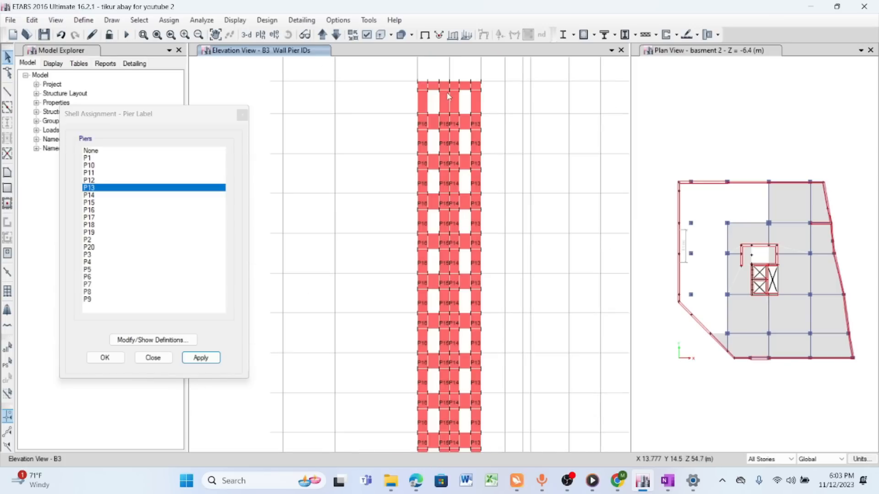
pyautogui.scroll(-4, 430, 249)
pyautogui.scroll(4, 456, 217)
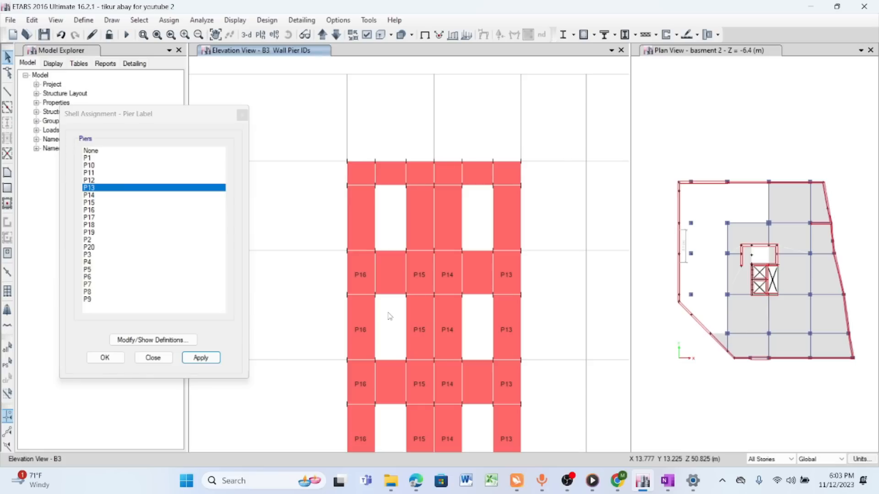
pyautogui.click(215, 34)
pyautogui.moveTo(443, 241); pyautogui.dragTo(426, 198)
pyautogui.click(345, 181)
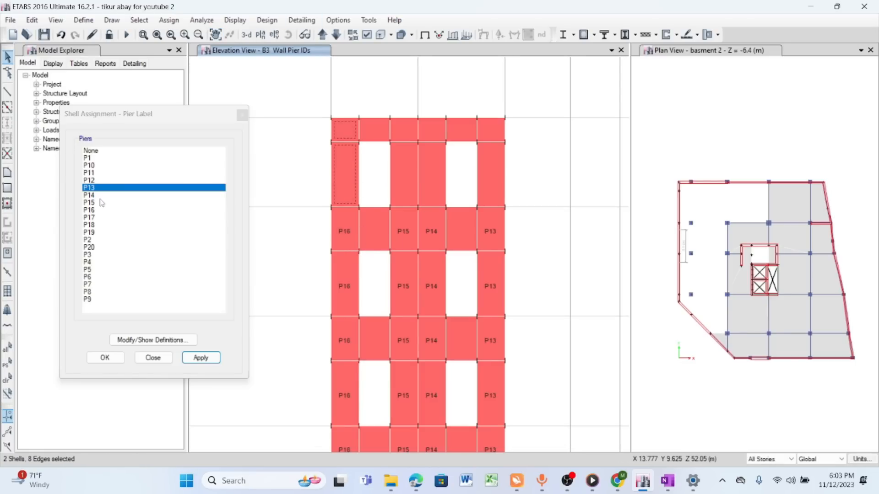
pyautogui.click(91, 209)
pyautogui.click(201, 357)
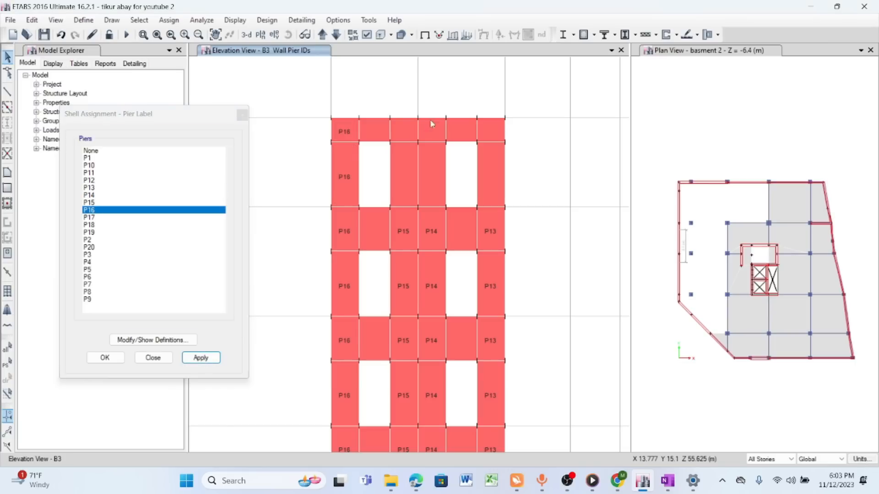
pyautogui.click(404, 132)
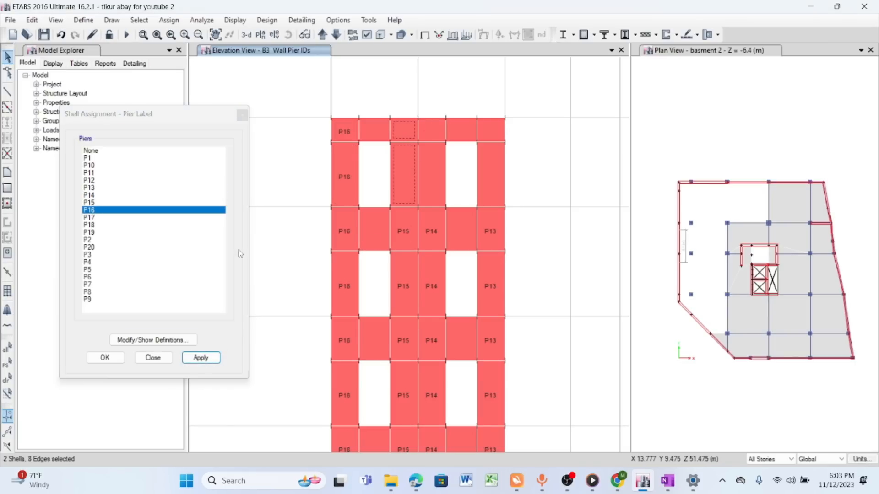
pyautogui.click(94, 202)
pyautogui.click(200, 358)
# - Assign pier label P14 to the unlabelled top-storey panels of the third wall strip and P13 to those of the rightmost strip
pyautogui.click(432, 174)
pyautogui.click(438, 132)
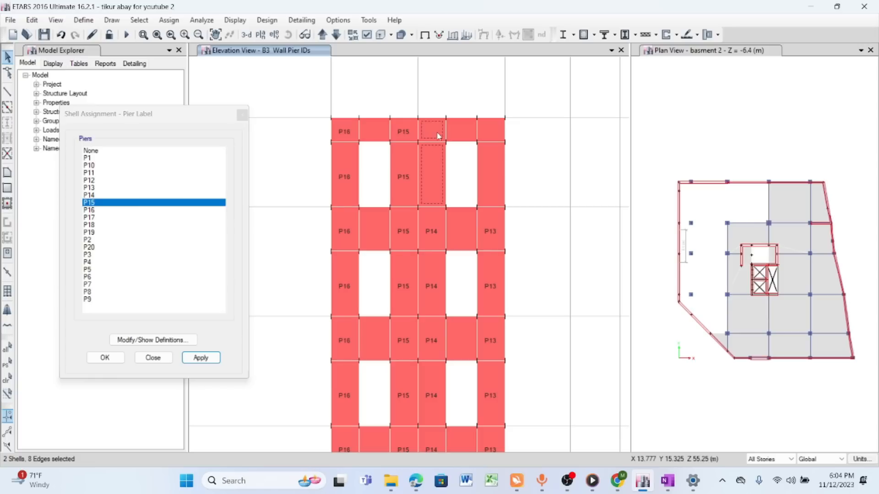
pyautogui.click(90, 196)
pyautogui.click(201, 358)
pyautogui.click(490, 133)
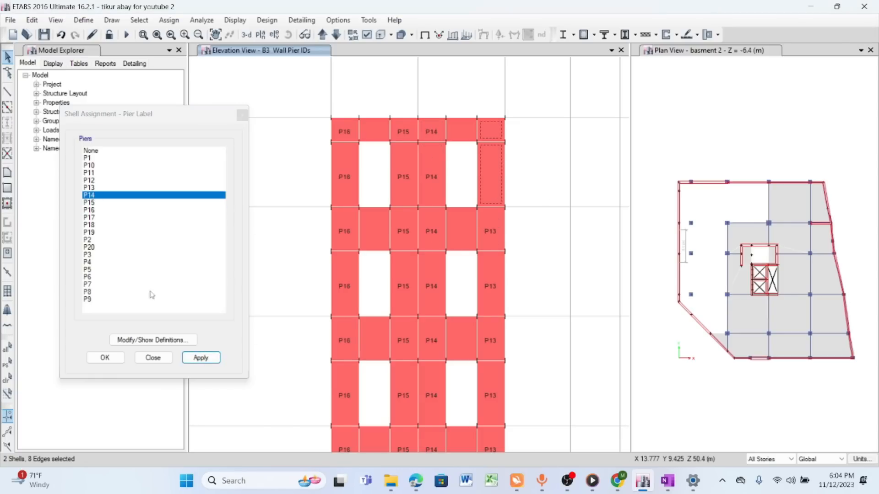
pyautogui.click(90, 188)
pyautogui.click(200, 358)
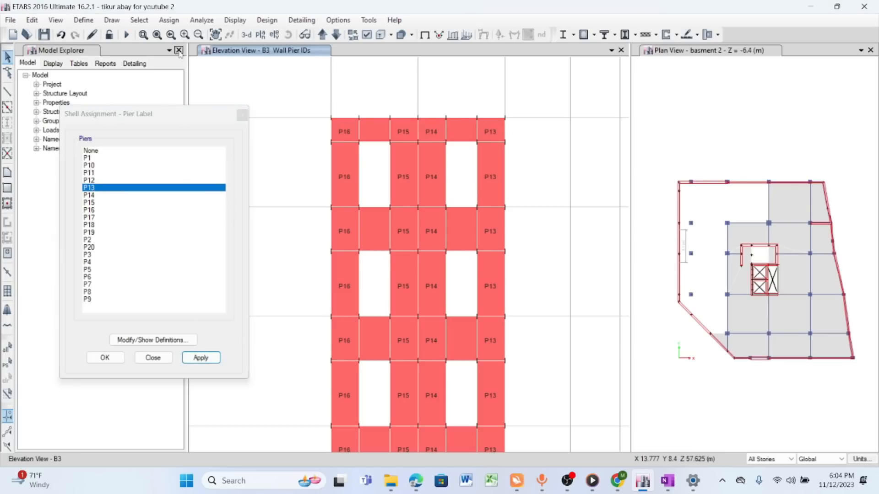
# - Save the model and end the pier label assignment after checking the lower storeys of elevation B3
pyautogui.click(45, 35)
pyautogui.scroll(-5, 435, 293)
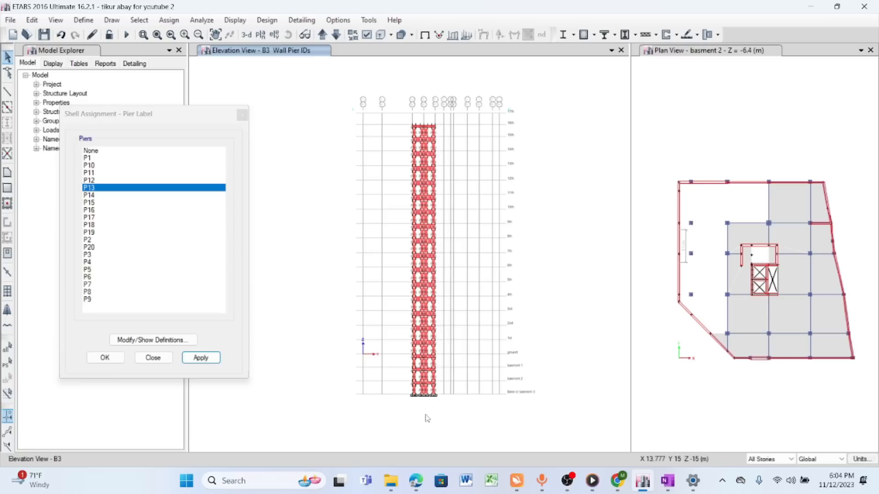
pyautogui.scroll(5, 426, 393)
pyautogui.scroll(-1, 421, 270)
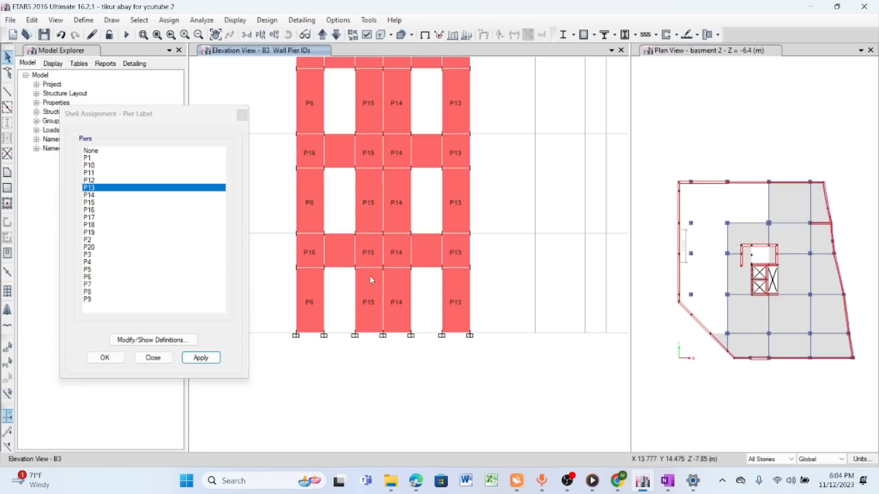
pyautogui.click(216, 34)
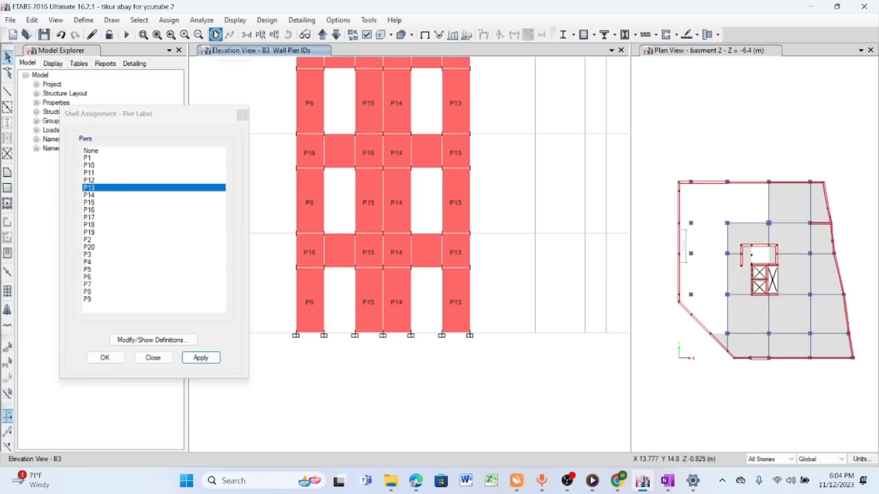
pyautogui.moveTo(362, 166); pyautogui.dragTo(422, 177)
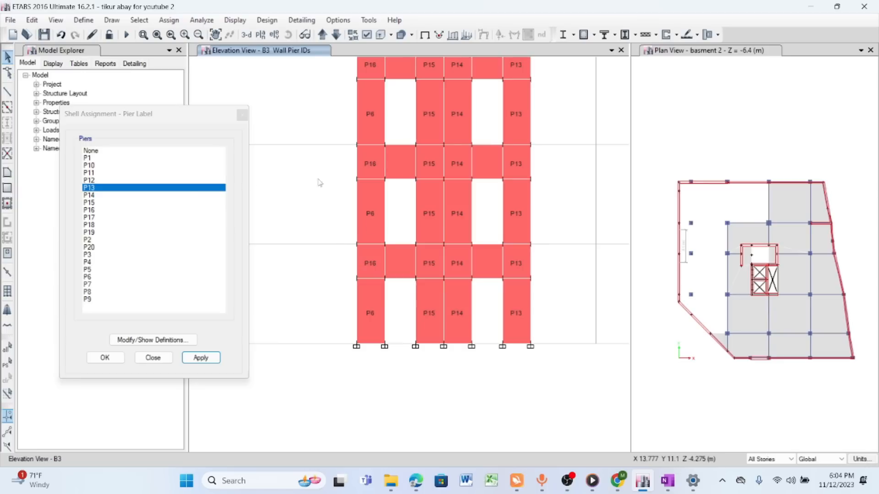
pyautogui.click(243, 116)
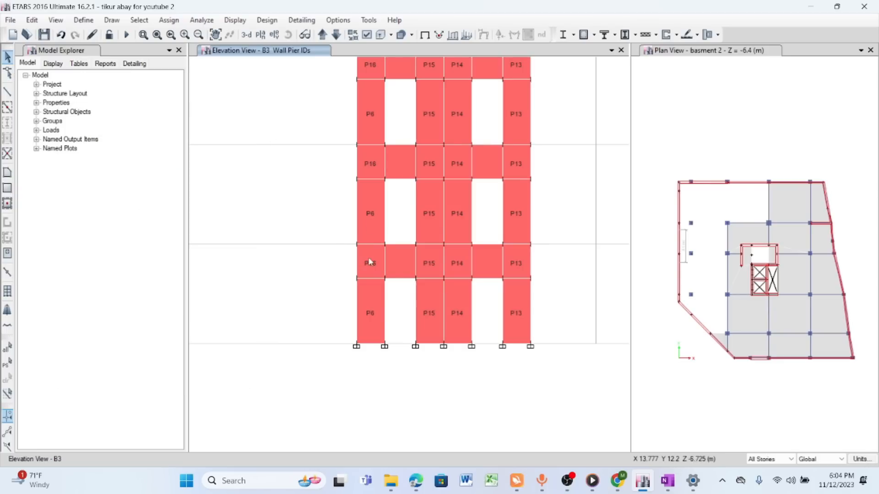
# - Assign spandrel label S1 to all coupling panels between the left column of openings on elevation B3, from the basement to the top storey
pyautogui.click(397, 256)
pyautogui.scroll(-3, 401, 151)
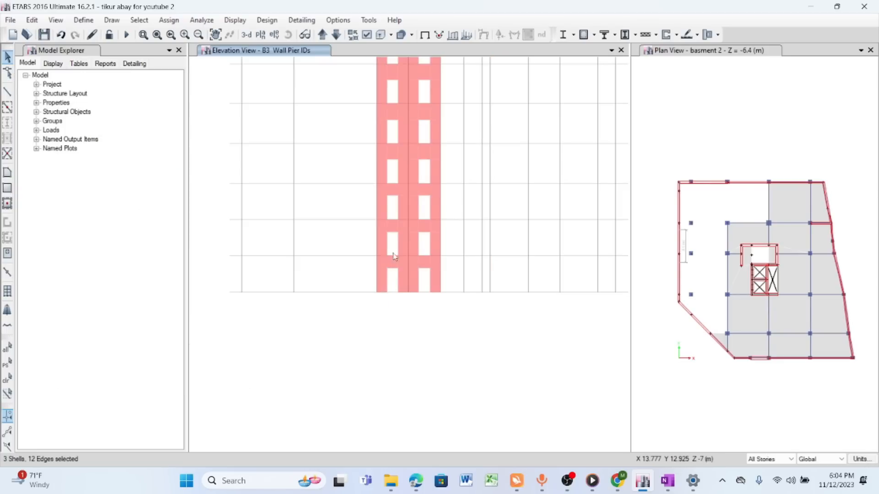
pyautogui.scroll(3, 398, 145)
pyautogui.click(398, 146)
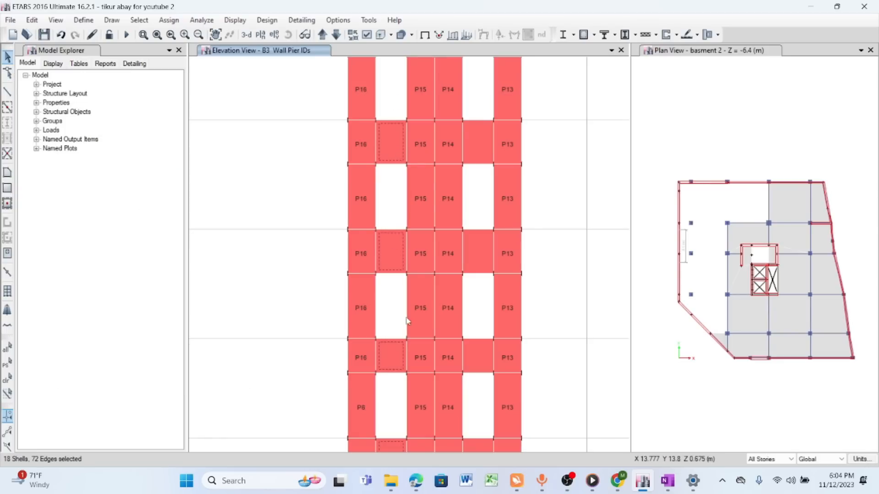
pyautogui.scroll(-4, 408, 247)
pyautogui.scroll(3, 409, 253)
pyautogui.scroll(4, 421, 362)
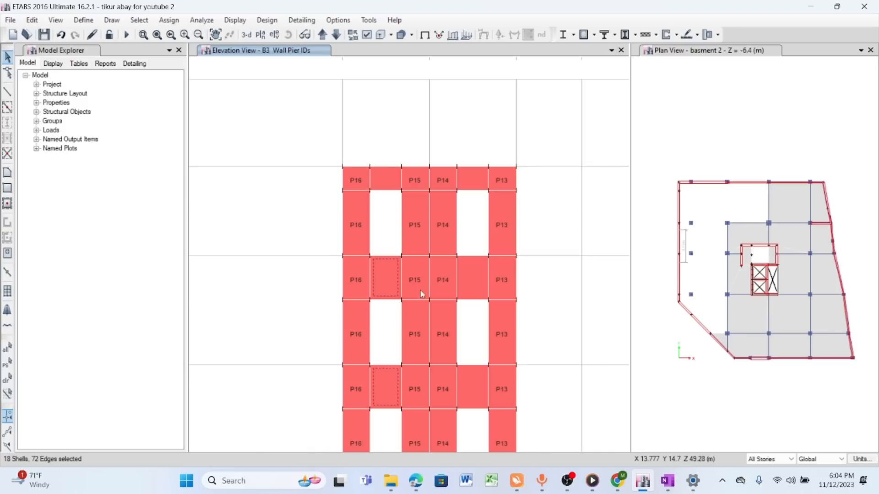
pyautogui.click(390, 183)
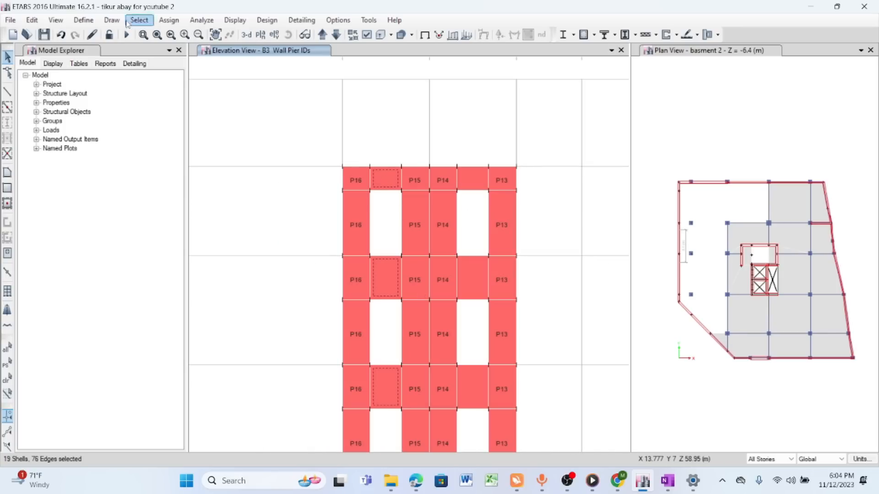
pyautogui.click(169, 20)
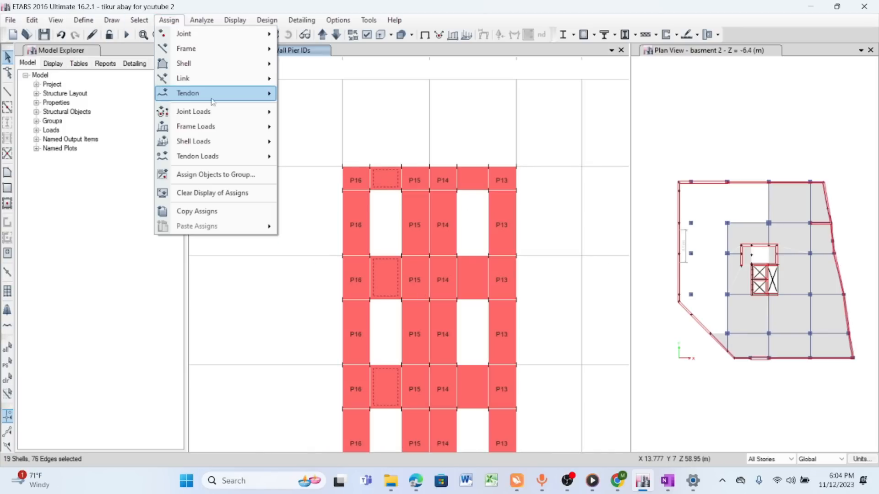
pyautogui.moveTo(207, 67)
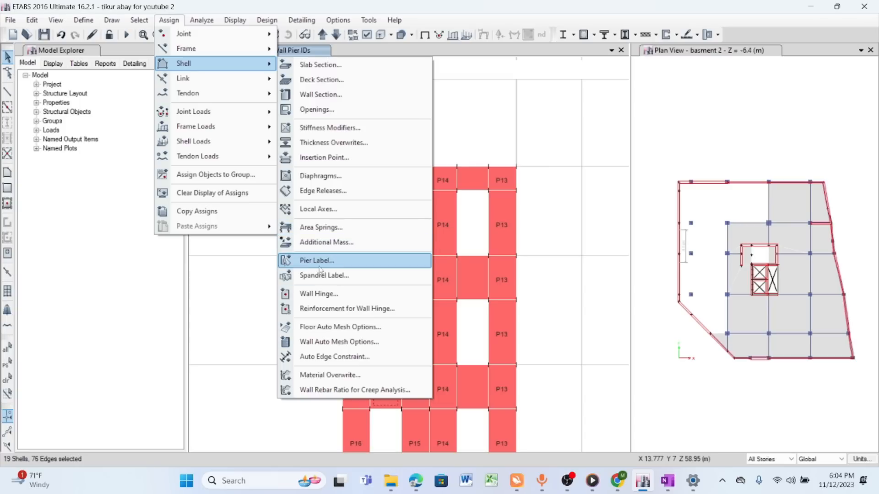
pyautogui.click(335, 277)
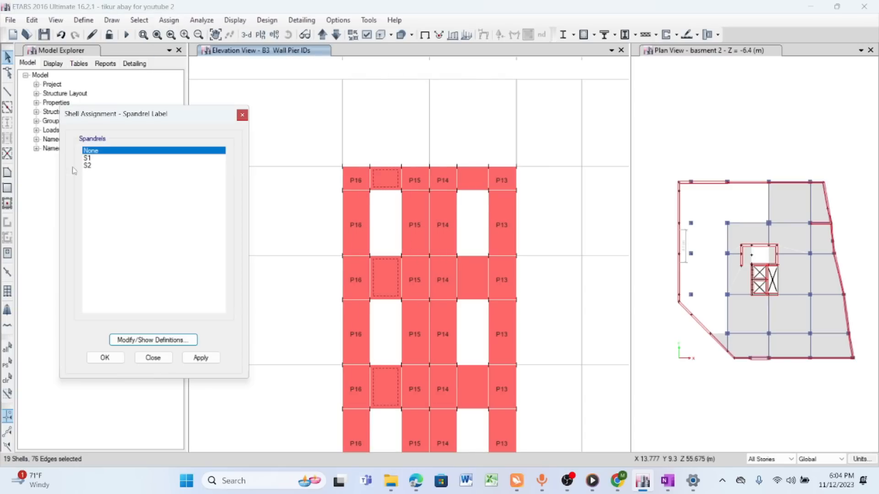
pyautogui.click(90, 160)
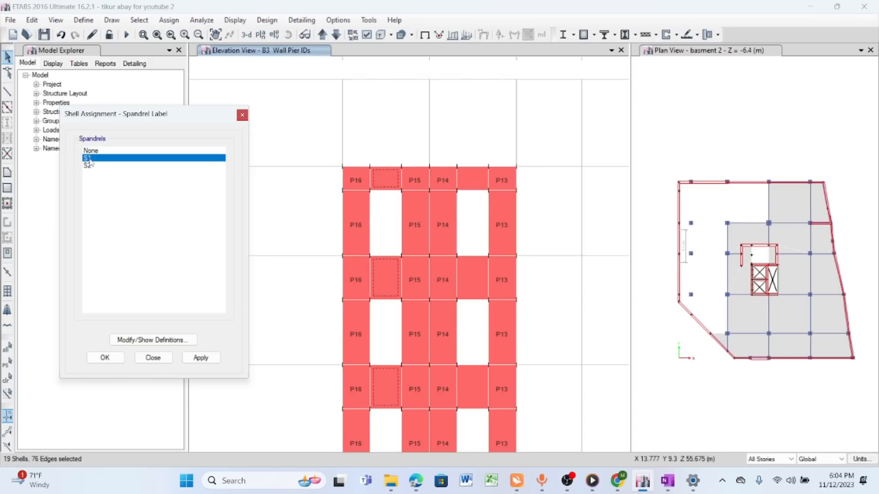
pyautogui.click(202, 358)
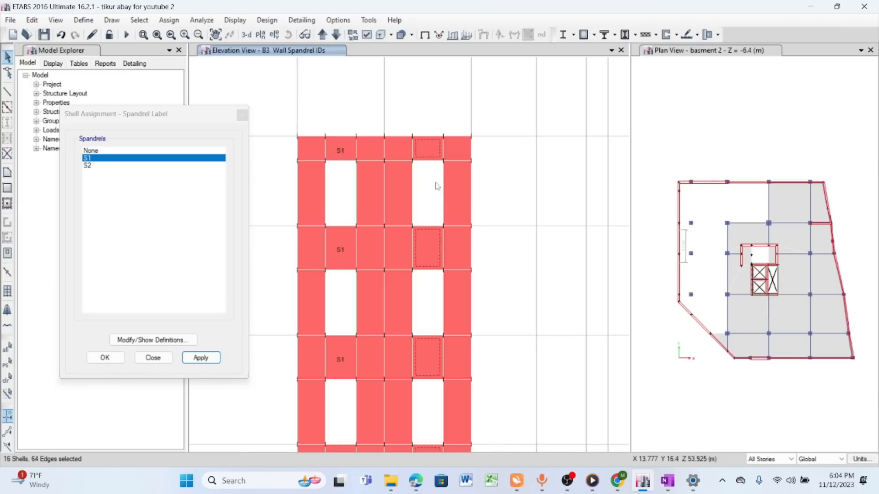
# - Assign spandrel label S2 to all coupling panels between the right column of openings on elevation B3
pyautogui.scroll(3, 436, 360)
pyautogui.scroll(-3, 418, 131)
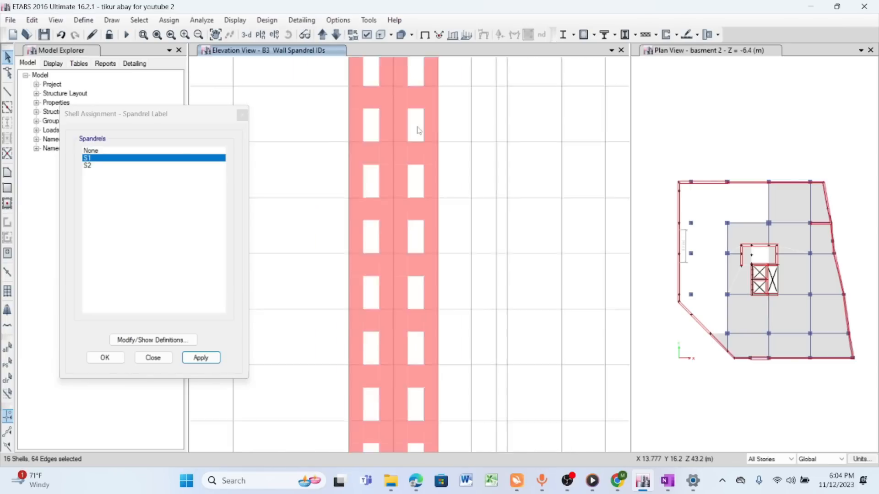
pyautogui.scroll(3, 425, 355)
pyautogui.scroll(-4, 421, 233)
pyautogui.scroll(1, 404, 305)
pyautogui.scroll(2, 404, 306)
pyautogui.scroll(-1, 402, 329)
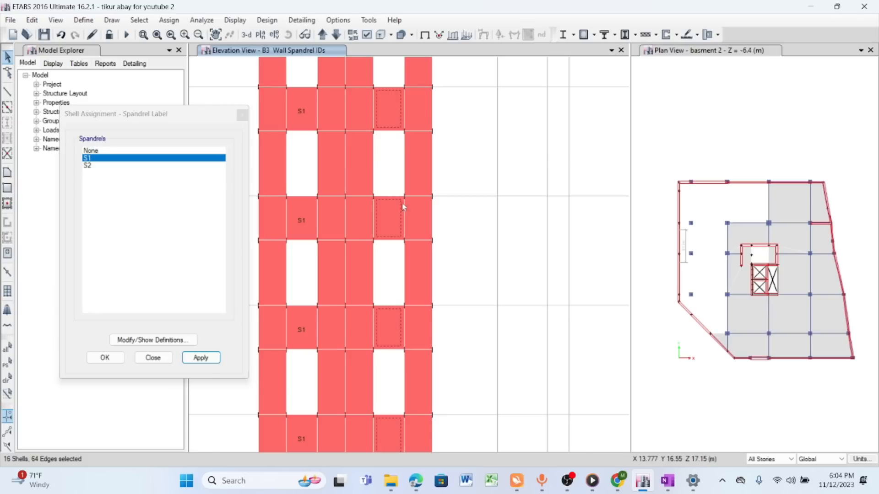
pyautogui.scroll(-2, 397, 186)
pyautogui.scroll(4, 399, 245)
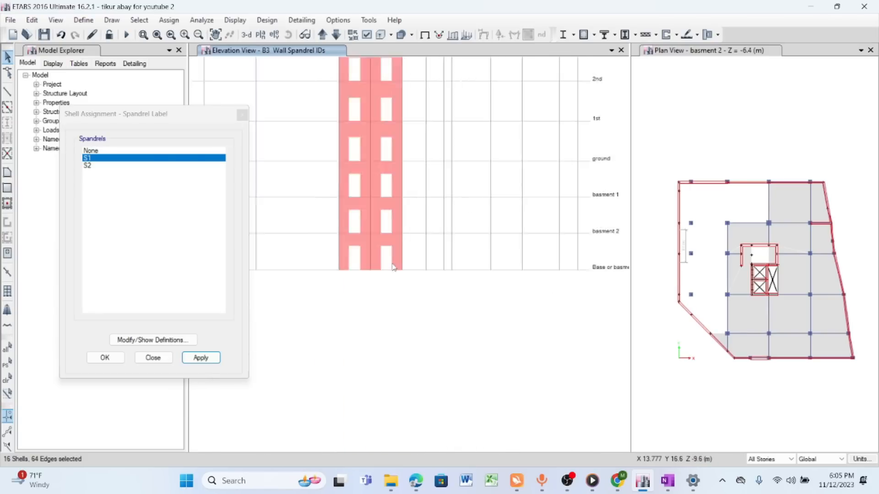
pyautogui.click(372, 192)
pyautogui.click(387, 95)
pyautogui.scroll(-4, 393, 214)
pyautogui.click(386, 135)
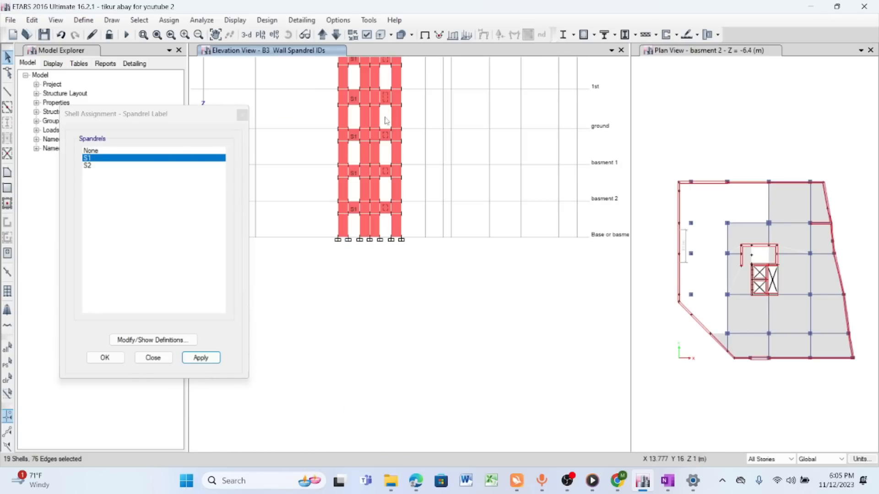
pyautogui.click(88, 165)
pyautogui.click(200, 358)
# - Examine the S1 and S2 spandrel labels over the storeys of elevation B3
pyautogui.scroll(3, 396, 159)
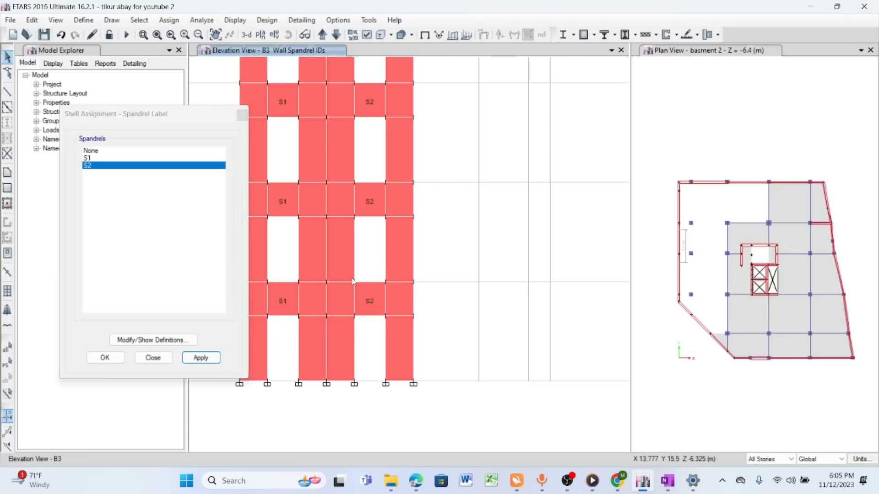
pyautogui.scroll(-6, 352, 281)
pyautogui.scroll(4, 376, 186)
pyautogui.click(216, 35)
pyautogui.moveTo(402, 253); pyautogui.dragTo(373, 182)
pyautogui.scroll(3, 363, 333)
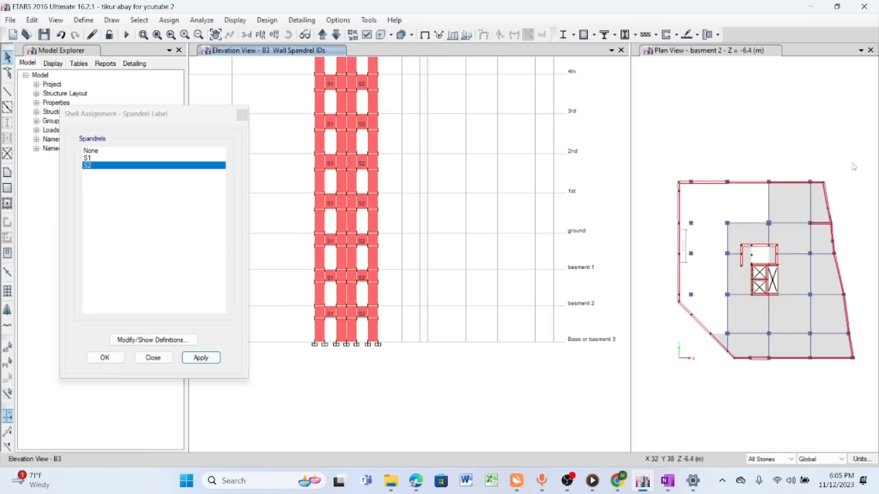
# - Switch to OneNote, maximise its window and bring up blank page space below the notes on piers
pyautogui.hotkey('alt', 'Tab')
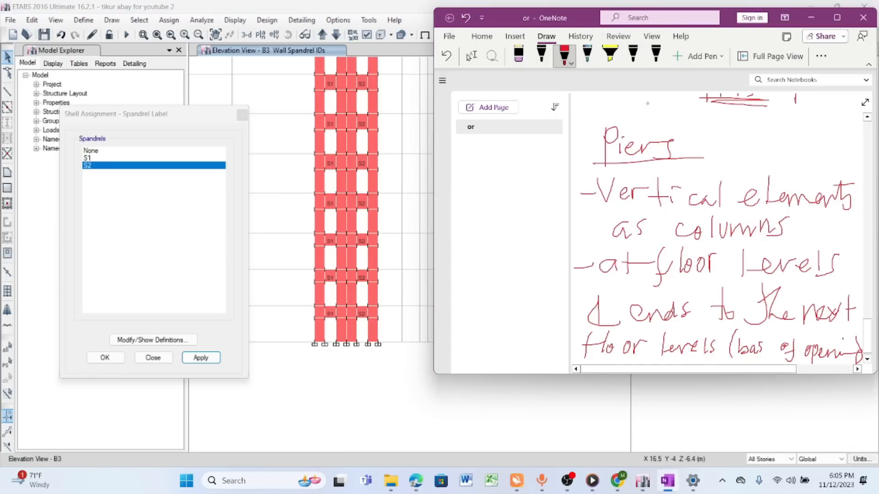
pyautogui.click(837, 18)
pyautogui.click(357, 49)
pyautogui.moveTo(419, 308); pyautogui.dragTo(554, 46)
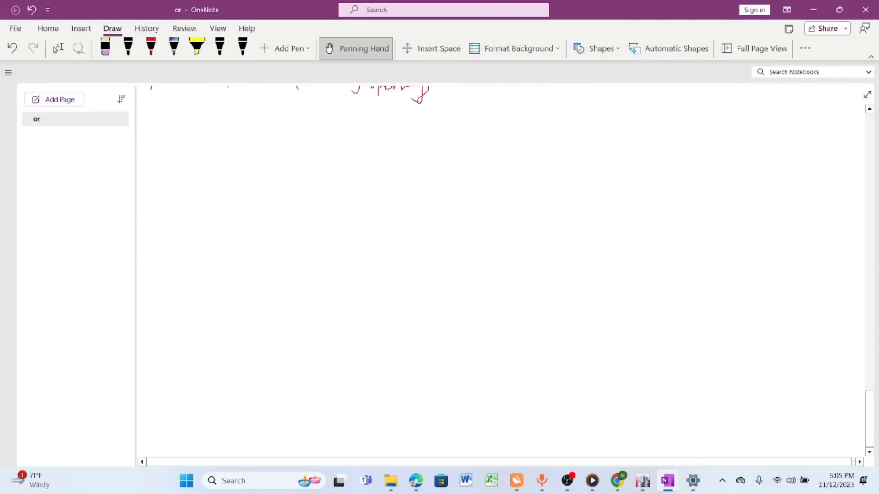
# - Sketch a rectangular wall in red ink captioned "elevation", with an underlined "Wall" label inside and its outline retraced
pyautogui.click(151, 46)
pyautogui.moveTo(499, 113)
pyautogui.mouseDown()
pyautogui.moveTo(490, 200)
pyautogui.moveTo(659, 316)
pyautogui.moveTo(682, 130)
pyautogui.moveTo(506, 110)
pyautogui.mouseUp()
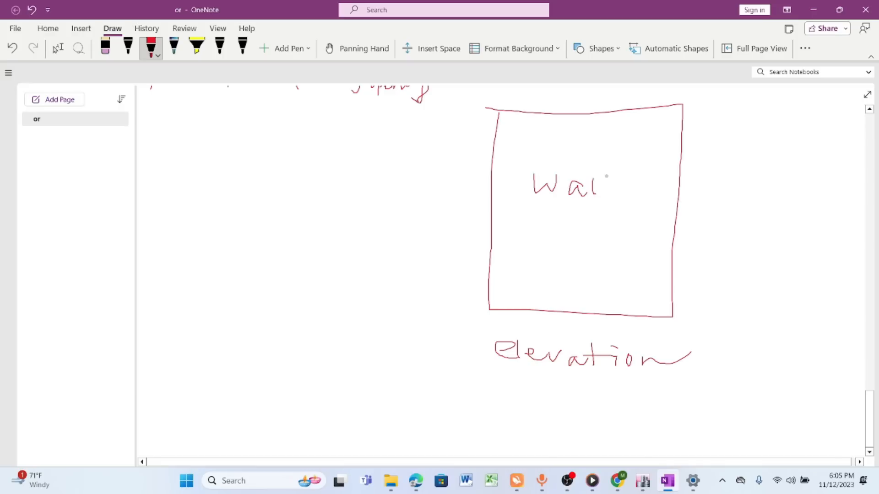
pyautogui.moveTo(533, 200)
pyautogui.mouseDown()
pyautogui.moveTo(617, 199)
pyautogui.moveTo(617, 209)
pyautogui.mouseUp()
pyautogui.moveTo(545, 216); pyautogui.dragTo(609, 216)
pyautogui.moveTo(498, 111)
pyautogui.mouseDown()
pyautogui.moveTo(490, 299)
pyautogui.moveTo(583, 313)
pyautogui.moveTo(664, 292)
pyautogui.moveTo(674, 100)
pyautogui.moveTo(508, 100)
pyautogui.moveTo(494, 229)
pyautogui.moveTo(543, 308)
pyautogui.mouseUp()
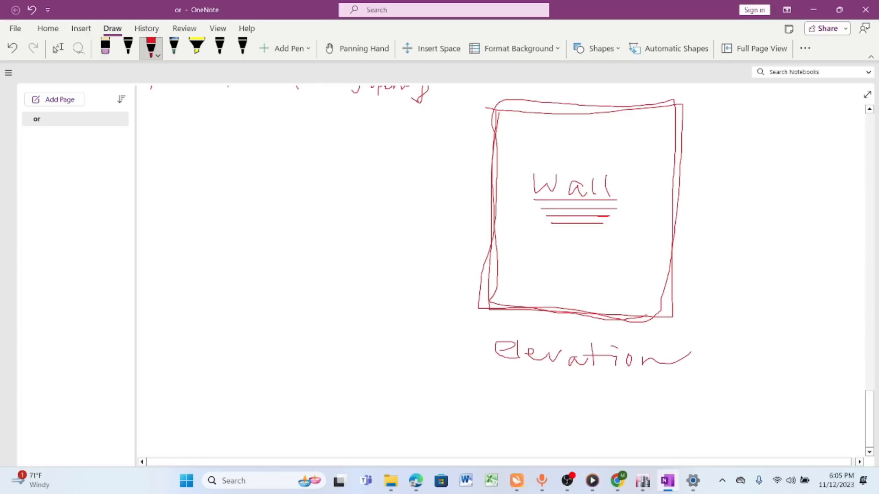
# - Retrace the red wall outline of the elevation sketch and circle the "Wall" label inside it
pyautogui.moveTo(671, 282)
pyautogui.mouseDown()
pyautogui.moveTo(683, 114)
pyautogui.moveTo(541, 102)
pyautogui.moveTo(489, 237)
pyautogui.mouseUp()
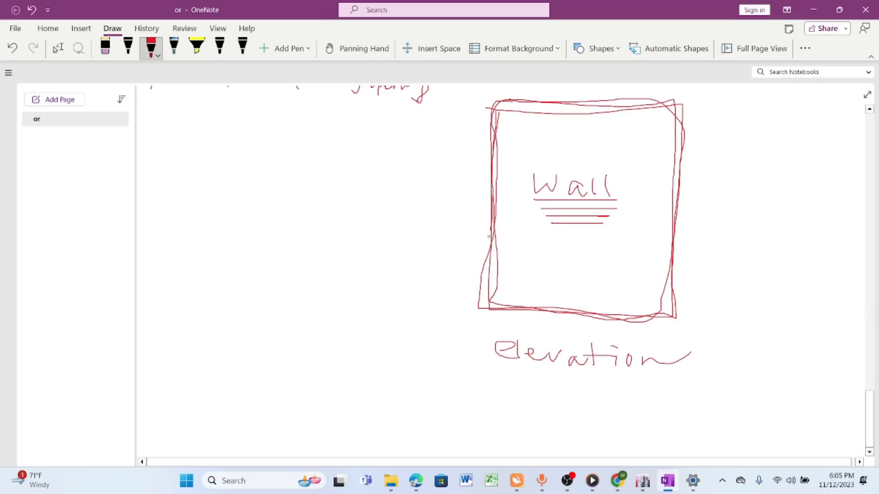
pyautogui.moveTo(495, 302)
pyautogui.mouseDown()
pyautogui.moveTo(659, 321)
pyautogui.moveTo(678, 117)
pyautogui.moveTo(596, 99)
pyautogui.moveTo(499, 99)
pyautogui.moveTo(488, 275)
pyautogui.mouseUp()
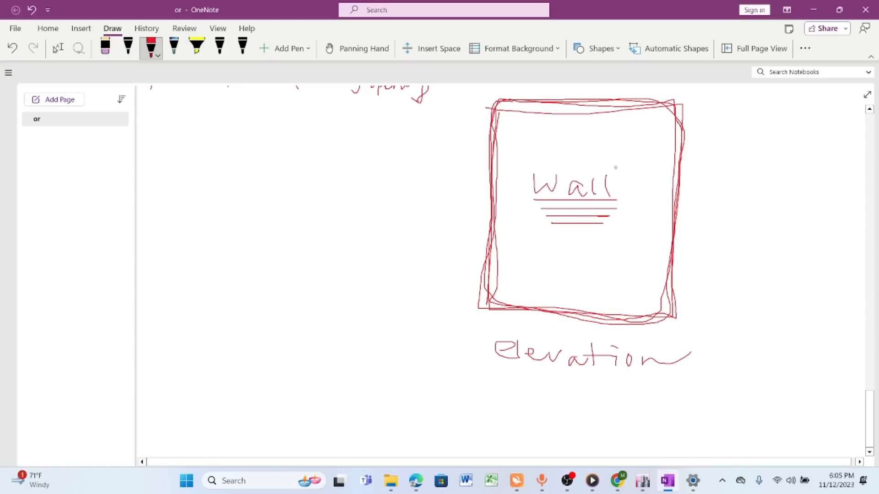
pyautogui.moveTo(614, 155)
pyautogui.mouseDown()
pyautogui.moveTo(551, 232)
pyautogui.moveTo(616, 154)
pyautogui.mouseUp()
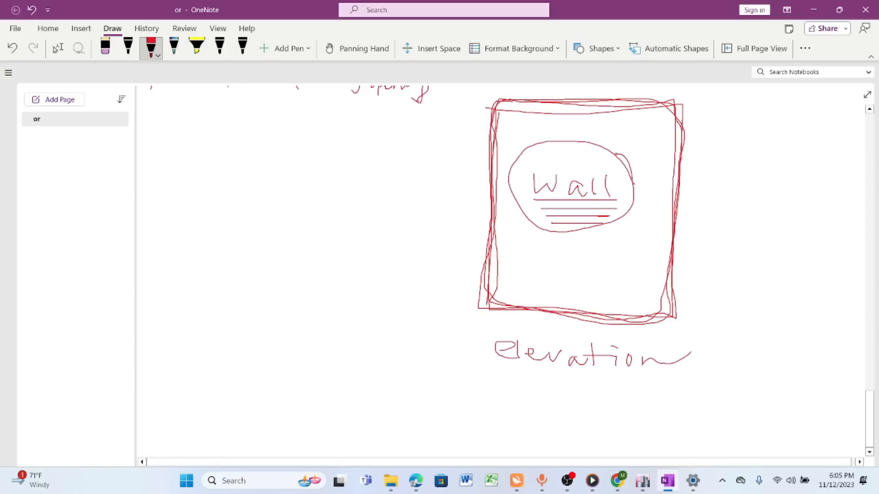
# - Divide the wall sketch with three vertical lines and add a circled "P" beside it with a leader to the wall
pyautogui.moveTo(545, 106); pyautogui.dragTo(538, 221)
pyautogui.moveTo(583, 100); pyautogui.dragTo(585, 323)
pyautogui.moveTo(640, 107); pyautogui.dragTo(645, 326)
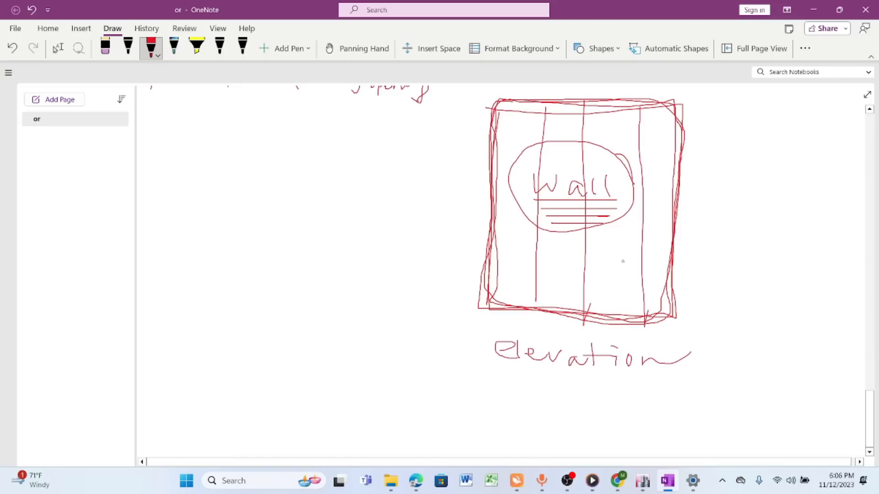
pyautogui.moveTo(710, 186)
pyautogui.mouseDown()
pyautogui.moveTo(696, 269)
pyautogui.moveTo(723, 199)
pyautogui.mouseUp()
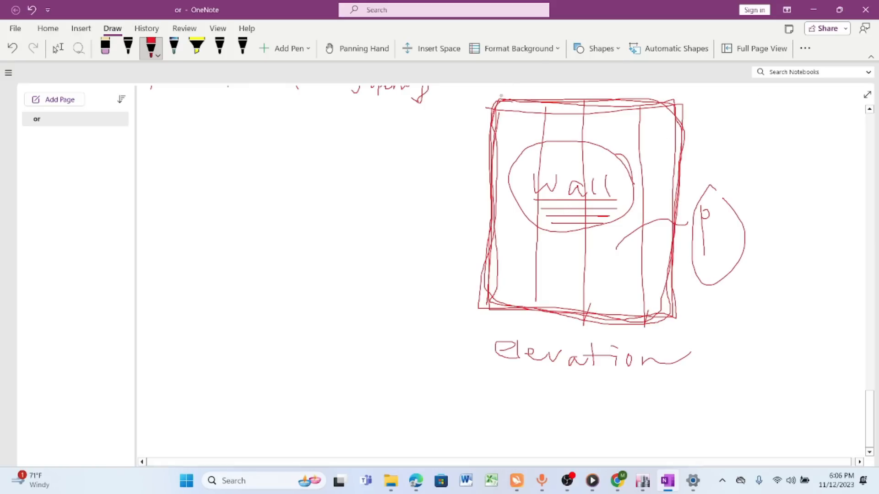
# - Minimise OneNote, return to ETABS and examine the wall spandrel labels on elevation B3 over its full height and at the base
pyautogui.click(840, 10)
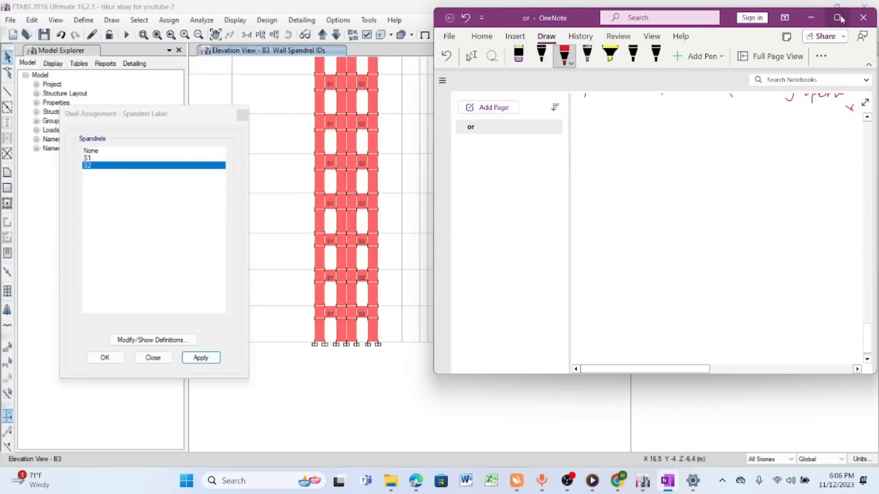
pyautogui.click(817, 15)
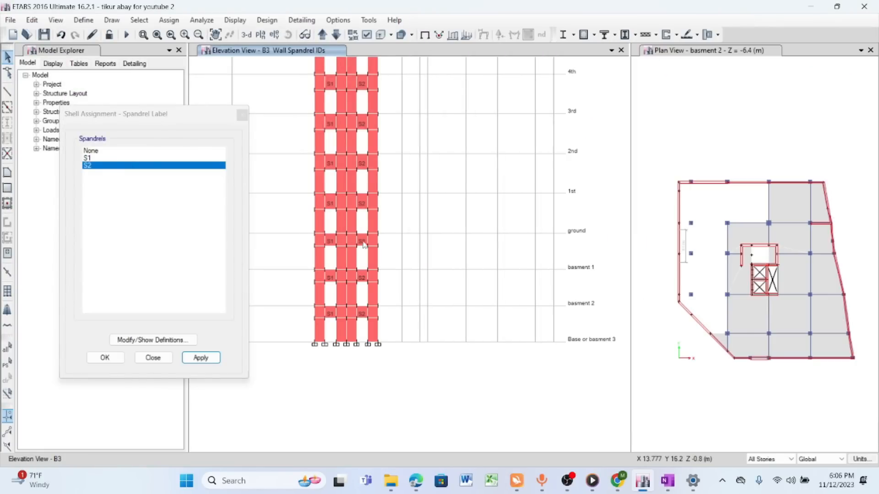
pyautogui.click(215, 35)
pyautogui.moveTo(421, 239); pyautogui.dragTo(419, 279)
pyautogui.scroll(-4, 400, 223)
pyautogui.scroll(4, 415, 192)
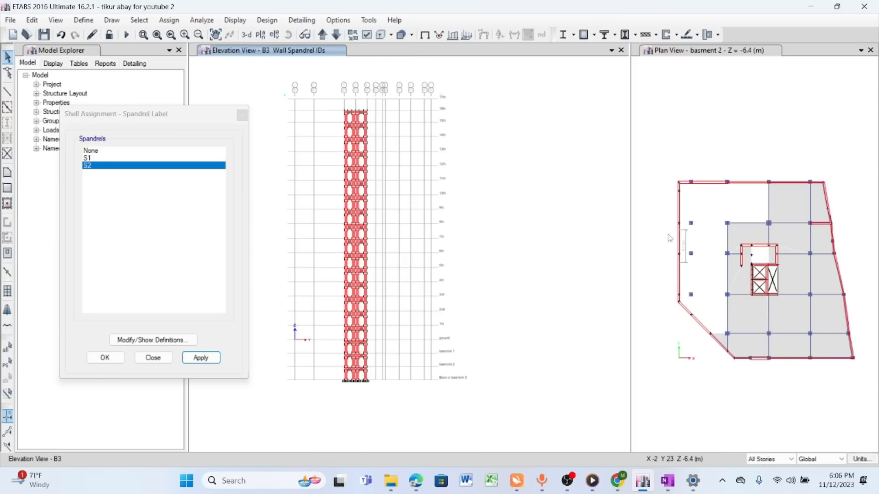
pyautogui.scroll(6, 376, 364)
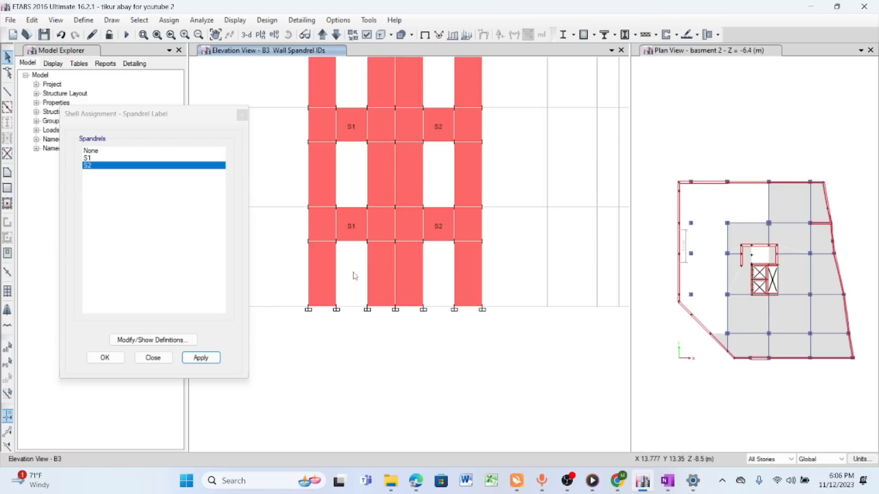
pyautogui.scroll(-5, 378, 298)
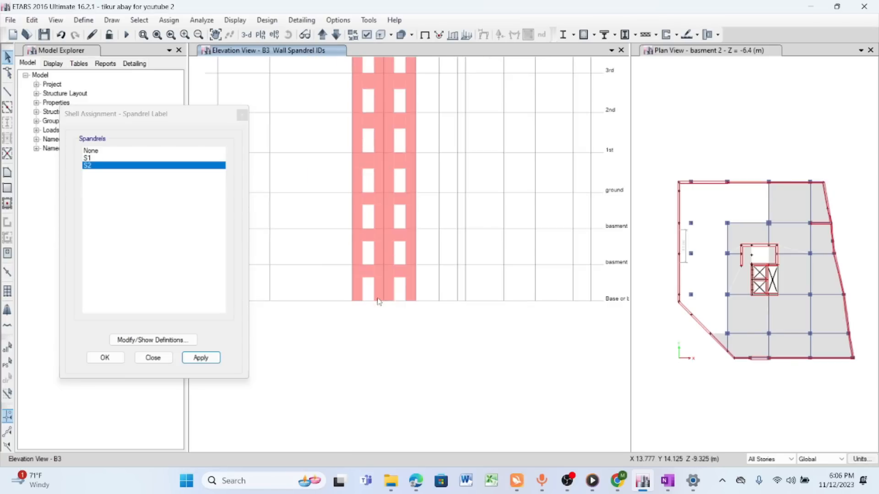
pyautogui.click(216, 36)
pyautogui.moveTo(424, 174); pyautogui.dragTo(382, 219)
pyautogui.scroll(-5, 359, 205)
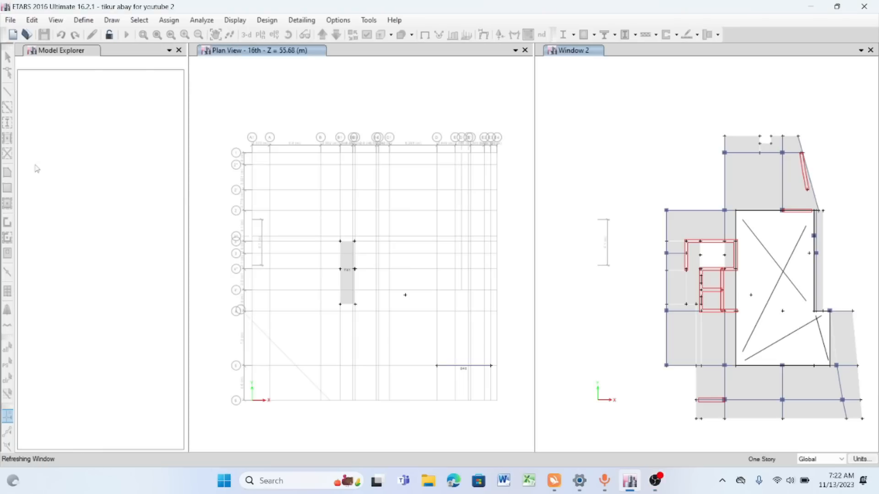
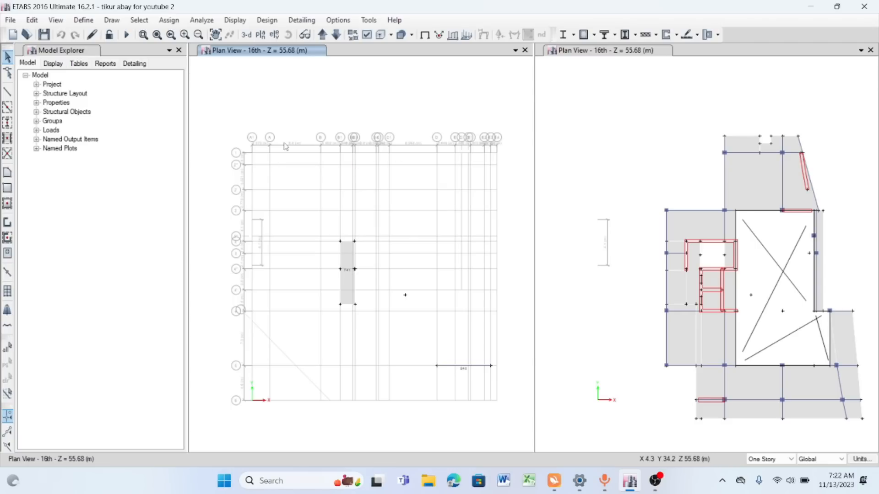
# - Select all walls with properties RETAINING WALL250, WALL300, WALL400 and WALL500, and show only them in the gridded plan
pyautogui.scroll(-3, 285, 146)
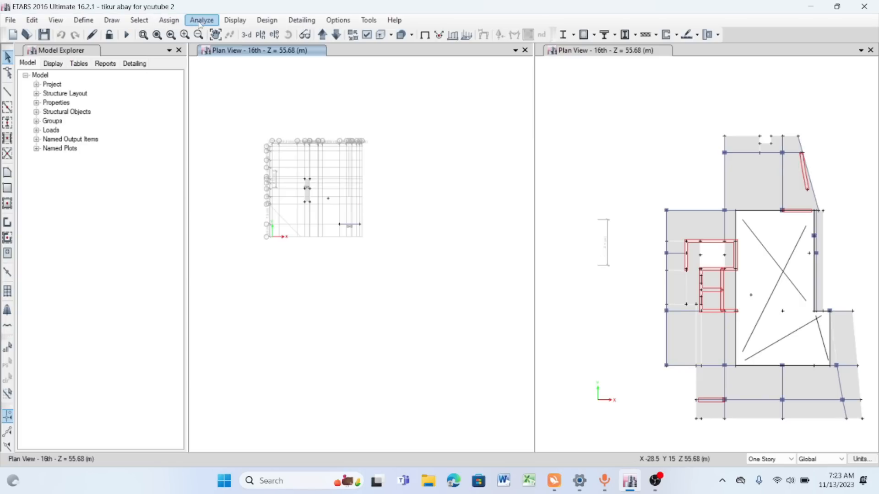
pyautogui.click(140, 20)
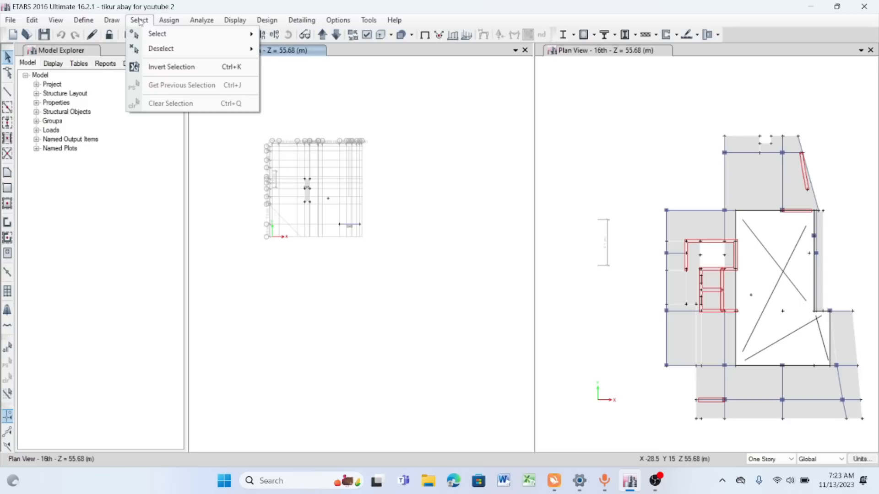
pyautogui.moveTo(171, 35)
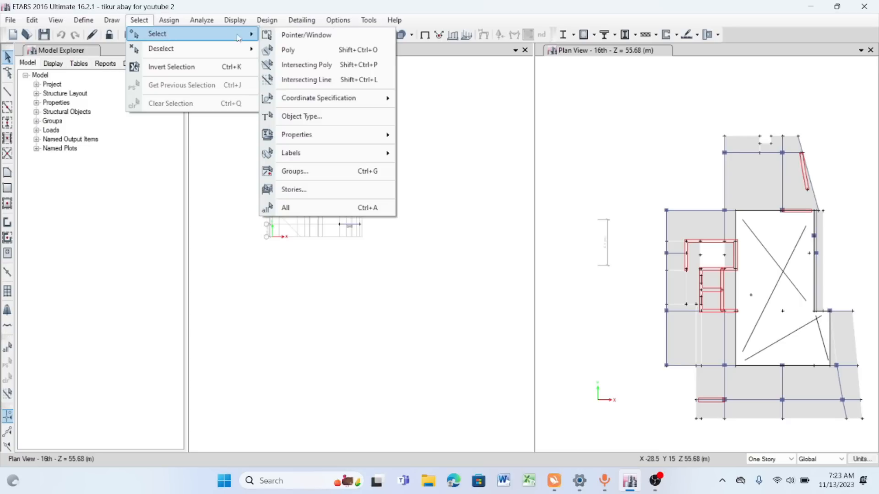
pyautogui.moveTo(327, 138)
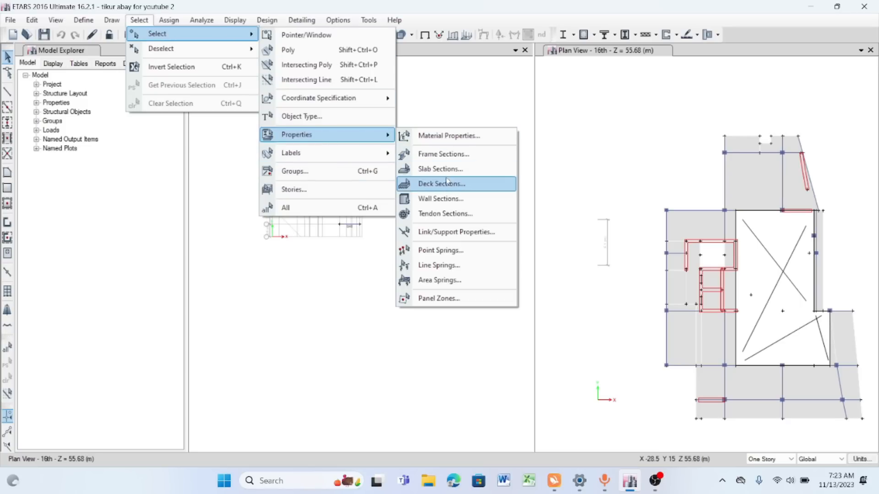
pyautogui.click(448, 200)
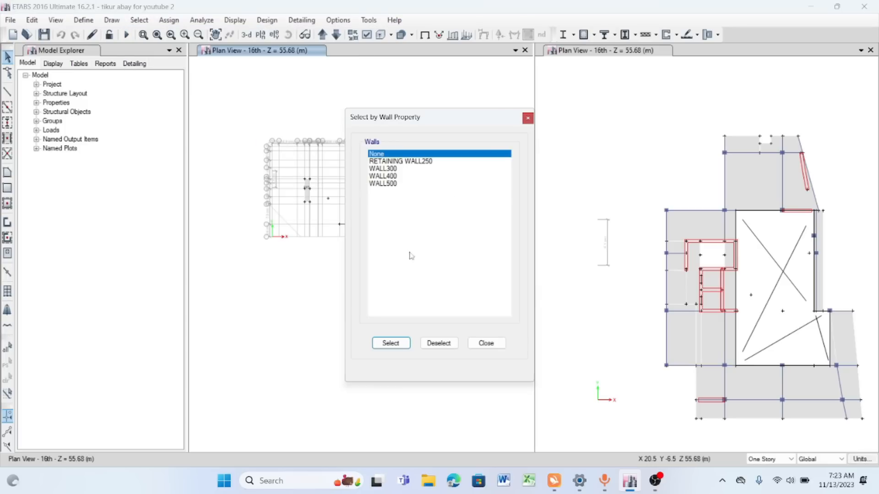
pyautogui.click(386, 161)
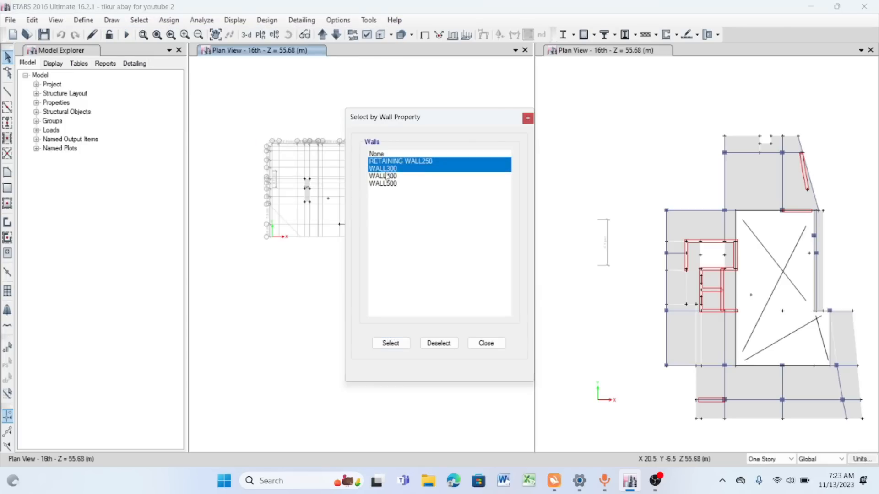
pyautogui.keyDown('shift'); pyautogui.click(387, 183); pyautogui.keyUp('shift')
pyautogui.click(393, 344)
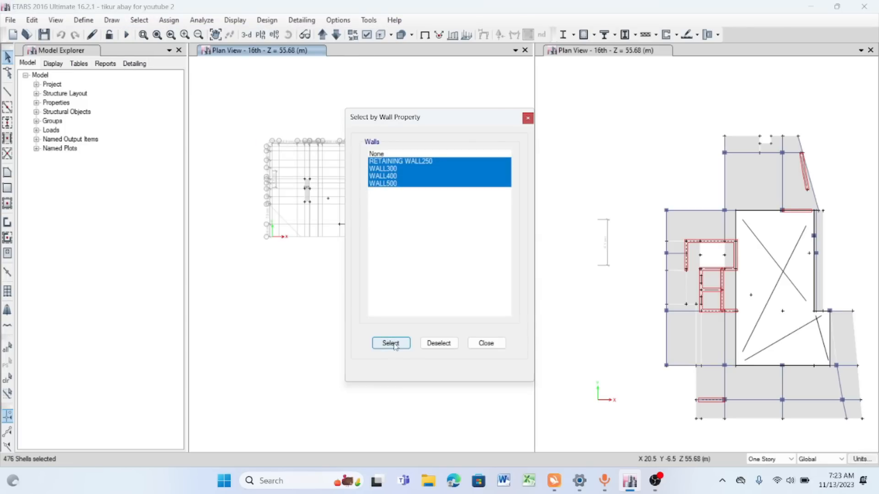
pyautogui.click(486, 343)
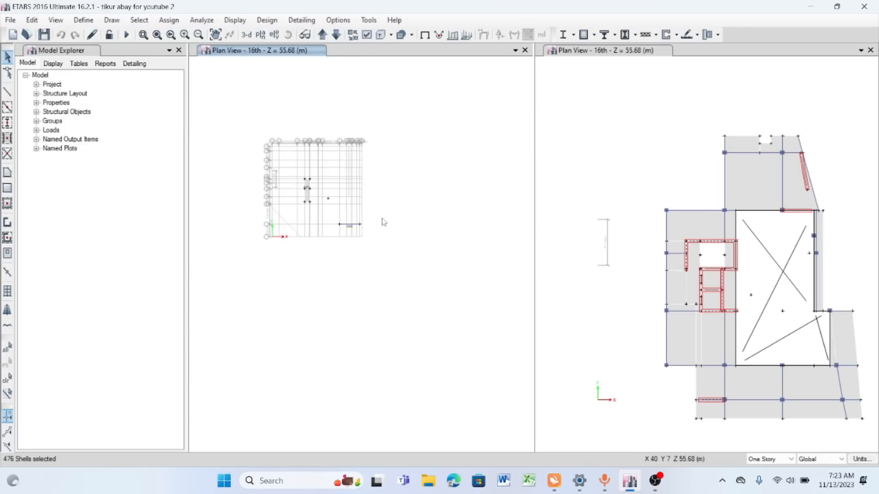
pyautogui.rightClick(298, 99)
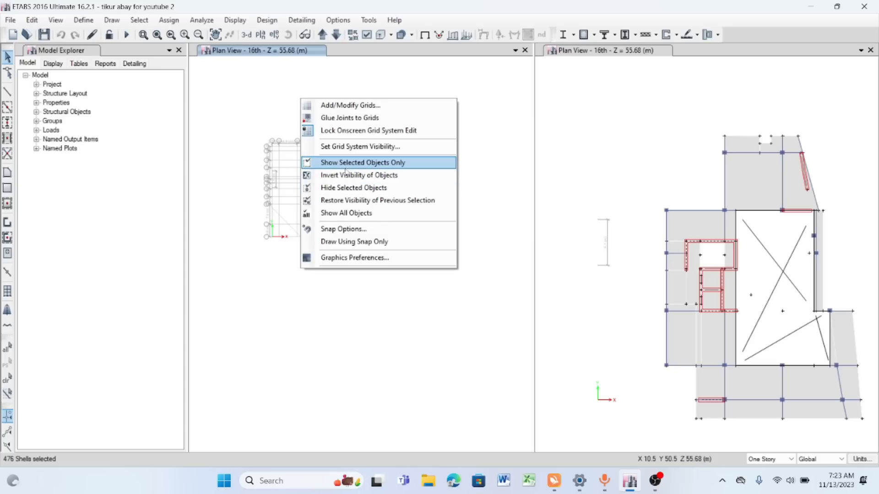
pyautogui.click(352, 164)
# - Examine the core and outlying shear walls with their labels on the 16th storey plan
pyautogui.scroll(5, 322, 173)
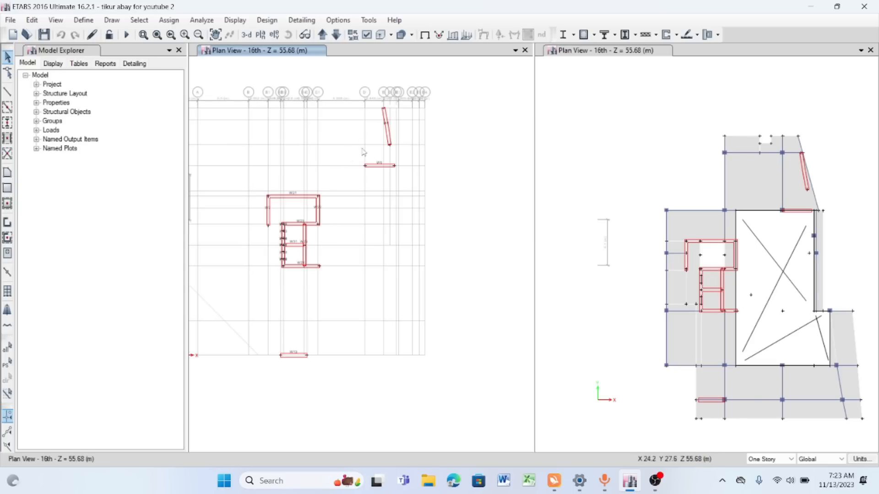
pyautogui.scroll(3, 301, 250)
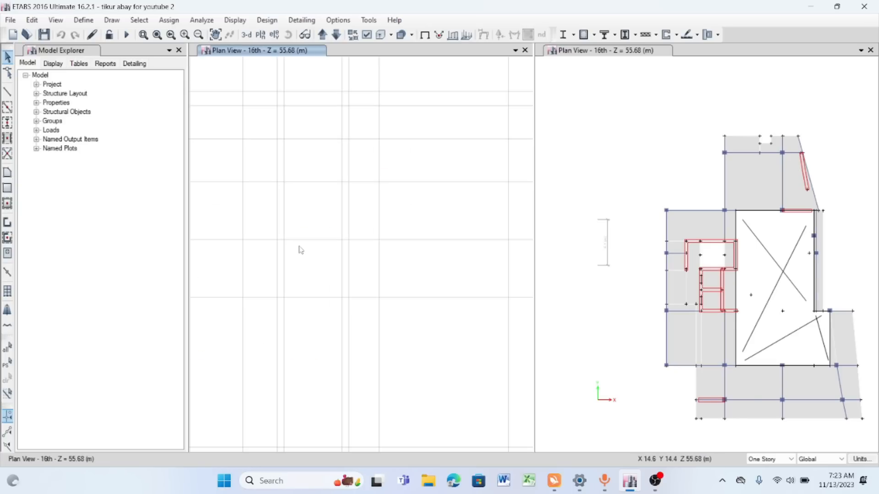
pyautogui.scroll(3, 291, 210)
pyautogui.scroll(-3, 325, 143)
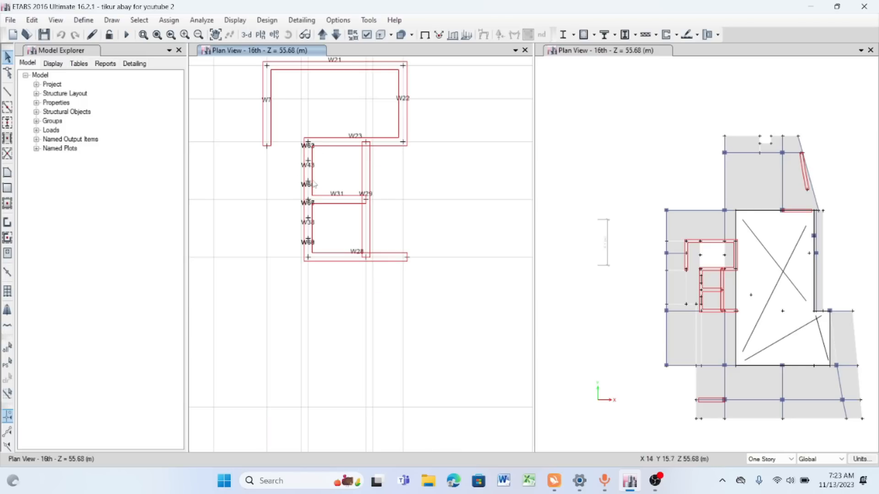
pyautogui.scroll(3, 308, 161)
pyautogui.scroll(-3, 315, 155)
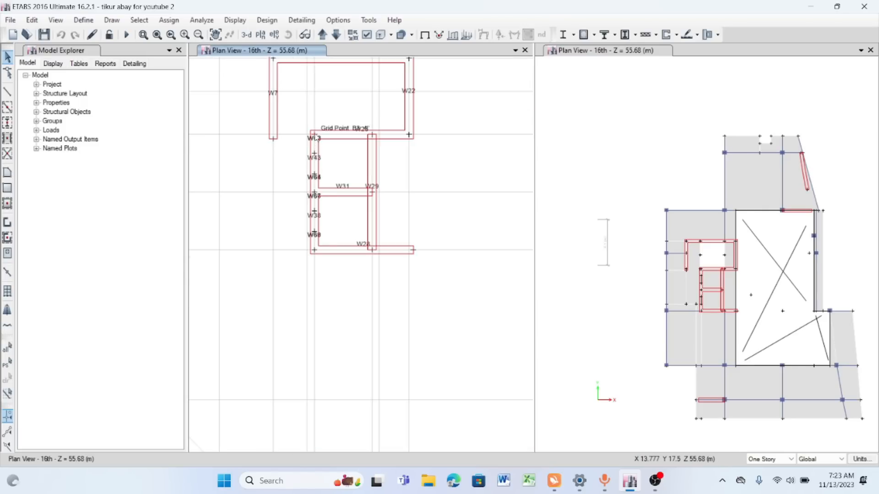
pyautogui.moveTo(331, 159); pyautogui.dragTo(321, 200, button='middle')
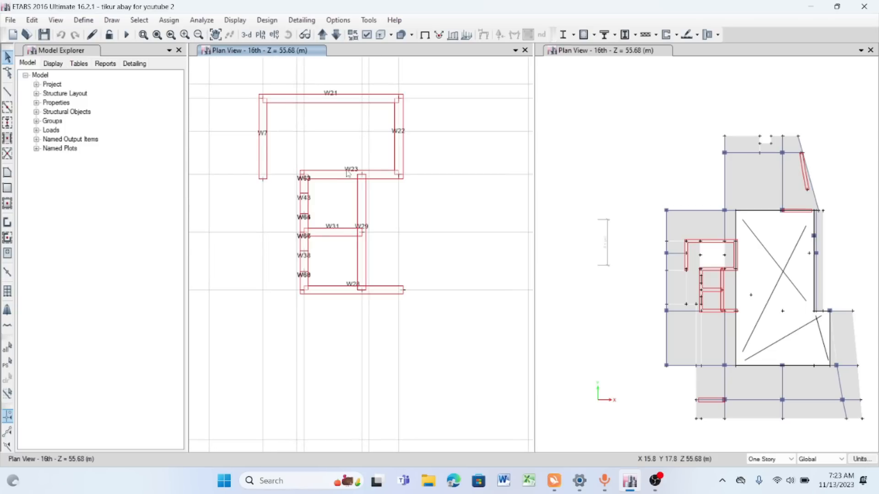
pyautogui.scroll(-3, 339, 186)
pyautogui.scroll(3, 333, 176)
pyautogui.scroll(-3, 333, 174)
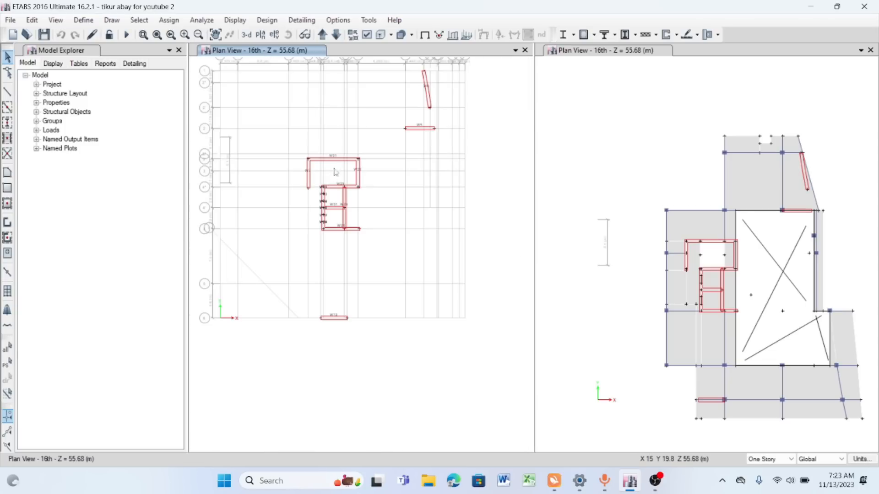
pyautogui.scroll(3, 311, 185)
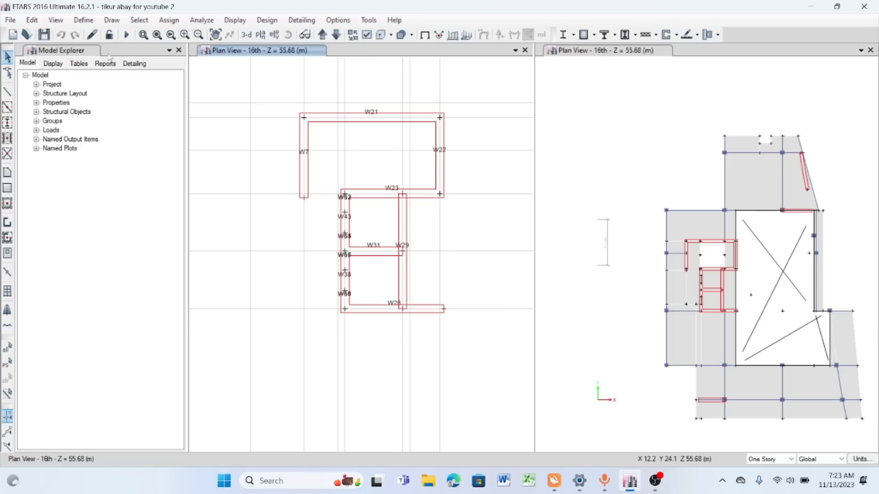
pyautogui.scroll(-3, 339, 149)
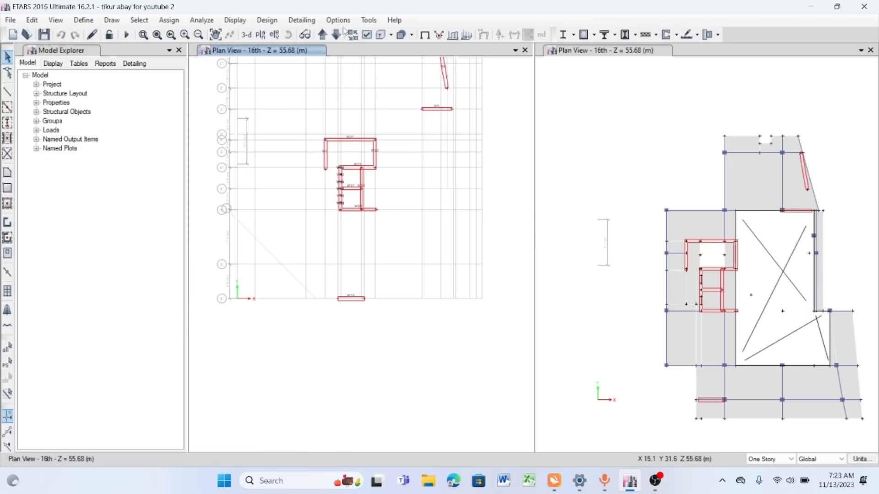
# - Display the basment 2 plan in the gridded view and examine its retaining walls
pyautogui.click(261, 34)
pyautogui.scroll(-1, 414, 312)
pyautogui.click(385, 332)
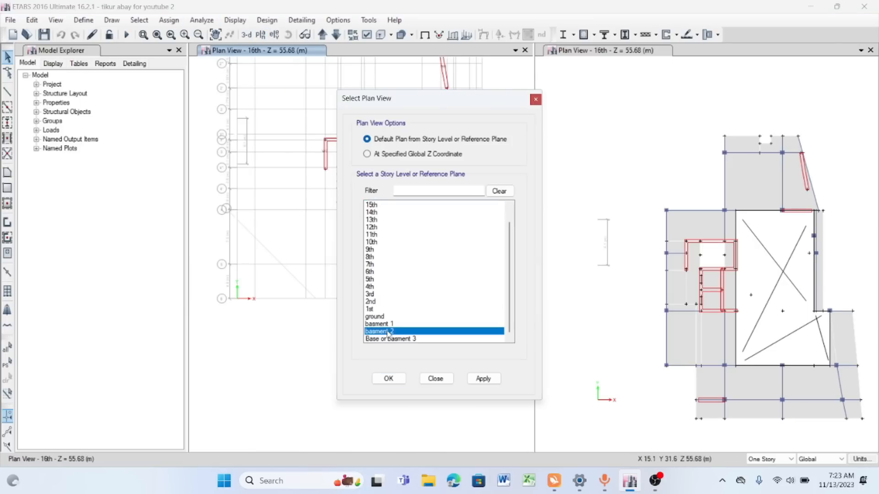
pyautogui.click(484, 379)
pyautogui.click(388, 379)
pyautogui.scroll(3, 289, 137)
pyautogui.scroll(-3, 297, 108)
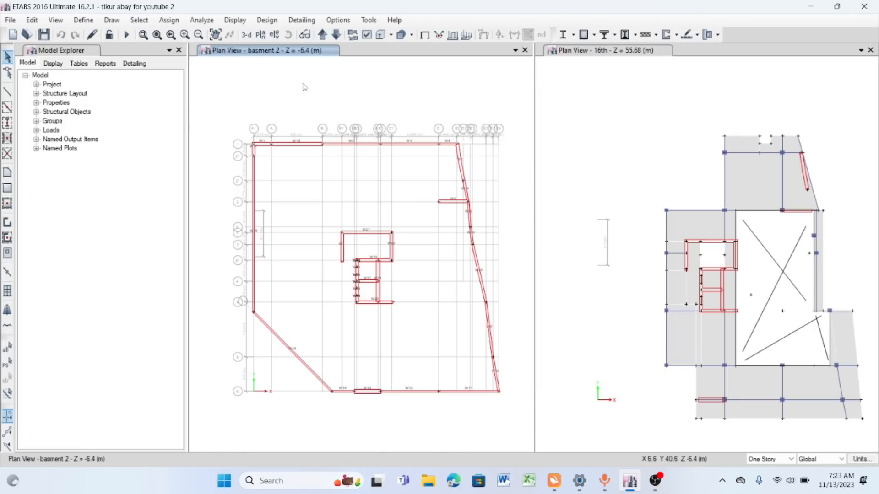
pyautogui.scroll(3, 297, 152)
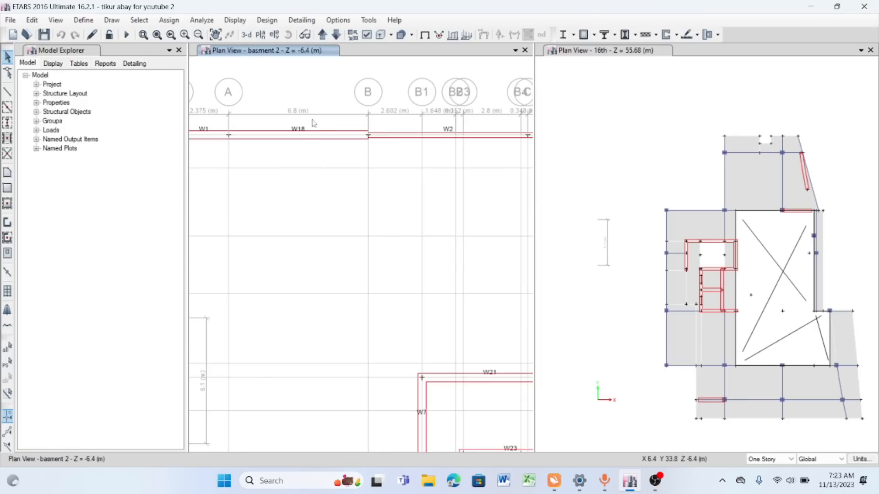
pyautogui.scroll(-5, 313, 123)
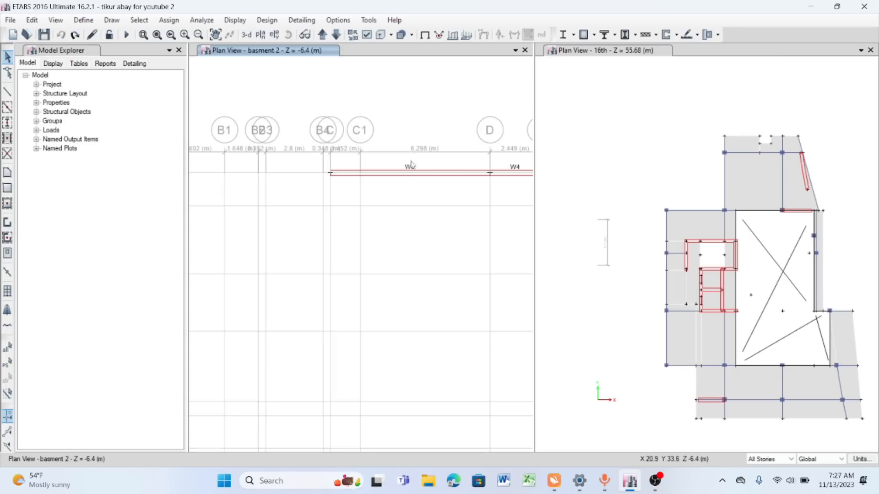
# - Divide basement wall W3 between grids C and D into 10 by 1 areas
pyautogui.click(407, 173)
pyautogui.scroll(-3, 408, 175)
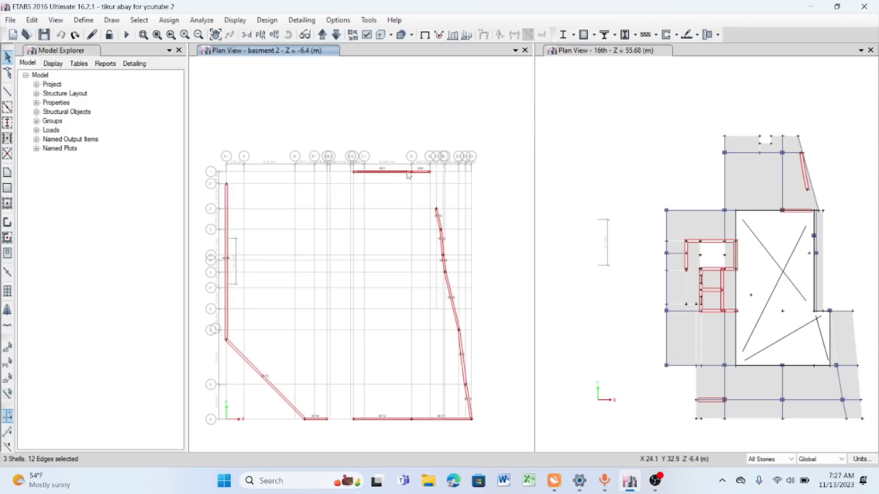
pyautogui.scroll(3, 408, 175)
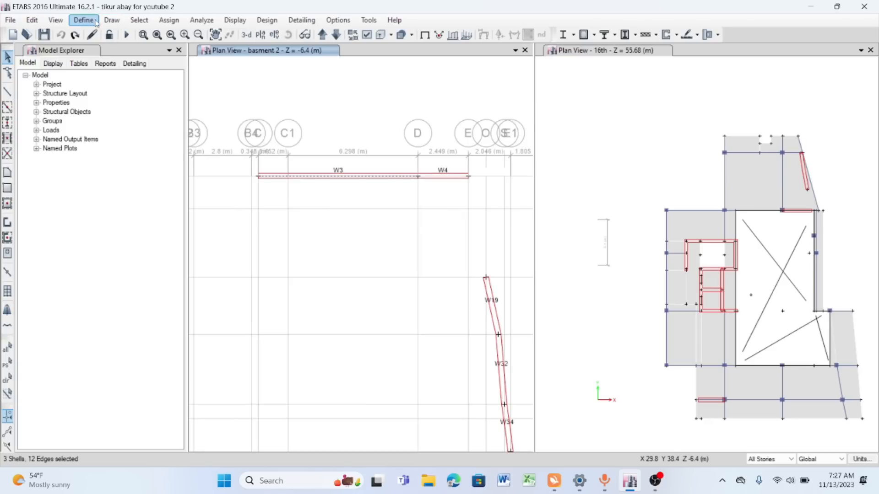
pyautogui.click(33, 21)
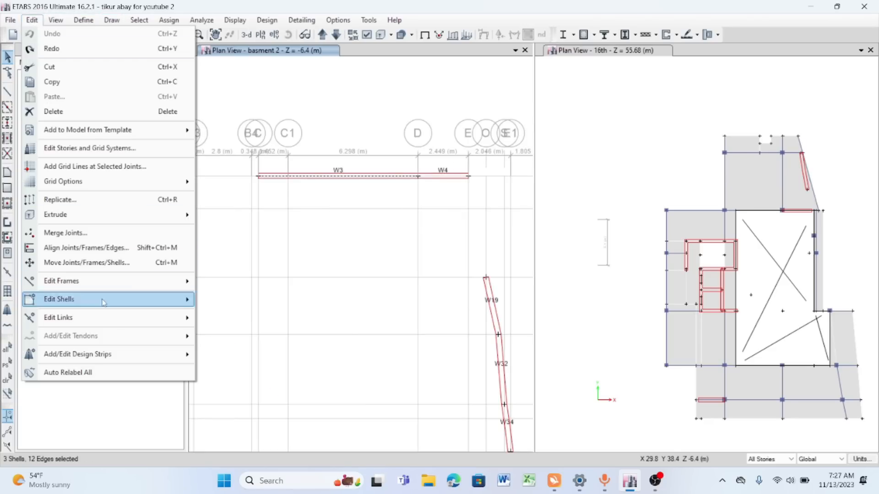
pyautogui.moveTo(101, 300)
pyautogui.click(240, 291)
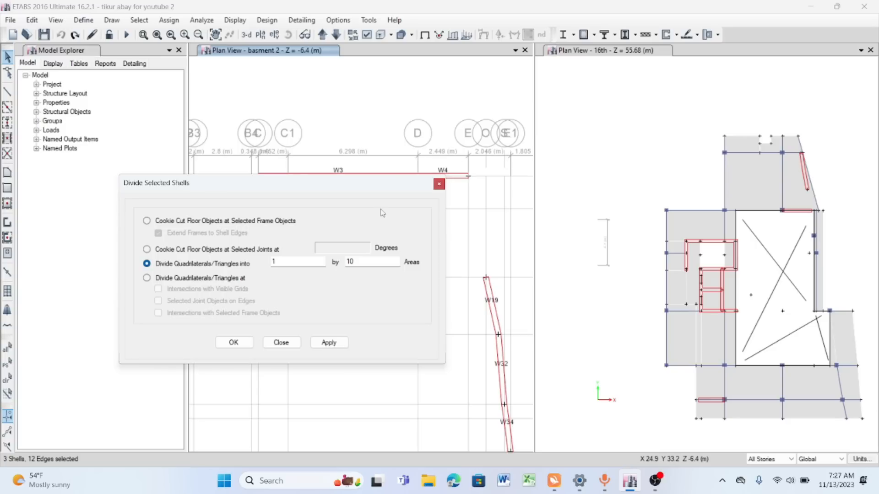
pyautogui.doubleClick(365, 259)
pyautogui.doubleClick(292, 262)
pyautogui.click(330, 342)
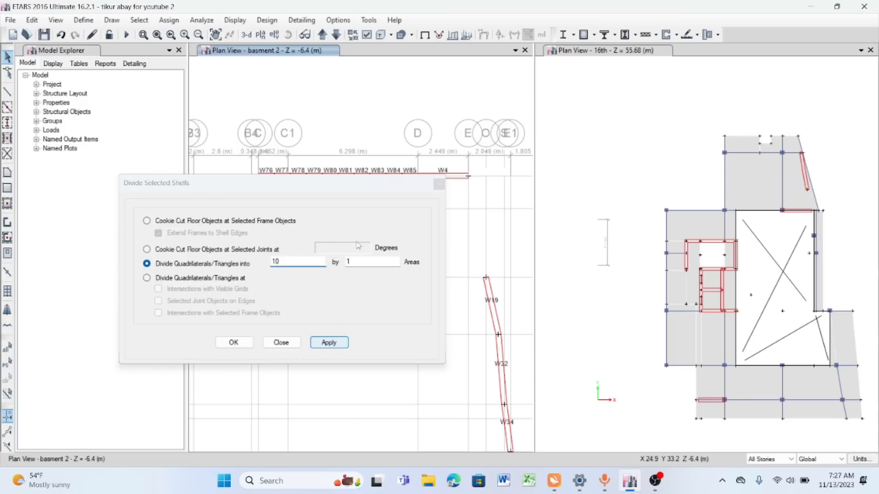
# - Check the geometry of basement wall W4 between grids D and E and divide it into 3 by 1 areas
pyautogui.moveTo(342, 186); pyautogui.dragTo(248, 236)
pyautogui.scroll(5, 477, 181)
pyautogui.click(371, 173)
pyautogui.rightClick(371, 172)
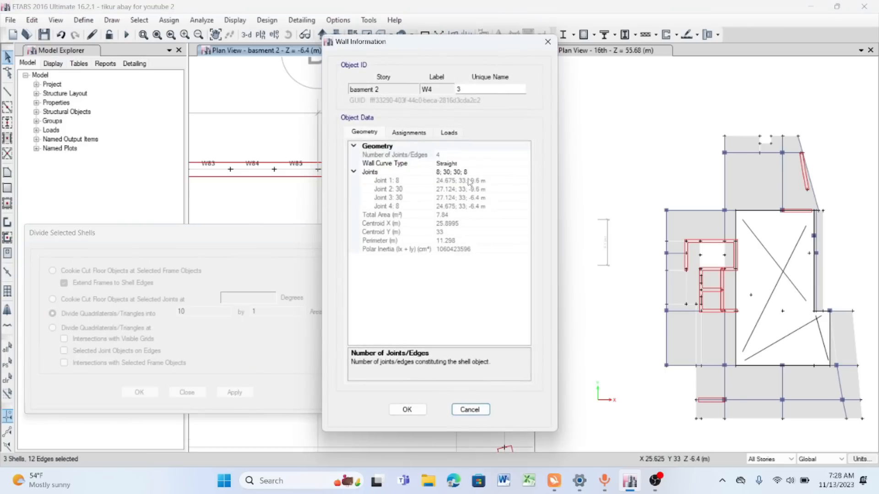
pyautogui.click(547, 42)
pyautogui.rightClick(442, 178)
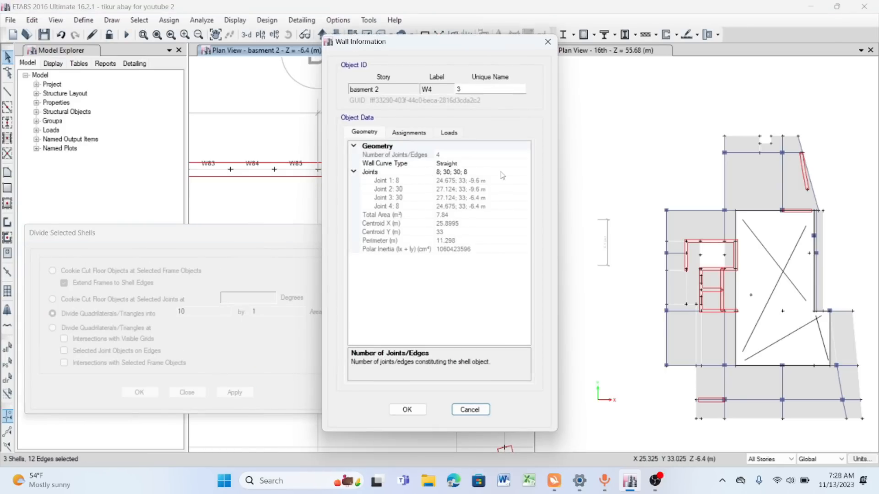
pyautogui.click(548, 41)
pyautogui.scroll(-3, 392, 149)
pyautogui.scroll(3, 393, 150)
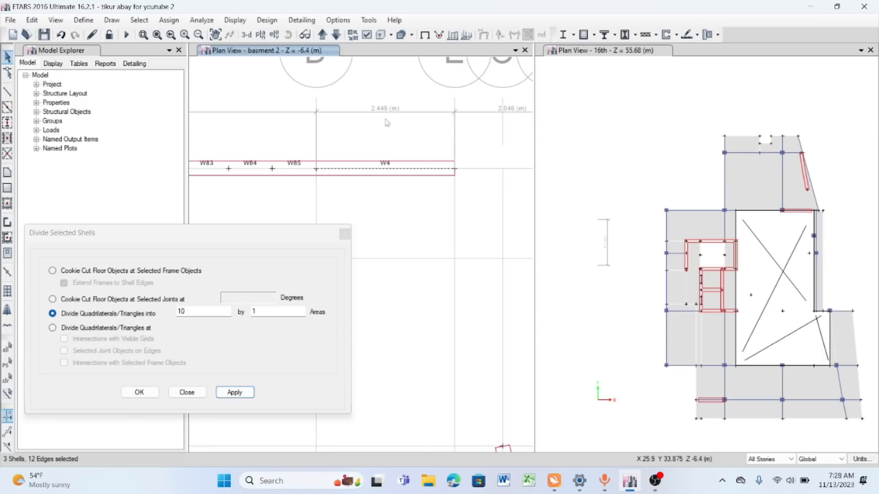
pyautogui.doubleClick(184, 310)
pyautogui.write('3')
pyautogui.click(235, 392)
# - Check the geometry of sloping perimeter wall W19 and divide it into 6 by 1 areas
pyautogui.scroll(-3, 441, 144)
pyautogui.scroll(3, 447, 193)
pyautogui.click(408, 173)
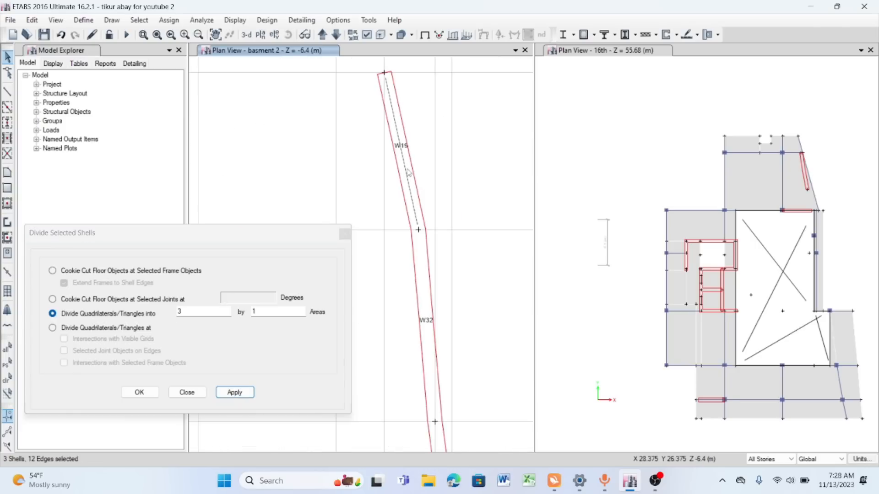
pyautogui.rightClick(408, 173)
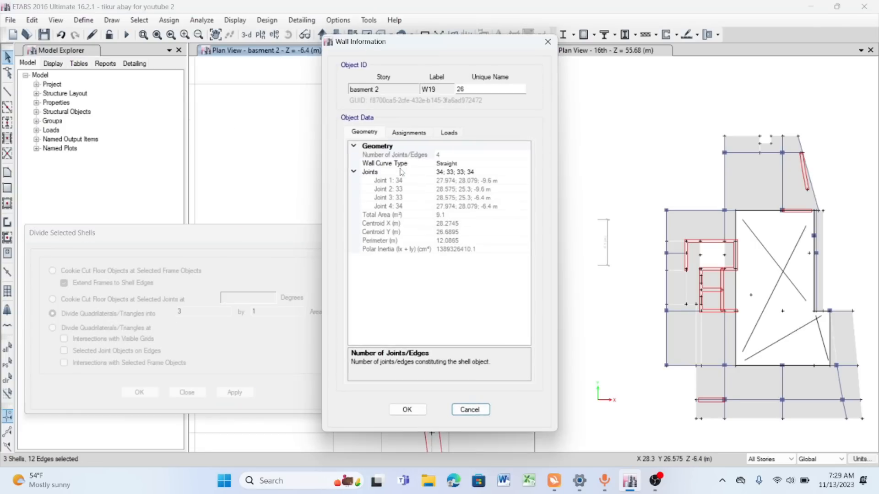
pyautogui.click(548, 42)
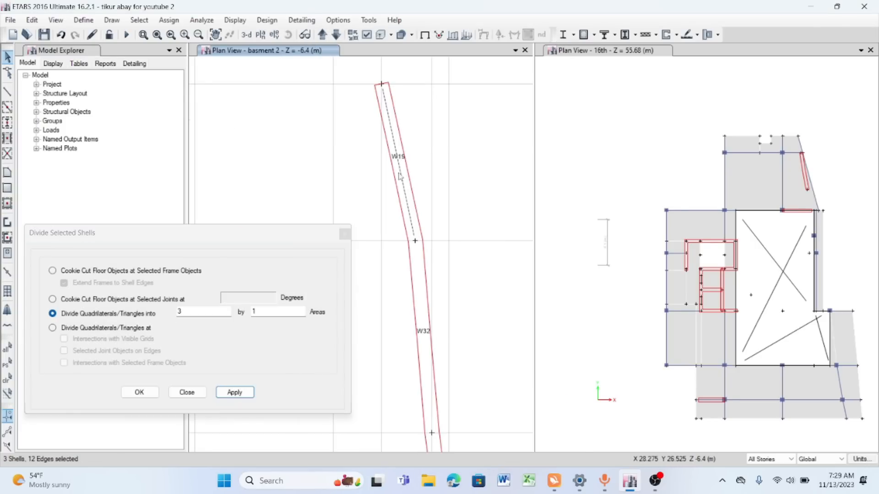
pyautogui.doubleClick(190, 312)
pyautogui.write('6')
pyautogui.click(234, 393)
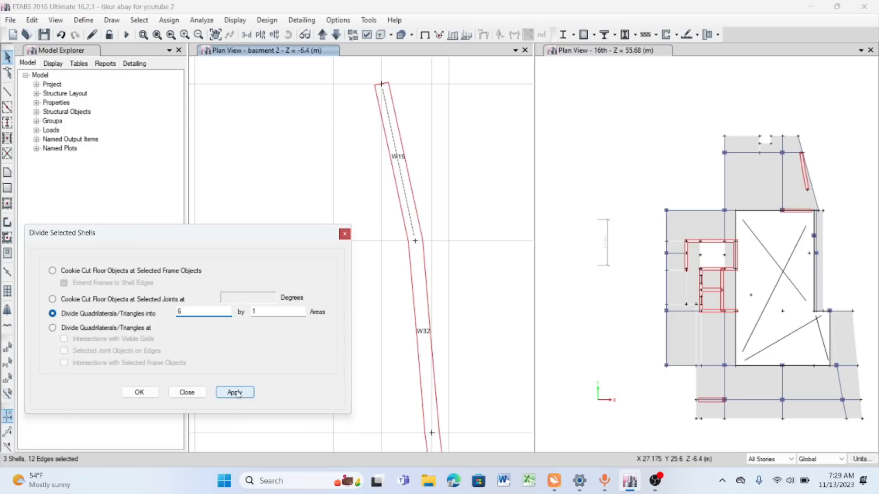
# - Divide perimeter walls W32 and W34 into 4 by 1 areas and wall W35 into 10 by 1 areas
pyautogui.doubleClick(181, 312)
pyautogui.write('4')
pyautogui.click(229, 391)
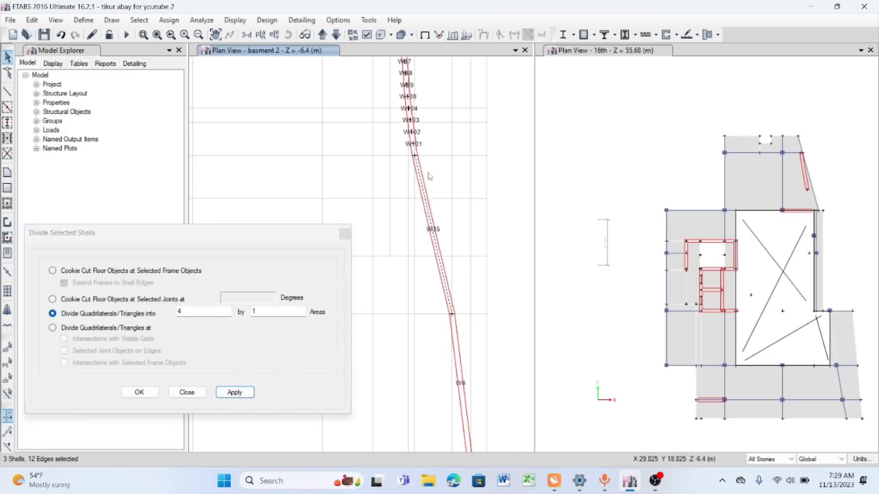
pyautogui.doubleClick(181, 312)
pyautogui.write('10')
pyautogui.click(233, 393)
# - Divide perimeter wall W9 into 7 by 1 areas
pyautogui.moveTo(455, 341); pyautogui.dragTo(434, 246, button='middle')
pyautogui.click(434, 247)
pyautogui.doubleClick(220, 312)
pyautogui.write('7')
pyautogui.click(235, 393)
# - Divide basement perimeter wall W10 at the southeast corner into 5 by 1 areas
pyautogui.scroll(-5, 415, 215)
pyautogui.scroll(5, 412, 281)
pyautogui.click(453, 207)
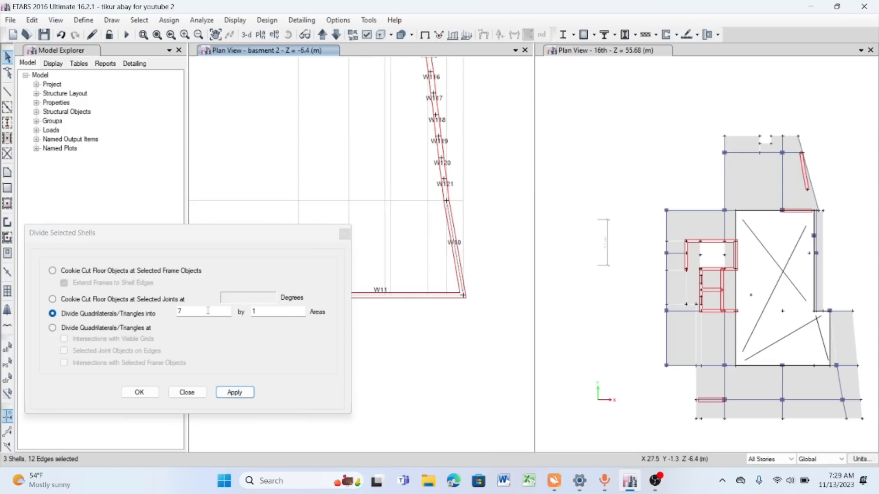
pyautogui.doubleClick(180, 312)
pyautogui.write('5')
pyautogui.click(234, 393)
# - Divide the south perimeter wall W11 into smaller wall areas
pyautogui.scroll(-5, 489, 233)
pyautogui.scroll(5, 476, 256)
pyautogui.scroll(-4, 464, 243)
pyautogui.click(429, 230)
pyautogui.moveTo(190, 311); pyautogui.dragTo(149, 313)
pyautogui.click(237, 390)
# - Divide the south perimeter wall immediately east of W14 into 6 by 1 areas
pyautogui.scroll(-5, 475, 248)
pyautogui.scroll(10, 447, 244)
pyautogui.click(419, 230)
pyautogui.write('6')
pyautogui.click(235, 393)
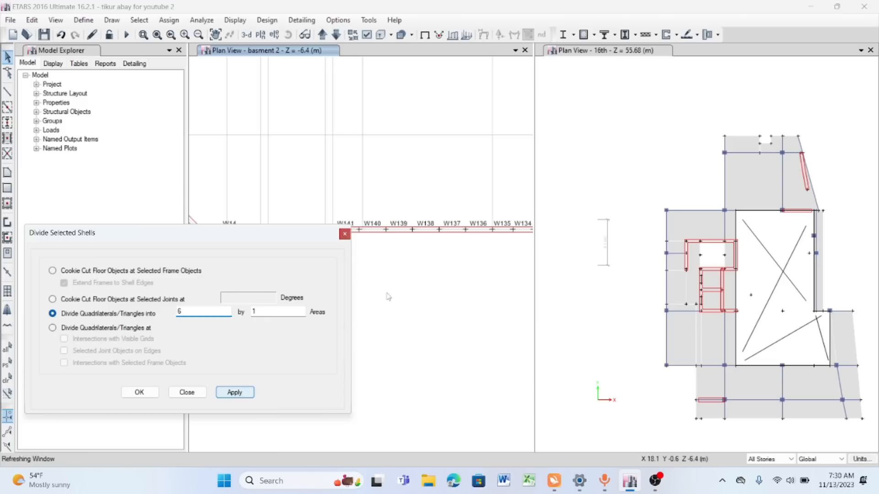
# - Divide south perimeter wall W14 into 4 by 1 areas
pyautogui.scroll(-5, 403, 183)
pyautogui.scroll(8, 402, 166)
pyautogui.click(402, 166)
pyautogui.moveTo(188, 312); pyautogui.dragTo(160, 313)
pyautogui.write('4')
pyautogui.click(234, 393)
# - Divide the diagonal southwest perimeter wall into 15 by 1 areas
pyautogui.scroll(-4, 320, 206)
pyautogui.scroll(6, 302, 174)
pyautogui.click(301, 174)
pyautogui.scroll(-2, 301, 174)
pyautogui.click(234, 393)
# - Divide west perimeter wall W16 into 15 by 1 areas
pyautogui.scroll(-4, 426, 302)
pyautogui.scroll(4, 358, 194)
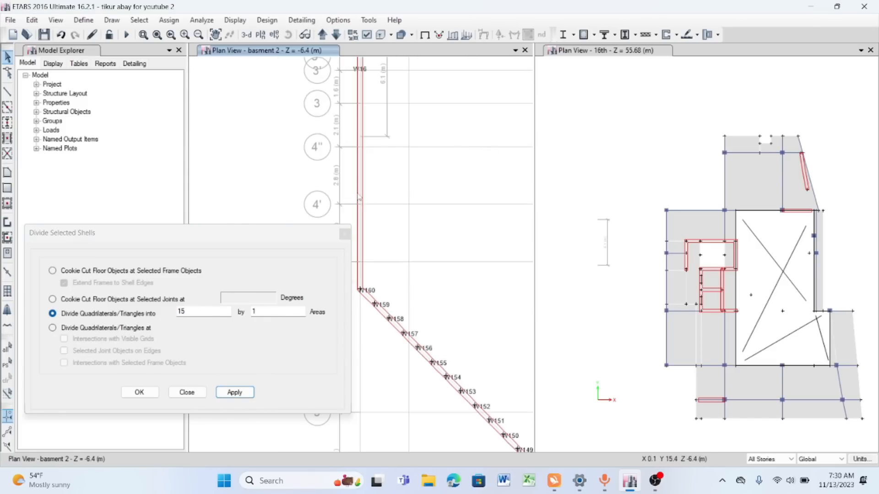
pyautogui.click(359, 193)
pyautogui.scroll(-4, 388, 215)
pyautogui.click(236, 394)
# - Display the full basement 2 plan and examine the divisions of the perimeter retaining walls
pyautogui.moveTo(456, 87); pyautogui.dragTo(392, 124, button='middle')
pyautogui.rightClick(243, 73)
pyautogui.click(293, 176)
pyautogui.scroll(4, 448, 122)
pyautogui.scroll(-6, 412, 123)
pyautogui.scroll(3, 390, 124)
pyautogui.scroll(-2, 390, 124)
pyautogui.scroll(2, 278, 114)
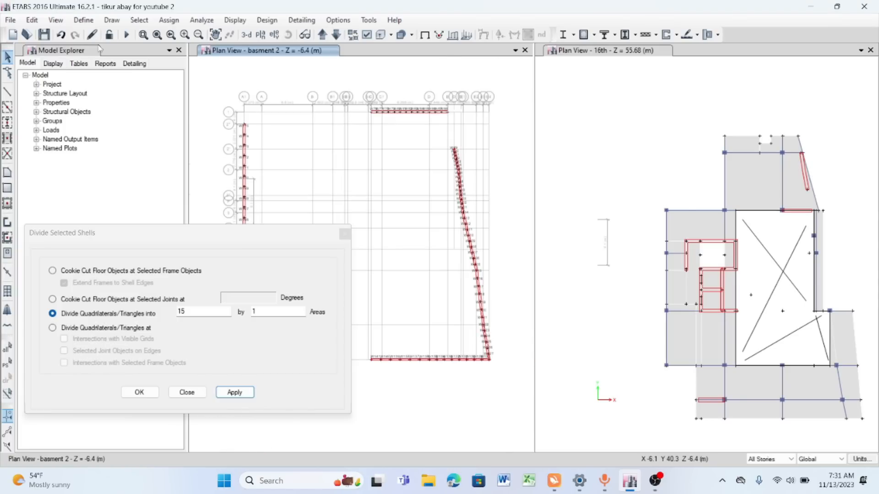
# - Select the shear walls and isolate them in the basement 2 plan view
pyautogui.click(139, 20)
pyautogui.moveTo(174, 42)
pyautogui.moveTo(337, 141)
pyautogui.click(449, 199)
pyautogui.moveTo(396, 168); pyautogui.dragTo(396, 184)
pyautogui.click(392, 343)
pyautogui.click(486, 344)
pyautogui.rightClick(276, 76)
pyautogui.click(281, 142)
# - Divide shear walls W17 and W1 into 2 by 1 areas and wall W18 into 7 by 1 areas
pyautogui.scroll(-3, 428, 148)
pyautogui.scroll(6, 365, 136)
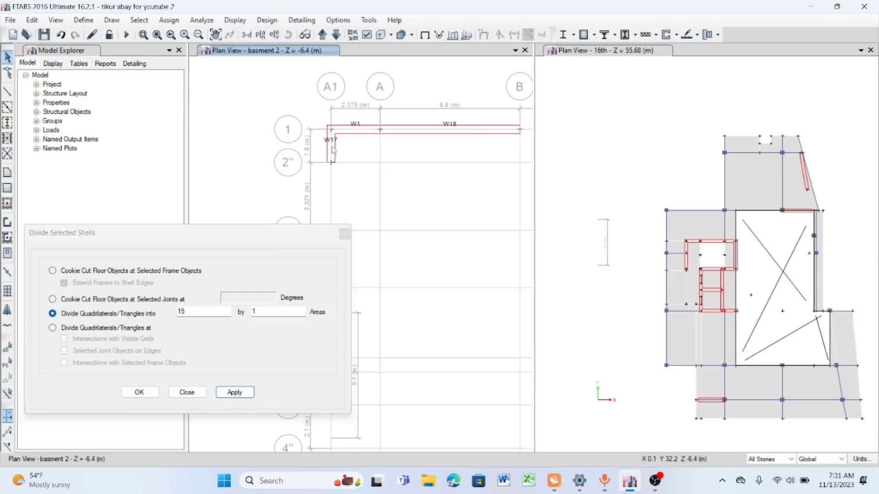
pyautogui.click(331, 147)
pyautogui.doubleClick(222, 311)
pyautogui.write('2')
pyautogui.click(234, 392)
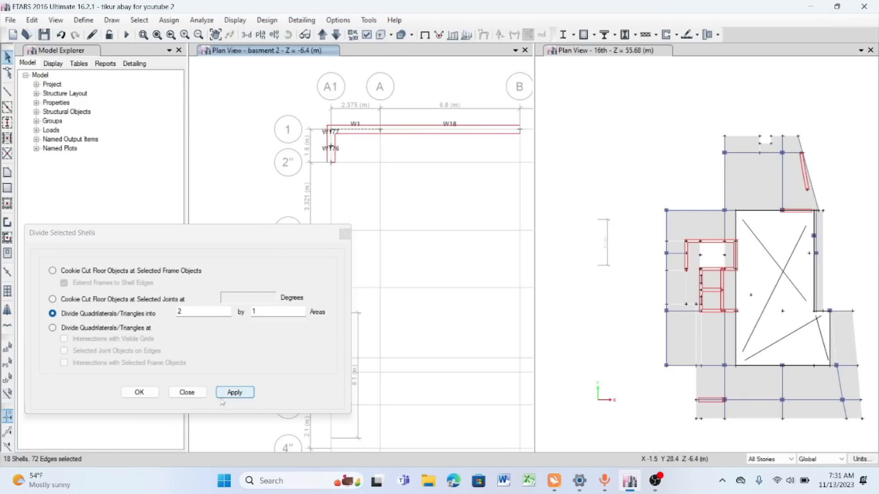
pyautogui.doubleClick(196, 311)
pyautogui.write('7')
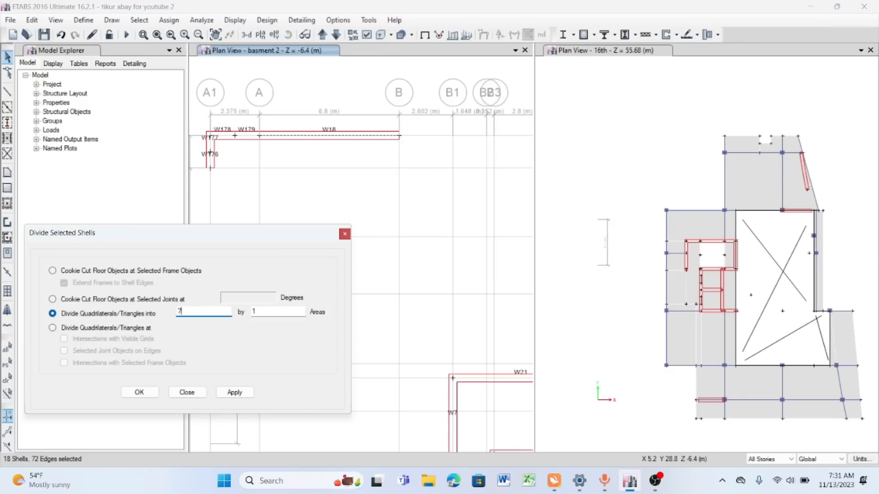
pyautogui.click(234, 393)
# - Divide the sloping shear wall W6 near grid E into 4 by 1 areas
pyautogui.scroll(-5, 259, 157)
pyautogui.scroll(5, 457, 174)
pyautogui.click(408, 160)
pyautogui.doubleClick(188, 310)
pyautogui.write('4')
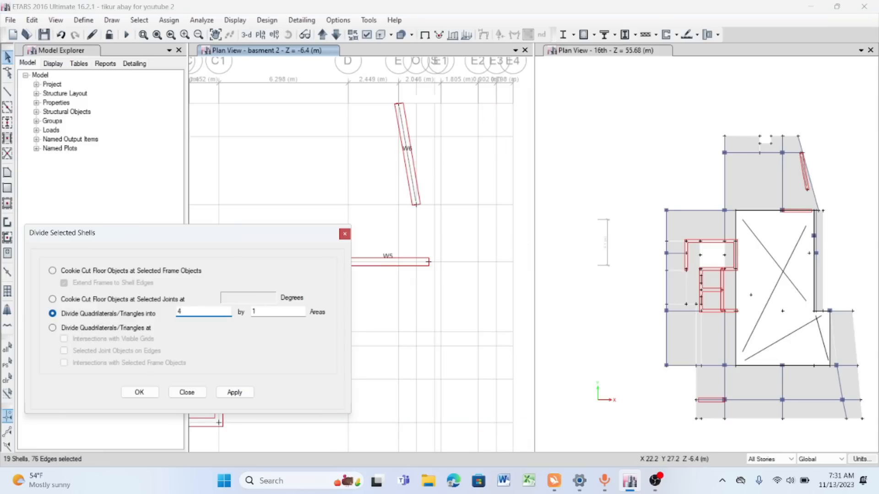
pyautogui.click(234, 392)
# - Divide wall W5 and both side walls of the upper core into 4 by 1 areas, and the core's top wall into 6 by 1 areas
pyautogui.scroll(-5, 416, 165)
pyautogui.scroll(8, 380, 210)
pyautogui.scroll(-5, 350, 172)
pyautogui.scroll(6, 385, 130)
pyautogui.click(384, 131)
pyautogui.click(235, 392)
pyautogui.click(181, 311)
pyautogui.click(242, 393)
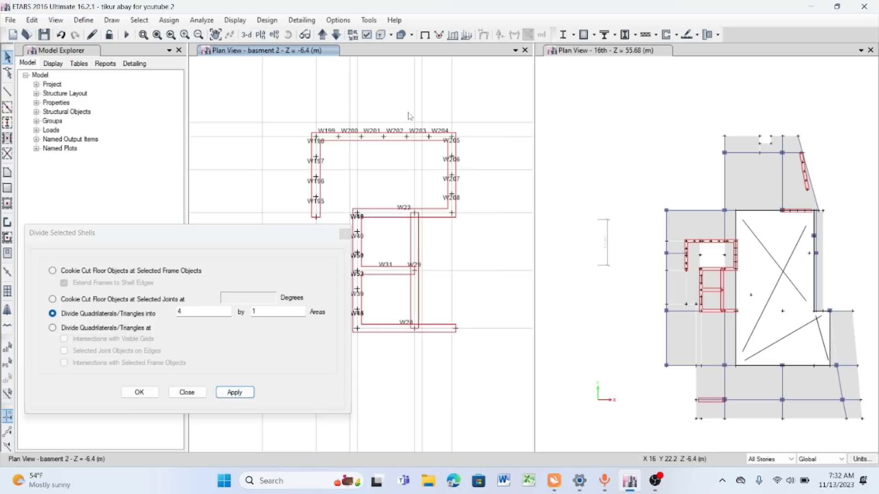
# - Divide core wall W23 into 5 by 1 areas
pyautogui.moveTo(407, 114); pyautogui.dragTo(419, 87, button='middle')
pyautogui.click(412, 187)
pyautogui.doubleClick(181, 312)
pyautogui.write('5')
pyautogui.click(243, 391)
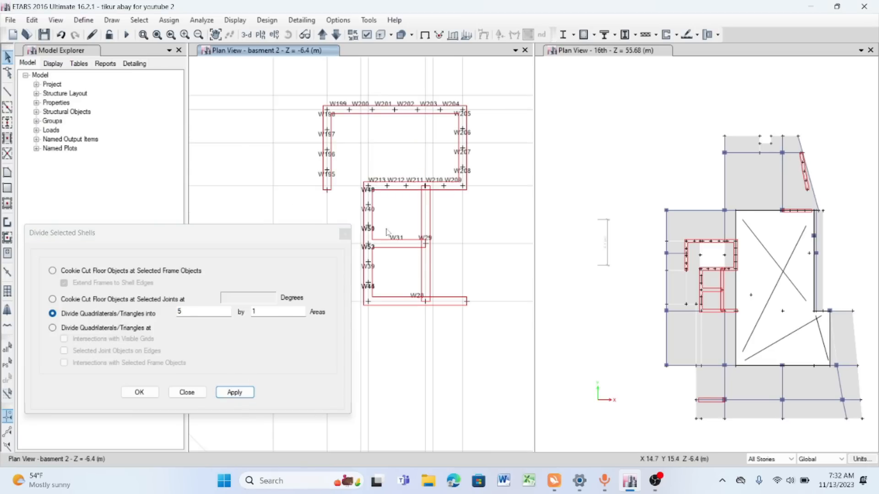
# - Divide core walls W29 and W28 into 5 by 1 areas
pyautogui.scroll(5, 429, 214)
pyautogui.click(419, 200)
pyautogui.scroll(-5, 427, 176)
pyautogui.click(234, 392)
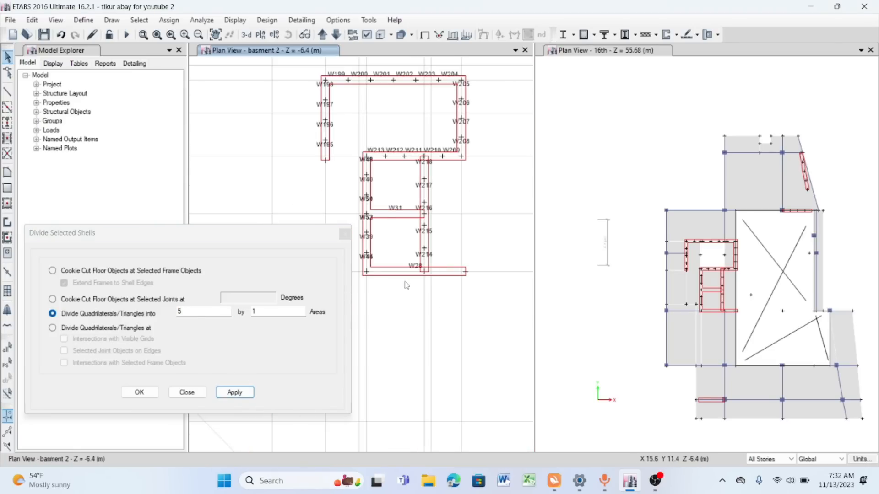
pyautogui.click(235, 392)
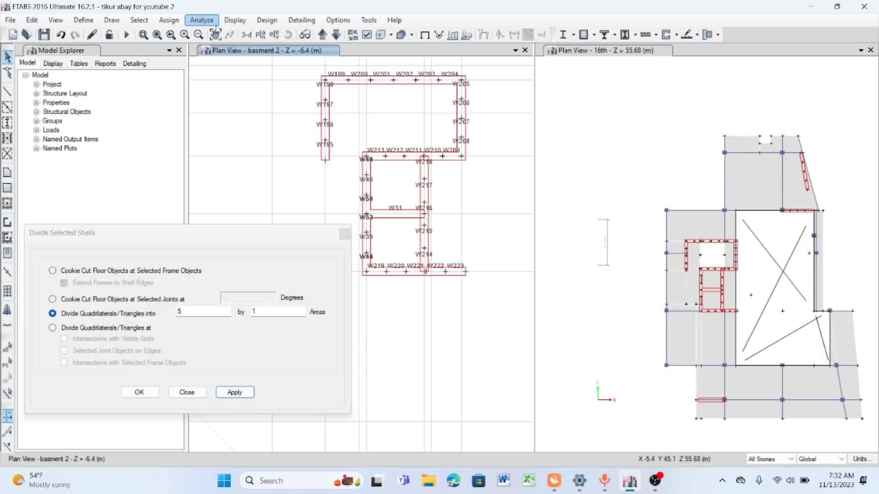
# - Show elevation A1, close the shell division settings and examine the divided wall's supports at the base
pyautogui.click(279, 37)
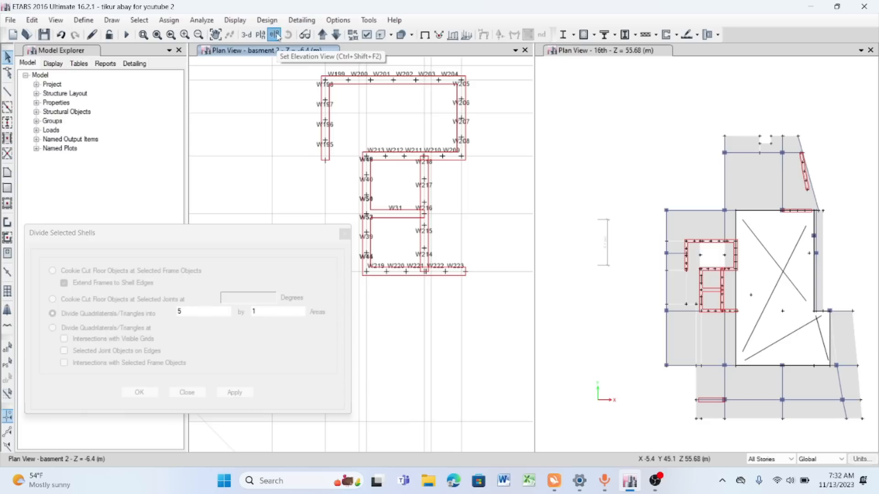
pyautogui.click(484, 383)
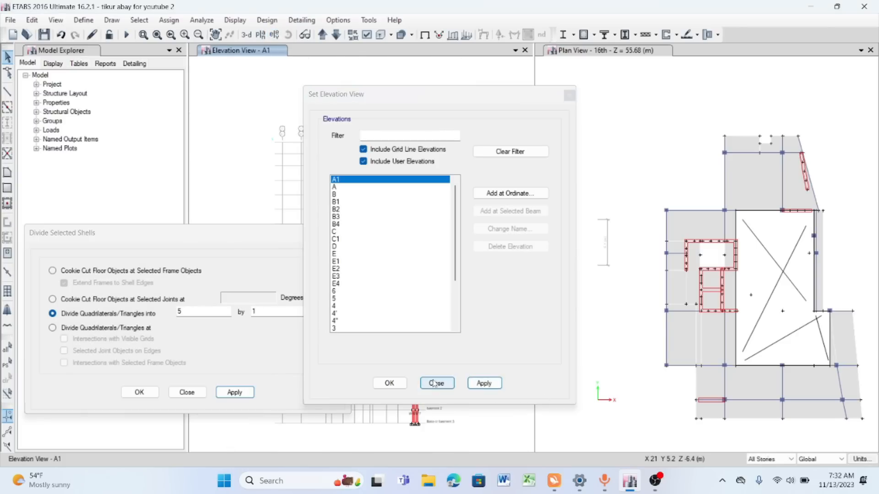
pyautogui.click(435, 384)
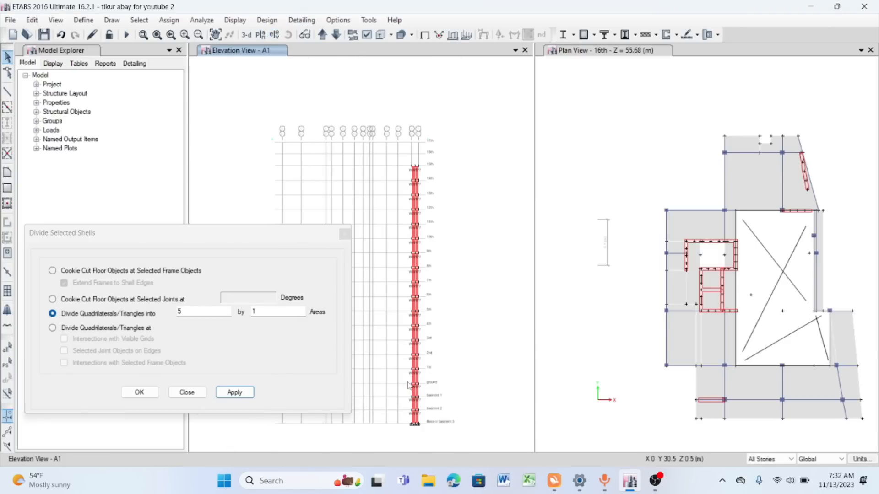
pyautogui.click(343, 231)
pyautogui.scroll(3, 409, 179)
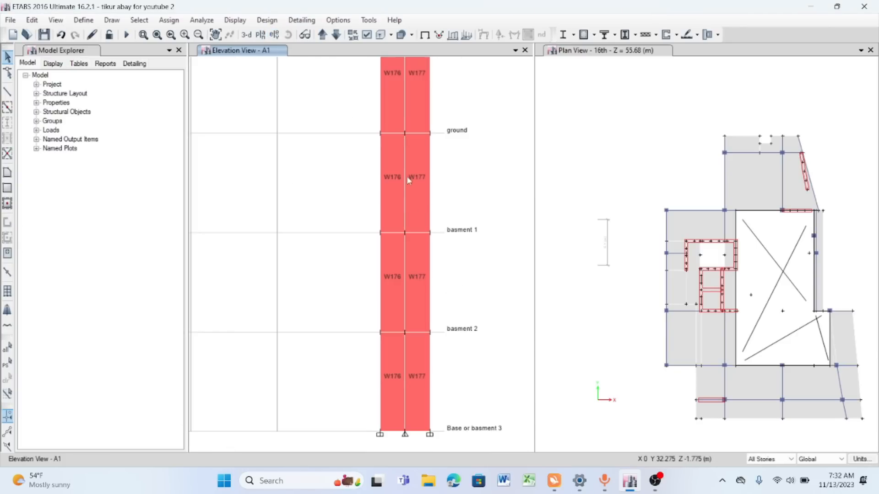
pyautogui.scroll(-3, 384, 165)
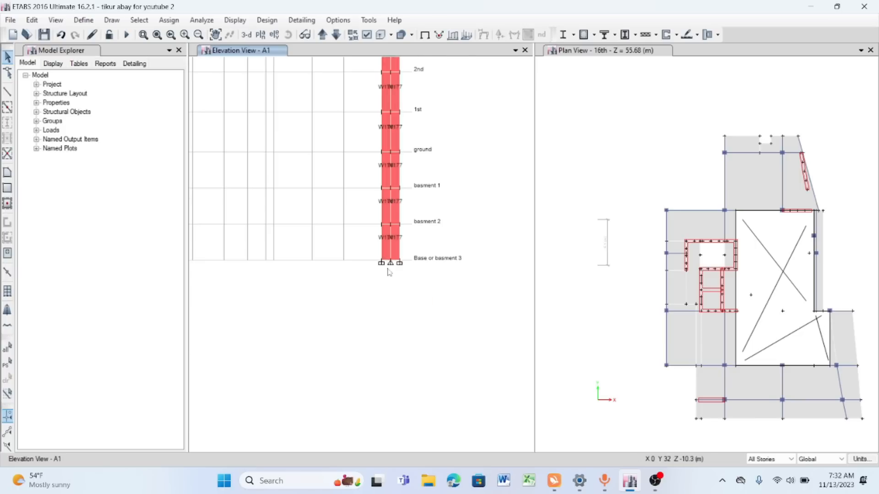
pyautogui.scroll(3, 389, 272)
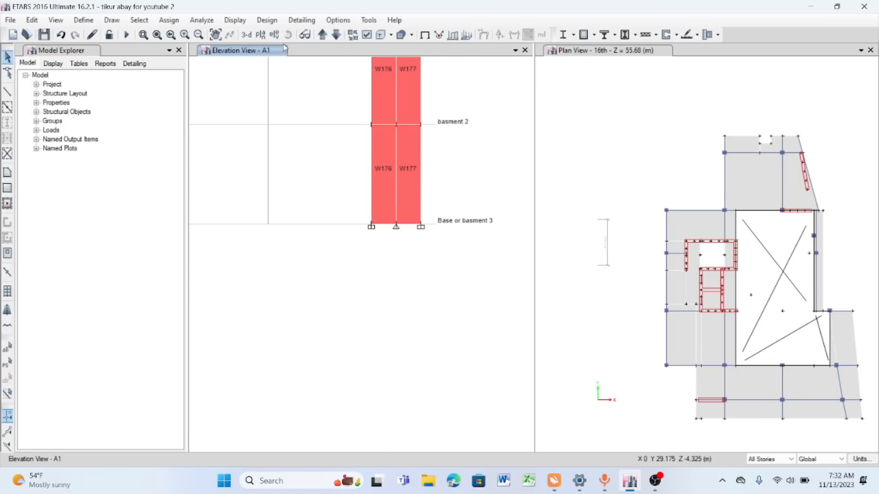
# - Step through the elevations from A1 to B4 and examine the base supports of the divided walls
pyautogui.click(322, 34)
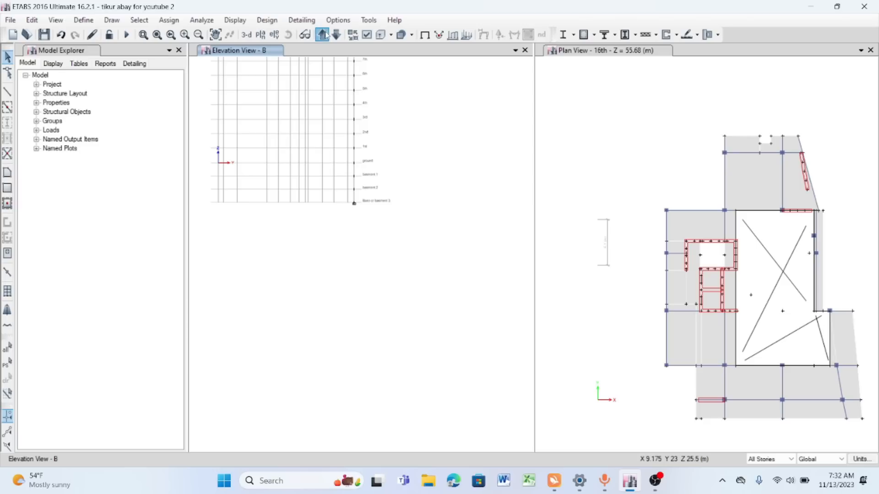
pyautogui.click(324, 35)
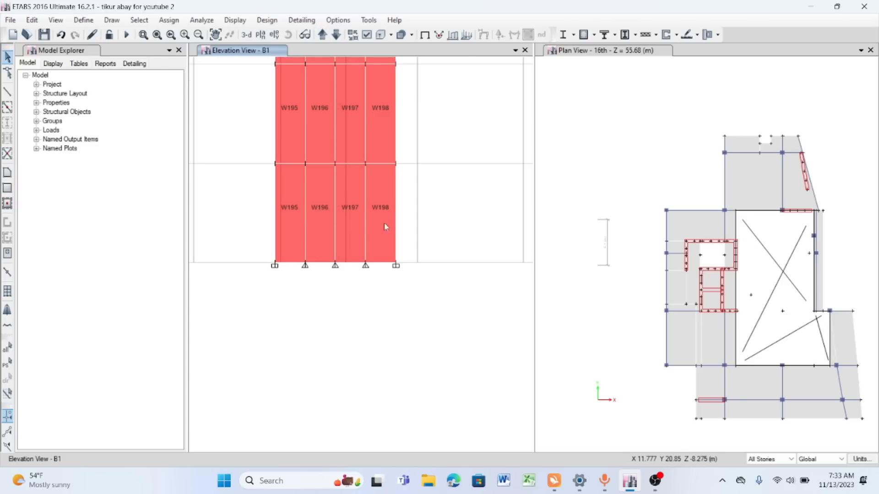
pyautogui.click(322, 34)
pyautogui.click(322, 34)
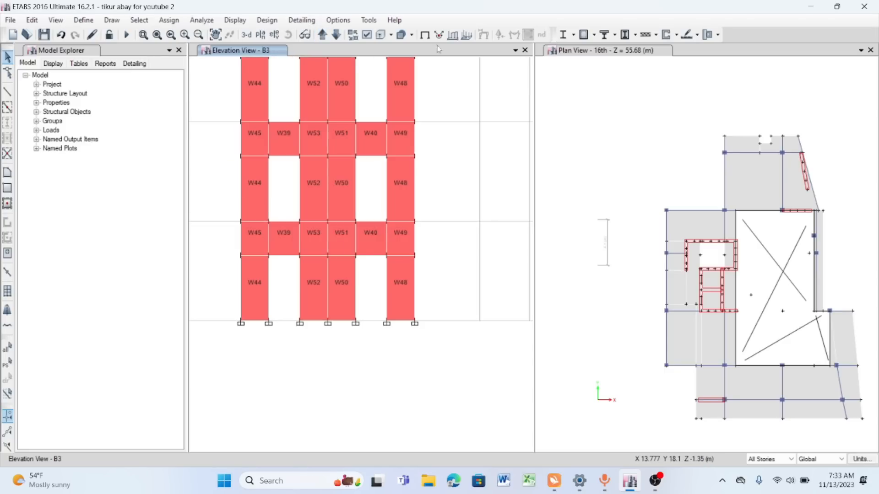
pyautogui.click(322, 34)
pyautogui.click(259, 285)
pyautogui.click(263, 283)
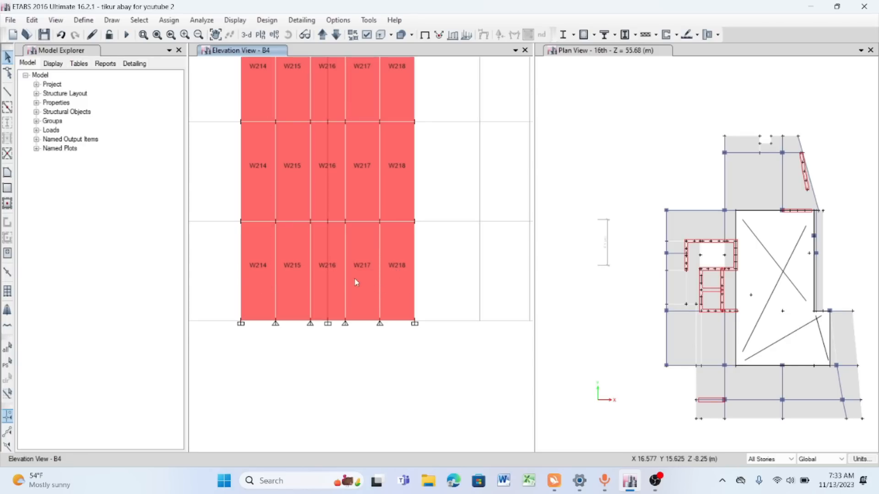
# - Examine the divided core wall in elevation B4 from the base to the top story
pyautogui.scroll(-4, 357, 257)
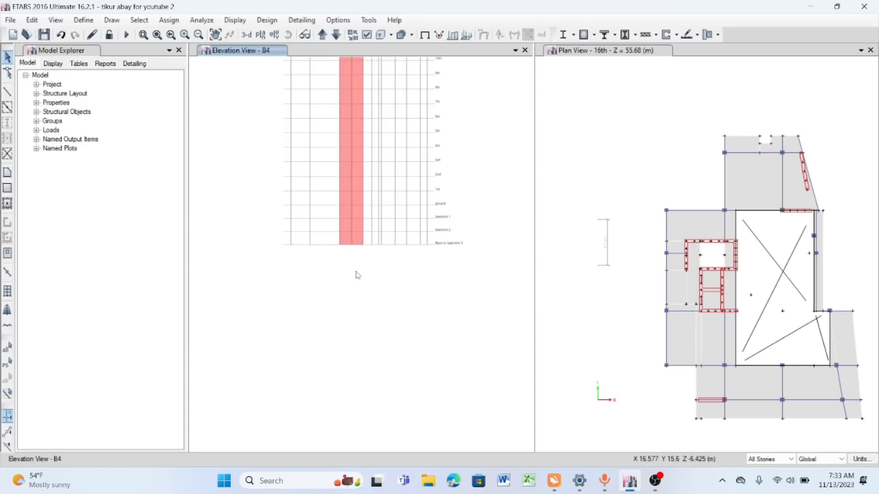
pyautogui.scroll(3, 371, 214)
pyautogui.scroll(-3, 366, 201)
pyautogui.scroll(4, 346, 152)
pyautogui.scroll(-2, 344, 148)
pyautogui.scroll(3, 336, 117)
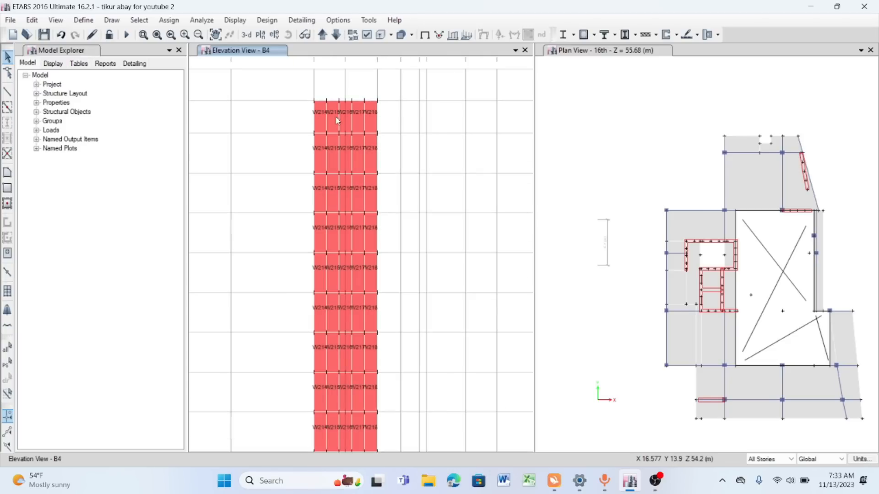
pyautogui.scroll(2, 336, 120)
pyautogui.scroll(-2, 332, 124)
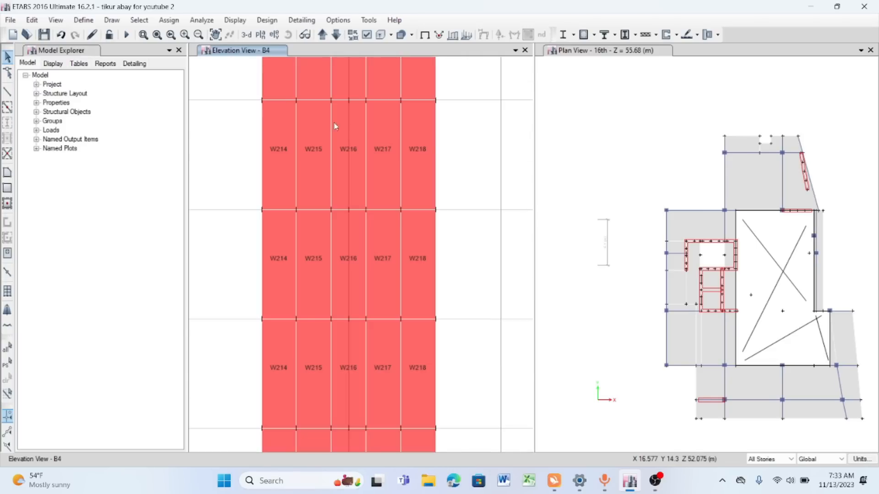
pyautogui.click(216, 35)
pyautogui.moveTo(355, 198); pyautogui.dragTo(343, 111)
pyautogui.scroll(-2, 343, 127)
pyautogui.scroll(3, 337, 353)
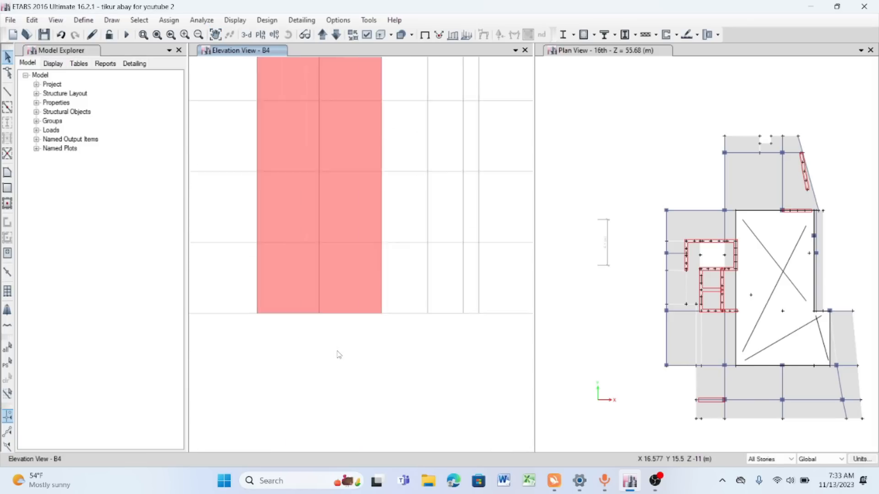
# - Show the Base or basment 3 plan, select all its joints and assign fixed joint restraints to them
pyautogui.click(260, 34)
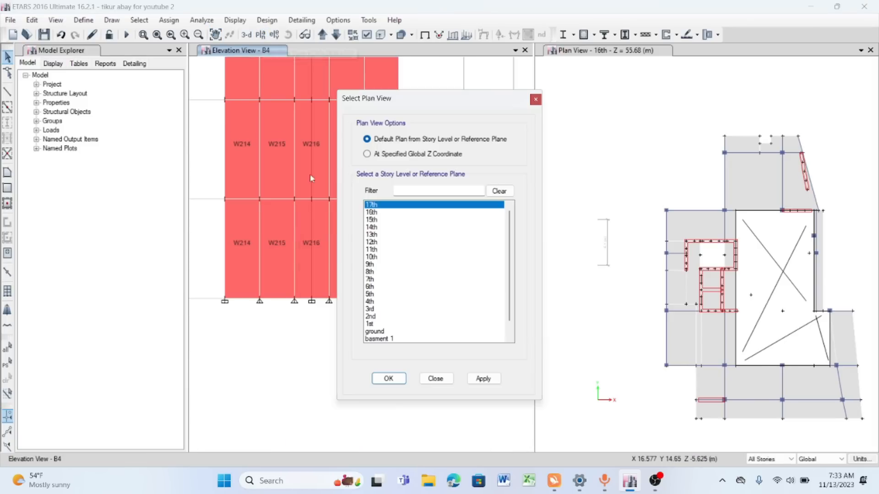
pyautogui.scroll(-1, 494, 327)
pyautogui.click(405, 331)
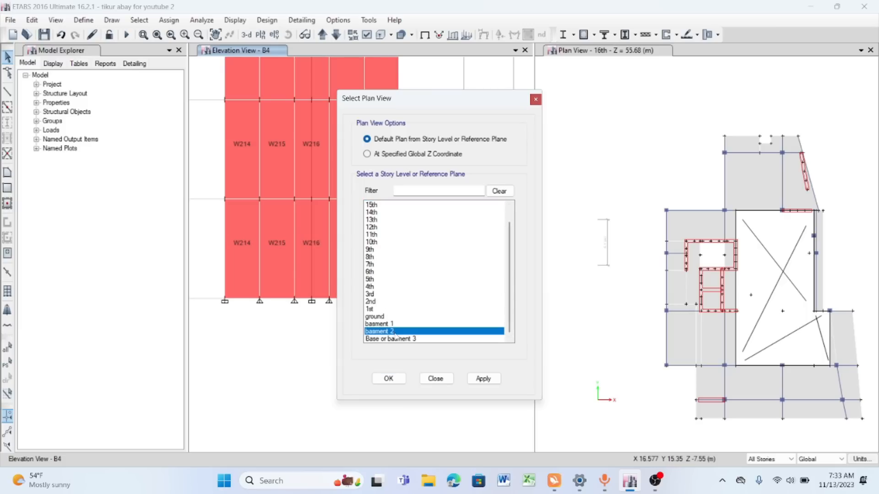
pyautogui.click(483, 379)
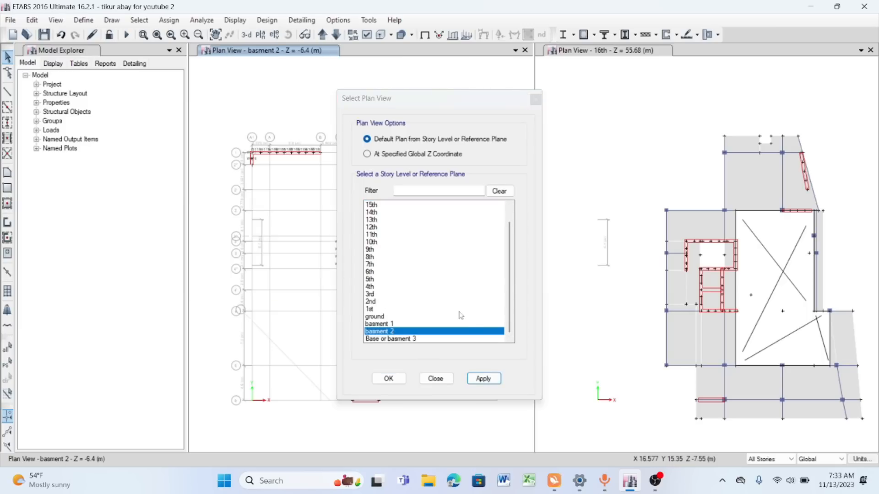
pyautogui.click(441, 379)
pyautogui.click(336, 34)
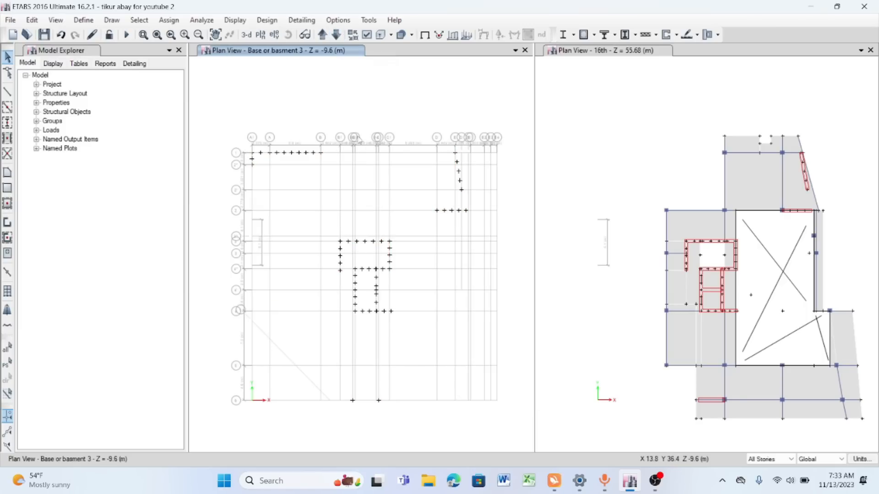
pyautogui.scroll(-3, 257, 104)
pyautogui.moveTo(232, 90); pyautogui.dragTo(437, 283)
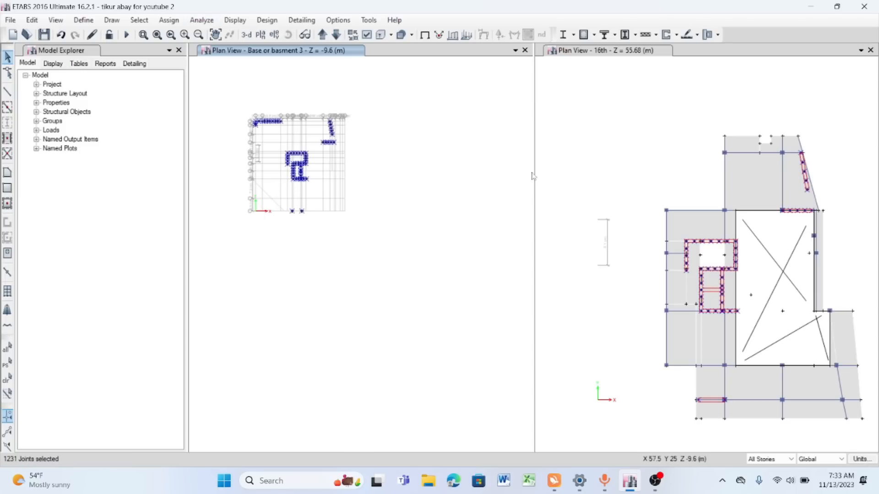
pyautogui.click(169, 21)
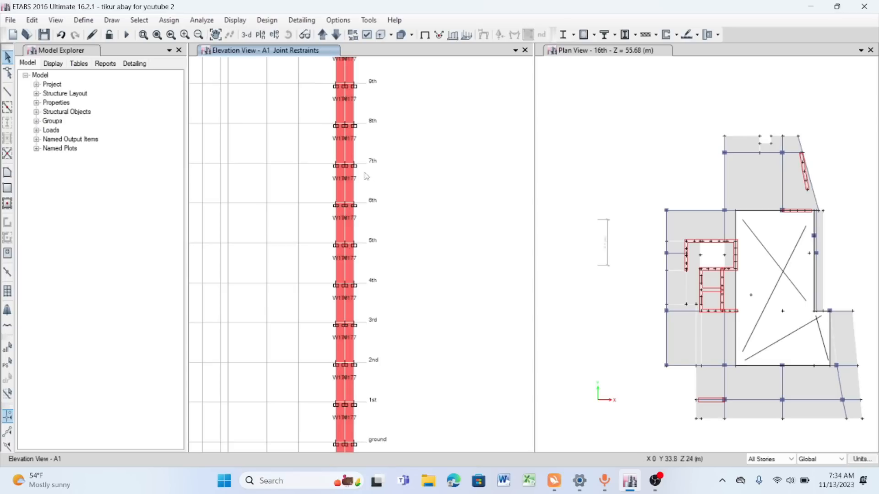
# - Examine the joint restraints along the wall in elevation A1 down to the base
pyautogui.scroll(-3, 366, 176)
pyautogui.scroll(5, 352, 318)
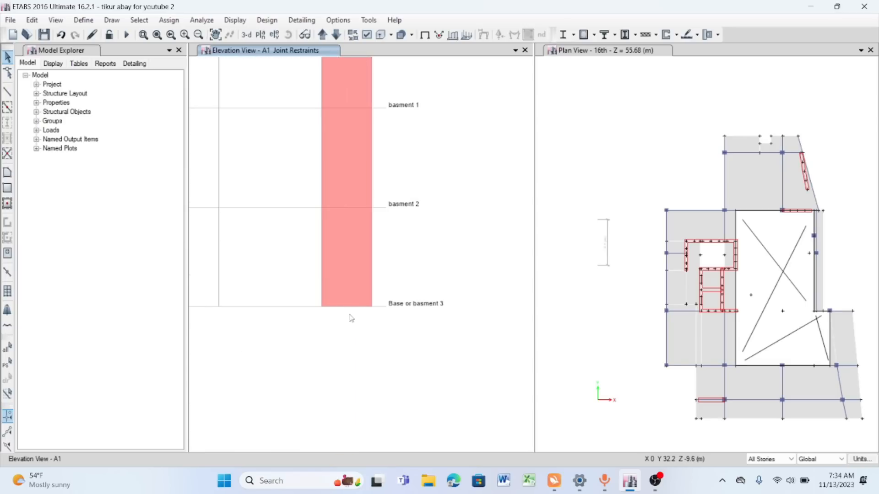
pyautogui.scroll(3, 346, 268)
pyautogui.scroll(-3, 320, 98)
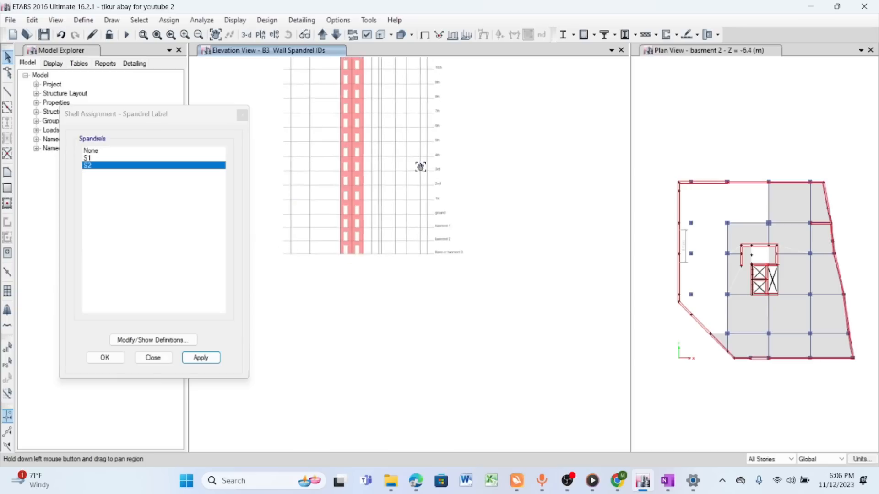
pyautogui.moveTo(420, 167); pyautogui.dragTo(428, 275)
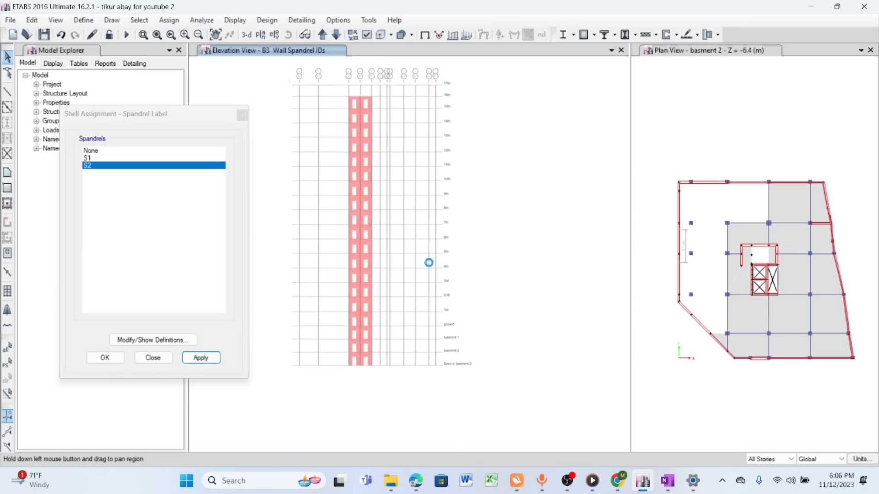
# - Switch to OneNote and handwrite the underlined heading "Meshes" in an empty area with the multicoloured pen
pyautogui.click(215, 34)
pyautogui.moveTo(413, 196); pyautogui.dragTo(411, 141)
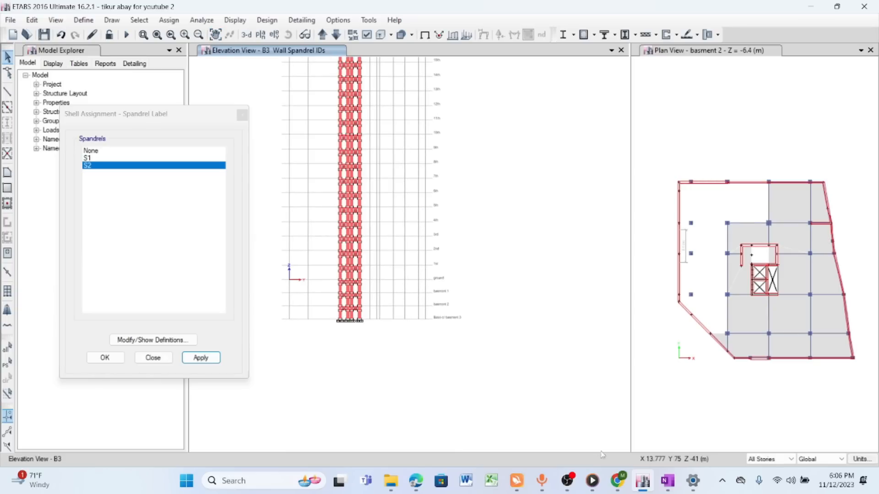
pyautogui.moveTo(694, 489)
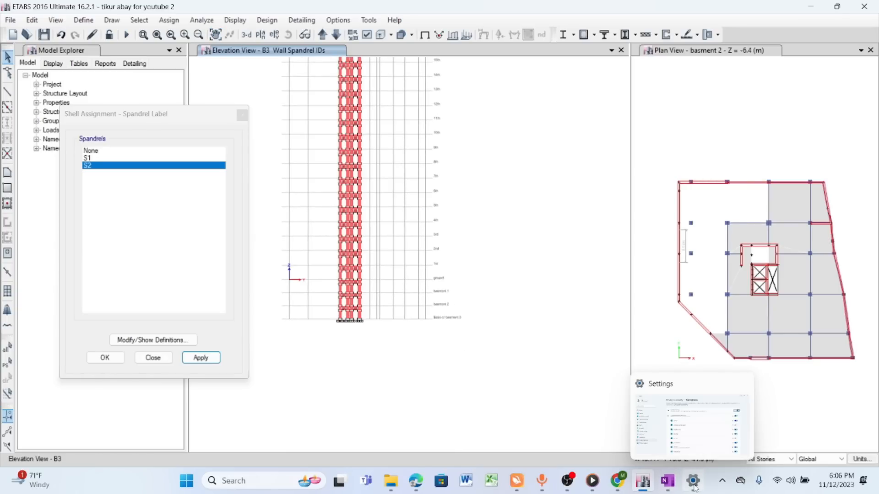
pyautogui.click(671, 488)
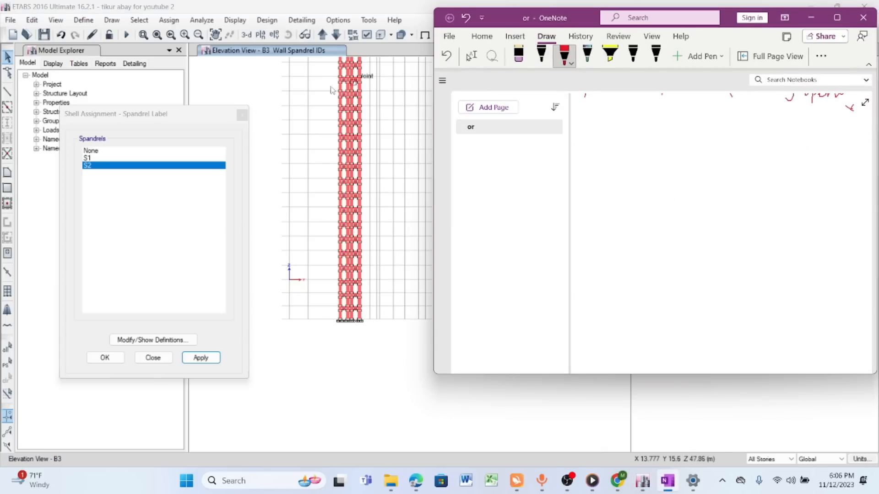
pyautogui.click(566, 55)
pyautogui.click(682, 122)
pyautogui.click(587, 54)
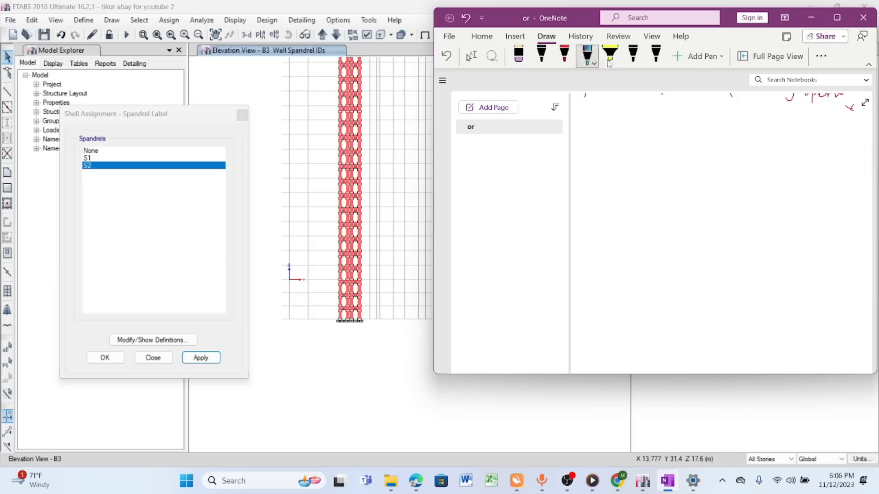
pyautogui.scroll(-1, 647, 136)
pyautogui.moveTo(611, 145)
pyautogui.mouseDown()
pyautogui.moveTo(615, 126)
pyautogui.moveTo(631, 145)
pyautogui.moveTo(692, 136)
pyautogui.moveTo(697, 146)
pyautogui.moveTo(679, 156)
pyautogui.moveTo(694, 154)
pyautogui.mouseUp()
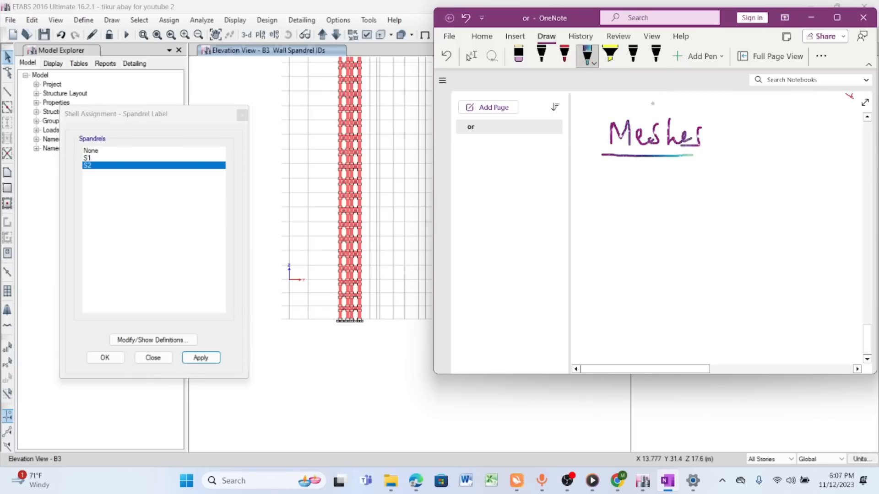
# - Sketch a square below the heading in black and label it "Slab" and "Wall" with a leader line
pyautogui.click(542, 54)
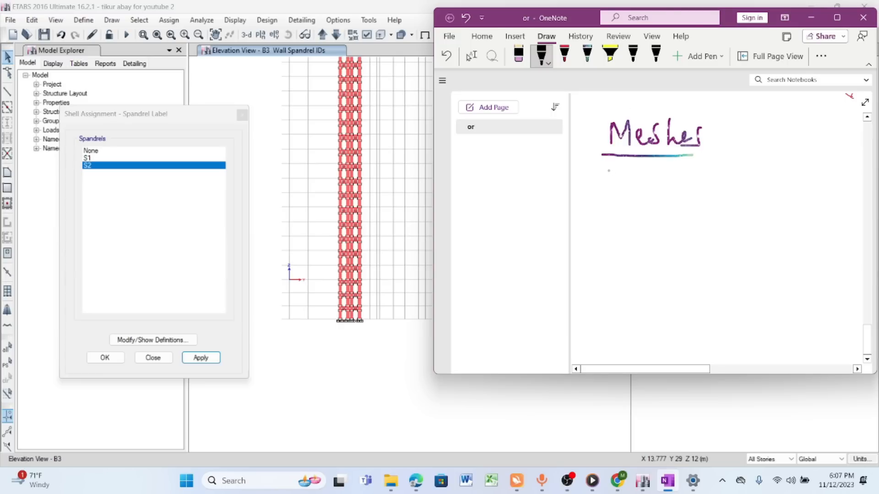
pyautogui.moveTo(597, 173)
pyautogui.mouseDown()
pyautogui.moveTo(599, 259)
pyautogui.moveTo(698, 261)
pyautogui.mouseUp()
pyautogui.moveTo(599, 171)
pyautogui.mouseDown()
pyautogui.moveTo(695, 175)
pyautogui.moveTo(707, 257)
pyautogui.mouseUp()
pyautogui.moveTo(668, 220); pyautogui.dragTo(718, 209)
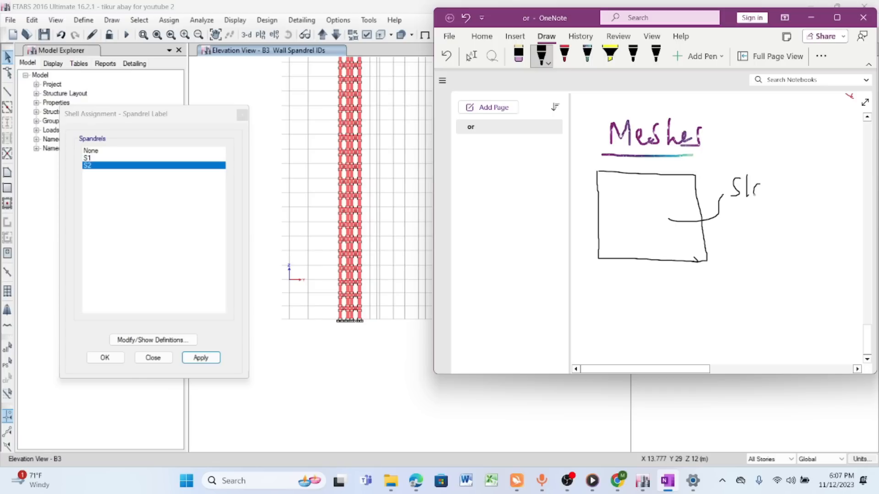
pyautogui.moveTo(777, 170); pyautogui.dragTo(775, 192)
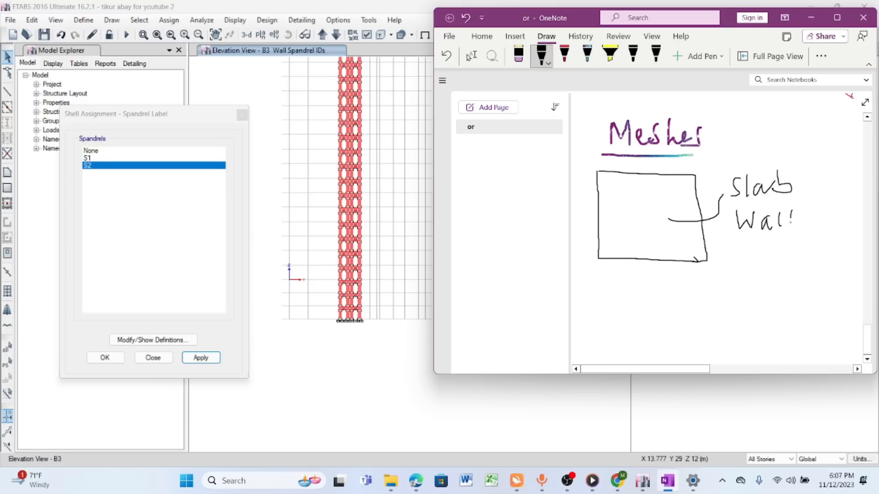
pyautogui.moveTo(600, 171)
pyautogui.mouseDown()
pyautogui.moveTo(693, 174)
pyautogui.moveTo(705, 242)
pyautogui.moveTo(610, 258)
pyautogui.moveTo(601, 176)
pyautogui.mouseUp()
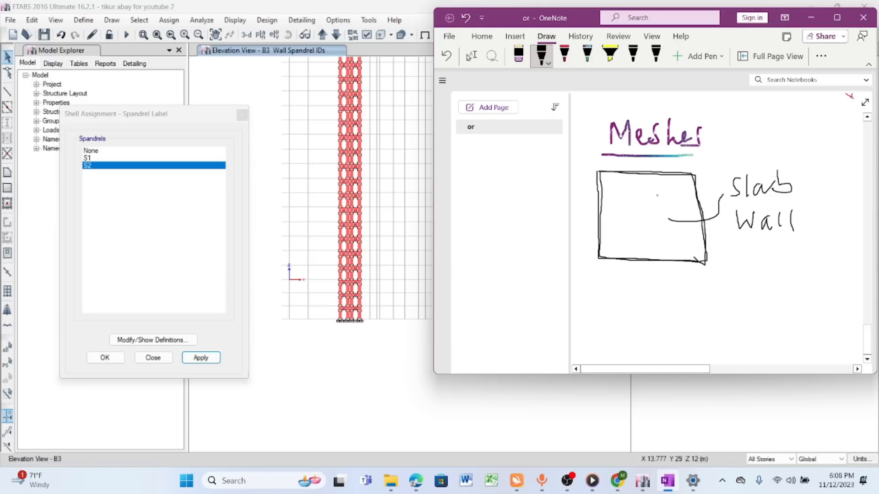
# - Write "FEM" beside the heading with the F circled, and divide the square into quarters and its upper-left quarter into four again
pyautogui.moveTo(720, 123)
pyautogui.mouseDown()
pyautogui.moveTo(716, 147)
pyautogui.moveTo(737, 123)
pyautogui.moveTo(791, 142)
pyautogui.moveTo(788, 124)
pyautogui.moveTo(835, 144)
pyautogui.mouseUp()
pyautogui.moveTo(740, 109)
pyautogui.mouseDown()
pyautogui.moveTo(705, 145)
pyautogui.moveTo(743, 143)
pyautogui.moveTo(742, 109)
pyautogui.mouseUp()
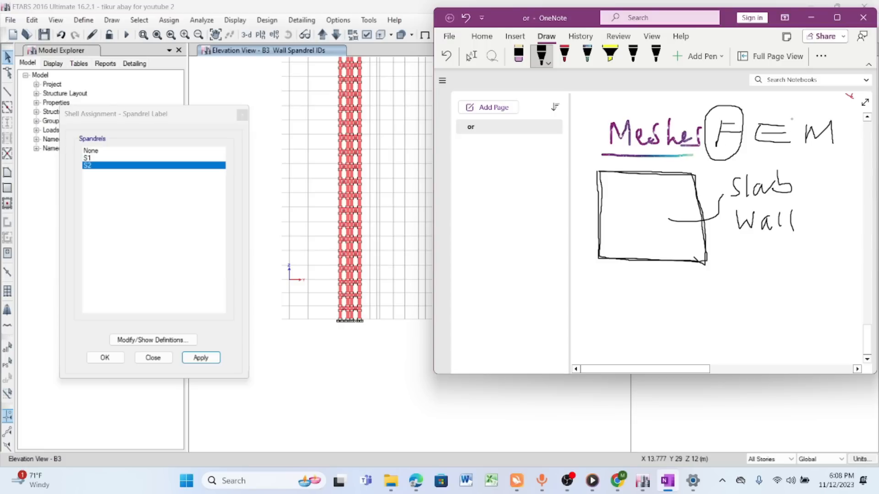
pyautogui.moveTo(645, 174); pyautogui.dragTo(650, 258)
pyautogui.moveTo(599, 215); pyautogui.dragTo(702, 221)
pyautogui.moveTo(689, 173)
pyautogui.mouseDown()
pyautogui.moveTo(598, 171)
pyautogui.moveTo(599, 245)
pyautogui.moveTo(637, 261)
pyautogui.moveTo(706, 265)
pyautogui.moveTo(694, 174)
pyautogui.moveTo(600, 172)
pyautogui.moveTo(606, 260)
pyautogui.moveTo(709, 264)
pyautogui.mouseUp()
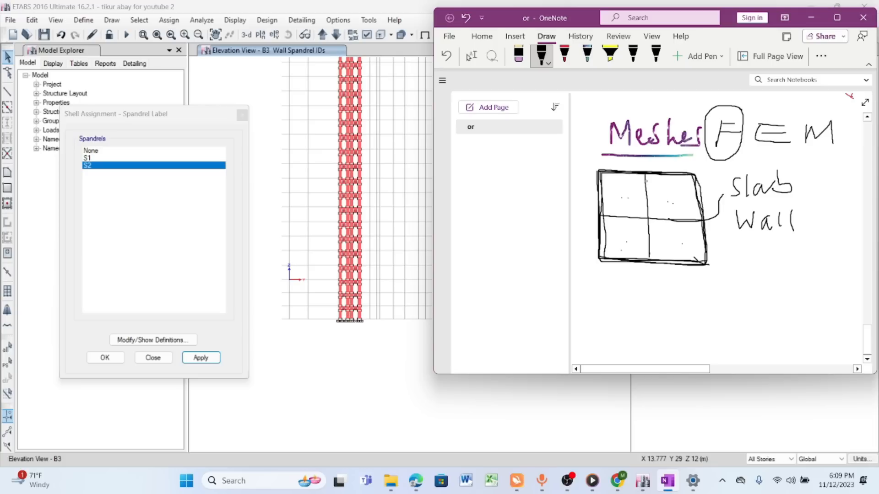
pyautogui.moveTo(646, 173)
pyautogui.mouseDown()
pyautogui.moveTo(648, 218)
pyautogui.moveTo(610, 218)
pyautogui.moveTo(601, 209)
pyautogui.moveTo(600, 181)
pyautogui.moveTo(615, 172)
pyautogui.moveTo(645, 219)
pyautogui.moveTo(604, 216)
pyautogui.mouseUp()
pyautogui.moveTo(624, 171)
pyautogui.mouseDown()
pyautogui.moveTo(626, 219)
pyautogui.moveTo(615, 196)
pyautogui.moveTo(646, 198)
pyautogui.mouseUp()
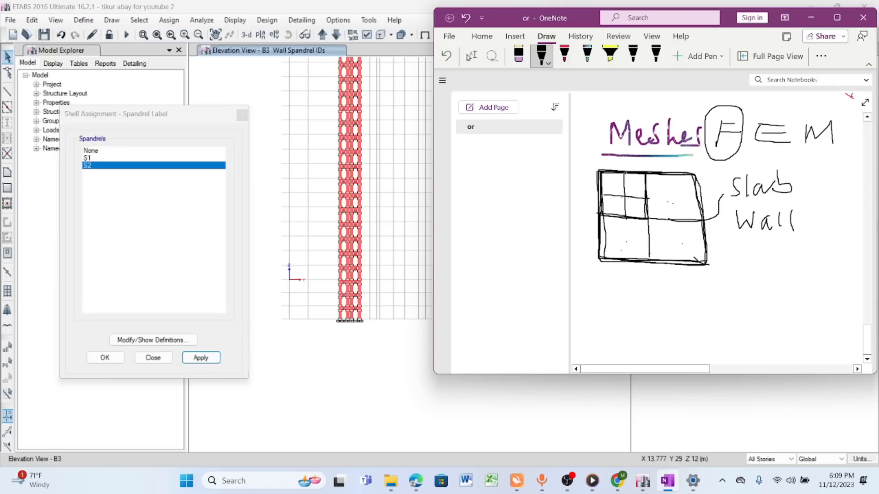
# - Write "8 nodes X 6 DOF =" under the square and note 3 rotations and 3 translations below it
pyautogui.moveTo(622, 276); pyautogui.dragTo(619, 291)
pyautogui.moveTo(624, 274)
pyautogui.mouseDown()
pyautogui.moveTo(619, 293)
pyautogui.moveTo(639, 293)
pyautogui.moveTo(646, 280)
pyautogui.moveTo(705, 296)
pyautogui.mouseUp()
pyautogui.moveTo(709, 289)
pyautogui.mouseDown()
pyautogui.moveTo(715, 299)
pyautogui.moveTo(761, 307)
pyautogui.moveTo(739, 310)
pyautogui.mouseUp()
pyautogui.moveTo(780, 280)
pyautogui.mouseDown()
pyautogui.moveTo(771, 301)
pyautogui.moveTo(809, 291)
pyautogui.moveTo(818, 311)
pyautogui.moveTo(833, 288)
pyautogui.moveTo(831, 298)
pyautogui.mouseUp()
pyautogui.moveTo(627, 320); pyautogui.dragTo(653, 328)
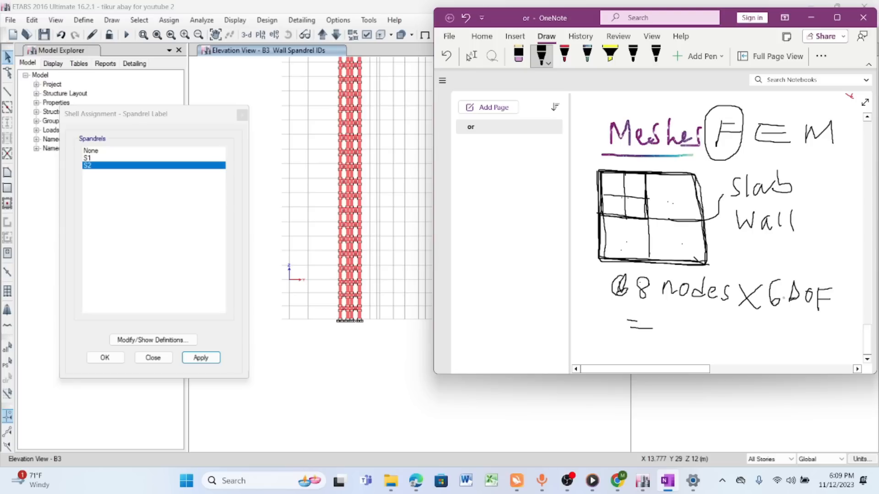
pyautogui.moveTo(752, 315)
pyautogui.mouseDown()
pyautogui.moveTo(753, 331)
pyautogui.moveTo(785, 322)
pyautogui.moveTo(797, 330)
pyautogui.moveTo(802, 322)
pyautogui.moveTo(846, 332)
pyautogui.moveTo(824, 320)
pyautogui.mouseUp()
pyautogui.moveTo(755, 338)
pyautogui.mouseDown()
pyautogui.moveTo(755, 353)
pyautogui.moveTo(784, 345)
pyautogui.mouseUp()
pyautogui.moveTo(782, 351); pyautogui.dragTo(839, 346)
pyautogui.moveTo(758, 311)
pyautogui.mouseDown()
pyautogui.moveTo(747, 332)
pyautogui.moveTo(760, 358)
pyautogui.moveTo(766, 316)
pyautogui.mouseUp()
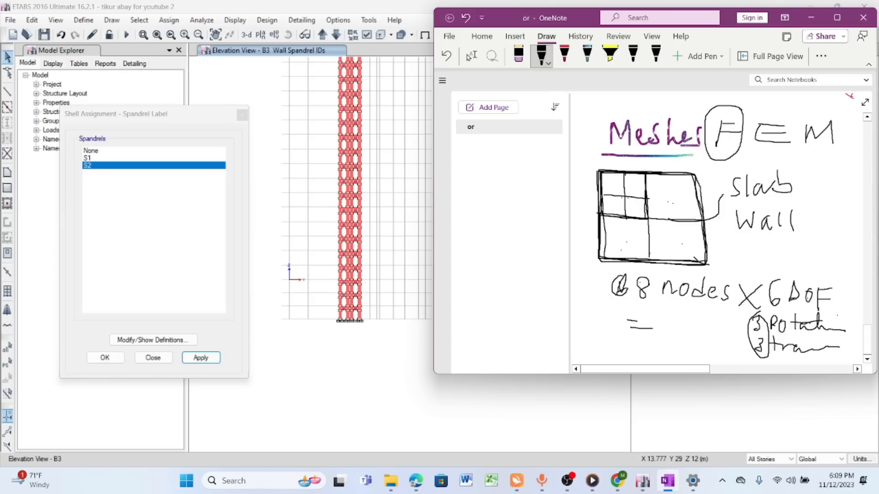
# - Write the underlined result "48 equation" and circle both the 6 DOF note and the "Meshes" heading
pyautogui.moveTo(595, 321)
pyautogui.mouseDown()
pyautogui.moveTo(579, 343)
pyautogui.moveTo(607, 345)
pyautogui.moveTo(598, 352)
pyautogui.mouseUp()
pyautogui.moveTo(616, 324)
pyautogui.mouseDown()
pyautogui.moveTo(609, 334)
pyautogui.moveTo(615, 326)
pyautogui.moveTo(643, 345)
pyautogui.moveTo(660, 336)
pyautogui.moveTo(699, 352)
pyautogui.moveTo(749, 355)
pyautogui.mouseUp()
pyautogui.moveTo(684, 340); pyautogui.dragTo(706, 337)
pyautogui.moveTo(586, 359); pyautogui.dragTo(740, 358)
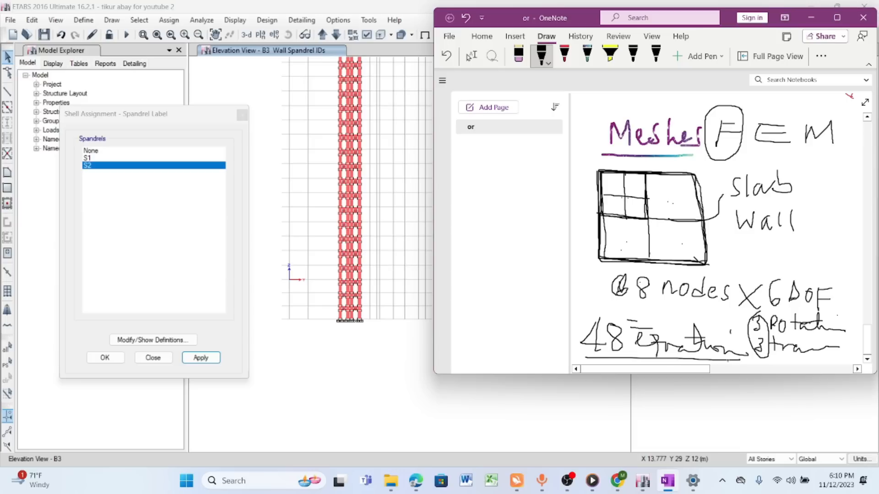
pyautogui.moveTo(593, 361); pyautogui.dragTo(721, 362)
pyautogui.moveTo(824, 266)
pyautogui.mouseDown()
pyautogui.moveTo(747, 315)
pyautogui.moveTo(830, 277)
pyautogui.mouseUp()
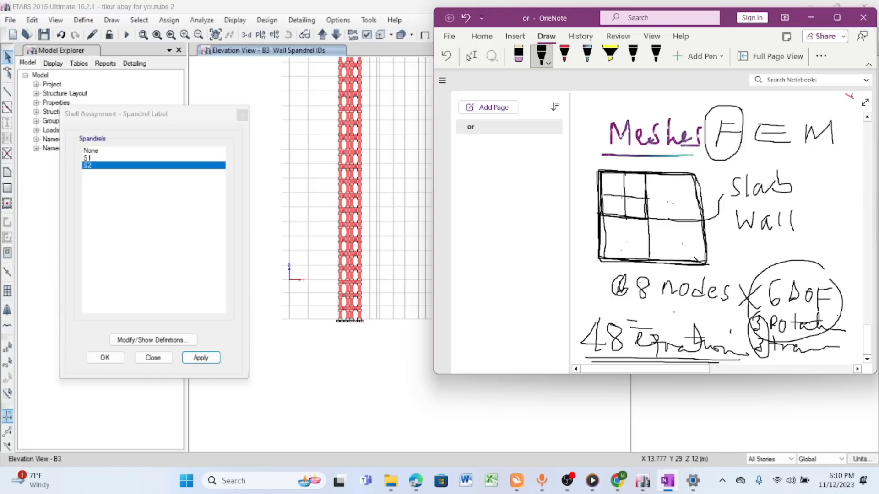
pyautogui.moveTo(600, 131)
pyautogui.mouseDown()
pyautogui.moveTo(714, 105)
pyautogui.moveTo(568, 114)
pyautogui.moveTo(634, 108)
pyautogui.mouseUp()
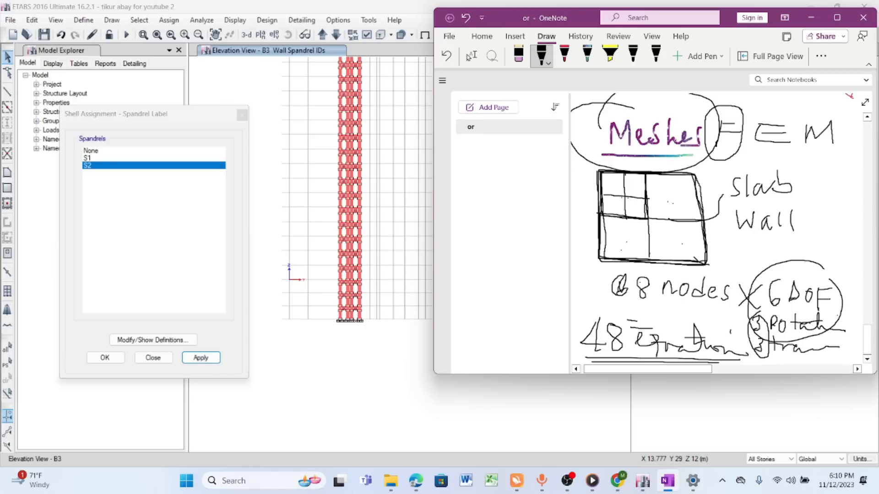
pyautogui.moveTo(692, 107)
pyautogui.mouseDown()
pyautogui.moveTo(616, 110)
pyautogui.moveTo(711, 116)
pyautogui.moveTo(662, 121)
pyautogui.mouseUp()
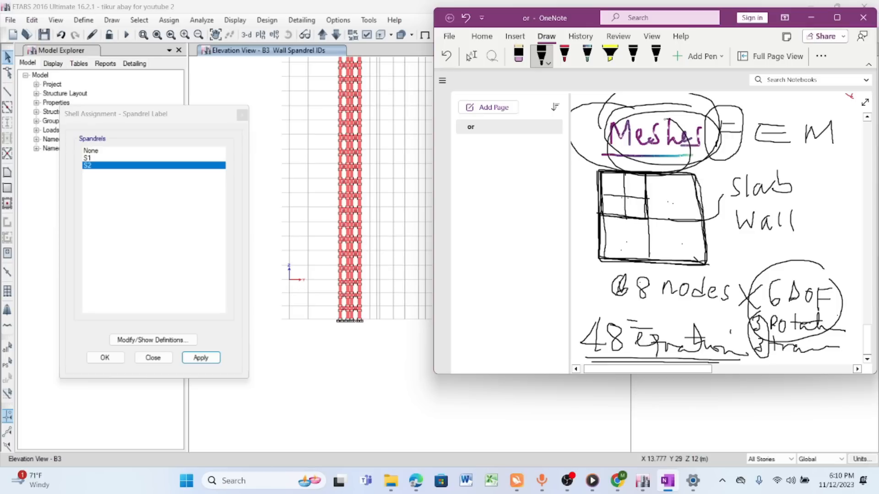
# - Switch to ETABS and view the core wall in elevation B3 over its full height
pyautogui.click(811, 18)
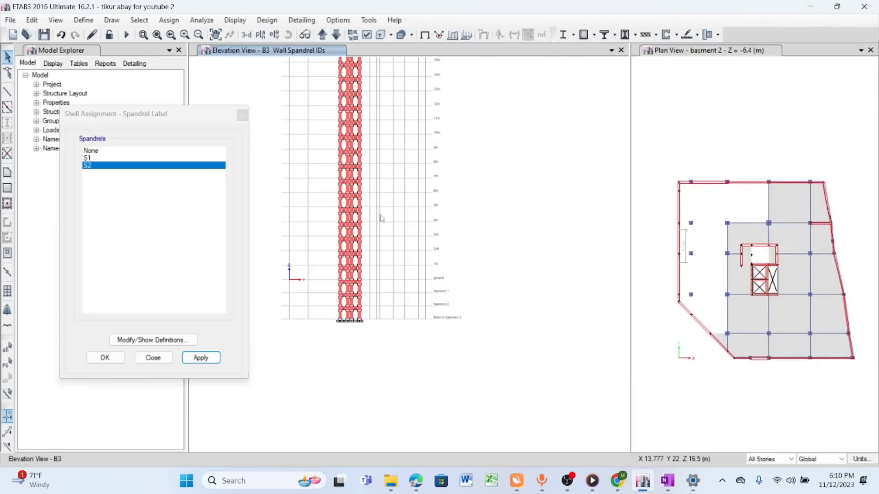
pyautogui.scroll(-3, 468, 251)
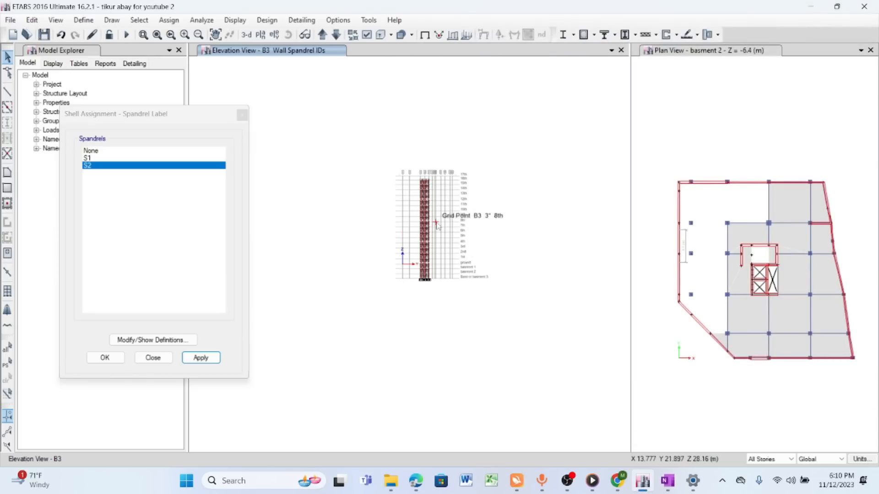
pyautogui.scroll(3, 429, 212)
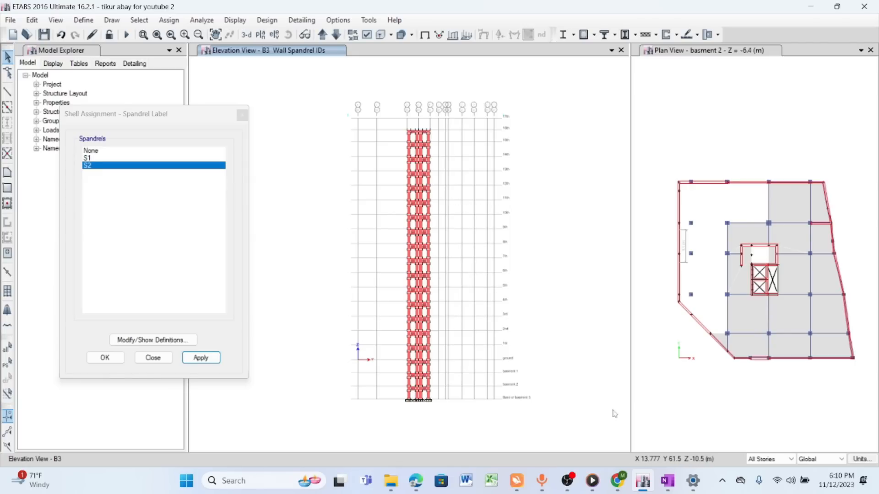
# - Switch to OneNote, move to a blank part of the page and handwrite the underlined heading "Meshing" in red
pyautogui.click(668, 481)
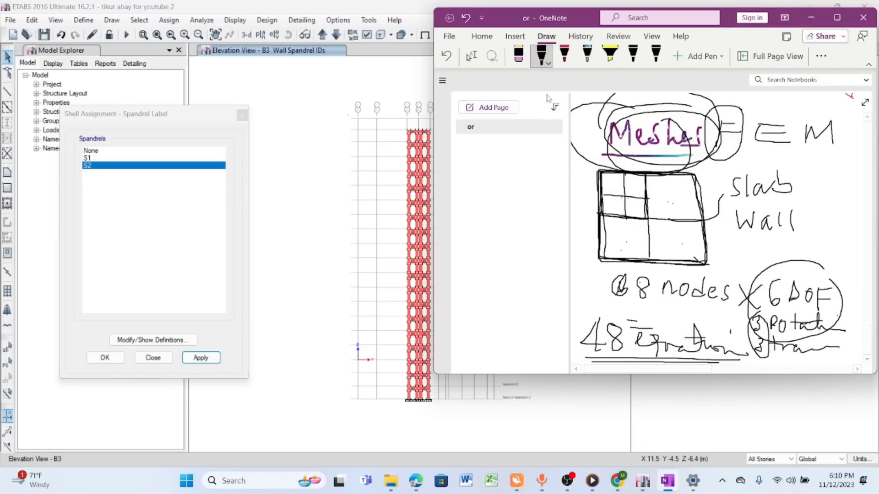
pyautogui.click(845, 21)
pyautogui.click(360, 46)
pyautogui.moveTo(648, 361); pyautogui.dragTo(763, 86)
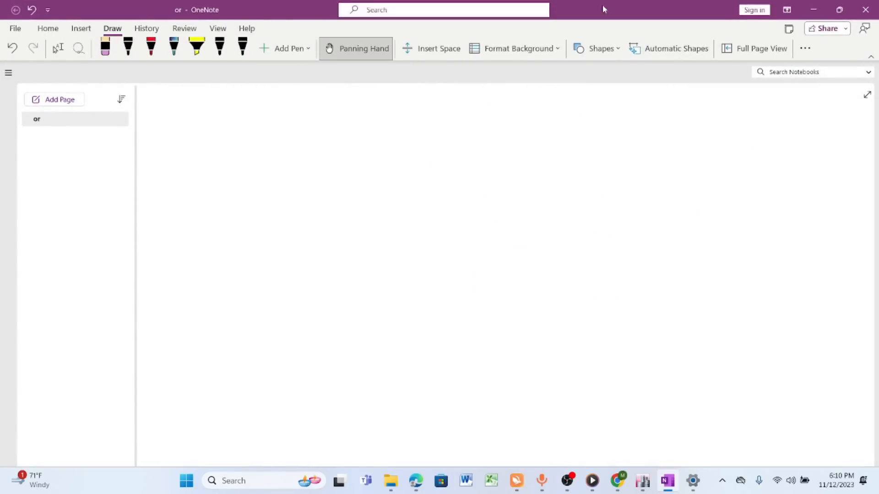
pyautogui.click(840, 9)
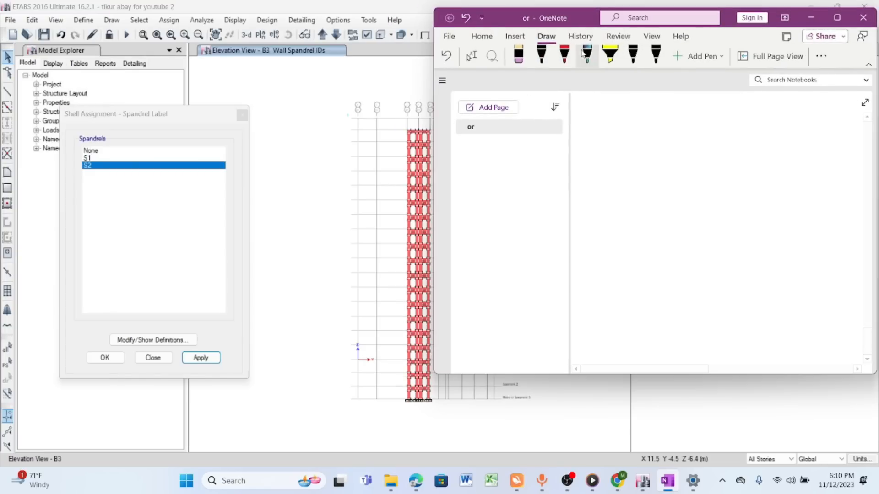
pyautogui.click(564, 54)
pyautogui.moveTo(598, 135)
pyautogui.mouseDown()
pyautogui.moveTo(656, 125)
pyautogui.moveTo(713, 158)
pyautogui.moveTo(702, 160)
pyautogui.mouseUp()
pyautogui.moveTo(593, 154); pyautogui.dragTo(735, 151)
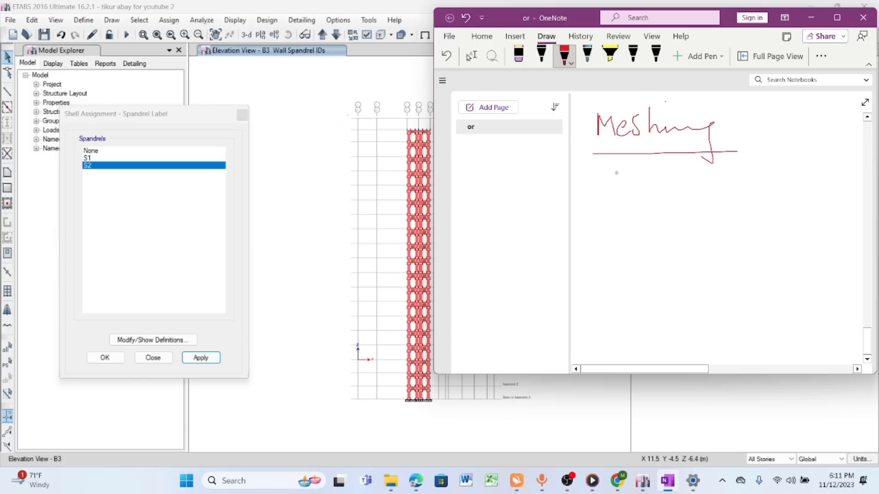
# - Handwrite "Automatic" and "Manual" as two dashed entries below the "Meshing" heading
pyautogui.moveTo(605, 193)
pyautogui.mouseDown()
pyautogui.moveTo(621, 164)
pyautogui.moveTo(630, 197)
pyautogui.moveTo(643, 176)
pyautogui.mouseUp()
pyautogui.moveTo(638, 175)
pyautogui.mouseDown()
pyautogui.moveTo(644, 193)
pyautogui.moveTo(649, 172)
pyautogui.mouseUp()
pyautogui.moveTo(664, 159)
pyautogui.mouseDown()
pyautogui.moveTo(663, 194)
pyautogui.moveTo(721, 188)
pyautogui.moveTo(728, 164)
pyautogui.moveTo(778, 187)
pyautogui.mouseUp()
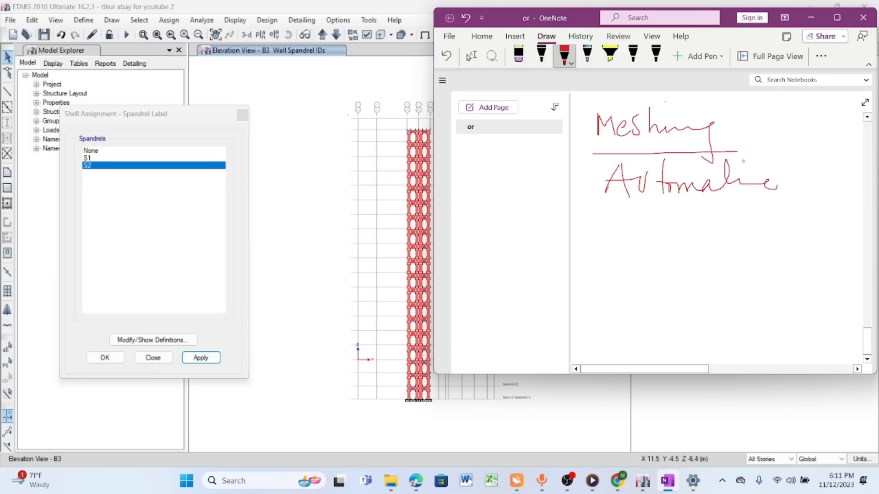
pyautogui.moveTo(713, 175); pyautogui.dragTo(748, 173)
pyautogui.moveTo(579, 196); pyautogui.dragTo(589, 196)
pyautogui.moveTo(579, 225); pyautogui.dragTo(601, 224)
pyautogui.moveTo(608, 233)
pyautogui.mouseDown()
pyautogui.moveTo(608, 209)
pyautogui.moveTo(629, 229)
pyautogui.moveTo(672, 229)
pyautogui.moveTo(691, 215)
pyautogui.moveTo(701, 229)
pyautogui.moveTo(719, 229)
pyautogui.mouseUp()
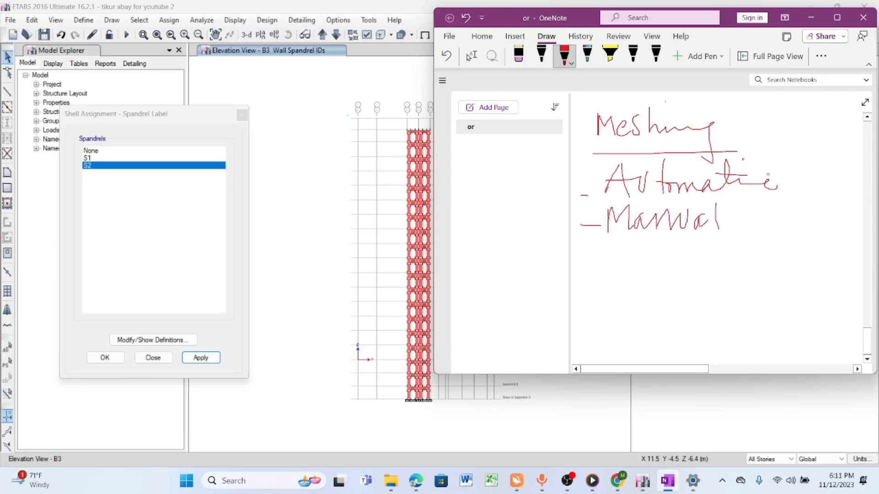
# - Switch to ETABS and select all walls with the sections RETAINING WALL250, WALL300, WALL400 and WALL500 by property
pyautogui.click(810, 18)
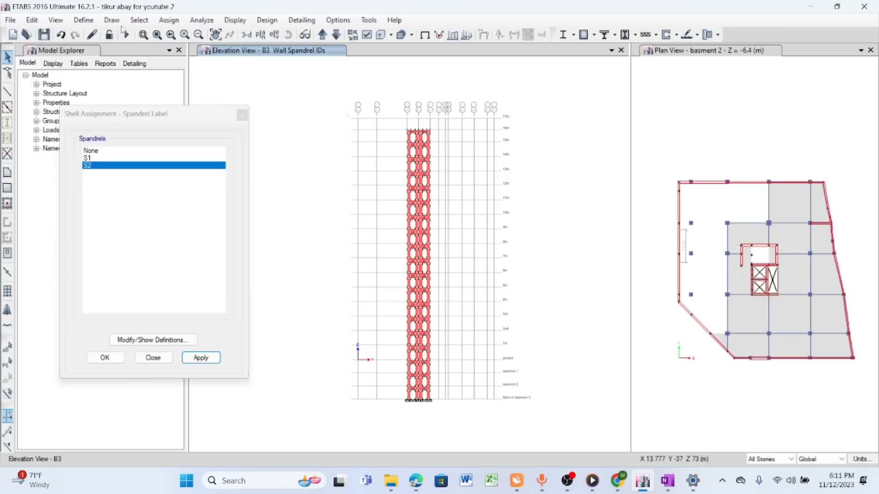
pyautogui.click(140, 20)
pyautogui.moveTo(167, 35)
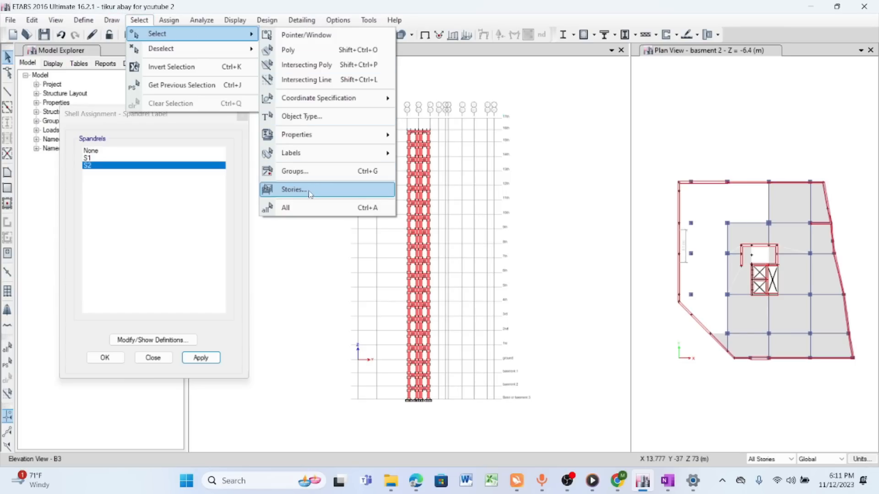
pyautogui.moveTo(331, 137)
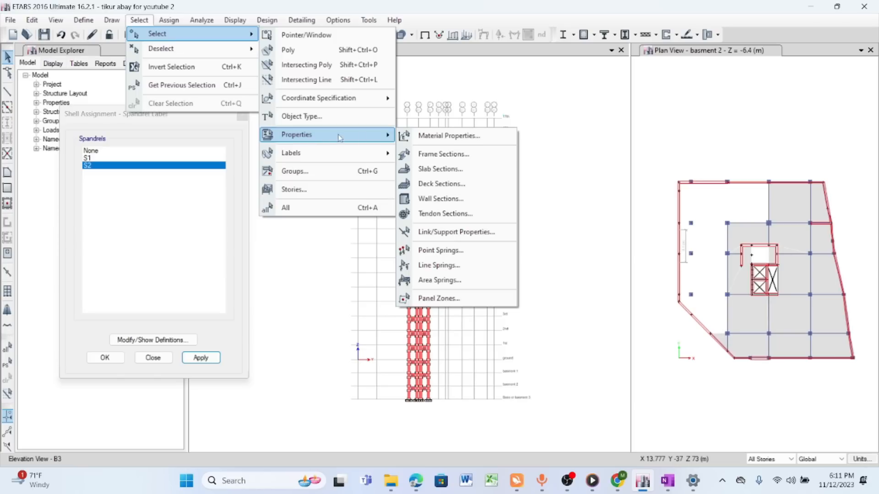
pyautogui.click(441, 199)
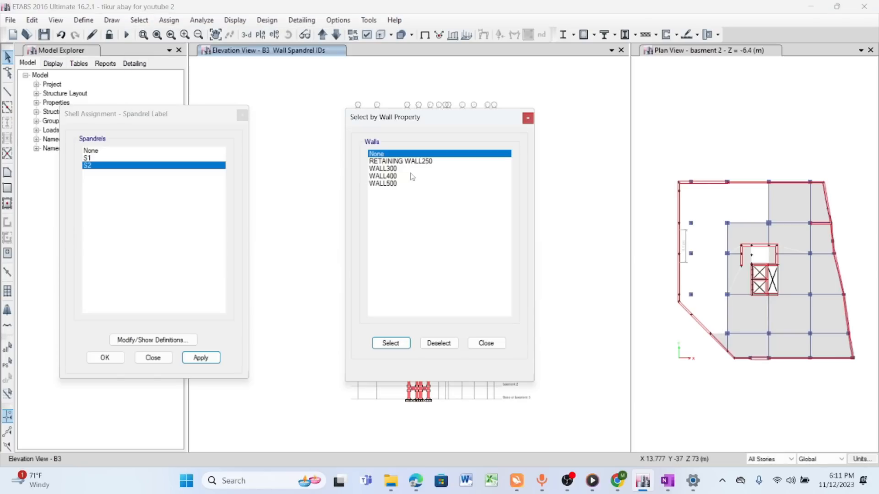
pyautogui.moveTo(393, 162); pyautogui.dragTo(391, 193)
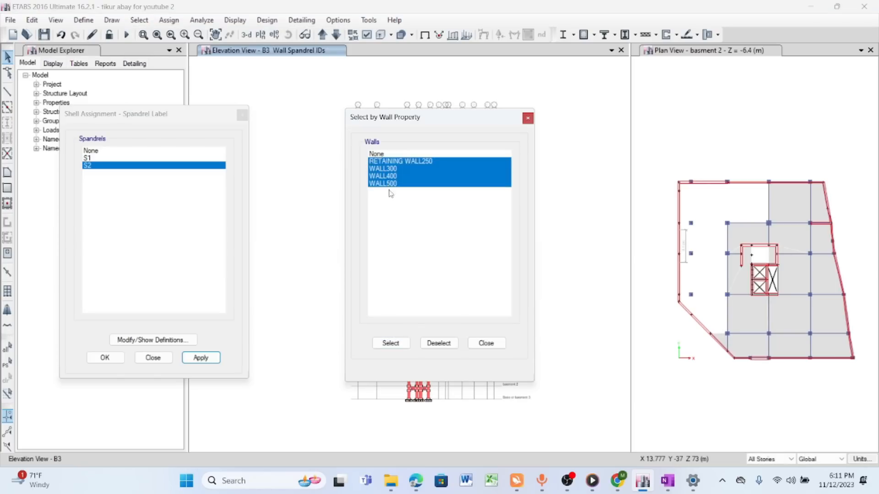
pyautogui.click(390, 344)
pyautogui.click(492, 345)
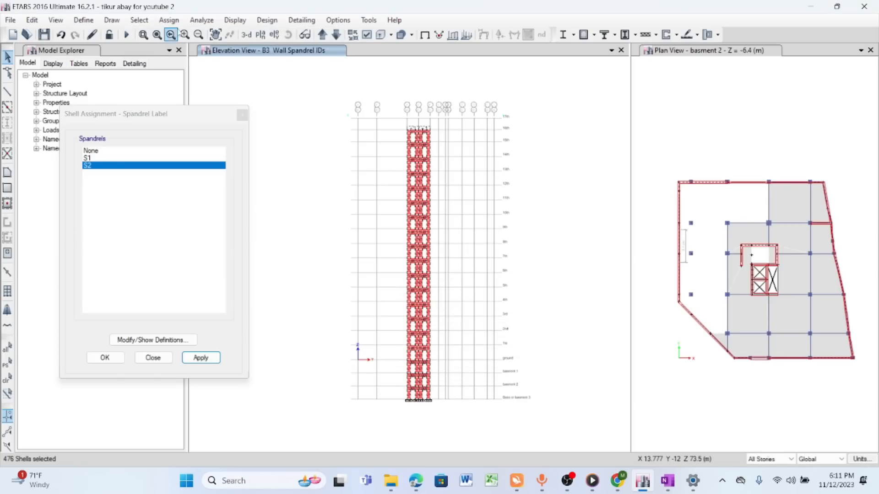
# - Open the wall auto mesh options for the selected walls and choose Auto Rectangular Mesh, keeping restraints on edges with restrained corners
pyautogui.click(169, 20)
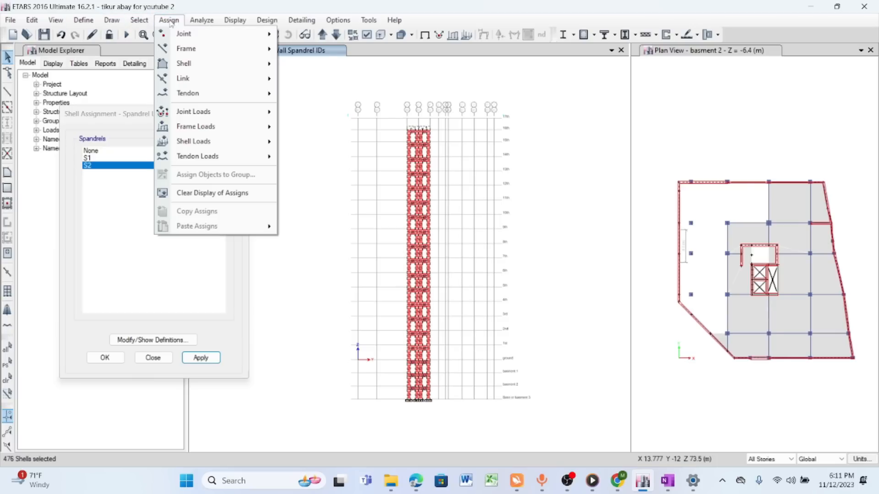
pyautogui.moveTo(207, 51)
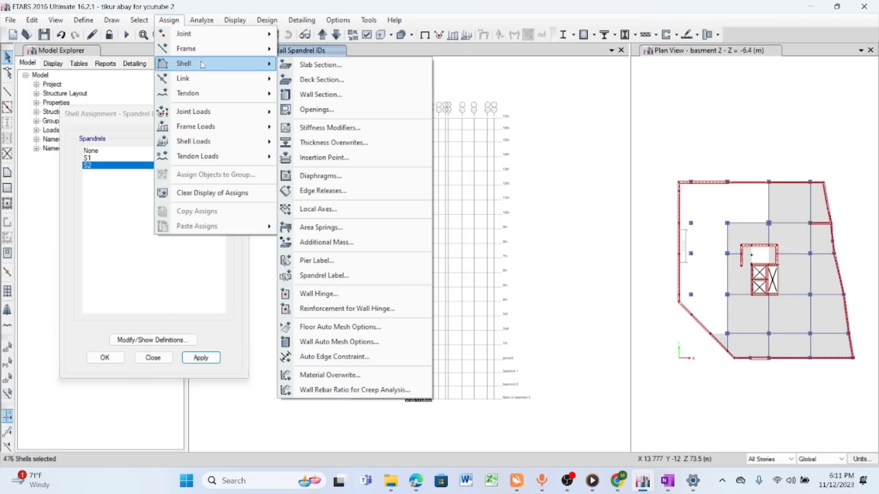
pyautogui.click(333, 347)
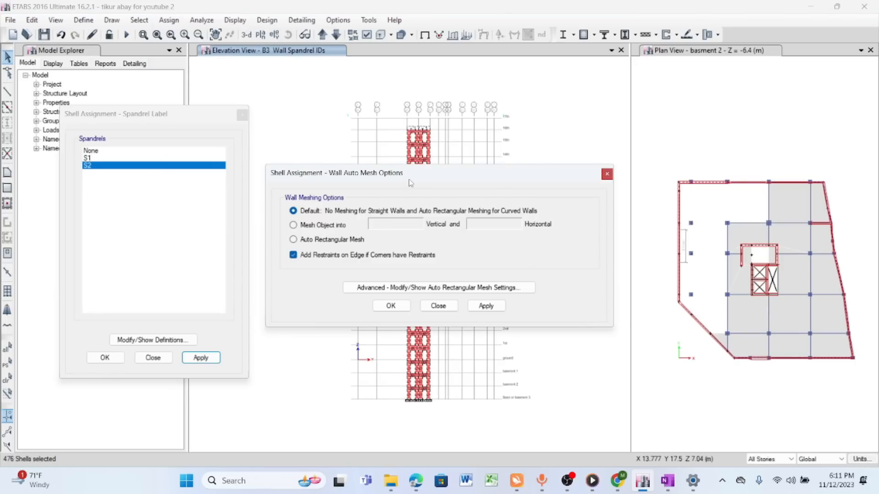
pyautogui.moveTo(410, 182); pyautogui.dragTo(488, 126)
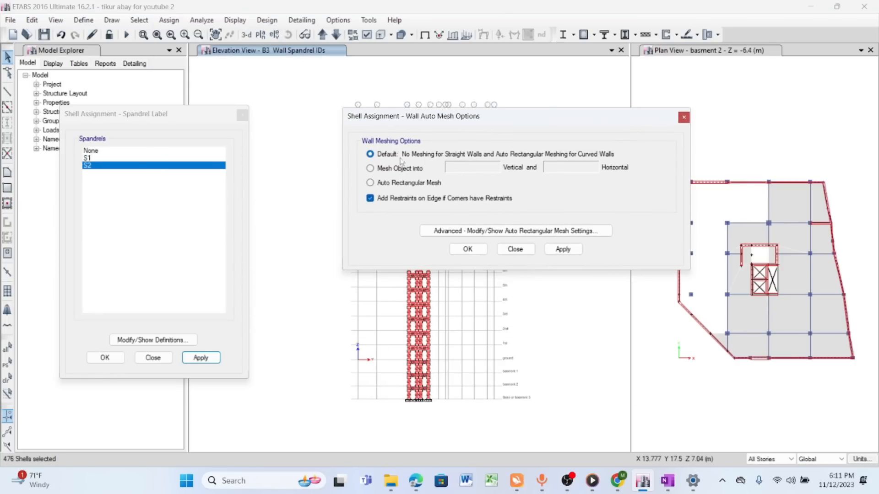
pyautogui.click(378, 170)
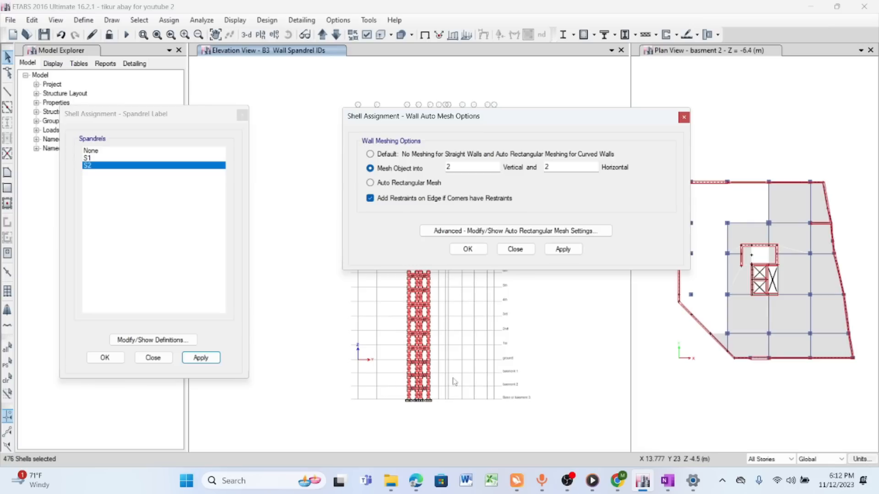
pyautogui.click(389, 183)
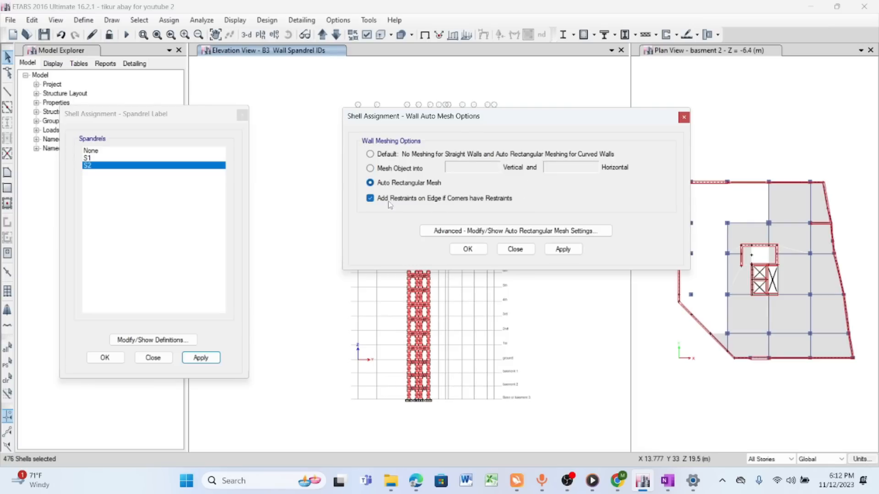
# - Check the maximum mesh size in the advanced rectangular mesh settings and apply Auto Rectangular Mesh to the selected walls
pyautogui.click(502, 232)
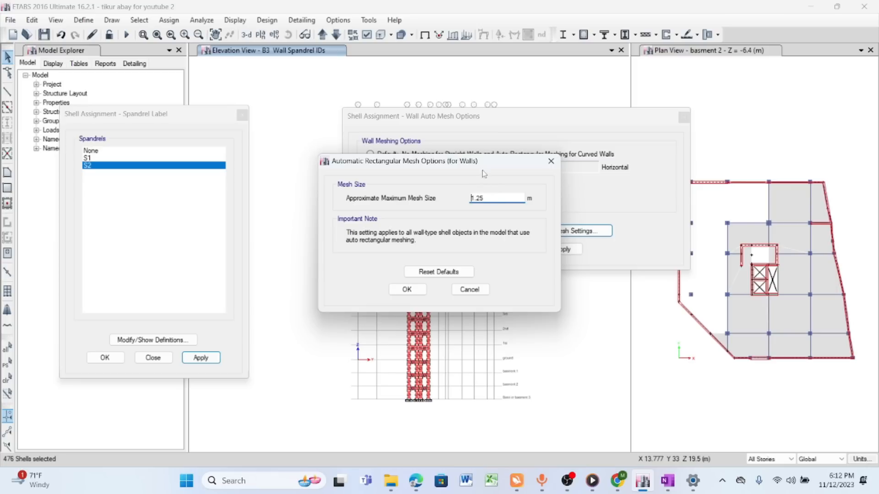
pyautogui.moveTo(489, 161); pyautogui.dragTo(674, 144)
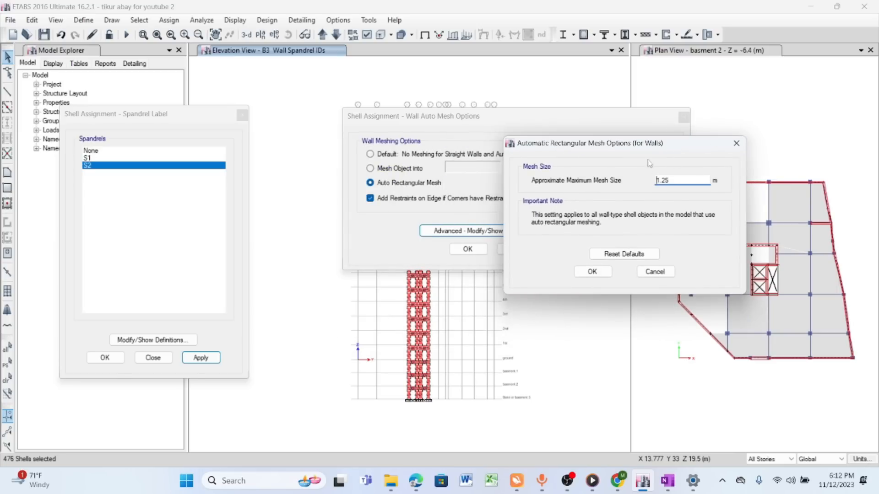
pyautogui.click(737, 143)
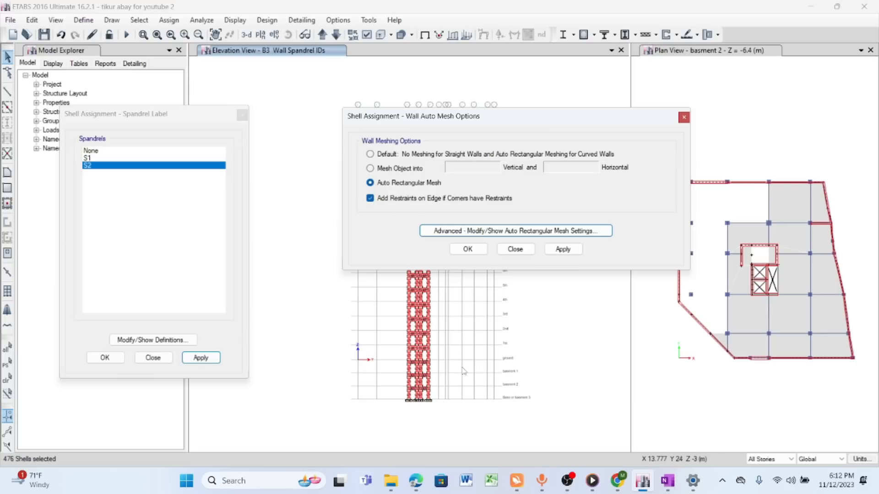
pyautogui.click(564, 251)
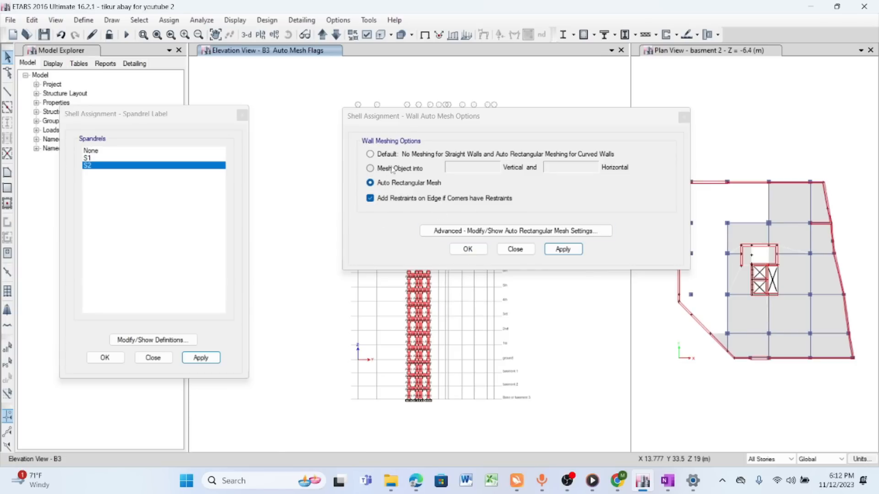
pyautogui.click(471, 250)
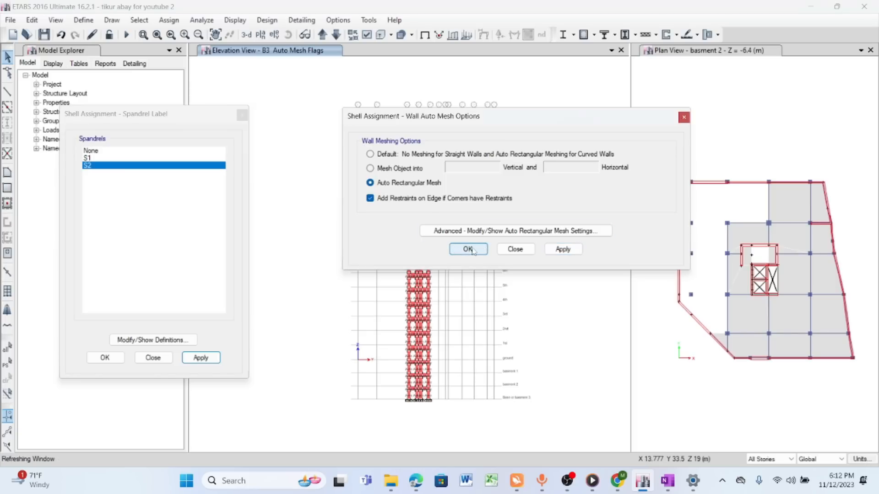
# - Display the shell analysis mesh on the core wall in elevation B3 and dismiss the leftover spandrel label assignment
pyautogui.scroll(5, 416, 414)
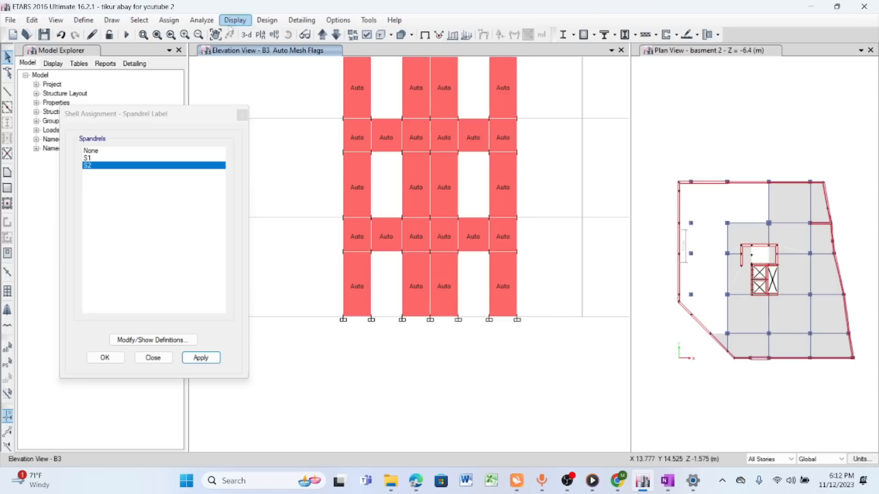
pyautogui.click(366, 34)
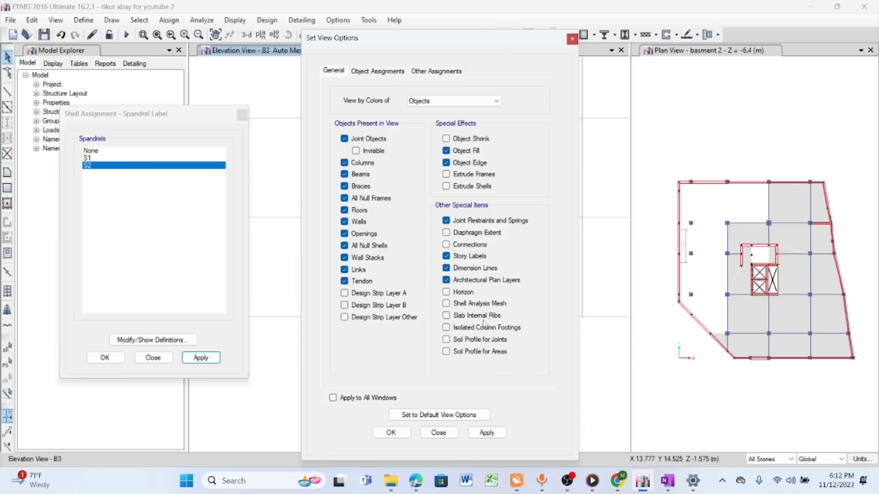
pyautogui.click(446, 303)
pyautogui.click(487, 433)
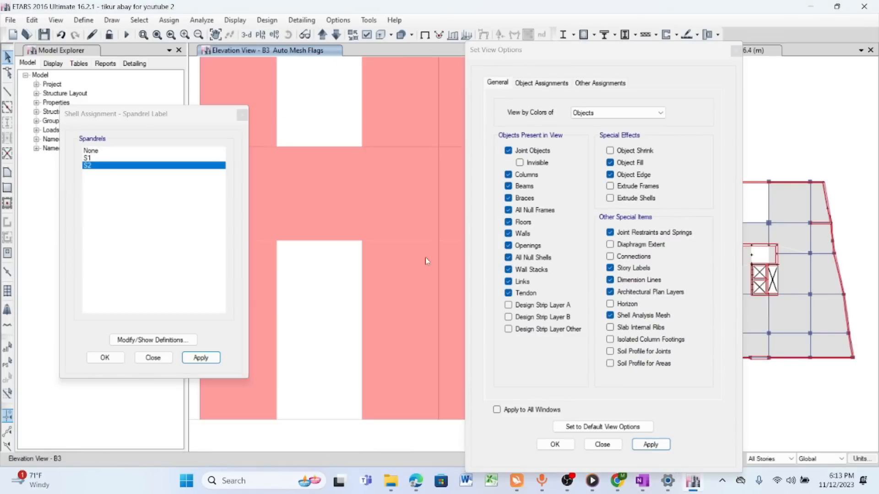
pyautogui.click(242, 115)
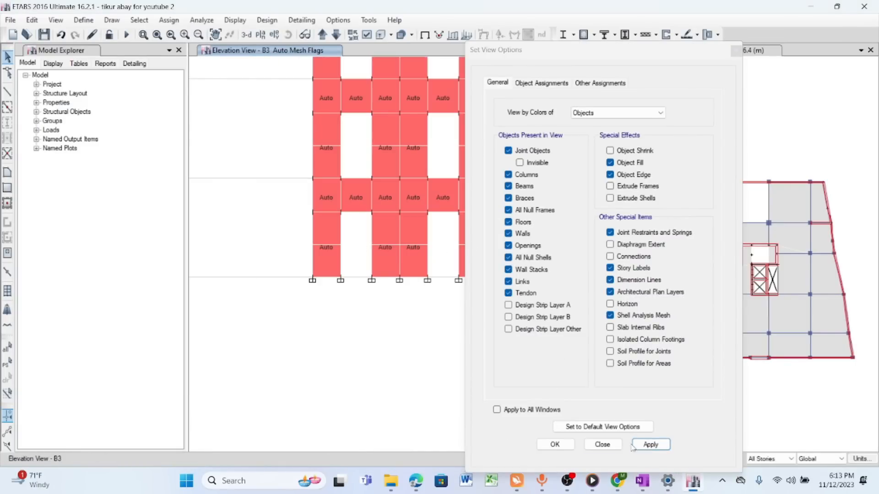
pyautogui.click(563, 447)
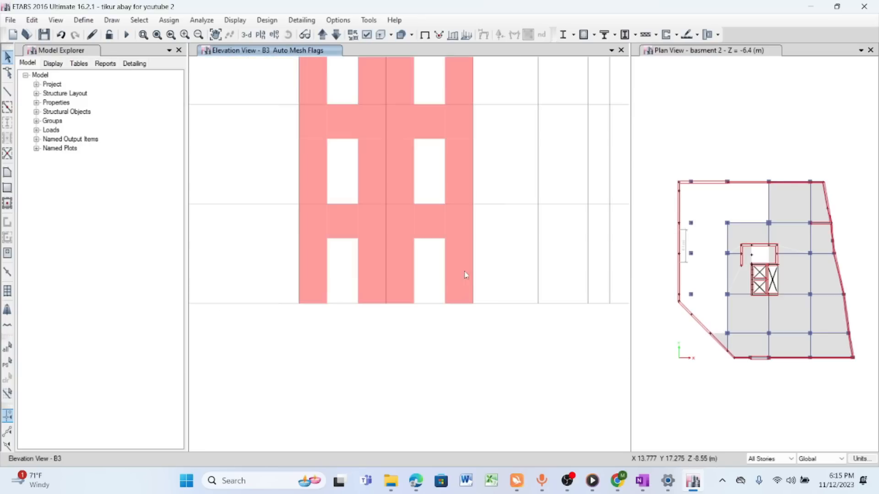
# - Replace the B3 elevation view with the plan view of story basment 2
pyautogui.scroll(-5, 465, 275)
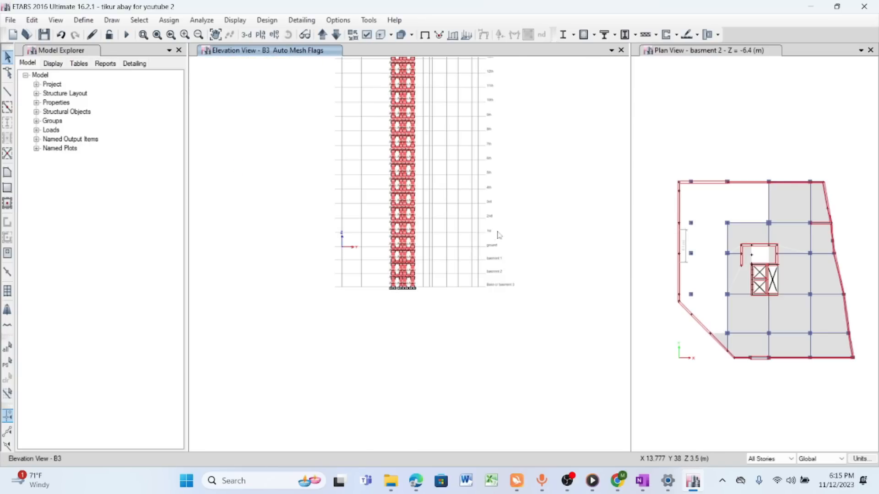
pyautogui.click(260, 35)
pyautogui.scroll(-1, 463, 321)
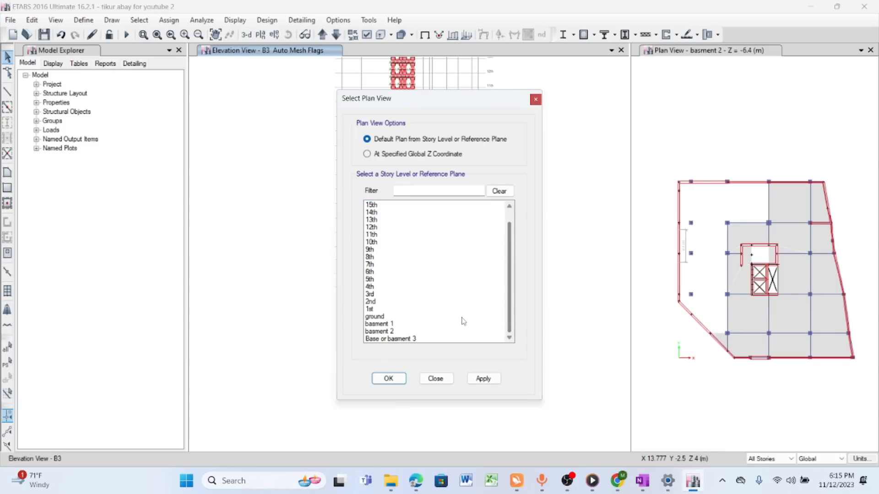
pyautogui.click(390, 331)
pyautogui.click(468, 379)
pyautogui.click(436, 379)
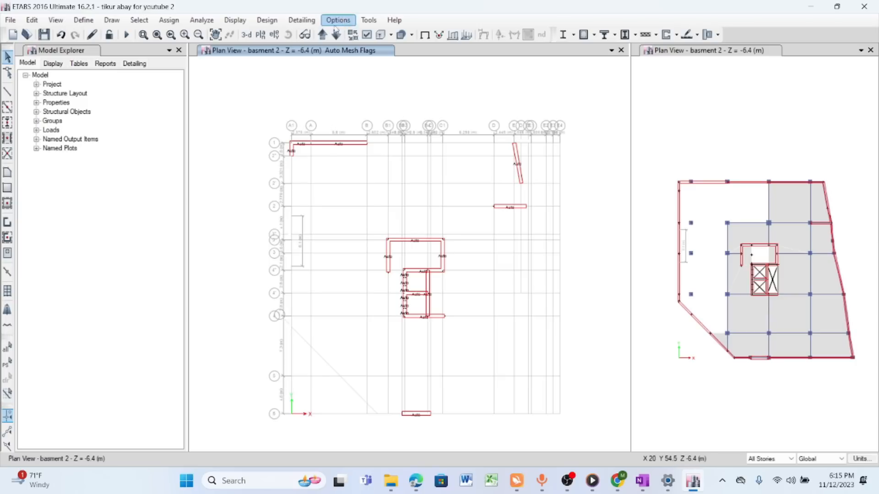
# - Select slabs by property: BASMENT SLAB, FLAT SLAB 250, LANDING 180, MECH SLAB 170, ROOF SLAB 170, RUMP SLAB and WAIST SLAB 180
pyautogui.click(151, 21)
pyautogui.moveTo(173, 35)
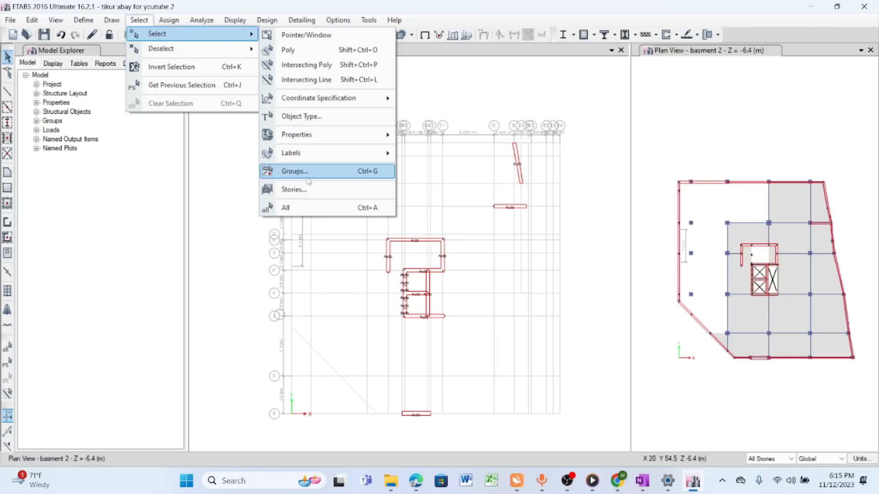
pyautogui.moveTo(312, 137)
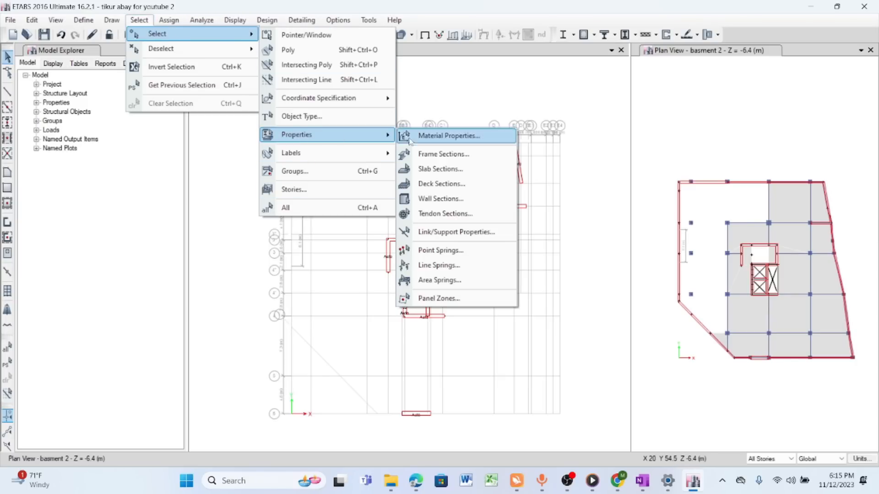
pyautogui.click(435, 169)
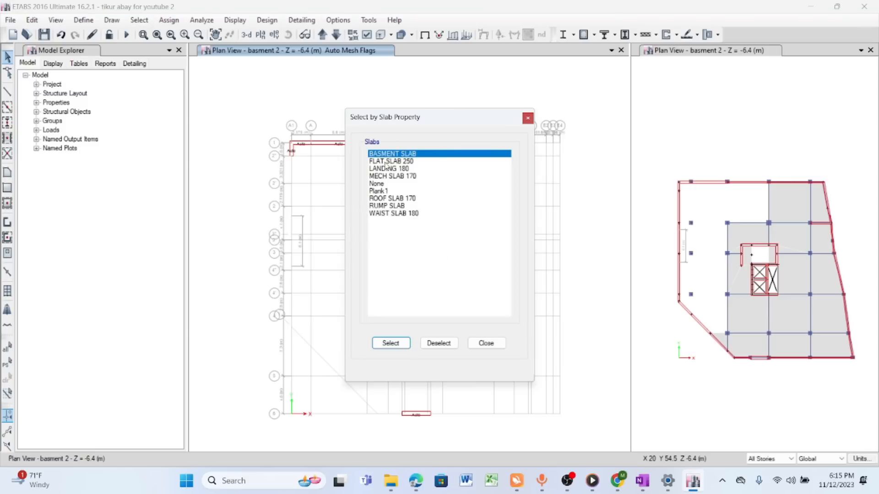
pyautogui.click(401, 162)
pyautogui.moveTo(402, 155); pyautogui.dragTo(399, 177)
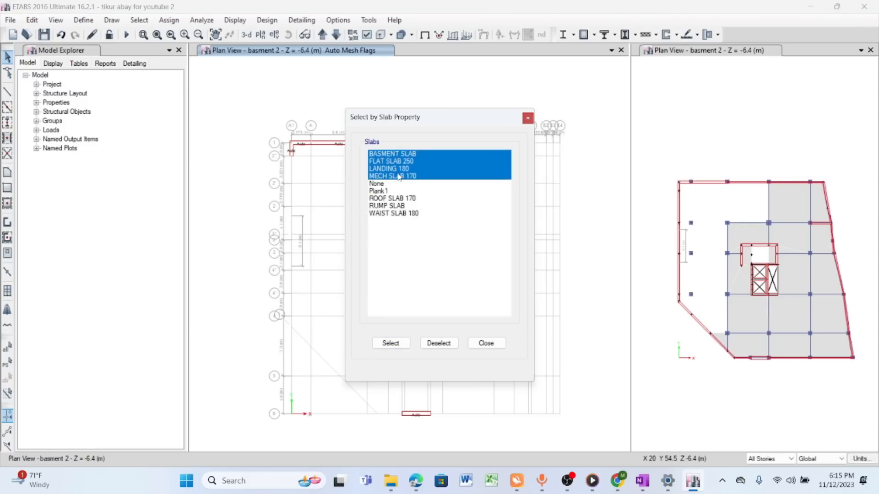
pyautogui.keyDown('ctrl'); pyautogui.moveTo(388, 200); pyautogui.dragTo(392, 216); pyautogui.keyUp('ctrl')
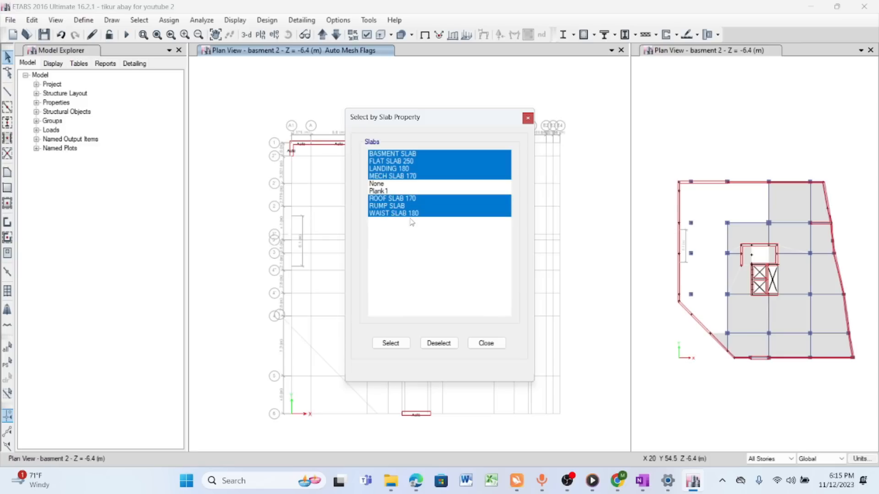
pyautogui.click(391, 343)
pyautogui.click(486, 343)
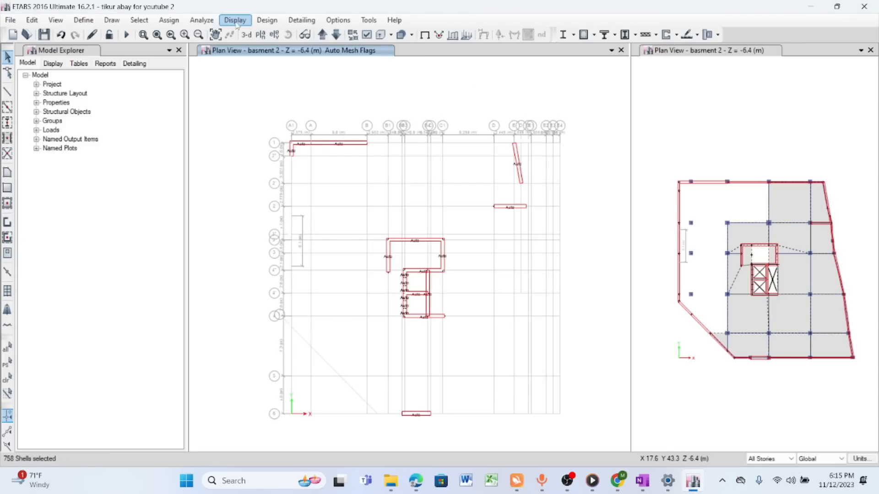
# - Open the floor auto mesh options for the selected slabs and try meshing each object into 2 by 2 elements
pyautogui.click(169, 20)
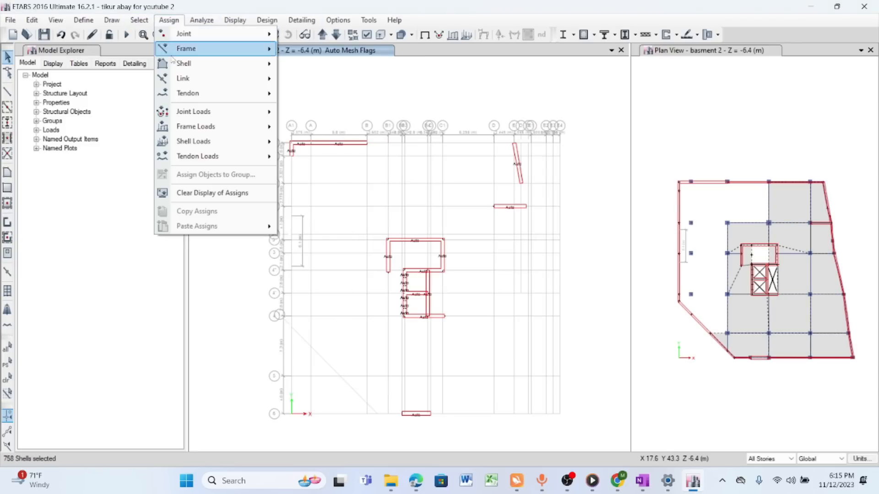
pyautogui.moveTo(202, 67)
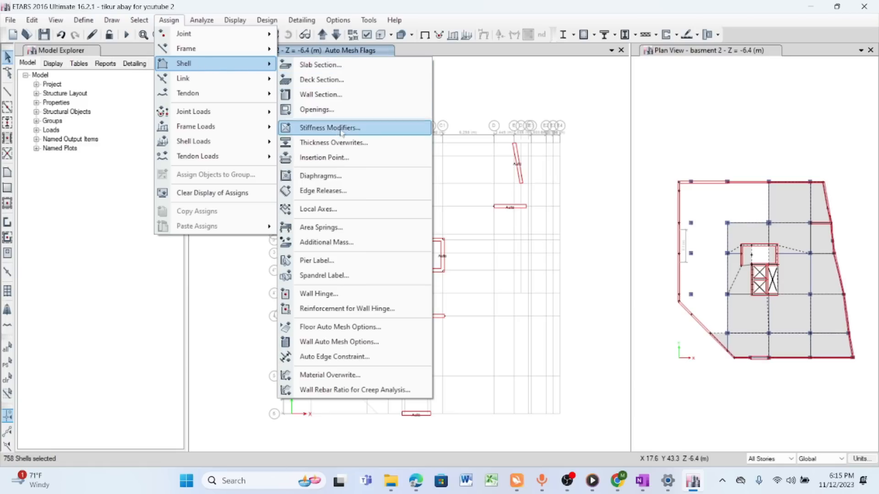
pyautogui.click(332, 328)
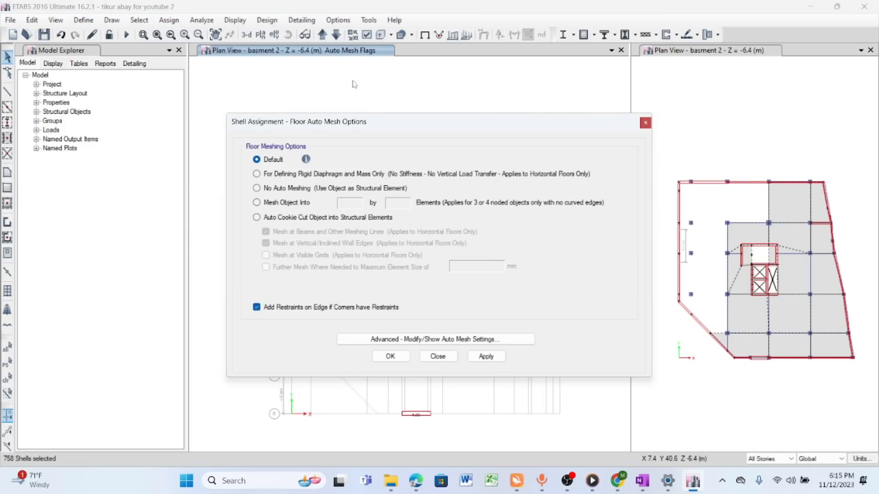
pyautogui.moveTo(395, 130); pyautogui.dragTo(423, 76)
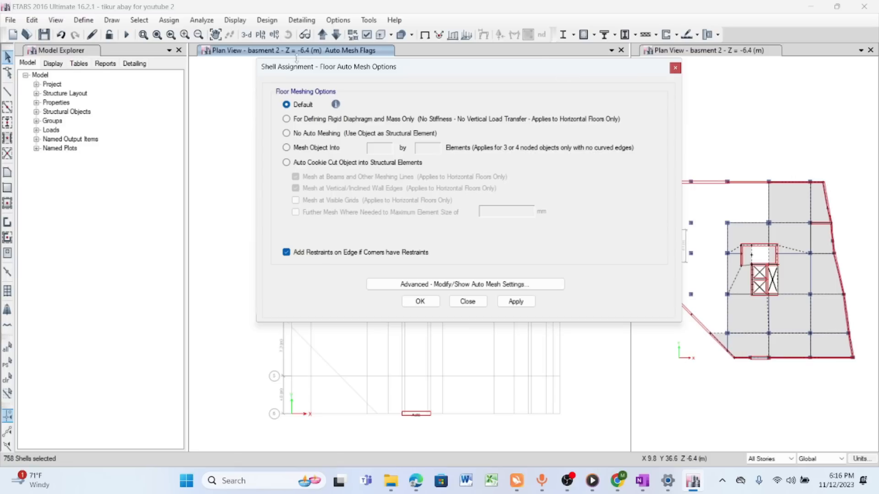
pyautogui.click(287, 148)
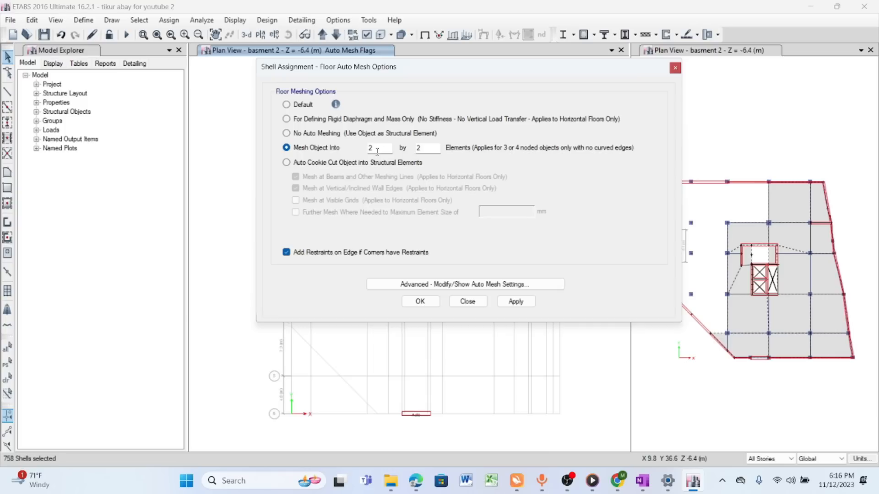
pyautogui.press('Tab')
pyautogui.write('2')
# - Try the auto cookie cut floor meshing option with further meshing to a maximum element size of 1000 mm
pyautogui.click(287, 163)
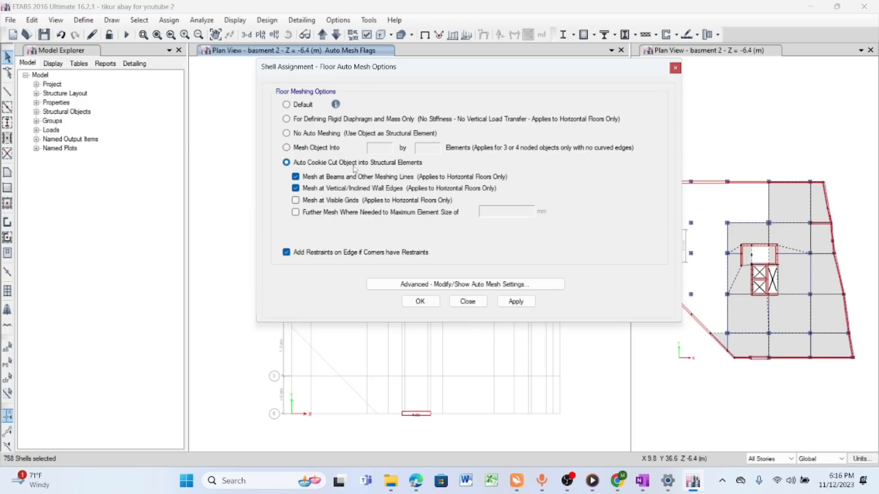
pyautogui.click(304, 215)
pyautogui.moveTo(518, 211); pyautogui.dragTo(467, 214)
pyautogui.click(504, 211)
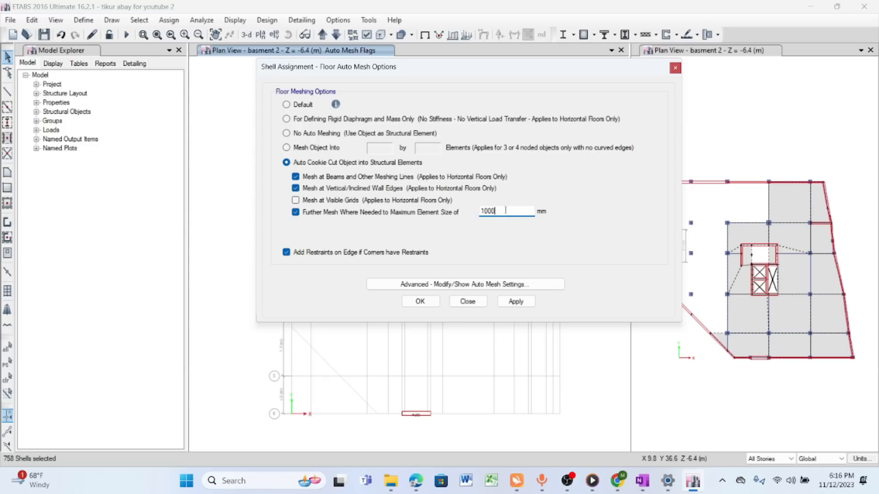
# - Return the floor meshing option to Default and close the floor auto mesh options
pyautogui.click(293, 105)
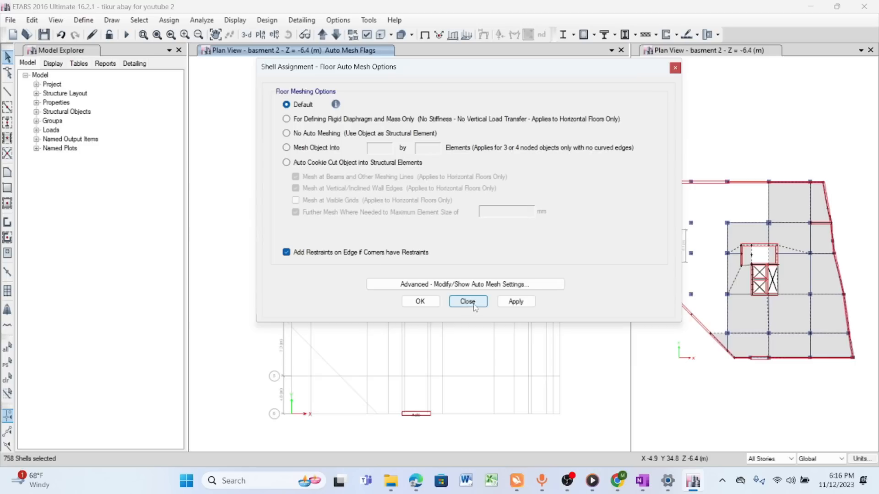
pyautogui.click(516, 302)
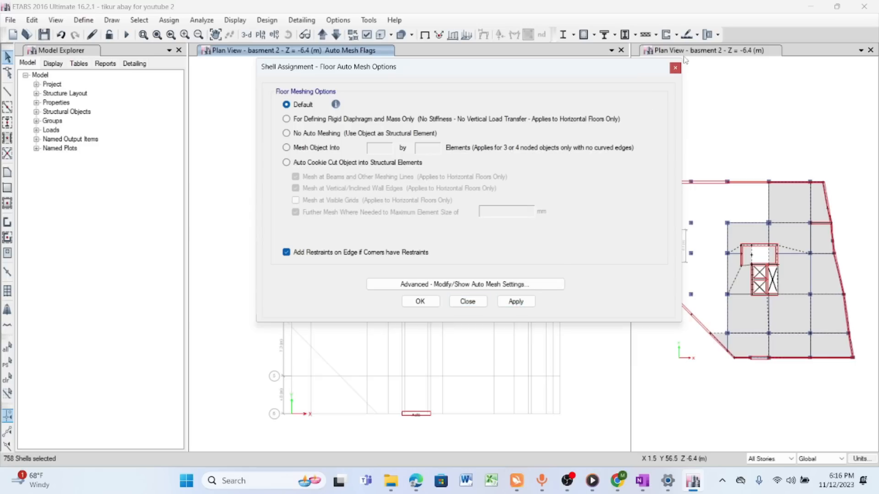
pyautogui.click(675, 67)
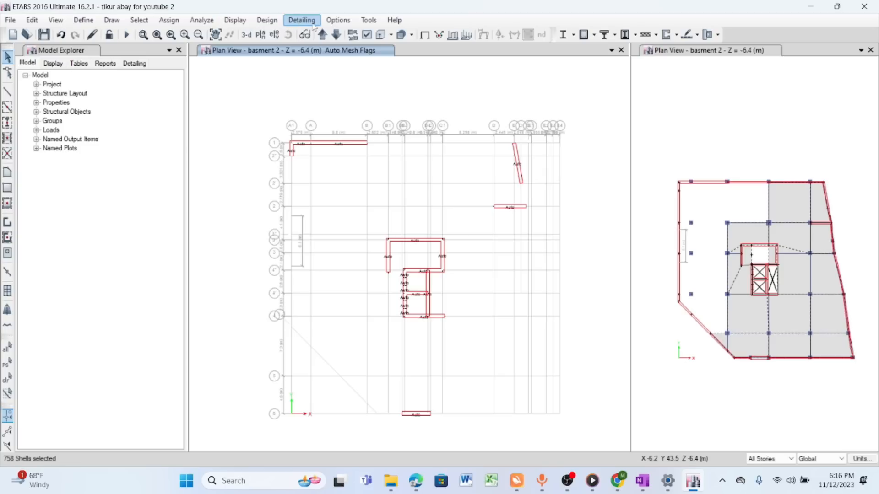
# - Set the approximate maximum mesh size for automatic floor meshing to 1 m
pyautogui.click(201, 20)
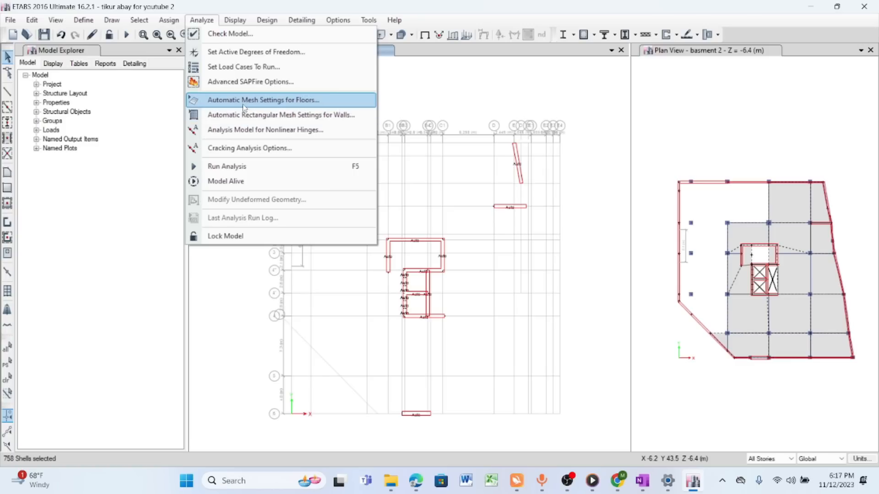
pyautogui.click(266, 103)
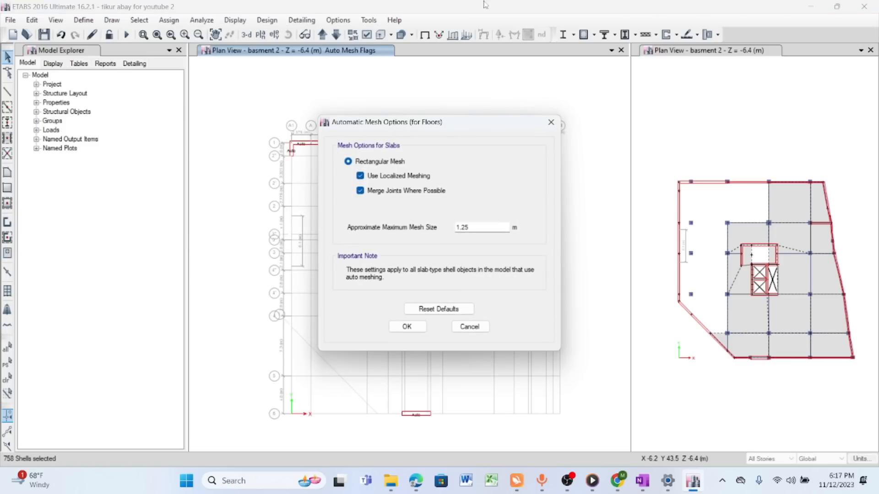
pyautogui.click(490, 227)
pyautogui.moveTo(479, 227); pyautogui.dragTo(403, 223)
pyautogui.write('1')
pyautogui.moveTo(487, 227); pyautogui.dragTo(442, 228)
pyautogui.write('1')
pyautogui.click(407, 327)
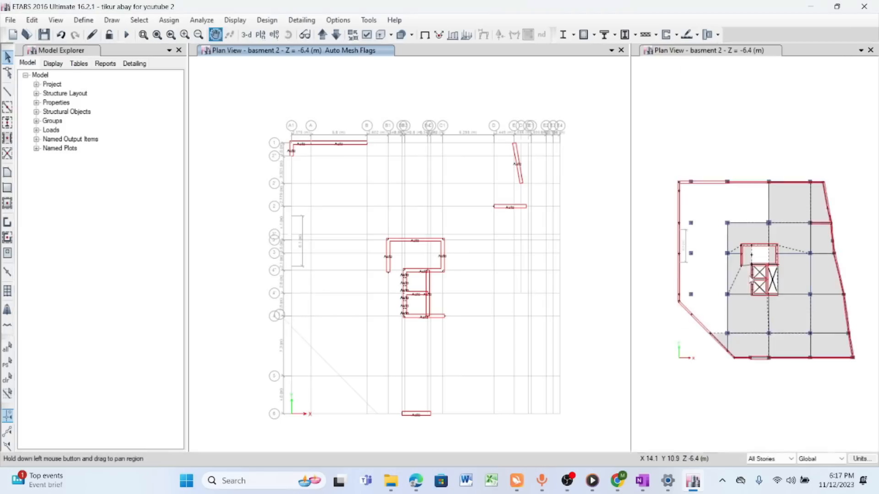
# - Widen the window showing the basment 2 plan beside the Auto Mesh Flags view
pyautogui.scroll(5, 754, 280)
pyautogui.scroll(-5, 710, 262)
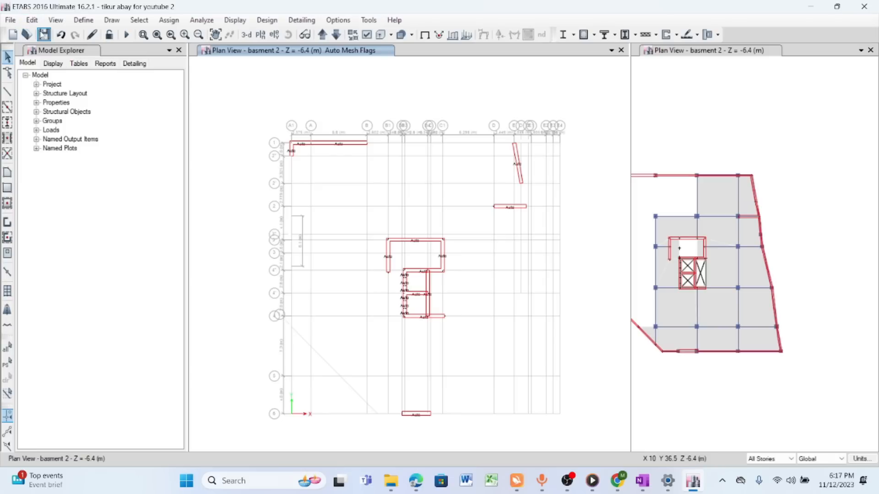
pyautogui.moveTo(630, 147); pyautogui.dragTo(515, 149)
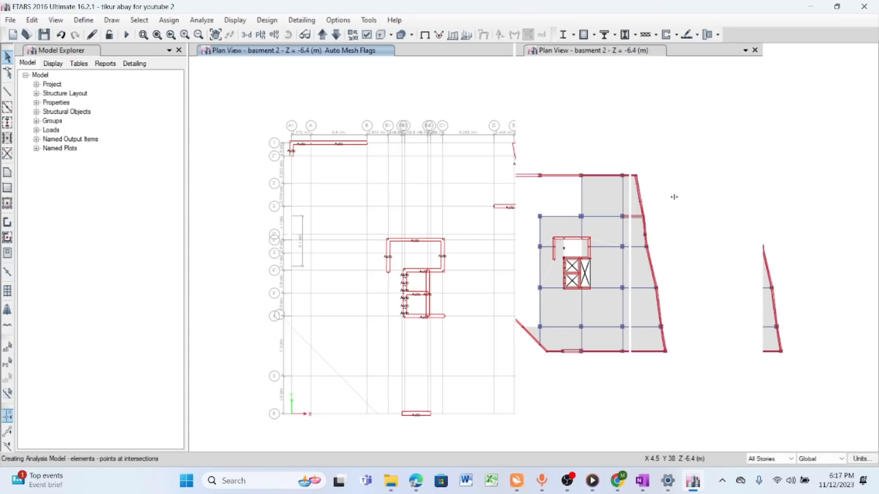
pyautogui.click(675, 197)
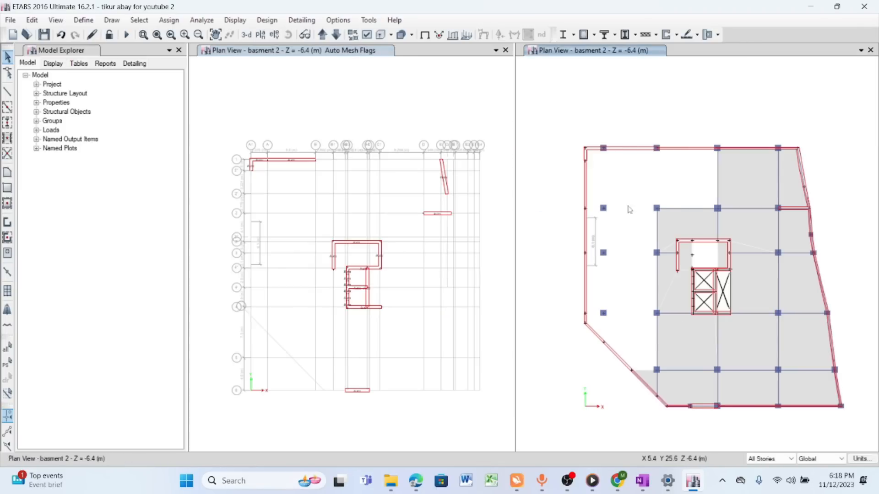
pyautogui.scroll(-5, 600, 207)
pyautogui.scroll(4, 666, 239)
pyautogui.scroll(-1, 675, 256)
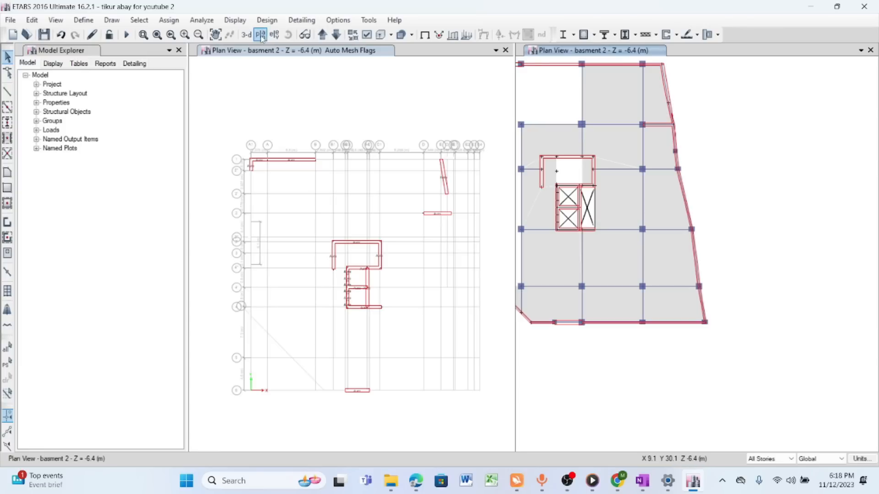
# - Turn on the Shell Analysis Mesh display in the view options and apply it to all windows
pyautogui.click(367, 34)
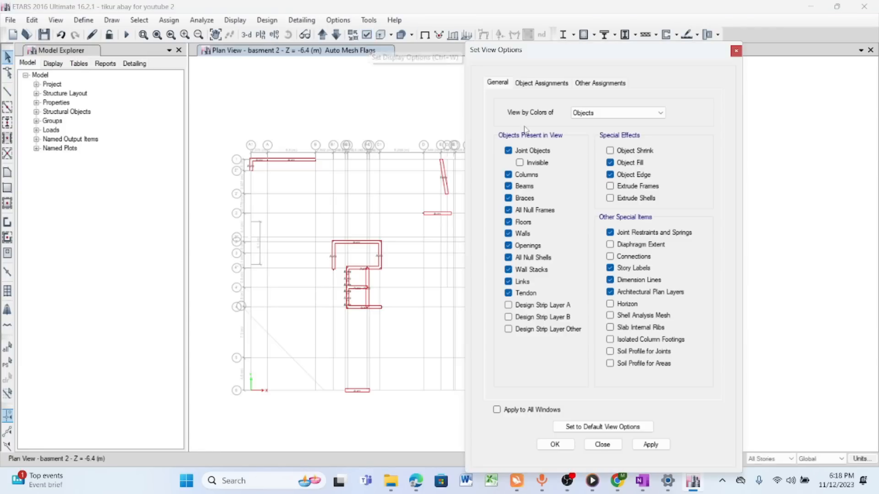
pyautogui.click(594, 84)
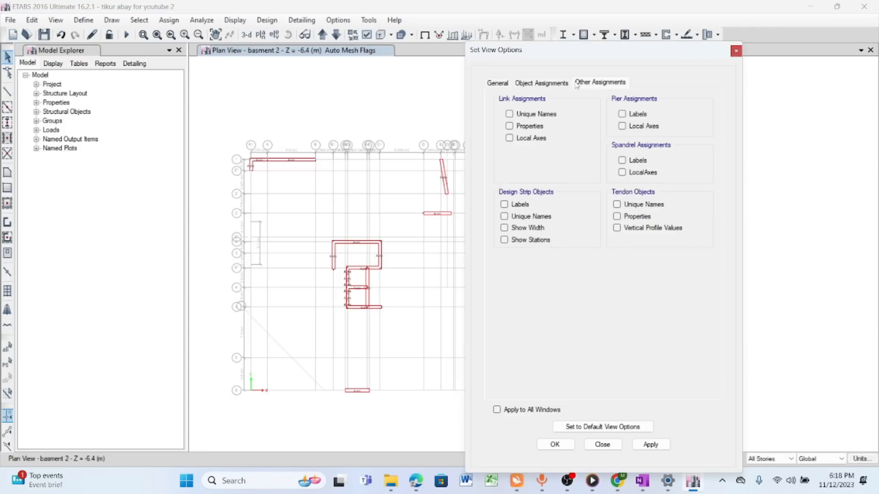
pyautogui.click(559, 83)
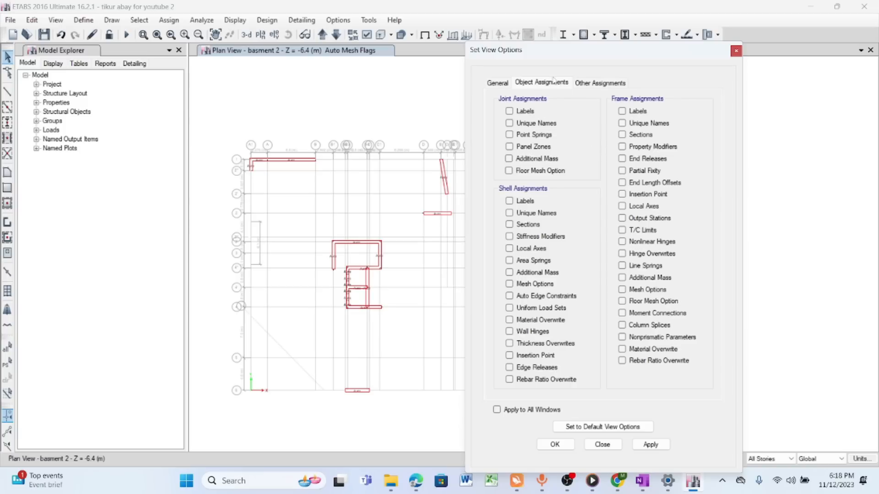
pyautogui.click(605, 84)
pyautogui.click(497, 83)
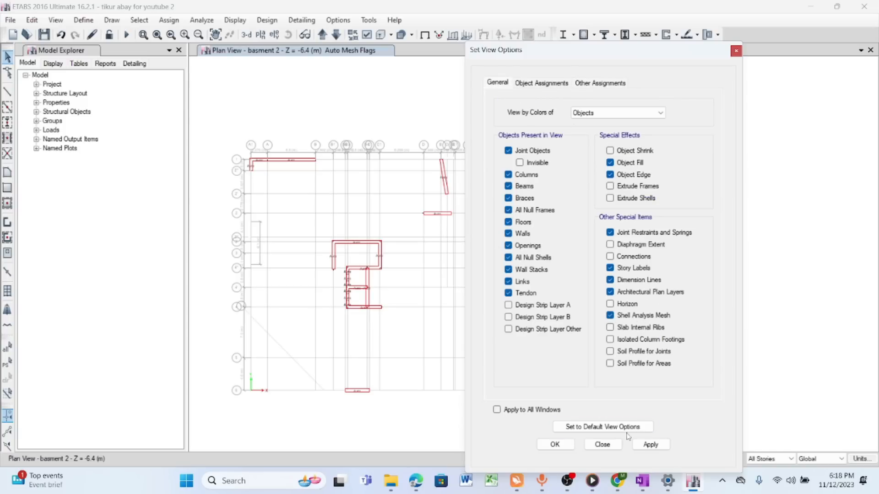
pyautogui.click(497, 410)
pyautogui.click(651, 445)
pyautogui.click(555, 445)
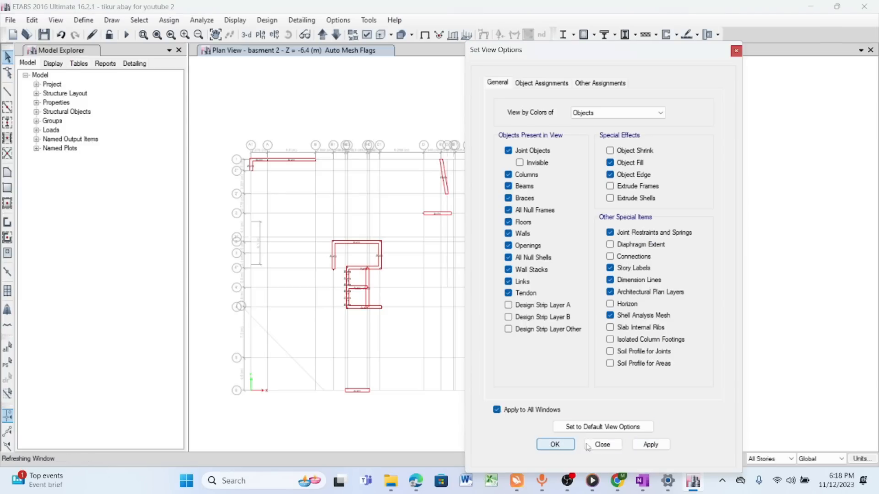
# - Examine the slab mesh around the core walls and columns on the basment 2 plan
pyautogui.scroll(3, 625, 215)
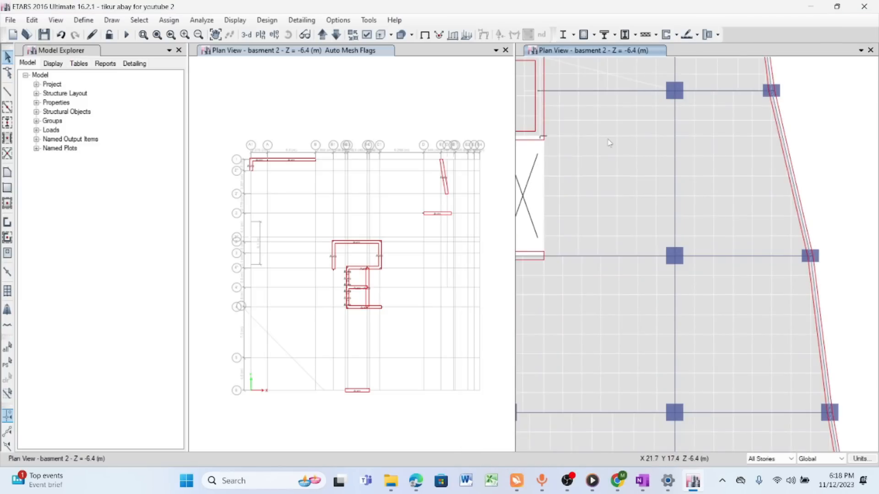
pyautogui.scroll(-3, 595, 162)
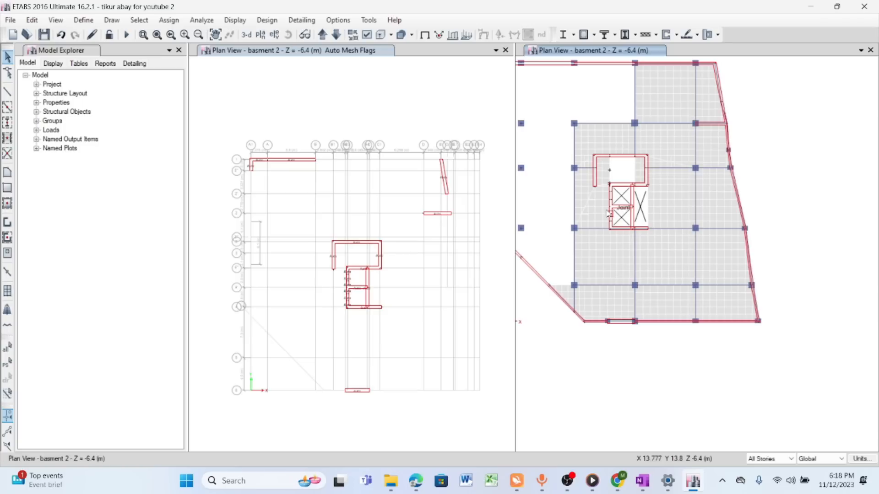
pyautogui.scroll(5, 586, 159)
pyautogui.scroll(-3, 586, 159)
pyautogui.scroll(3, 681, 153)
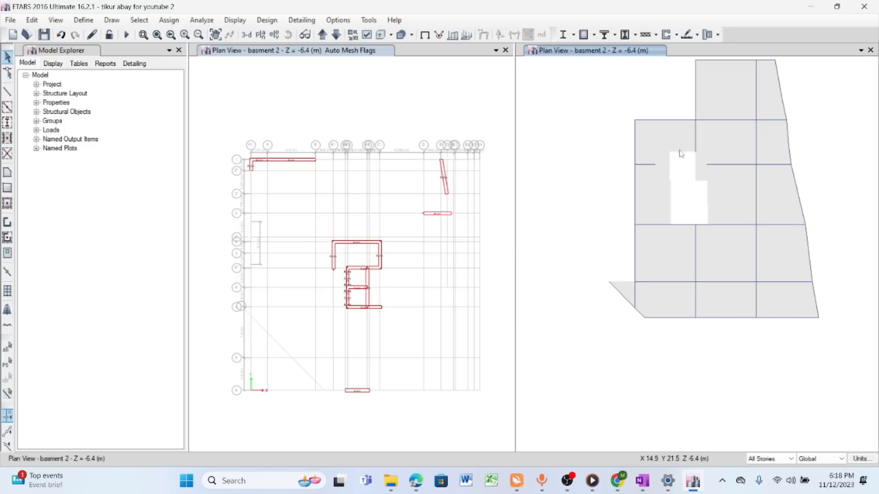
pyautogui.scroll(-3, 707, 304)
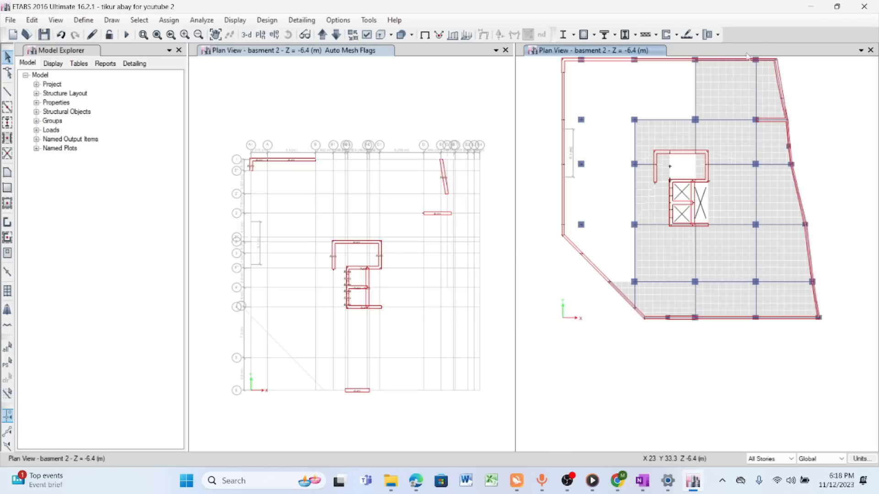
# - Move the plan view up to the 2nd story and inspect its slab mesh
pyautogui.scroll(-3, 674, 233)
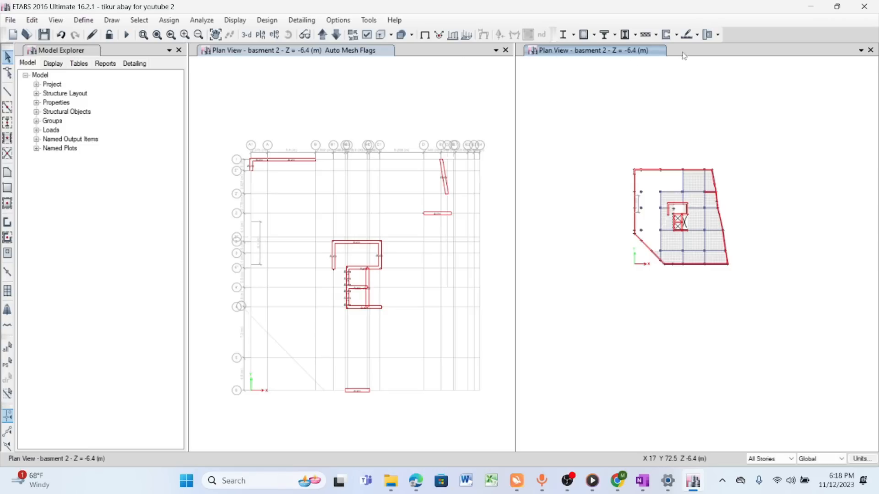
pyautogui.click(323, 35)
pyautogui.click(324, 35)
pyautogui.click(324, 35)
pyautogui.click(324, 35)
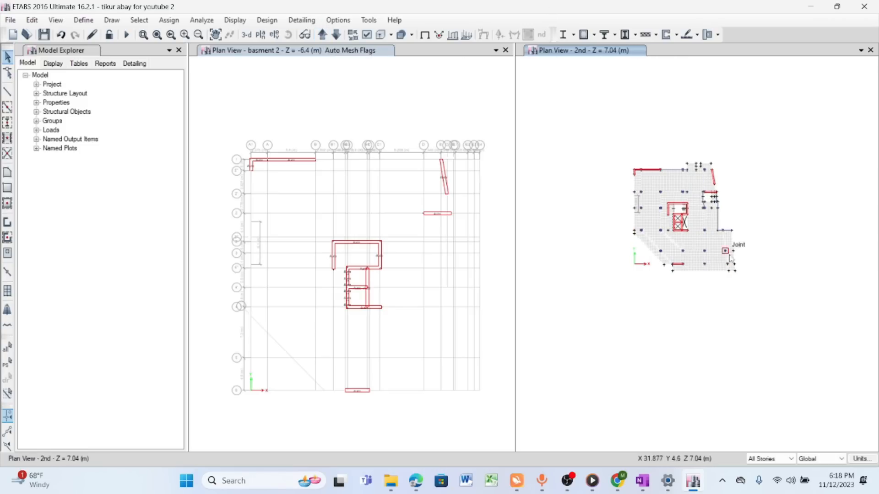
pyautogui.scroll(3, 676, 245)
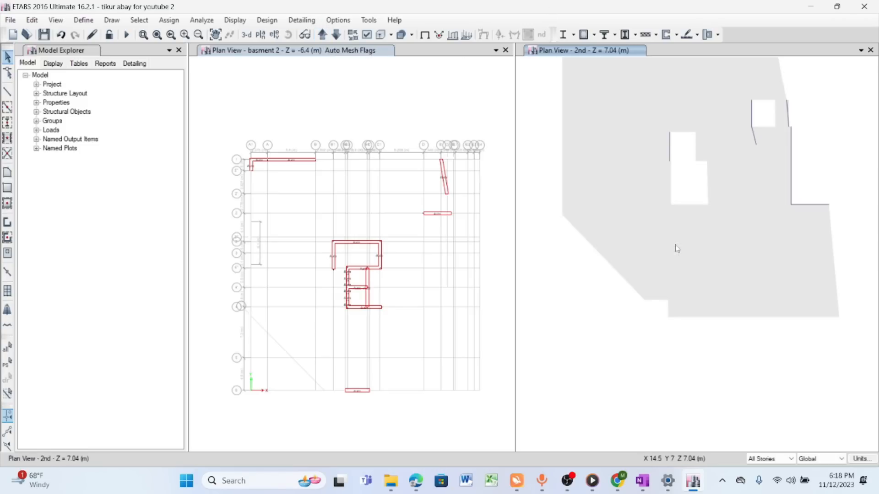
# - Switch the Auto Mesh Flags window to the elevation view of grid line A1
pyautogui.click(417, 57)
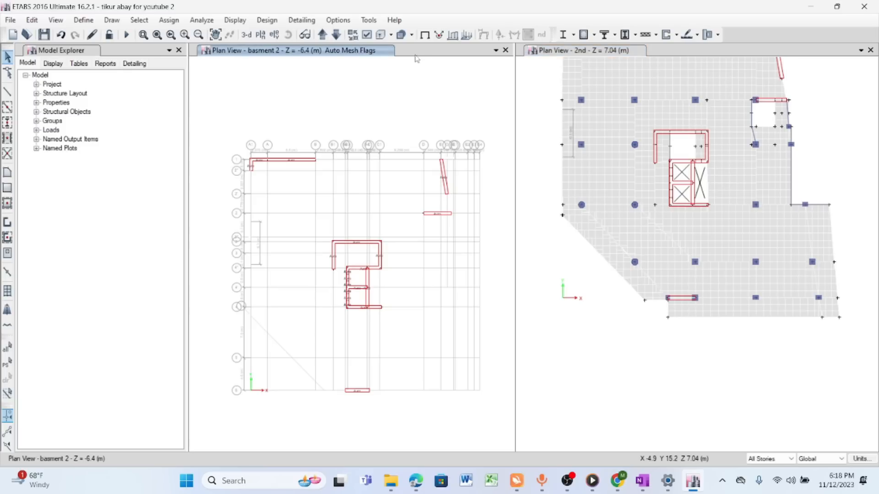
pyautogui.click(274, 35)
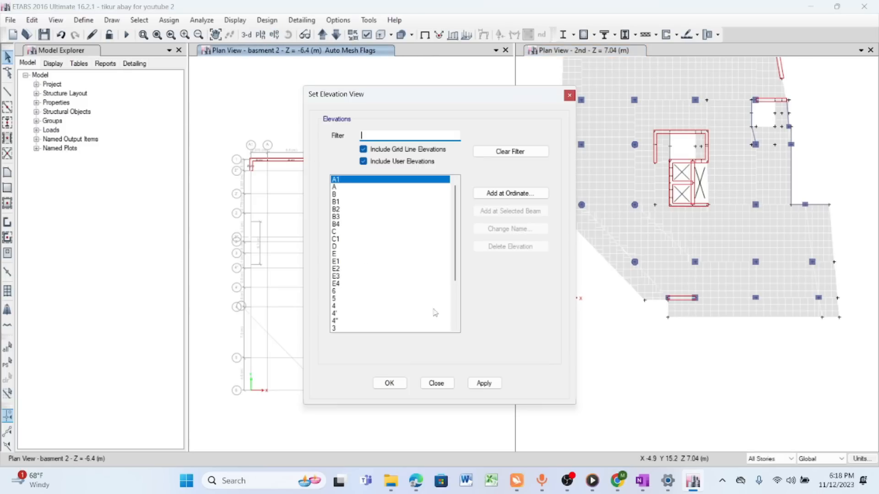
pyautogui.click(484, 383)
pyautogui.click(438, 383)
# - Examine the auto mesh of the wall on elevation A1 at the basement stories and save the model
pyautogui.scroll(5, 409, 415)
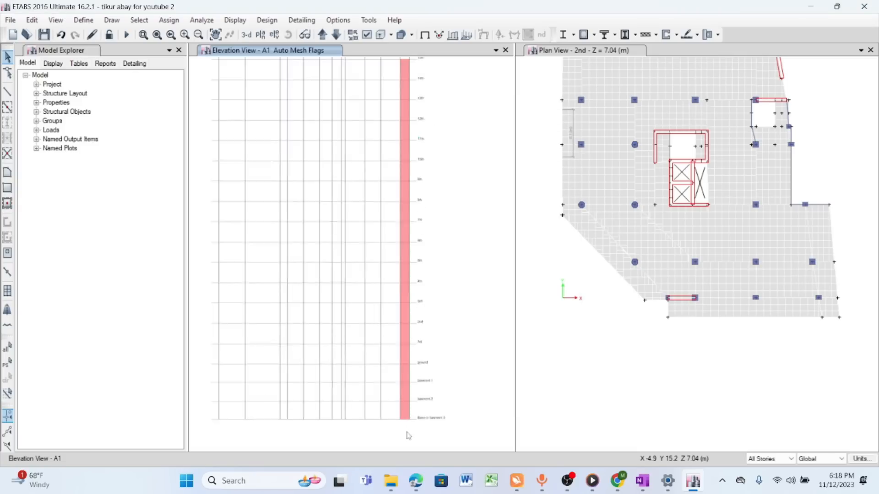
pyautogui.scroll(-3, 403, 370)
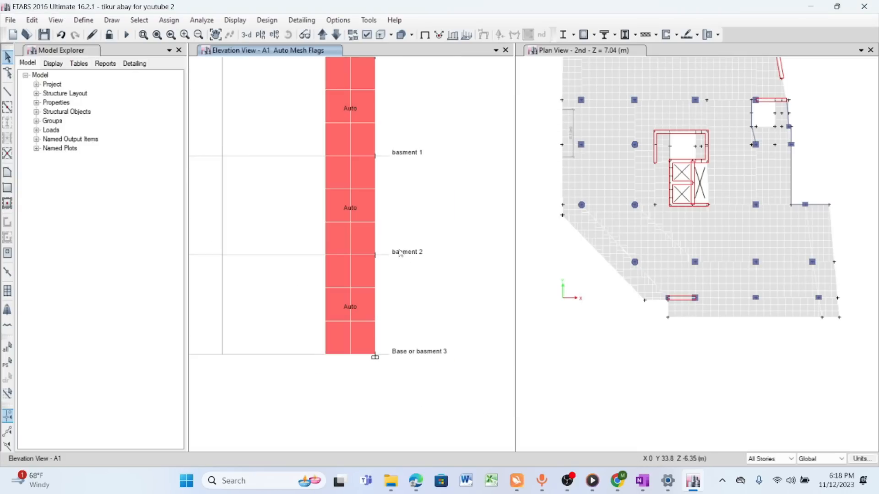
pyautogui.scroll(-2, 365, 116)
pyautogui.scroll(2, 372, 203)
pyautogui.scroll(-3, 357, 135)
pyautogui.scroll(5, 358, 275)
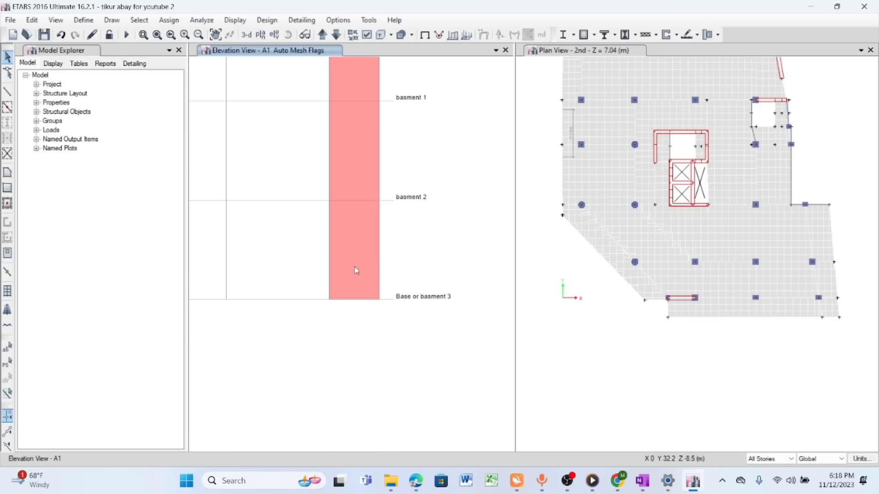
pyautogui.click(365, 257)
pyautogui.click(381, 263)
pyautogui.scroll(-2, 365, 289)
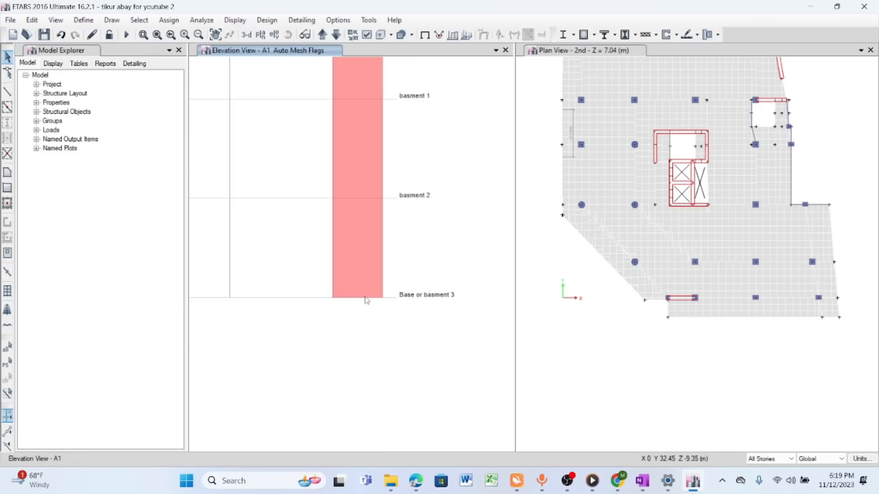
pyautogui.scroll(-3, 360, 283)
pyautogui.scroll(3, 363, 219)
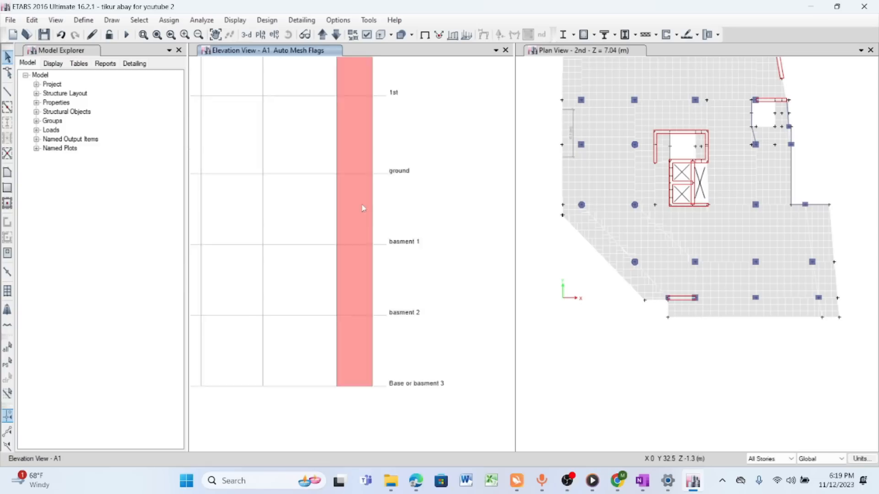
pyautogui.click(44, 35)
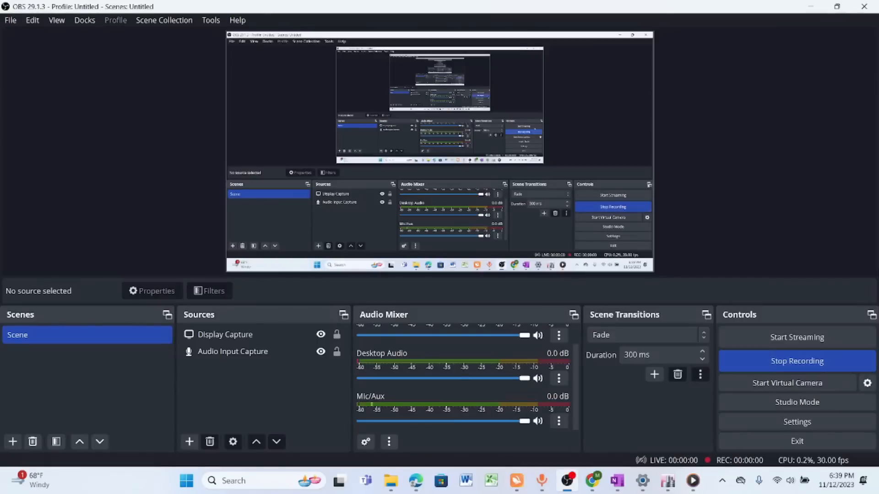
# - Switch to OneNote and pan the page to blank space below the handwritten meshing notes
pyautogui.click(813, 7)
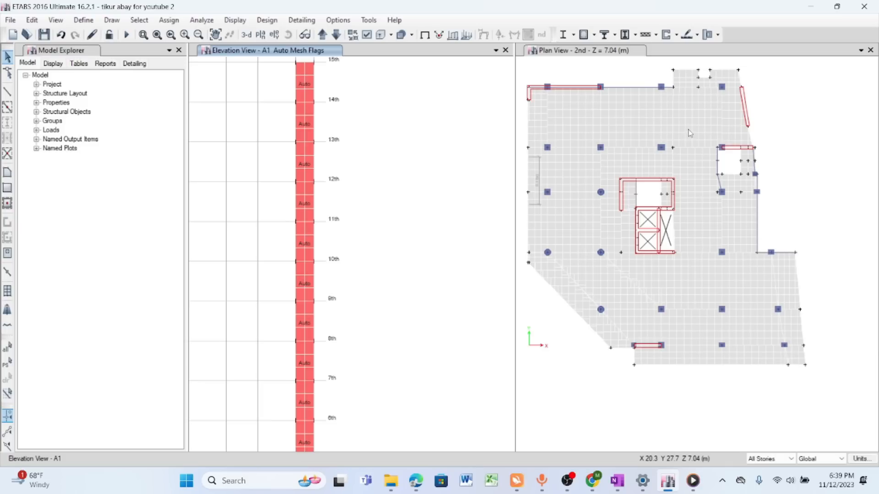
pyautogui.click(617, 482)
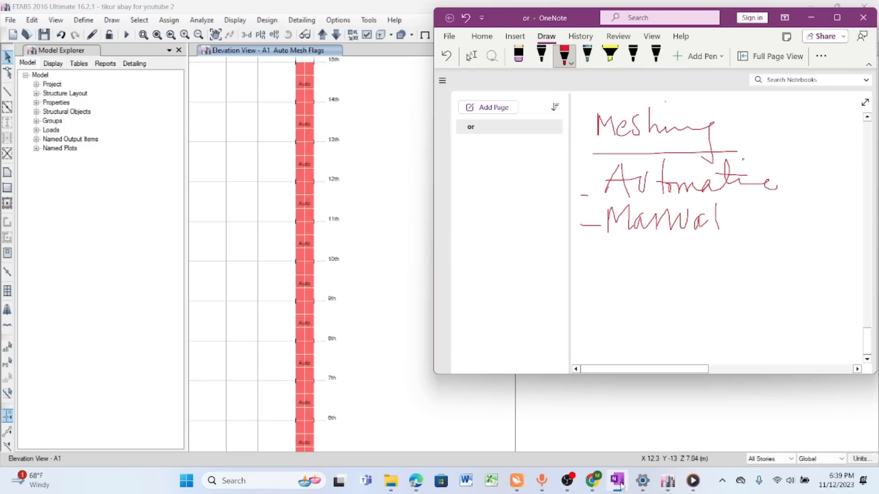
pyautogui.click(838, 18)
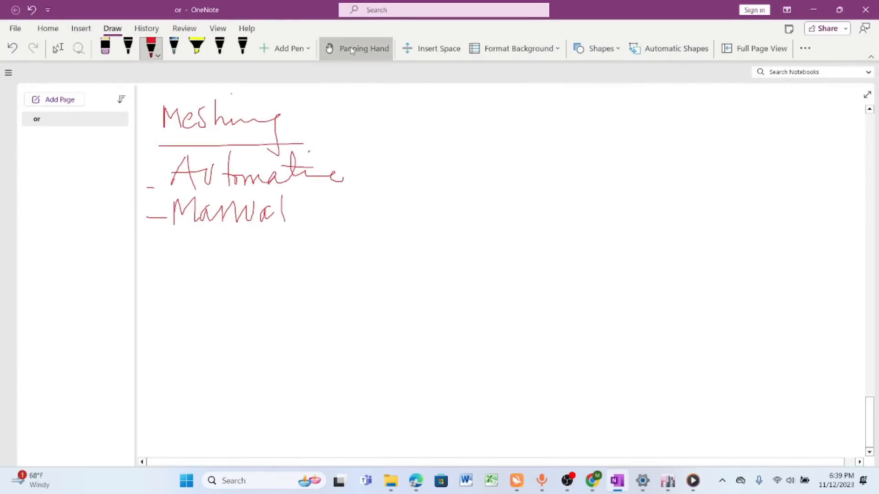
pyautogui.click(351, 48)
pyautogui.moveTo(335, 188); pyautogui.dragTo(389, 59)
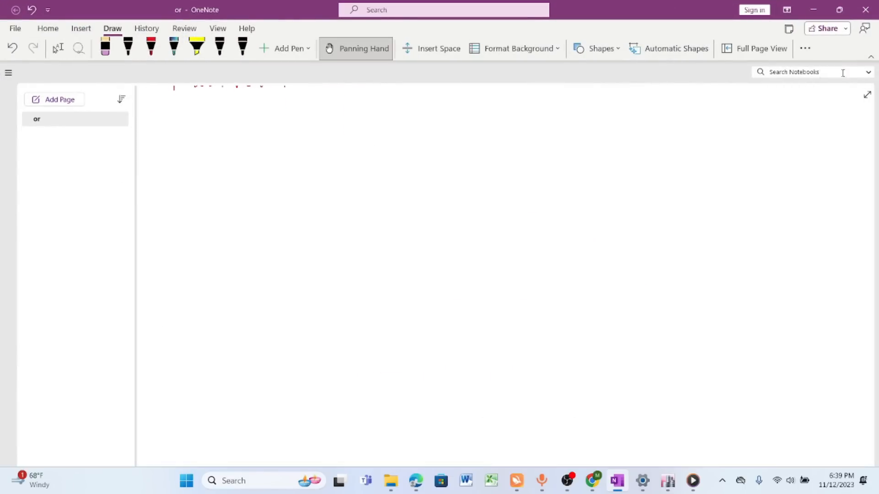
# - Shrink the OneNote window and place it over the elevation view, leaving the ETABS plan view uncovered
pyautogui.click(839, 10)
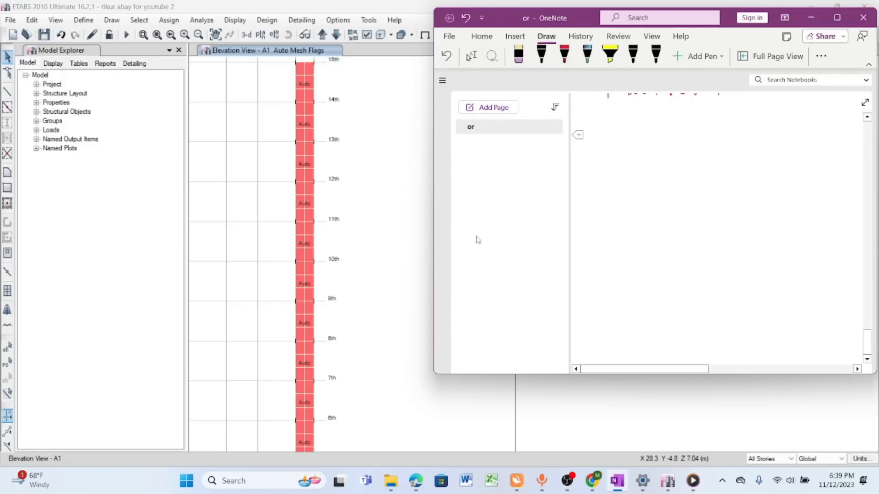
pyautogui.moveTo(434, 200); pyautogui.dragTo(385, 199)
pyautogui.moveTo(719, 17); pyautogui.dragTo(356, 30)
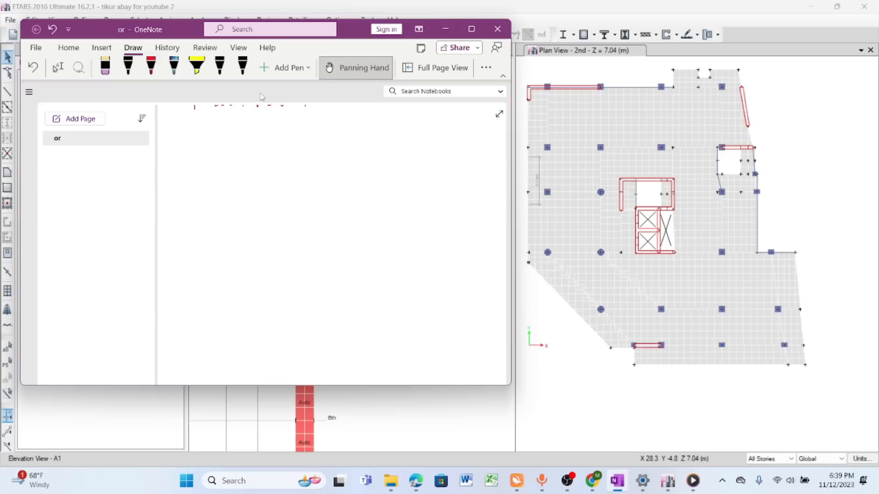
pyautogui.click(356, 76)
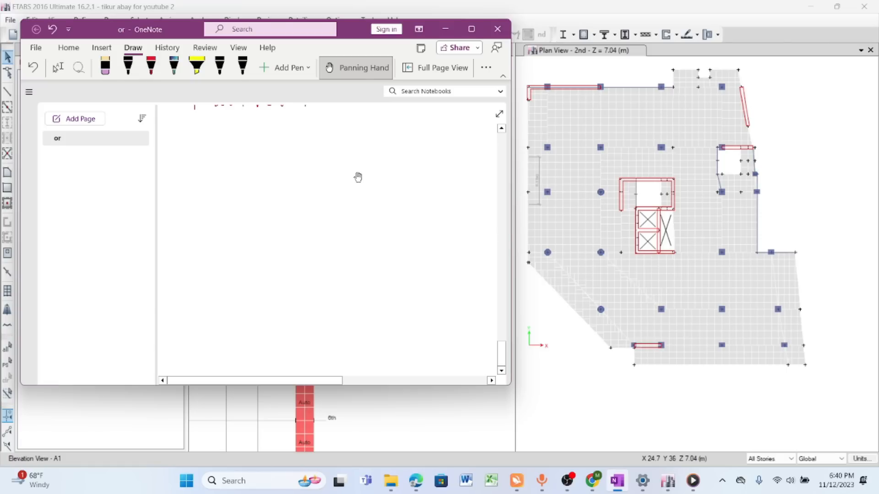
# - Handwrite the red heading "Diaphragm" in the blank area, underline it and draw an arrow beside it
pyautogui.click(151, 66)
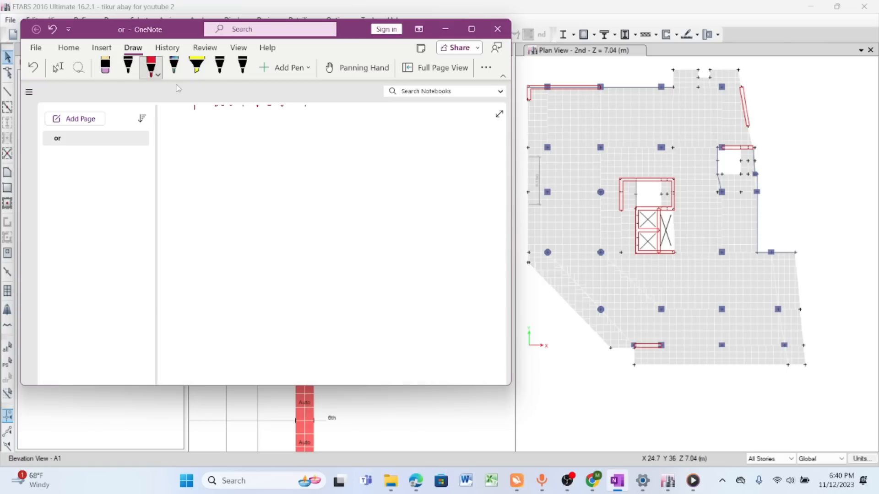
pyautogui.moveTo(179, 118)
pyautogui.mouseDown()
pyautogui.moveTo(175, 140)
pyautogui.moveTo(186, 134)
pyautogui.mouseUp()
pyautogui.moveTo(165, 136)
pyautogui.mouseDown()
pyautogui.moveTo(208, 149)
pyautogui.moveTo(275, 136)
pyautogui.mouseUp()
pyautogui.moveTo(175, 152)
pyautogui.mouseDown()
pyautogui.moveTo(252, 156)
pyautogui.moveTo(321, 142)
pyautogui.mouseUp()
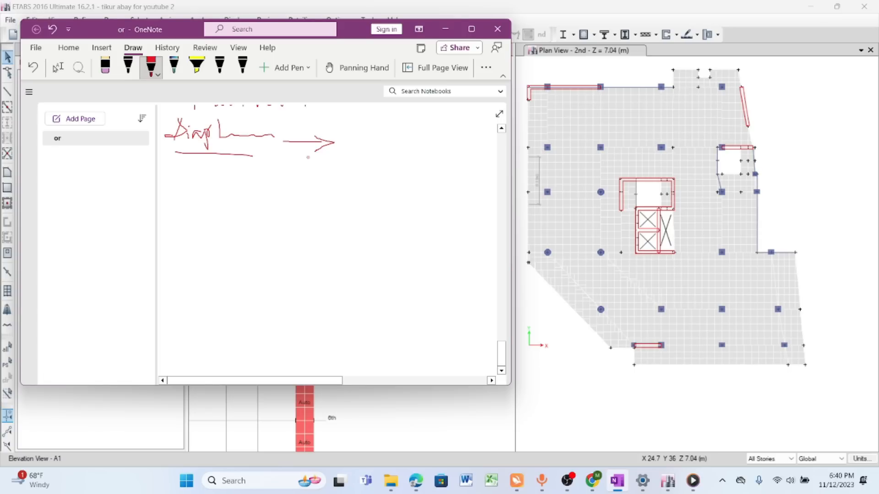
# - Handwrite the definition "Connecting Mechanism of nodes" after the diaphragm heading's arrow
pyautogui.moveTo(353, 138)
pyautogui.mouseDown()
pyautogui.moveTo(340, 153)
pyautogui.moveTo(428, 142)
pyautogui.moveTo(448, 174)
pyautogui.mouseUp()
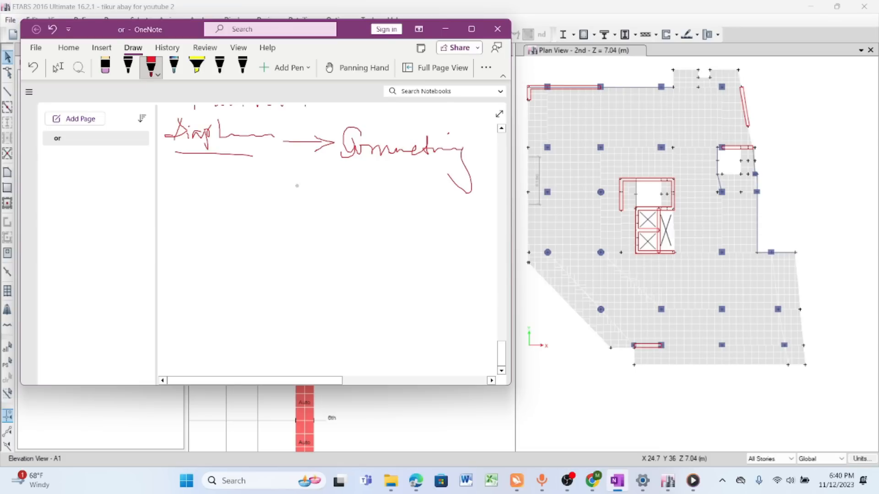
pyautogui.moveTo(244, 172)
pyautogui.mouseDown()
pyautogui.moveTo(261, 189)
pyautogui.moveTo(328, 194)
pyautogui.moveTo(364, 178)
pyautogui.moveTo(367, 206)
pyautogui.mouseUp()
pyautogui.moveTo(356, 197)
pyautogui.mouseDown()
pyautogui.moveTo(395, 181)
pyautogui.moveTo(441, 199)
pyautogui.mouseUp()
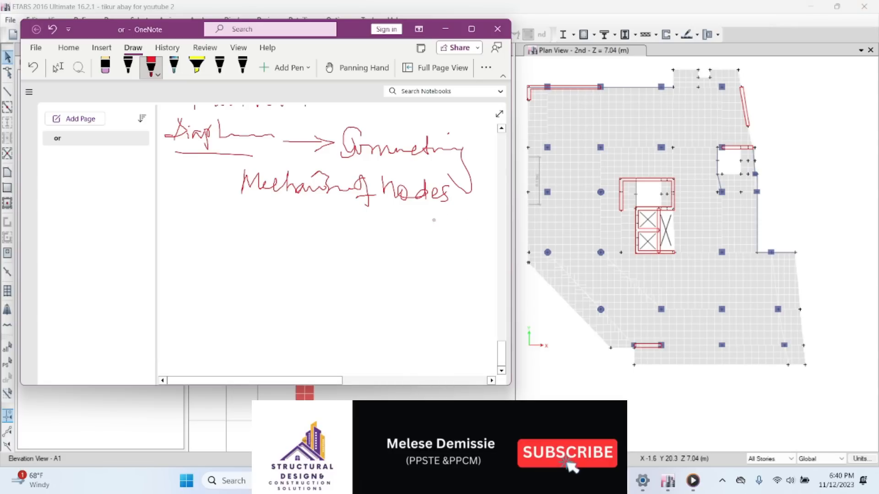
# - Circle the diaphragm heading, lead a line down to a triangular bullet, and clear the circle and line
pyautogui.moveTo(251, 119)
pyautogui.mouseDown()
pyautogui.moveTo(234, 109)
pyautogui.moveTo(179, 125)
pyautogui.moveTo(250, 118)
pyautogui.mouseUp()
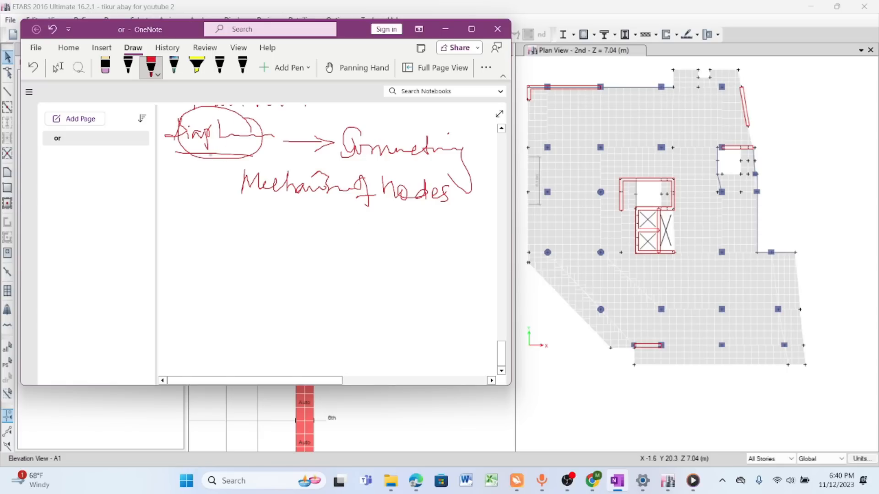
pyautogui.moveTo(198, 145)
pyautogui.mouseDown()
pyautogui.moveTo(197, 192)
pyautogui.moveTo(223, 245)
pyautogui.moveTo(212, 249)
pyautogui.moveTo(213, 218)
pyautogui.mouseUp()
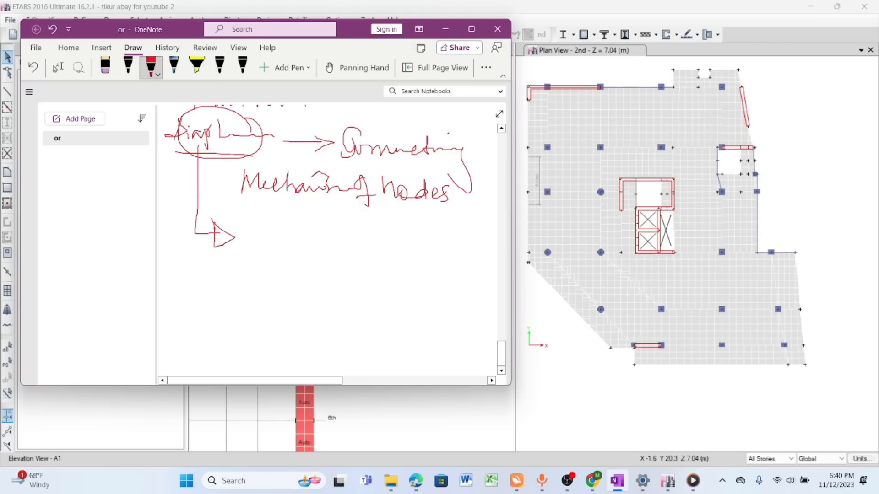
pyautogui.moveTo(172, 149)
pyautogui.mouseDown()
pyautogui.moveTo(270, 154)
pyautogui.moveTo(161, 156)
pyautogui.moveTo(218, 154)
pyautogui.moveTo(181, 152)
pyautogui.mouseUp()
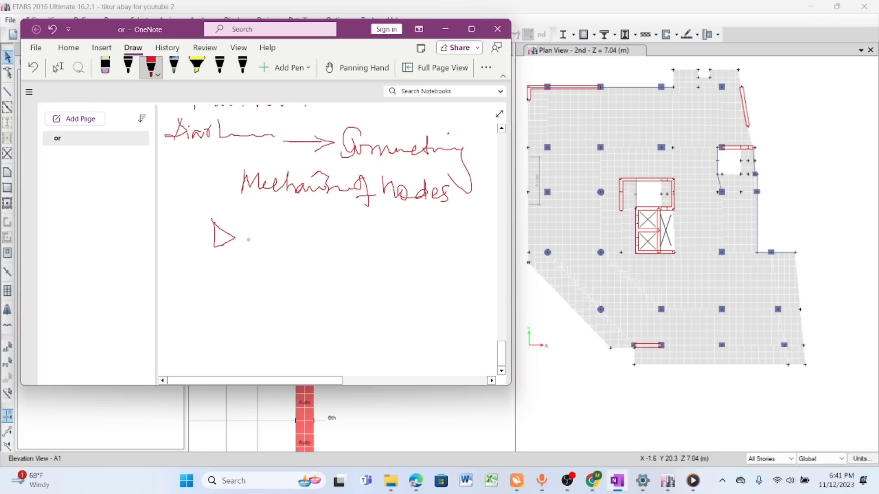
# - Write "Transfer lateral load to the beams → Columns" at the bullet, and underline the heading and the bullet's first line
pyautogui.moveTo(242, 222)
pyautogui.mouseDown()
pyautogui.moveTo(243, 249)
pyautogui.moveTo(275, 219)
pyautogui.moveTo(255, 242)
pyautogui.moveTo(306, 229)
pyautogui.moveTo(328, 246)
pyautogui.moveTo(428, 239)
pyautogui.moveTo(388, 230)
pyautogui.mouseUp()
pyautogui.moveTo(440, 210)
pyautogui.mouseDown()
pyautogui.moveTo(450, 242)
pyautogui.moveTo(486, 231)
pyautogui.moveTo(489, 214)
pyautogui.mouseUp()
pyautogui.moveTo(219, 253)
pyautogui.mouseDown()
pyautogui.moveTo(222, 269)
pyautogui.moveTo(295, 274)
pyautogui.moveTo(352, 263)
pyautogui.moveTo(430, 274)
pyautogui.moveTo(487, 265)
pyautogui.moveTo(478, 275)
pyautogui.mouseUp()
pyautogui.moveTo(173, 141)
pyautogui.mouseDown()
pyautogui.moveTo(268, 146)
pyautogui.moveTo(242, 153)
pyautogui.mouseUp()
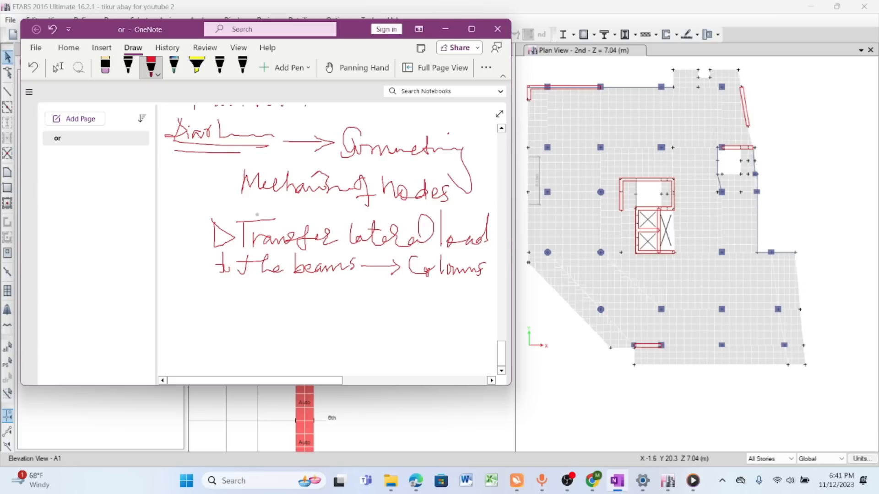
pyautogui.moveTo(241, 252); pyautogui.dragTo(467, 250)
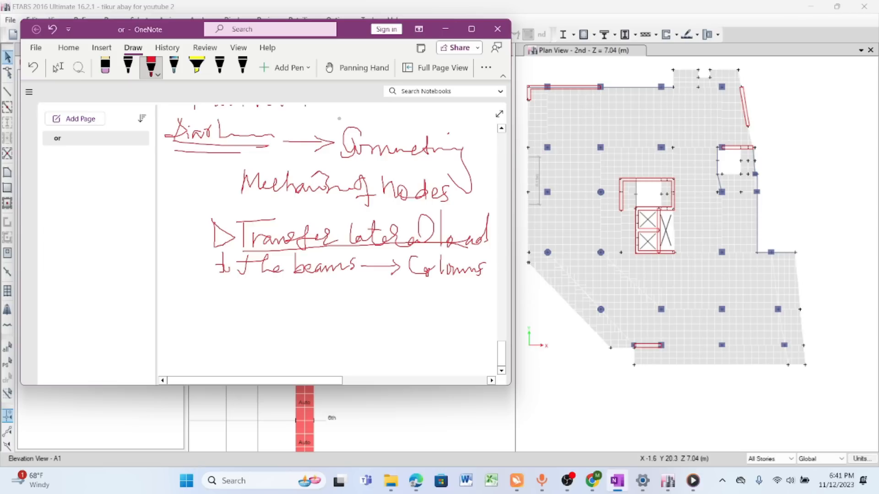
# - Add a second triangular bullet beginning "to let the beams" below the lateral load note
pyautogui.moveTo(212, 288)
pyautogui.mouseDown()
pyautogui.moveTo(236, 296)
pyautogui.moveTo(214, 305)
pyautogui.moveTo(213, 289)
pyautogui.mouseUp()
pyautogui.moveTo(254, 284)
pyautogui.mouseDown()
pyautogui.moveTo(253, 298)
pyautogui.moveTo(265, 291)
pyautogui.mouseUp()
pyautogui.moveTo(281, 284)
pyautogui.mouseDown()
pyautogui.moveTo(283, 301)
pyautogui.moveTo(320, 300)
pyautogui.moveTo(282, 292)
pyautogui.moveTo(324, 300)
pyautogui.mouseUp()
pyautogui.moveTo(327, 298); pyautogui.dragTo(362, 304)
pyautogui.moveTo(378, 288); pyautogui.dragTo(385, 301)
pyautogui.moveTo(388, 298); pyautogui.dragTo(397, 300)
pyautogui.moveTo(352, 295); pyautogui.dragTo(480, 301)
pyautogui.scroll(5, 395, 320)
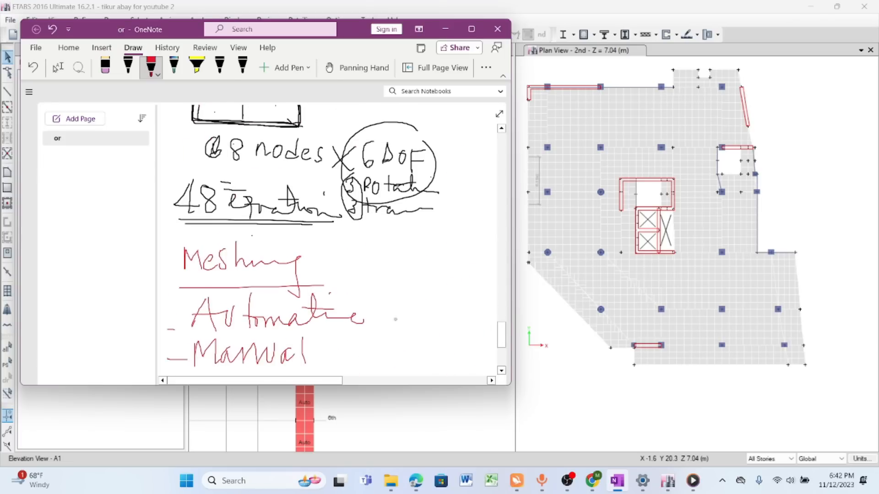
pyautogui.scroll(-5, 334, 240)
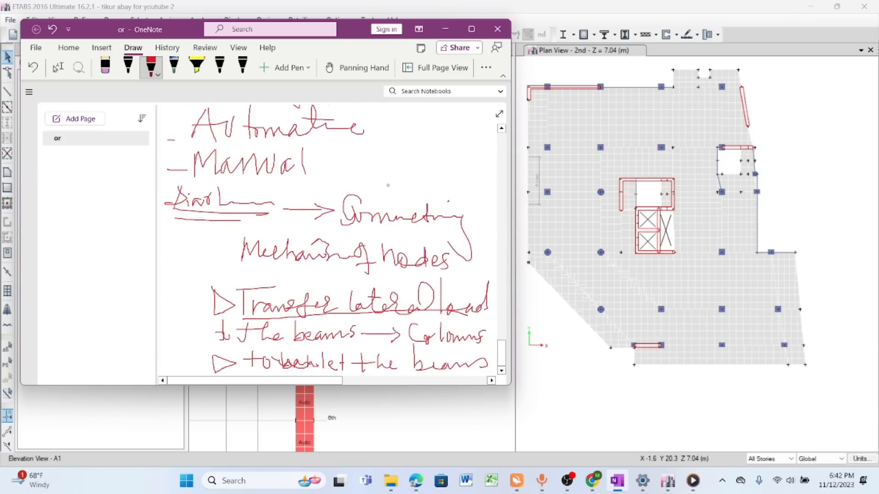
# - Maximize OneNote and move the page to leave writing room below the second bullet, with the red pen active
pyautogui.click(471, 29)
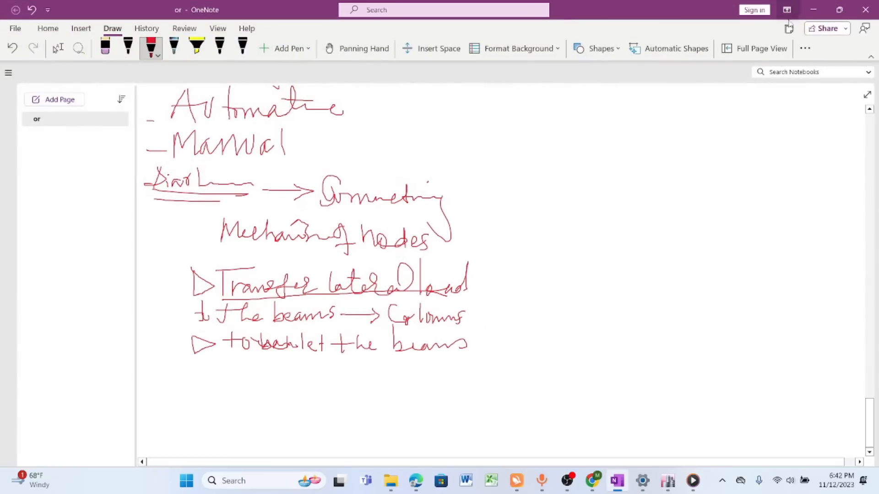
pyautogui.click(356, 48)
pyautogui.moveTo(339, 316)
pyautogui.mouseDown()
pyautogui.moveTo(365, 310)
pyautogui.moveTo(378, 100)
pyautogui.mouseUp()
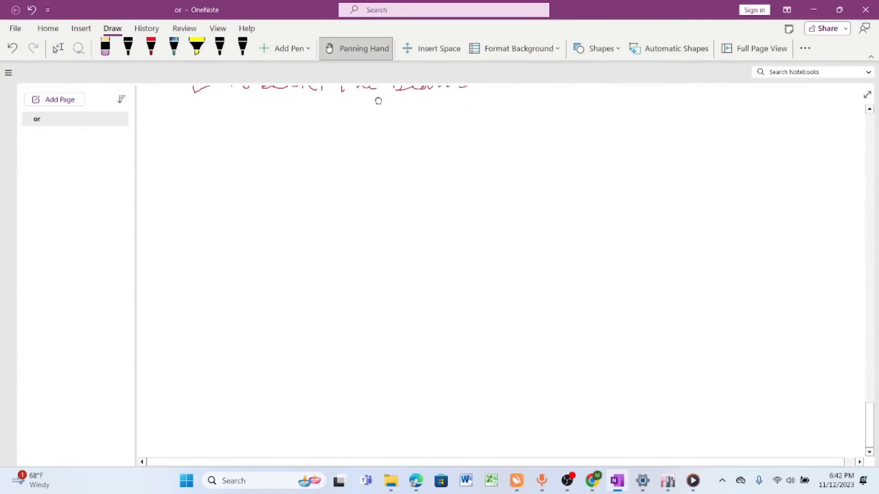
pyautogui.click(150, 46)
pyautogui.scroll(2, 284, 153)
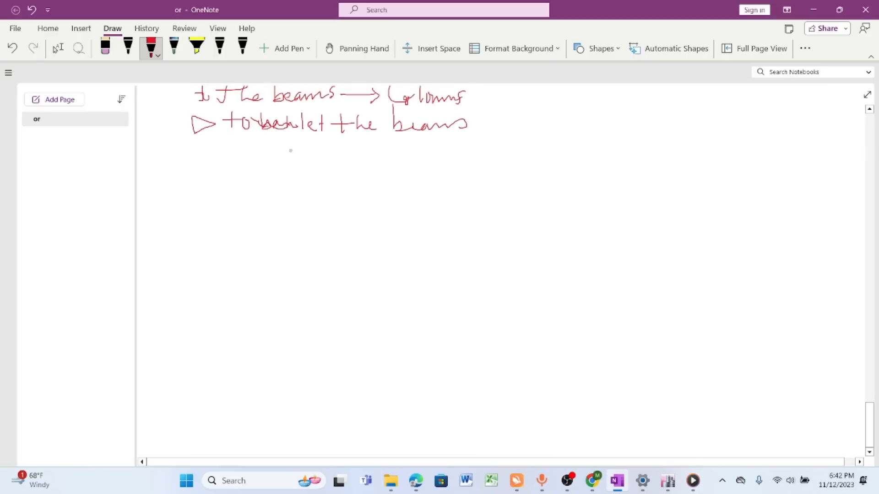
# - Continue the second bullet's line with the handwritten words ", the Columns & the Shear"
pyautogui.moveTo(476, 130); pyautogui.dragTo(464, 141)
pyautogui.moveTo(489, 114)
pyautogui.mouseDown()
pyautogui.moveTo(486, 134)
pyautogui.moveTo(512, 119)
pyautogui.mouseUp()
pyautogui.moveTo(509, 112)
pyautogui.mouseDown()
pyautogui.moveTo(510, 134)
pyautogui.moveTo(539, 132)
pyautogui.mouseUp()
pyautogui.moveTo(473, 121); pyautogui.dragTo(486, 120)
pyautogui.moveTo(570, 113); pyautogui.dragTo(574, 133)
pyautogui.moveTo(584, 113); pyautogui.dragTo(584, 134)
pyautogui.moveTo(589, 123)
pyautogui.mouseDown()
pyautogui.moveTo(598, 131)
pyautogui.moveTo(652, 122)
pyautogui.moveTo(654, 136)
pyautogui.mouseUp()
pyautogui.moveTo(680, 130)
pyautogui.mouseDown()
pyautogui.moveTo(679, 142)
pyautogui.moveTo(672, 112)
pyautogui.moveTo(714, 129)
pyautogui.mouseUp()
pyautogui.moveTo(724, 105); pyautogui.dragTo(743, 130)
pyautogui.moveTo(783, 106)
pyautogui.mouseDown()
pyautogui.moveTo(774, 130)
pyautogui.moveTo(756, 134)
pyautogui.mouseUp()
pyautogui.moveTo(788, 106)
pyautogui.mouseDown()
pyautogui.moveTo(788, 130)
pyautogui.moveTo(836, 129)
pyautogui.mouseUp()
# - Handwrite "walls as well as the slabs" on the second line of the bullet
pyautogui.moveTo(203, 154)
pyautogui.mouseDown()
pyautogui.moveTo(207, 176)
pyautogui.moveTo(219, 152)
pyautogui.moveTo(250, 174)
pyautogui.moveTo(276, 165)
pyautogui.moveTo(276, 174)
pyautogui.moveTo(412, 163)
pyautogui.mouseUp()
pyautogui.moveTo(441, 161)
pyautogui.mouseDown()
pyautogui.moveTo(434, 173)
pyautogui.moveTo(464, 169)
pyautogui.mouseUp()
pyautogui.moveTo(504, 147); pyautogui.dragTo(496, 180)
pyautogui.moveTo(487, 165)
pyautogui.mouseDown()
pyautogui.moveTo(507, 153)
pyautogui.moveTo(535, 170)
pyautogui.mouseUp()
pyautogui.moveTo(551, 156); pyautogui.dragTo(542, 170)
pyautogui.moveTo(564, 148)
pyautogui.mouseDown()
pyautogui.moveTo(562, 166)
pyautogui.moveTo(599, 167)
pyautogui.mouseUp()
pyautogui.moveTo(621, 148); pyautogui.dragTo(608, 166)
# - Handwrite "behave monolithically" after the slabs, carrying the word over to the third line
pyautogui.moveTo(656, 151)
pyautogui.mouseDown()
pyautogui.moveTo(653, 178)
pyautogui.moveTo(724, 176)
pyautogui.mouseUp()
pyautogui.moveTo(728, 163)
pyautogui.mouseDown()
pyautogui.moveTo(734, 178)
pyautogui.moveTo(745, 155)
pyautogui.moveTo(763, 173)
pyautogui.moveTo(795, 177)
pyautogui.moveTo(799, 166)
pyautogui.moveTo(834, 176)
pyautogui.mouseUp()
pyautogui.moveTo(844, 166)
pyautogui.mouseDown()
pyautogui.moveTo(839, 173)
pyautogui.moveTo(845, 167)
pyautogui.mouseUp()
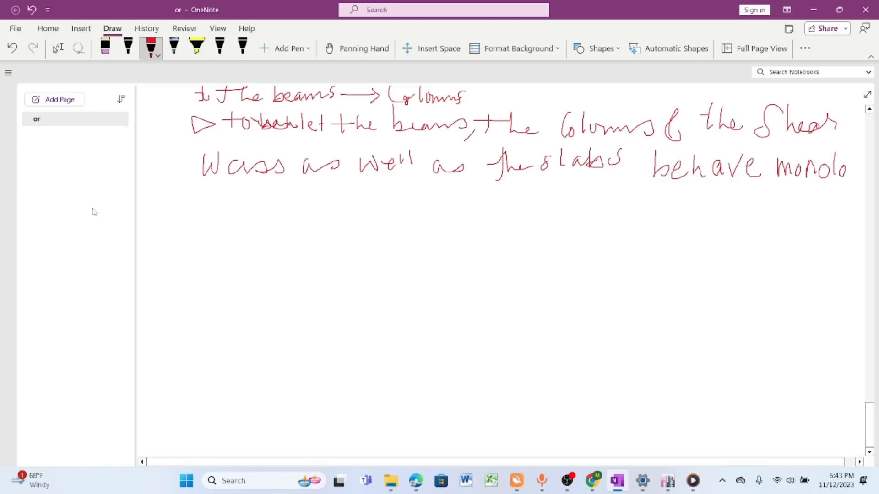
pyautogui.moveTo(191, 192)
pyautogui.mouseDown()
pyautogui.moveTo(193, 225)
pyautogui.moveTo(204, 212)
pyautogui.mouseUp()
pyautogui.moveTo(202, 216)
pyautogui.mouseDown()
pyautogui.moveTo(204, 207)
pyautogui.moveTo(215, 224)
pyautogui.mouseUp()
pyautogui.moveTo(222, 220); pyautogui.dragTo(257, 221)
pyautogui.moveTo(260, 212); pyautogui.dragTo(264, 232)
# - Finish the bullet with the handwritten remark "(integrated manner)"
pyautogui.moveTo(309, 193)
pyautogui.mouseDown()
pyautogui.moveTo(294, 228)
pyautogui.moveTo(334, 223)
pyautogui.moveTo(343, 212)
pyautogui.moveTo(314, 203)
pyautogui.moveTo(353, 211)
pyautogui.moveTo(360, 223)
pyautogui.mouseUp()
pyautogui.moveTo(370, 213)
pyautogui.mouseDown()
pyautogui.moveTo(361, 240)
pyautogui.moveTo(389, 211)
pyautogui.moveTo(409, 223)
pyautogui.mouseUp()
pyautogui.moveTo(408, 204)
pyautogui.mouseDown()
pyautogui.moveTo(409, 226)
pyautogui.moveTo(418, 216)
pyautogui.moveTo(429, 223)
pyautogui.mouseUp()
pyautogui.moveTo(437, 221)
pyautogui.mouseDown()
pyautogui.moveTo(453, 227)
pyautogui.moveTo(485, 213)
pyautogui.moveTo(513, 226)
pyautogui.moveTo(577, 223)
pyautogui.mouseUp()
pyautogui.moveTo(579, 215)
pyautogui.mouseDown()
pyautogui.moveTo(589, 211)
pyautogui.moveTo(589, 224)
pyautogui.mouseUp()
pyautogui.moveTo(599, 195); pyautogui.dragTo(592, 232)
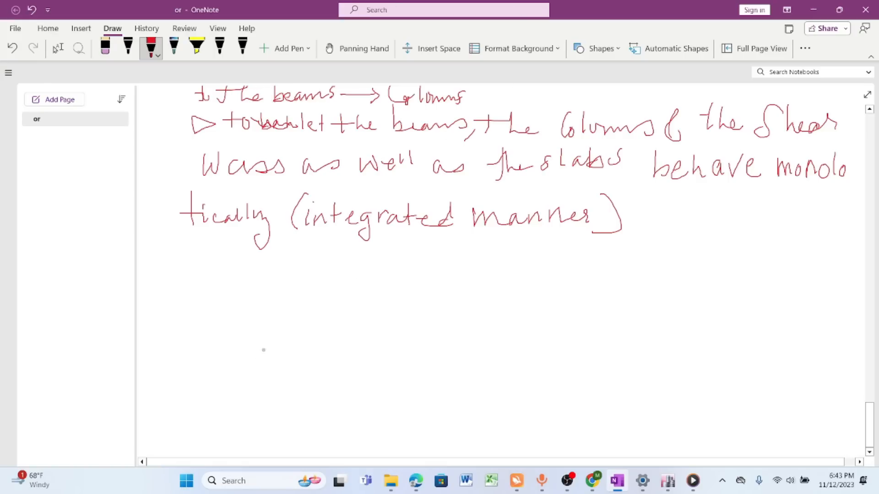
# - Sketch a square floor plan below the notes, divided into four panels by crossing grid lines
pyautogui.moveTo(294, 273)
pyautogui.mouseDown()
pyautogui.moveTo(315, 360)
pyautogui.moveTo(409, 362)
pyautogui.mouseUp()
pyautogui.moveTo(296, 273)
pyautogui.mouseDown()
pyautogui.moveTo(393, 316)
pyautogui.moveTo(396, 356)
pyautogui.mouseUp()
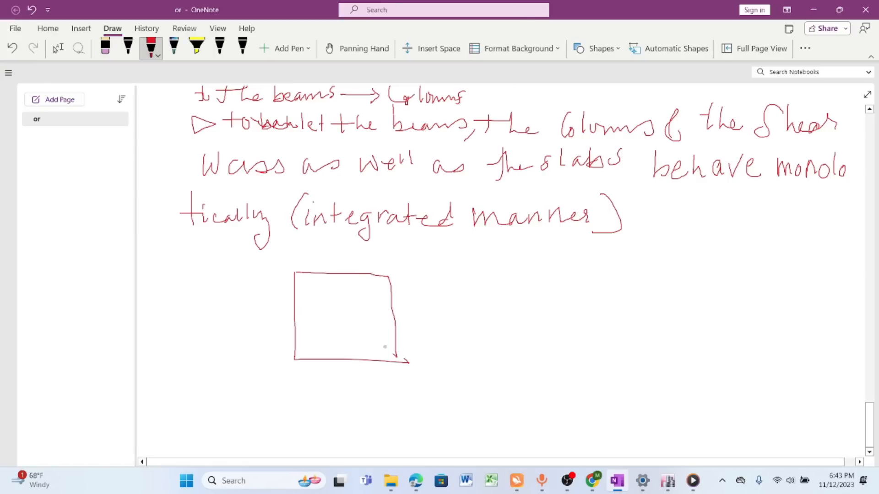
pyautogui.moveTo(284, 268)
pyautogui.mouseDown()
pyautogui.moveTo(316, 280)
pyautogui.moveTo(297, 271)
pyautogui.mouseUp()
pyautogui.moveTo(376, 267)
pyautogui.mouseDown()
pyautogui.moveTo(383, 286)
pyautogui.moveTo(378, 272)
pyautogui.moveTo(346, 313)
pyautogui.moveTo(347, 359)
pyautogui.mouseUp()
pyautogui.moveTo(289, 316); pyautogui.dragTo(388, 315)
# - Mark the remaining columns at the edge and corner intersections of the sketched floor plan
pyautogui.moveTo(342, 271)
pyautogui.mouseDown()
pyautogui.moveTo(355, 284)
pyautogui.moveTo(356, 271)
pyautogui.mouseUp()
pyautogui.moveTo(353, 310)
pyautogui.mouseDown()
pyautogui.moveTo(338, 323)
pyautogui.moveTo(386, 314)
pyautogui.moveTo(409, 323)
pyautogui.moveTo(393, 310)
pyautogui.mouseUp()
pyautogui.moveTo(402, 350); pyautogui.dragTo(405, 358)
pyautogui.moveTo(335, 351); pyautogui.dragTo(356, 357)
pyautogui.moveTo(303, 346)
pyautogui.mouseDown()
pyautogui.moveTo(311, 356)
pyautogui.moveTo(307, 344)
pyautogui.mouseUp()
pyautogui.moveTo(293, 311); pyautogui.dragTo(304, 320)
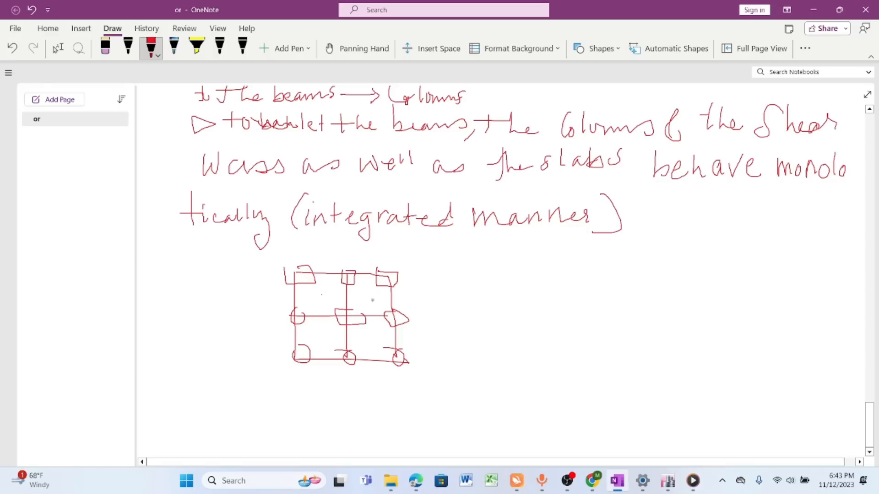
# - Draw three horizontal lateral load arrows pointing at the floor plan's grid lines
pyautogui.moveTo(214, 272); pyautogui.dragTo(271, 273)
pyautogui.moveTo(262, 267); pyautogui.dragTo(268, 288)
pyautogui.moveTo(228, 324)
pyautogui.mouseDown()
pyautogui.moveTo(283, 323)
pyautogui.moveTo(276, 331)
pyautogui.mouseUp()
pyautogui.moveTo(231, 360); pyautogui.dragTo(277, 363)
pyautogui.moveTo(277, 363); pyautogui.dragTo(276, 370)
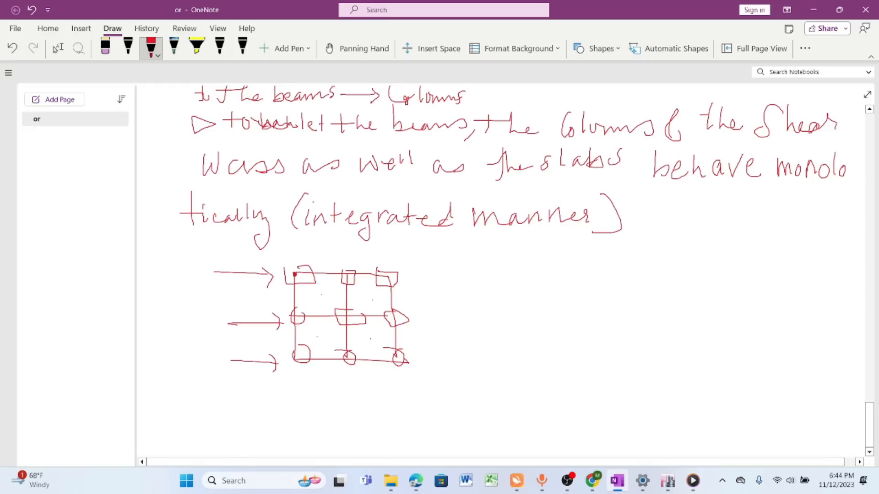
# - Connect the sketch's column nodes to a common point labelled D, and emphasize the uppermost load arrow
pyautogui.moveTo(295, 274); pyautogui.dragTo(305, 277)
pyautogui.moveTo(296, 275)
pyautogui.mouseDown()
pyautogui.moveTo(323, 309)
pyautogui.moveTo(320, 359)
pyautogui.mouseUp()
pyautogui.moveTo(323, 311)
pyautogui.mouseDown()
pyautogui.moveTo(397, 284)
pyautogui.moveTo(322, 310)
pyautogui.moveTo(397, 319)
pyautogui.moveTo(321, 309)
pyautogui.mouseUp()
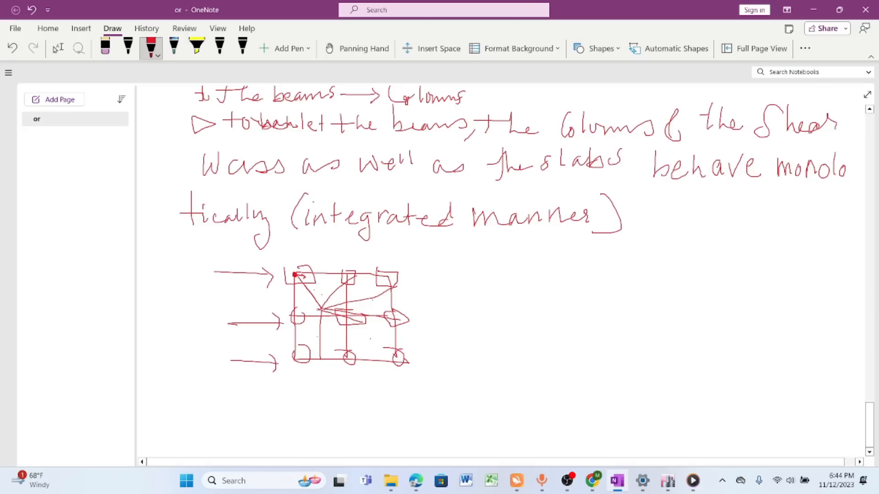
pyautogui.moveTo(346, 356); pyautogui.dragTo(322, 310)
pyautogui.moveTo(306, 354)
pyautogui.mouseDown()
pyautogui.moveTo(322, 310)
pyautogui.moveTo(296, 317)
pyautogui.moveTo(326, 299)
pyautogui.mouseUp()
pyautogui.moveTo(257, 268)
pyautogui.mouseDown()
pyautogui.moveTo(291, 277)
pyautogui.moveTo(266, 284)
pyautogui.mouseUp()
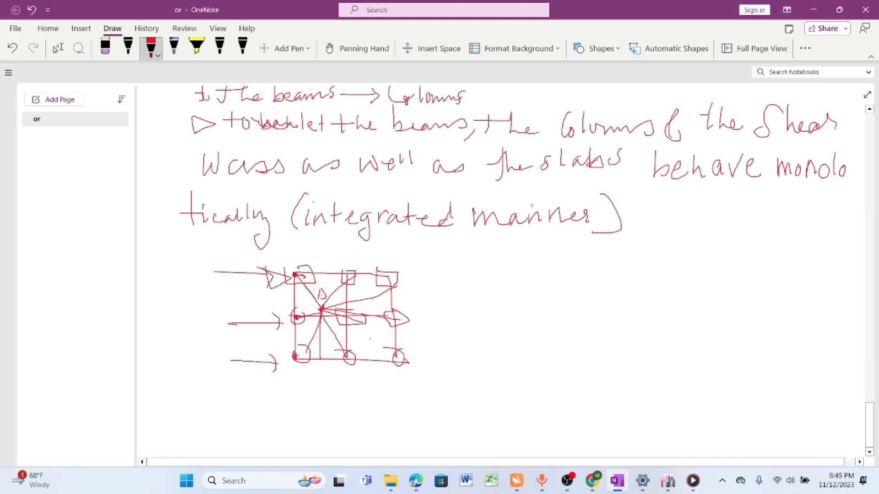
# - Restore OneNote to its smaller window and minimize it to return to the ETABS model
pyautogui.click(839, 13)
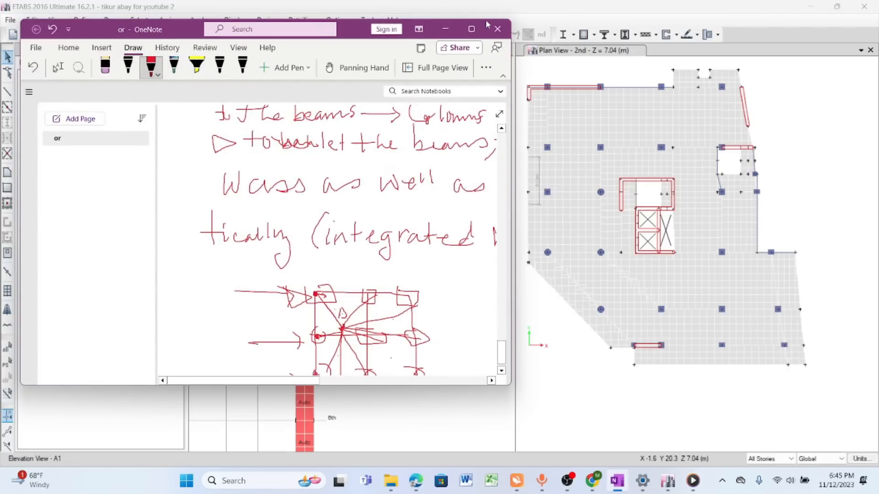
pyautogui.moveTo(361, 32); pyautogui.dragTo(575, 25)
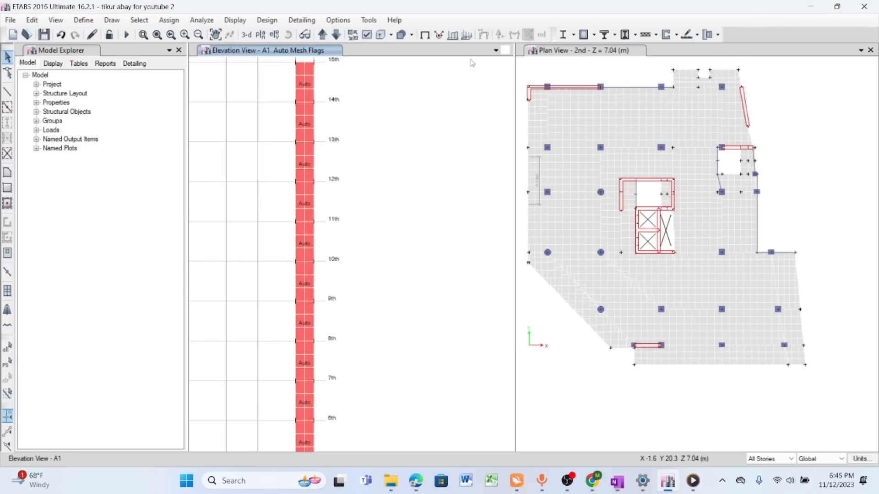
pyautogui.click(659, 24)
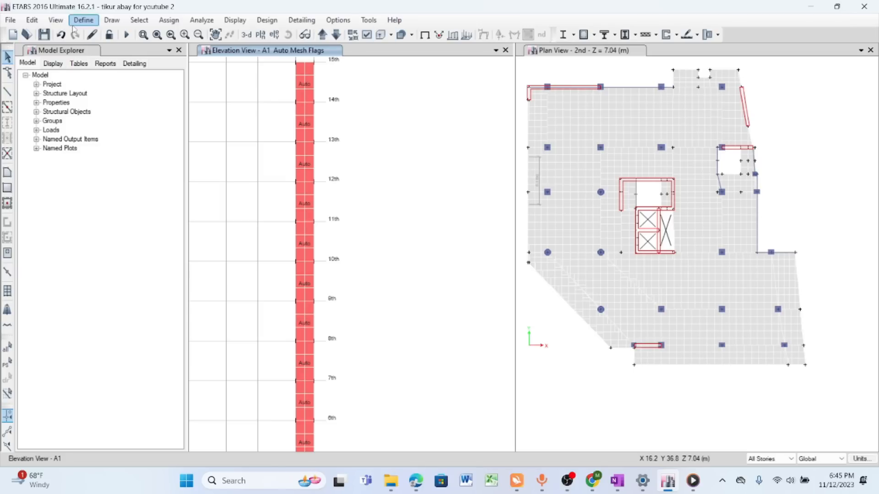
# - Open the data of diaphragm D1 to examine its rigidity options, and move the dialogs clear of the plan view
pyautogui.click(93, 21)
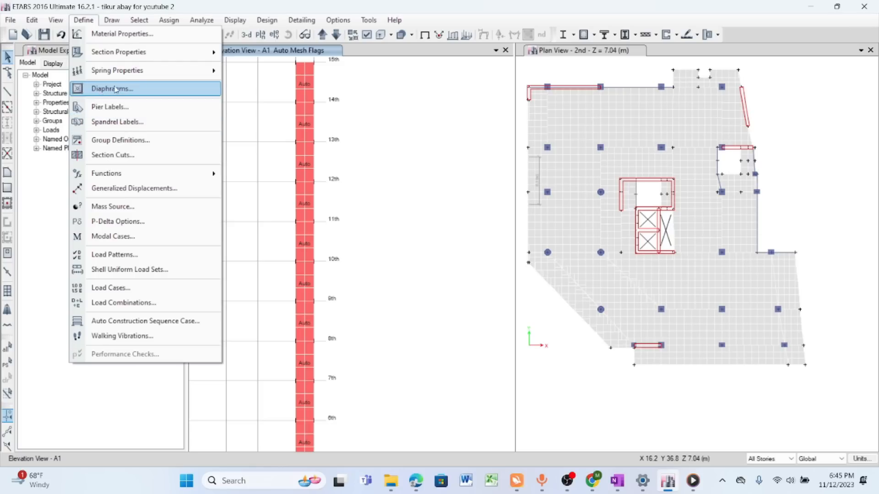
pyautogui.click(132, 91)
pyautogui.moveTo(434, 163); pyautogui.dragTo(197, 75)
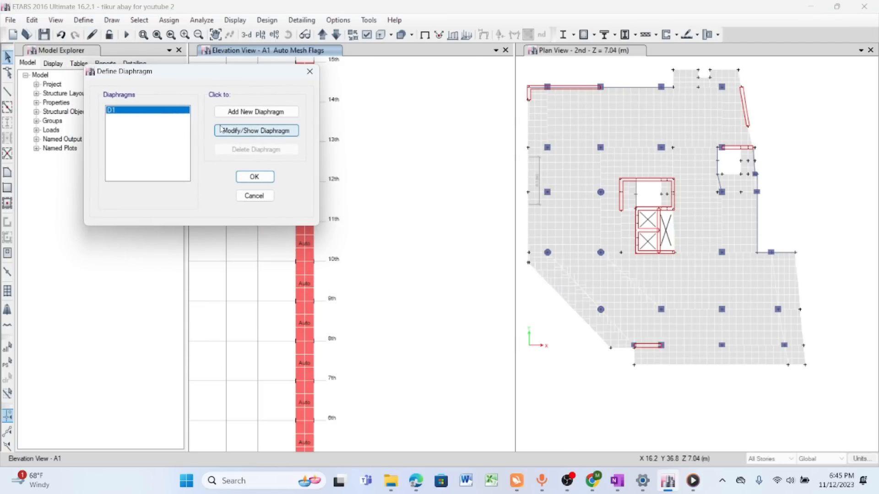
pyautogui.click(262, 130)
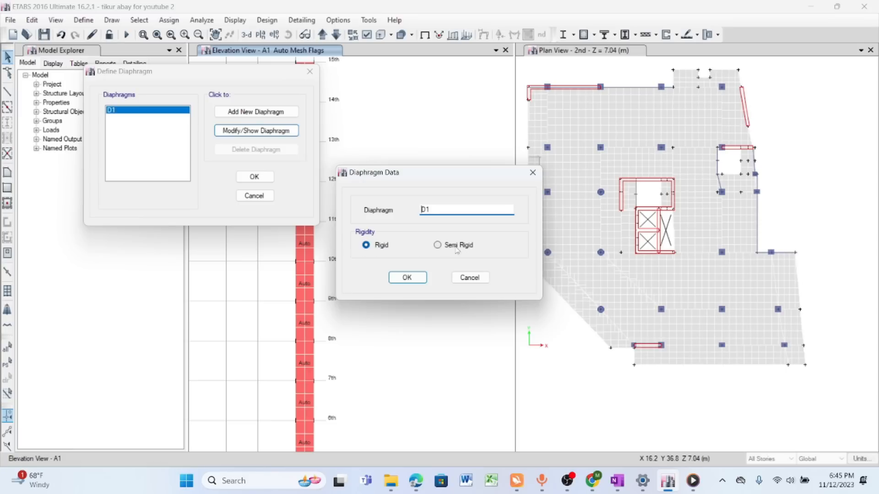
pyautogui.moveTo(438, 178); pyautogui.dragTo(266, 134)
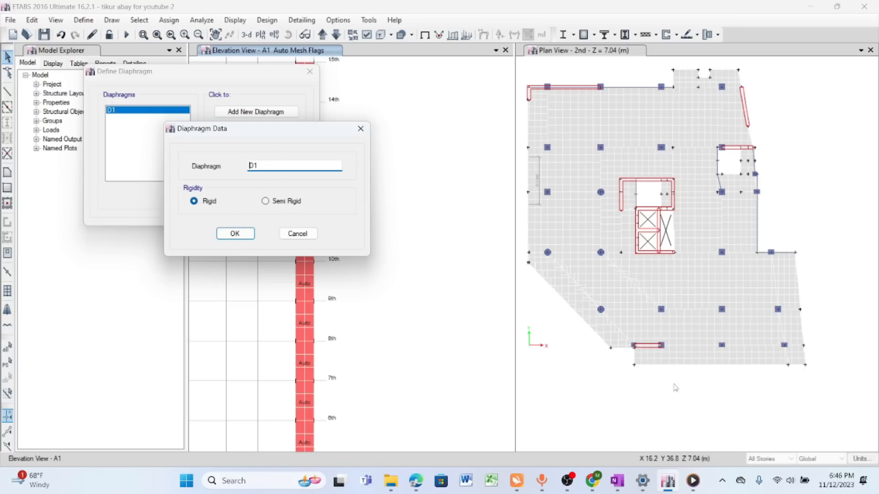
# - Bring OneNote back beside the diaphragm data and pan the page to blank space below the floor plan sketch
pyautogui.click(618, 480)
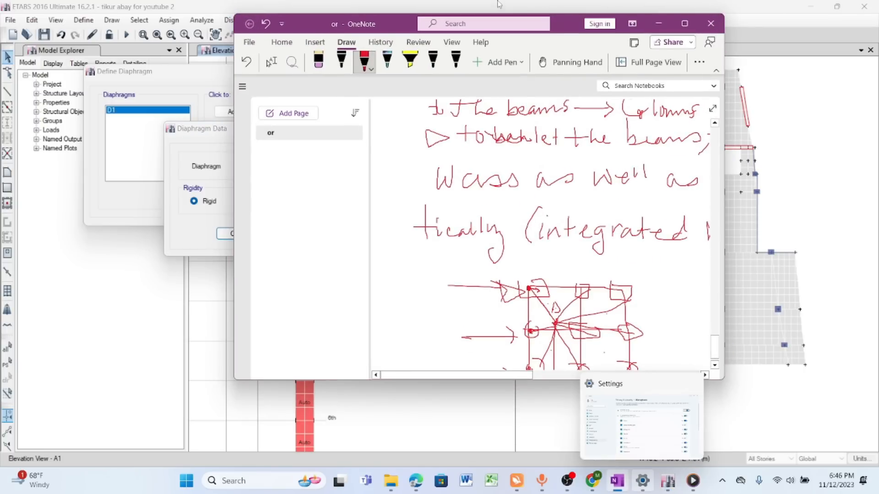
pyautogui.moveTo(566, 21); pyautogui.dragTo(679, 14)
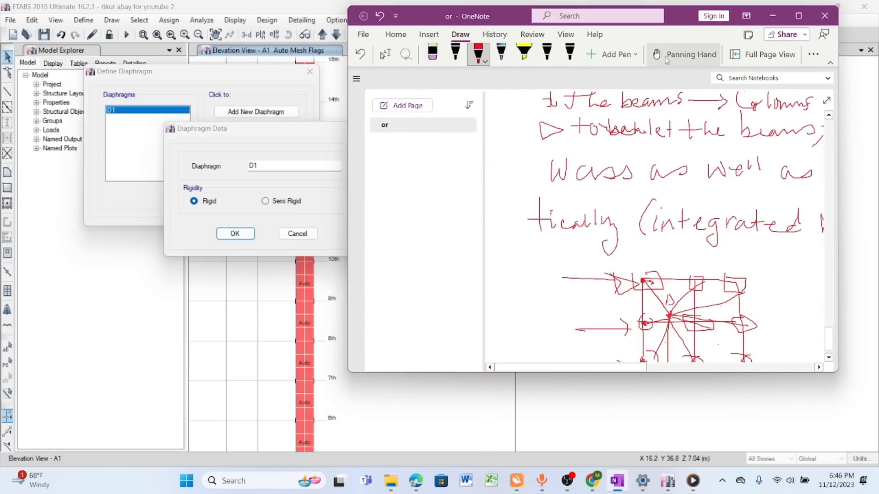
pyautogui.click(687, 54)
pyautogui.moveTo(659, 248); pyautogui.dragTo(632, 64)
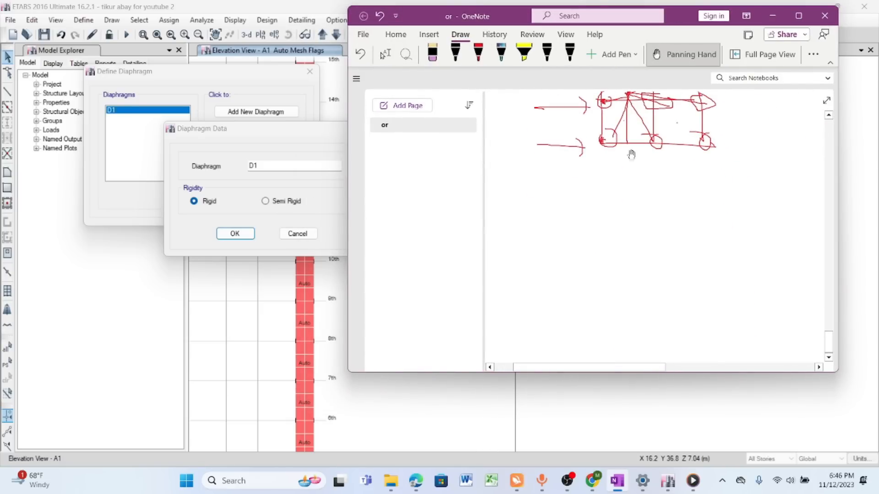
pyautogui.moveTo(632, 186); pyautogui.dragTo(640, 94)
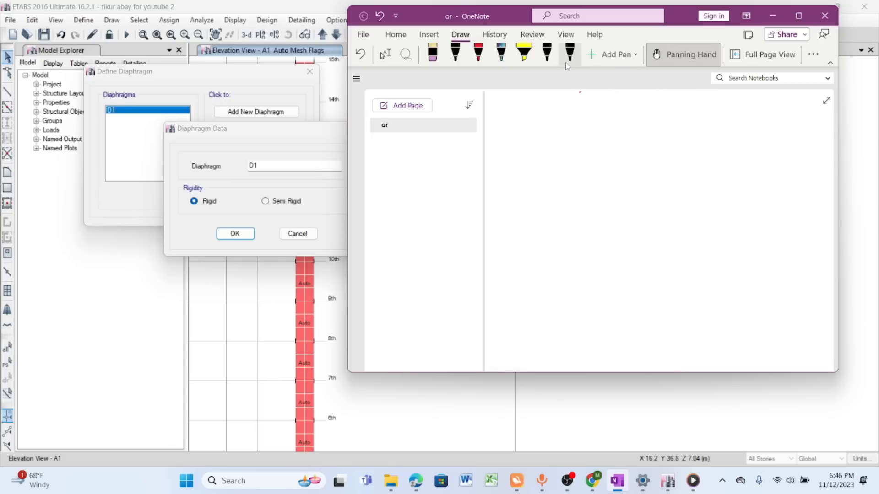
# - Move the diaphragm data dialog clear of OneNote and handwrite the underlined heading "Rigid diaphragm" in red pen
pyautogui.click(478, 54)
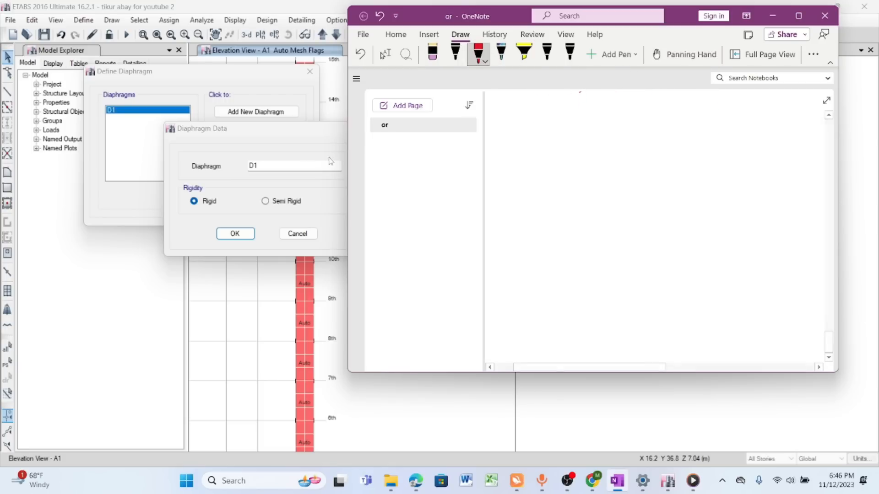
pyautogui.click(283, 133)
pyautogui.moveTo(284, 134); pyautogui.dragTo(227, 106)
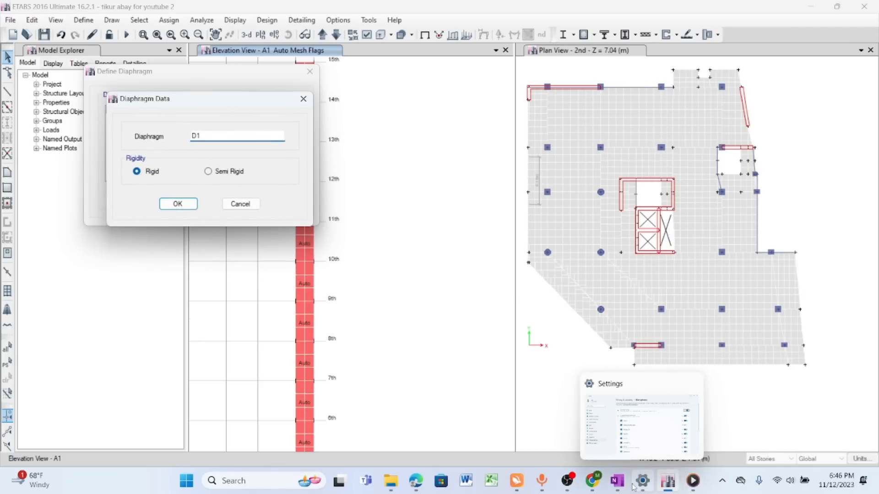
pyautogui.click(617, 480)
pyautogui.click(483, 59)
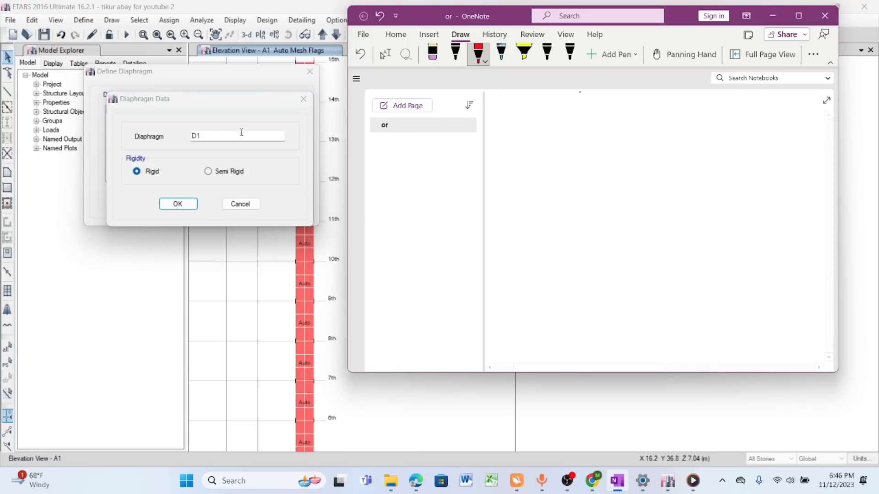
pyautogui.moveTo(506, 110); pyautogui.dragTo(506, 130)
pyautogui.moveTo(506, 110)
pyautogui.mouseDown()
pyautogui.moveTo(516, 113)
pyautogui.moveTo(514, 130)
pyautogui.moveTo(539, 112)
pyautogui.moveTo(559, 128)
pyautogui.moveTo(563, 155)
pyautogui.moveTo(569, 102)
pyautogui.moveTo(589, 129)
pyautogui.moveTo(662, 118)
pyautogui.mouseUp()
pyautogui.moveTo(636, 102); pyautogui.dragTo(783, 119)
pyautogui.moveTo(508, 145); pyautogui.dragTo(745, 139)
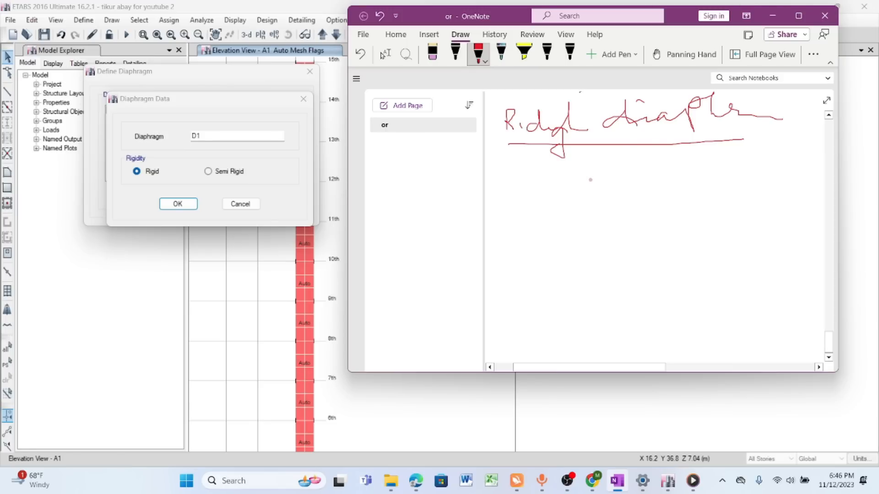
# - Handwrite the note "no relative lateral displacement" below the rigid diaphragm heading
pyautogui.moveTo(498, 176)
pyautogui.mouseDown()
pyautogui.moveTo(541, 170)
pyautogui.moveTo(543, 183)
pyautogui.mouseUp()
pyautogui.moveTo(557, 172)
pyautogui.mouseDown()
pyautogui.moveTo(578, 185)
pyautogui.moveTo(603, 169)
pyautogui.moveTo(635, 184)
pyautogui.moveTo(687, 179)
pyautogui.mouseUp()
pyautogui.moveTo(626, 173)
pyautogui.mouseDown()
pyautogui.moveTo(696, 183)
pyautogui.moveTo(729, 181)
pyautogui.moveTo(748, 167)
pyautogui.moveTo(802, 177)
pyautogui.mouseUp()
pyautogui.moveTo(554, 215)
pyautogui.mouseDown()
pyautogui.moveTo(595, 214)
pyautogui.moveTo(613, 231)
pyautogui.moveTo(624, 198)
pyautogui.moveTo(655, 212)
pyautogui.moveTo(755, 208)
pyautogui.moveTo(762, 195)
pyautogui.mouseUp()
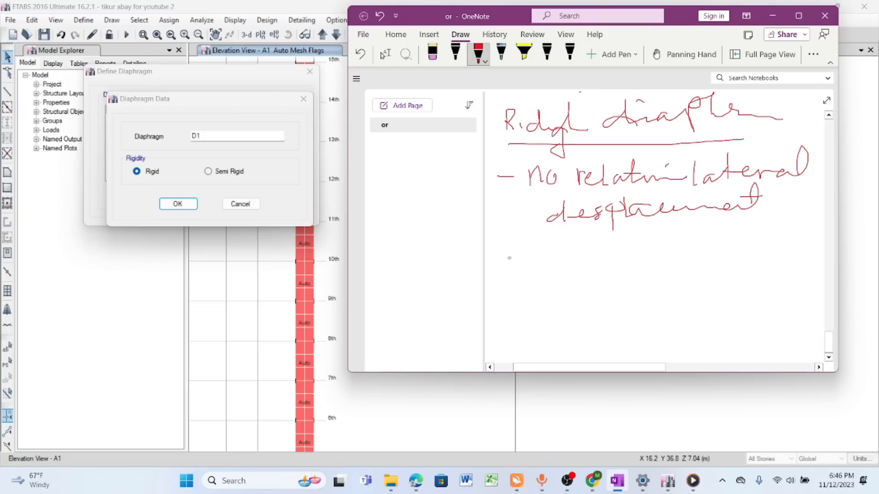
# - Handwrite the underlined heading "Semi rigid" with the note "there will be relative disp." beneath it
pyautogui.click(236, 181)
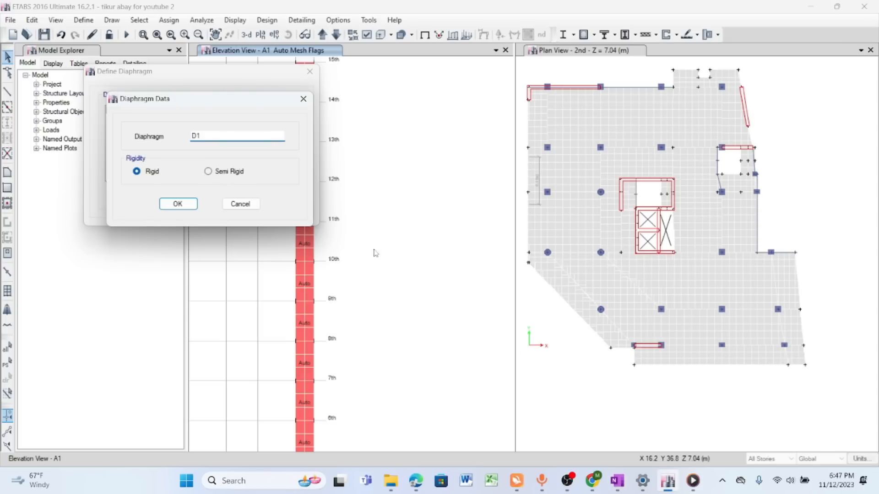
pyautogui.click(617, 481)
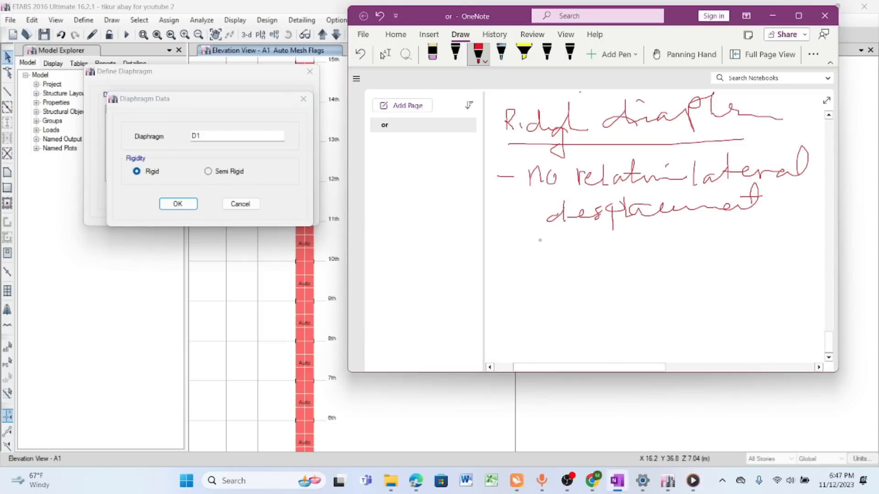
pyautogui.moveTo(527, 237)
pyautogui.mouseDown()
pyautogui.moveTo(528, 251)
pyautogui.moveTo(515, 258)
pyautogui.mouseUp()
pyautogui.moveTo(535, 250)
pyautogui.mouseDown()
pyautogui.moveTo(639, 248)
pyautogui.moveTo(671, 259)
pyautogui.moveTo(682, 248)
pyautogui.moveTo(720, 256)
pyautogui.mouseUp()
pyautogui.moveTo(515, 270); pyautogui.dragTo(766, 262)
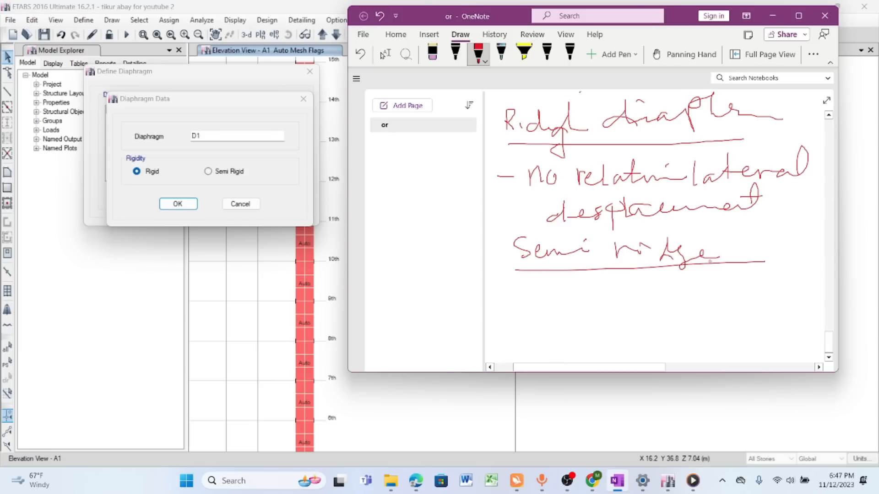
pyautogui.moveTo(509, 284)
pyautogui.mouseDown()
pyautogui.moveTo(504, 306)
pyautogui.moveTo(616, 301)
pyautogui.moveTo(681, 281)
pyautogui.moveTo(727, 297)
pyautogui.moveTo(761, 293)
pyautogui.mouseUp()
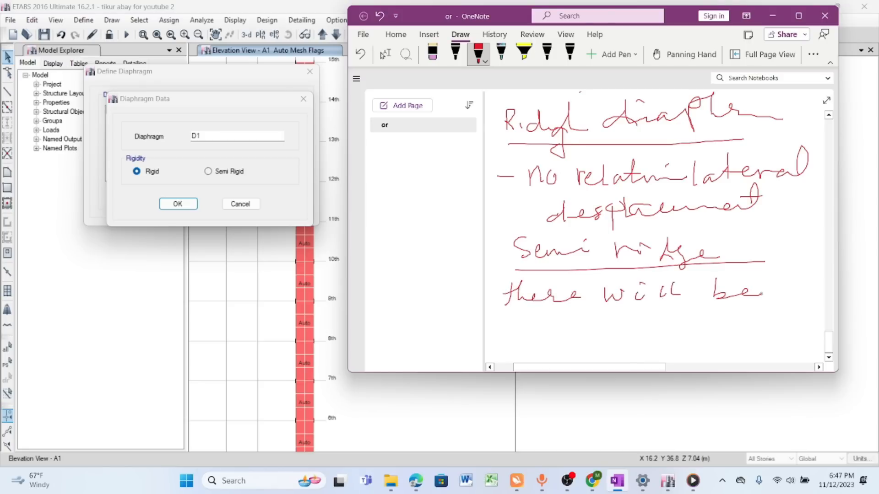
pyautogui.moveTo(509, 337)
pyautogui.mouseDown()
pyautogui.moveTo(679, 322)
pyautogui.moveTo(694, 343)
pyautogui.moveTo(703, 328)
pyautogui.mouseUp()
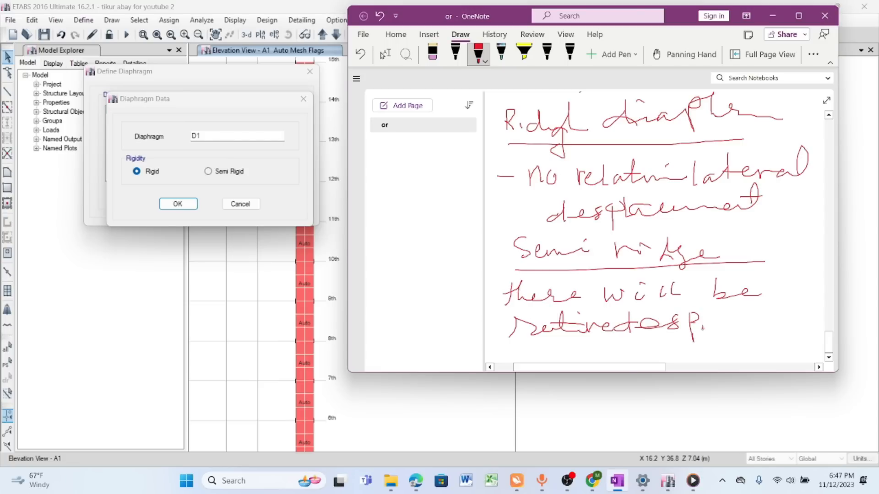
# - Draw boxes around the rigid and semi-rigid displacement notes and reinforce their outlines with repeated strokes
pyautogui.moveTo(776, 286); pyautogui.dragTo(505, 276)
pyautogui.moveTo(502, 333)
pyautogui.mouseDown()
pyautogui.moveTo(686, 345)
pyautogui.moveTo(744, 293)
pyautogui.mouseUp()
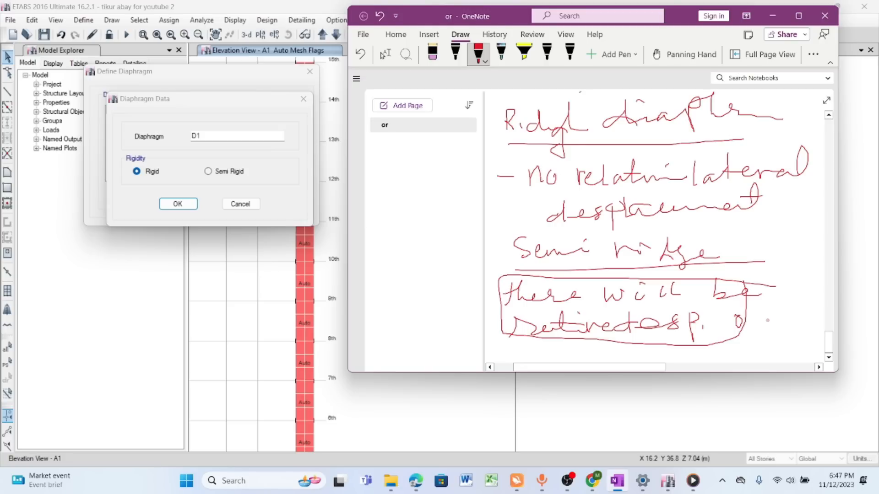
pyautogui.moveTo(809, 165); pyautogui.dragTo(541, 157)
pyautogui.moveTo(515, 236); pyautogui.dragTo(773, 237)
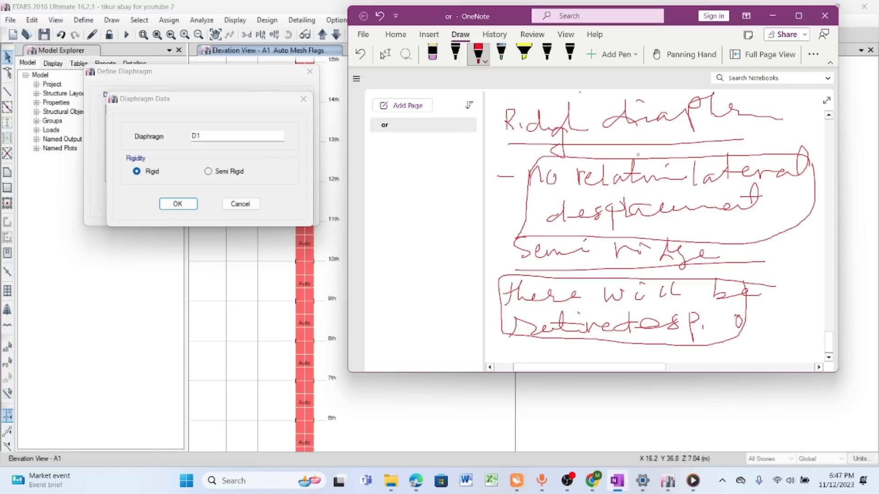
pyautogui.moveTo(802, 155)
pyautogui.mouseDown()
pyautogui.moveTo(529, 158)
pyautogui.moveTo(515, 217)
pyautogui.moveTo(635, 240)
pyautogui.moveTo(788, 242)
pyautogui.moveTo(803, 174)
pyautogui.mouseUp()
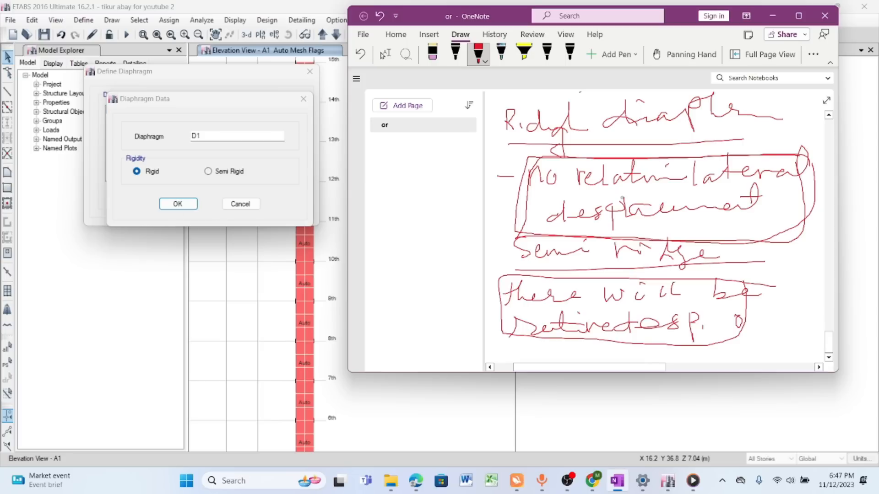
pyautogui.moveTo(758, 280); pyautogui.dragTo(498, 273)
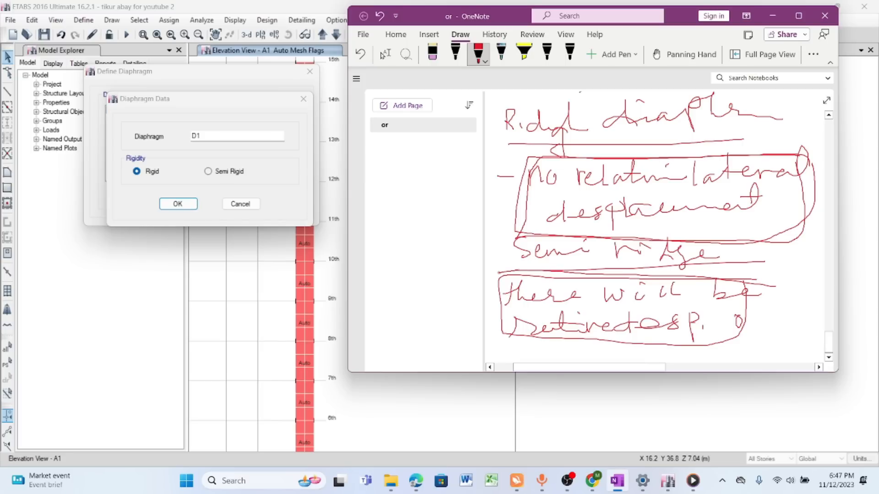
pyautogui.moveTo(493, 333); pyautogui.dragTo(737, 351)
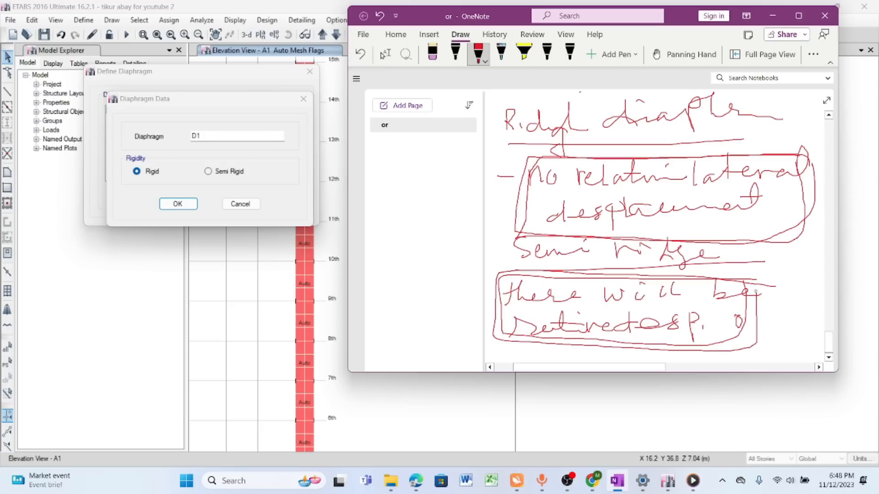
pyautogui.moveTo(795, 155); pyautogui.dragTo(646, 157)
pyautogui.moveTo(514, 161)
pyautogui.mouseDown()
pyautogui.moveTo(498, 228)
pyautogui.moveTo(751, 246)
pyautogui.mouseUp()
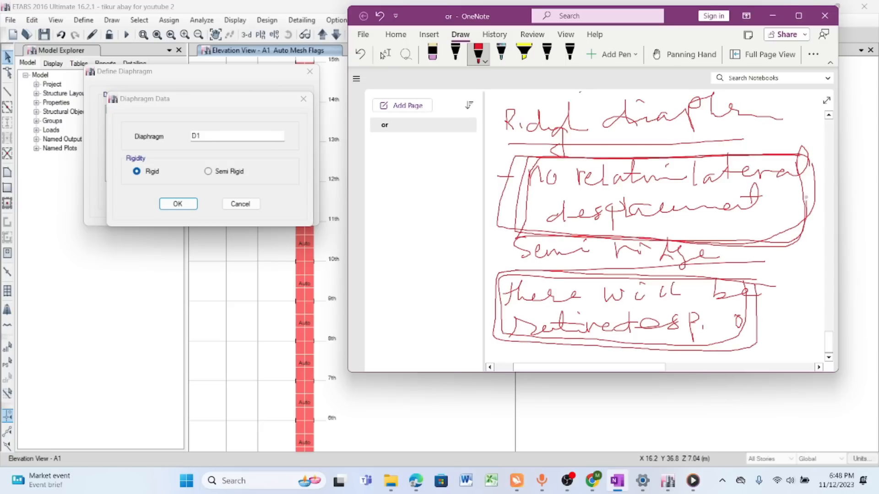
pyautogui.moveTo(801, 156)
pyautogui.mouseDown()
pyautogui.moveTo(502, 152)
pyautogui.moveTo(488, 224)
pyautogui.moveTo(744, 247)
pyautogui.moveTo(810, 183)
pyautogui.moveTo(650, 158)
pyautogui.mouseUp()
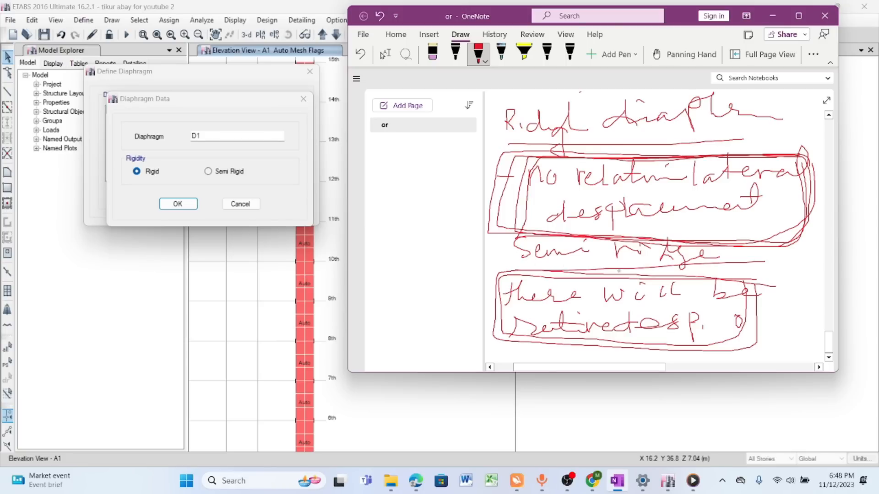
# - Switch back to ETABS, keep diaphragm D1 rigid, and add rigid diaphragms D2 through D20
pyautogui.click(772, 16)
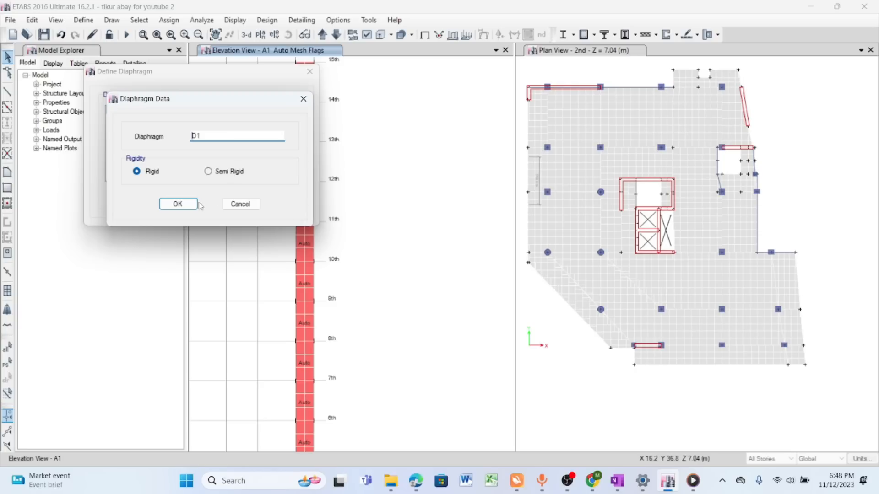
pyautogui.click(183, 204)
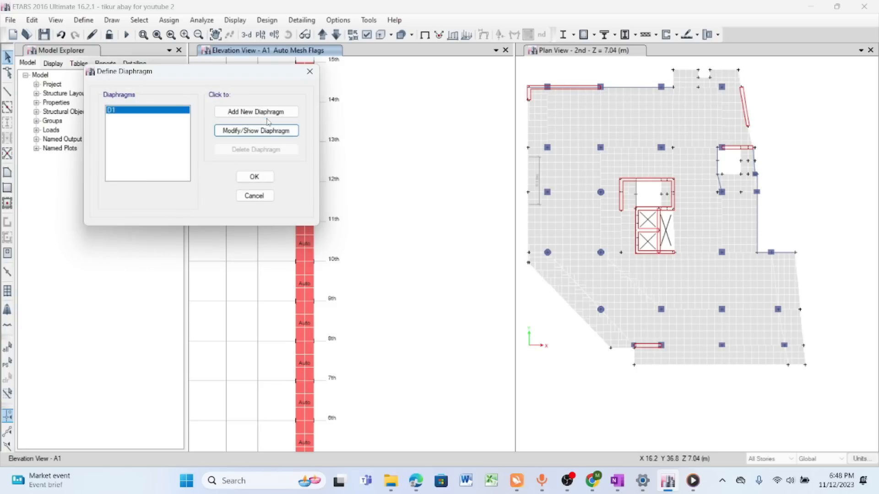
pyautogui.click(251, 113)
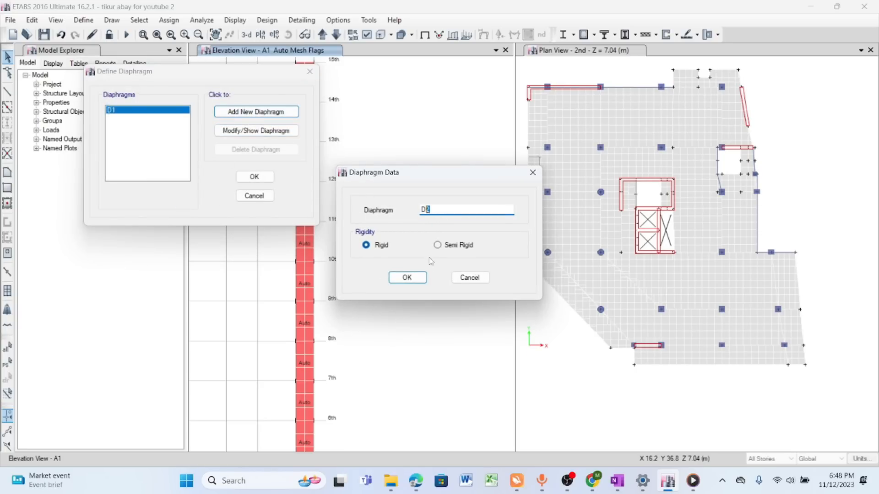
pyautogui.click(415, 278)
pyautogui.click(255, 113)
pyautogui.press('Return')
pyautogui.click(256, 113)
pyautogui.click(412, 275)
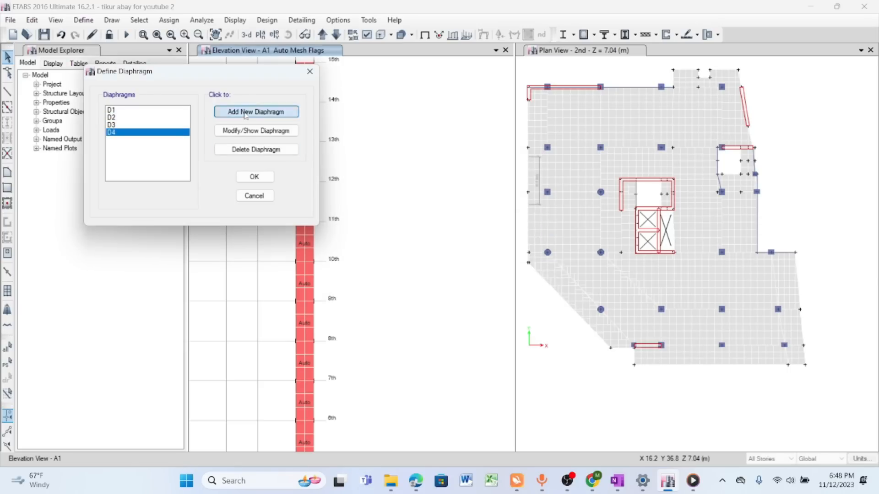
pyautogui.click(256, 113)
pyautogui.click(412, 275)
pyautogui.click(256, 114)
pyautogui.click(412, 275)
pyautogui.click(256, 114)
pyautogui.click(414, 275)
pyautogui.click(270, 113)
pyautogui.click(413, 276)
pyautogui.click(272, 112)
pyautogui.click(412, 276)
pyautogui.click(270, 113)
pyautogui.click(412, 276)
pyautogui.click(270, 113)
pyautogui.click(412, 276)
pyautogui.click(414, 277)
pyautogui.click(273, 113)
pyautogui.click(412, 276)
pyautogui.click(274, 113)
pyautogui.click(412, 276)
pyautogui.click(275, 115)
pyautogui.click(410, 276)
pyautogui.click(274, 114)
pyautogui.click(412, 276)
pyautogui.click(256, 112)
pyautogui.click(412, 276)
pyautogui.click(254, 177)
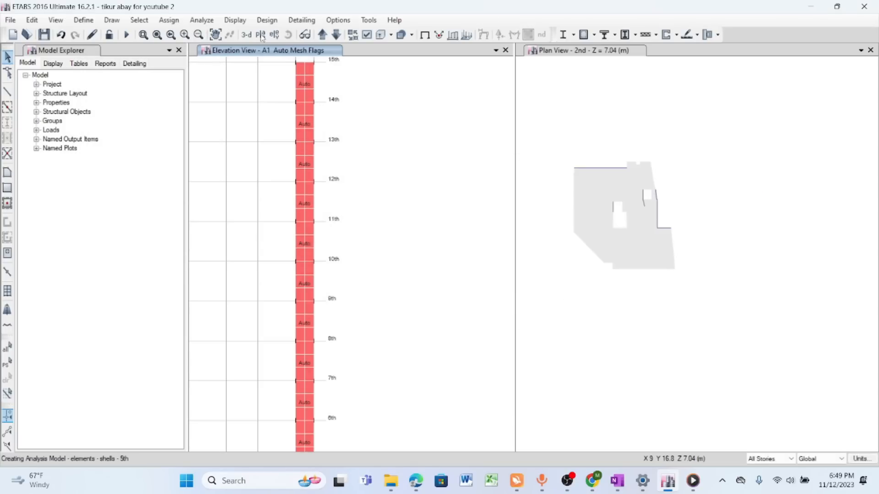
# - Show the basement 2 plan in the elevation view window
pyautogui.click(261, 35)
pyautogui.click(379, 331)
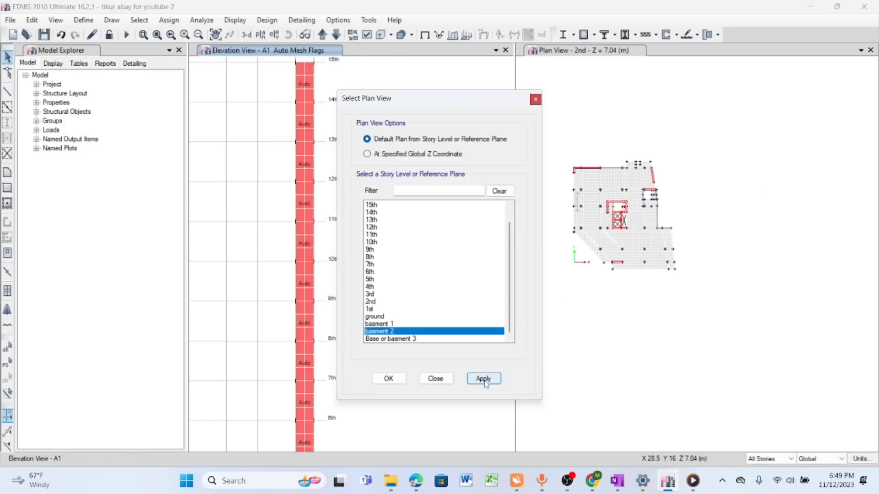
pyautogui.click(484, 379)
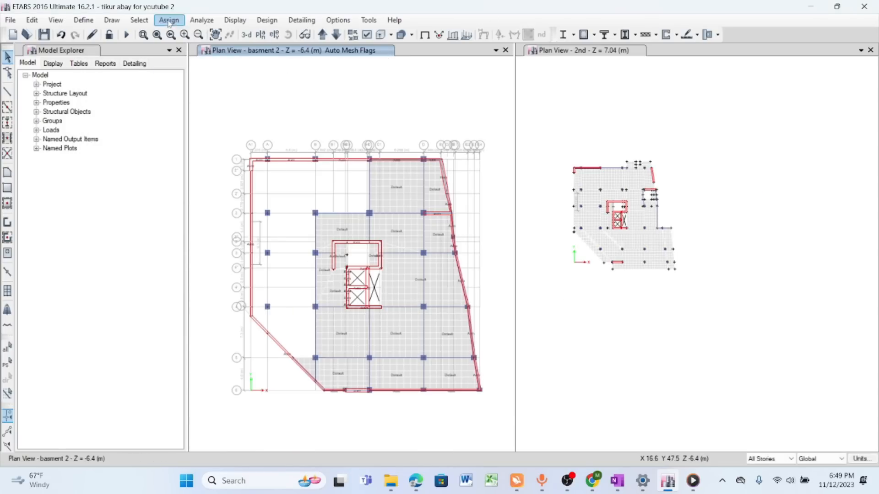
# - Isolate the floor slabs in the basement 2 plan by hiding the columns, beams and walls using object-type selection
pyautogui.click(140, 22)
pyautogui.moveTo(174, 33)
pyautogui.moveTo(302, 135)
pyautogui.click(449, 167)
pyautogui.click(393, 158)
pyautogui.moveTo(393, 154); pyautogui.dragTo(384, 215)
pyautogui.click(392, 346)
pyautogui.click(485, 344)
pyautogui.rightClick(307, 94)
pyautogui.click(358, 161)
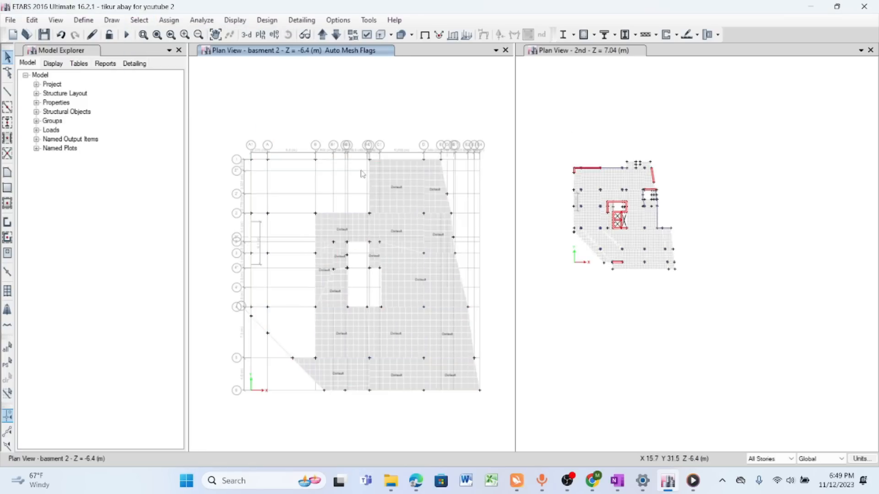
# - Select all displayed floor slabs and assign them shell diaphragm D1
pyautogui.scroll(-3, 362, 174)
pyautogui.hotkey('ctrl', 'a')
pyautogui.click(169, 20)
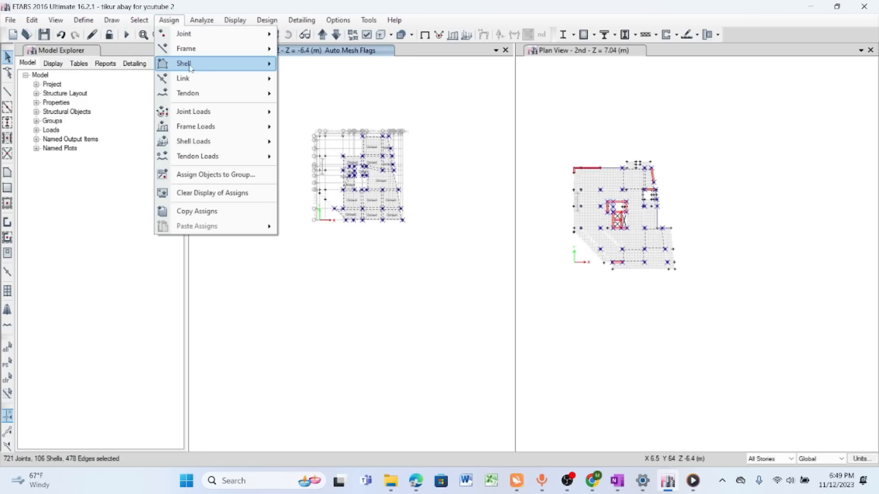
pyautogui.moveTo(192, 67)
pyautogui.click(333, 176)
pyautogui.click(449, 161)
pyautogui.click(497, 362)
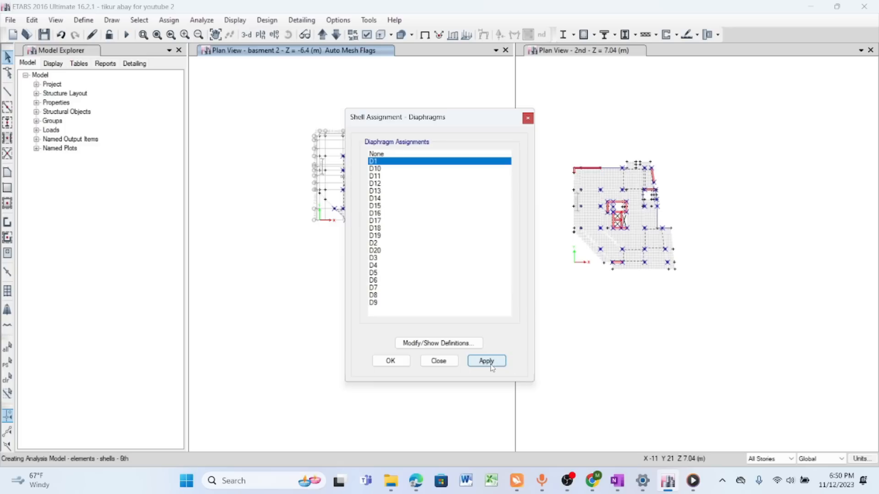
# - Move the diaphragm assignment dialog aside and try to assign D2 to basement 1 and D3 to the ground floor
pyautogui.moveTo(467, 122); pyautogui.dragTo(179, 122)
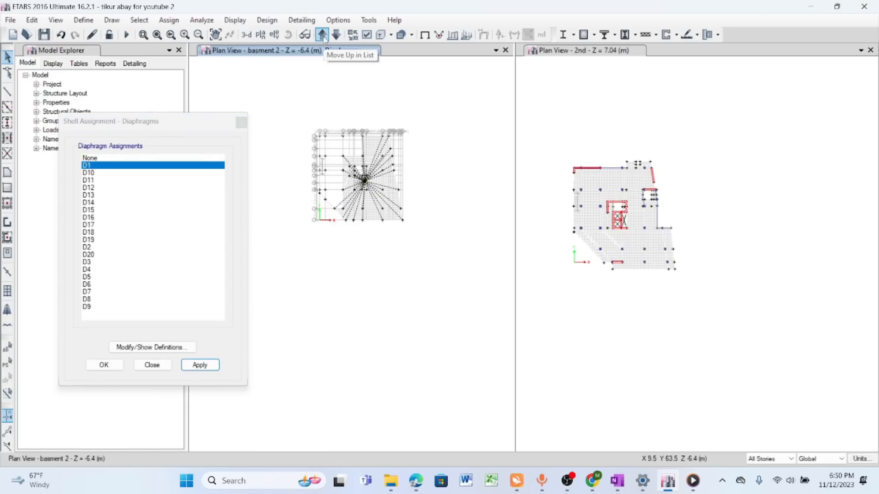
pyautogui.click(322, 34)
pyautogui.click(92, 248)
pyautogui.click(199, 365)
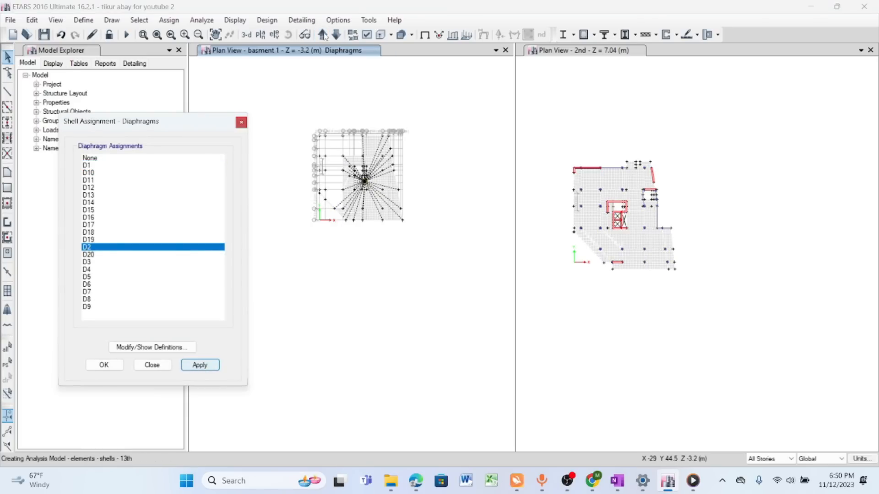
pyautogui.press('Return')
pyautogui.click(323, 34)
pyautogui.click(92, 262)
pyautogui.click(200, 365)
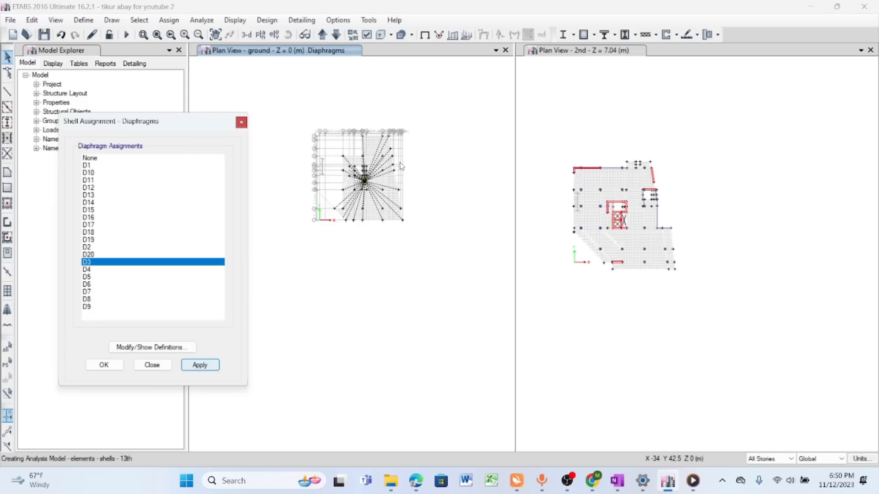
pyautogui.press('Return')
# - Inspect the ground floor's diaphragm label, return to basement 1, select its slabs and set their diaphragm assignment to None
pyautogui.scroll(4, 335, 143)
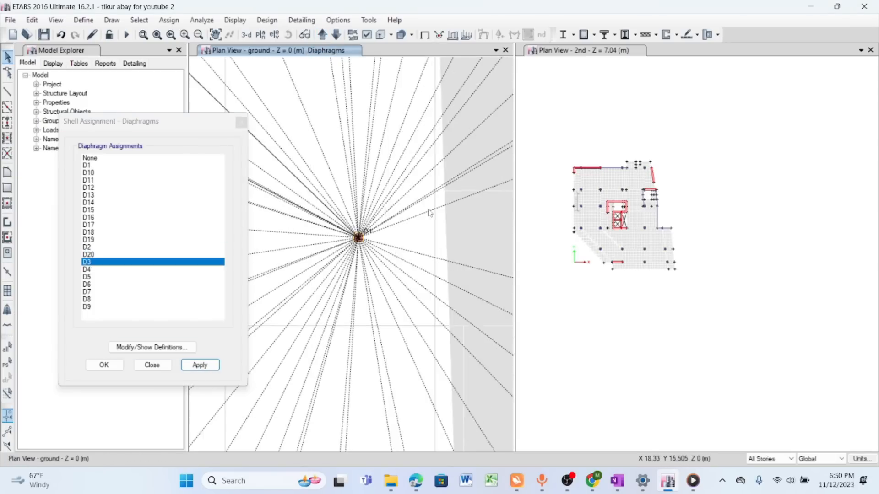
pyautogui.scroll(-4, 357, 161)
pyautogui.click(336, 35)
pyautogui.moveTo(344, 125); pyautogui.dragTo(464, 284)
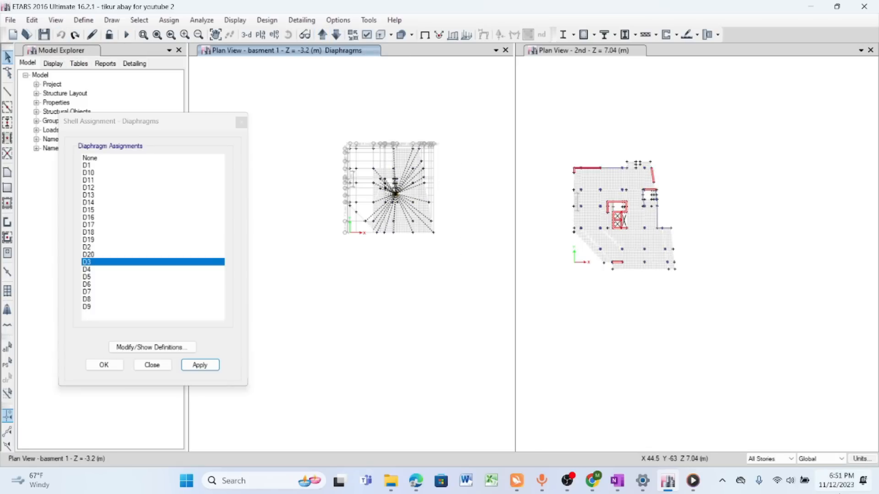
pyautogui.moveTo(316, 108); pyautogui.dragTo(467, 298)
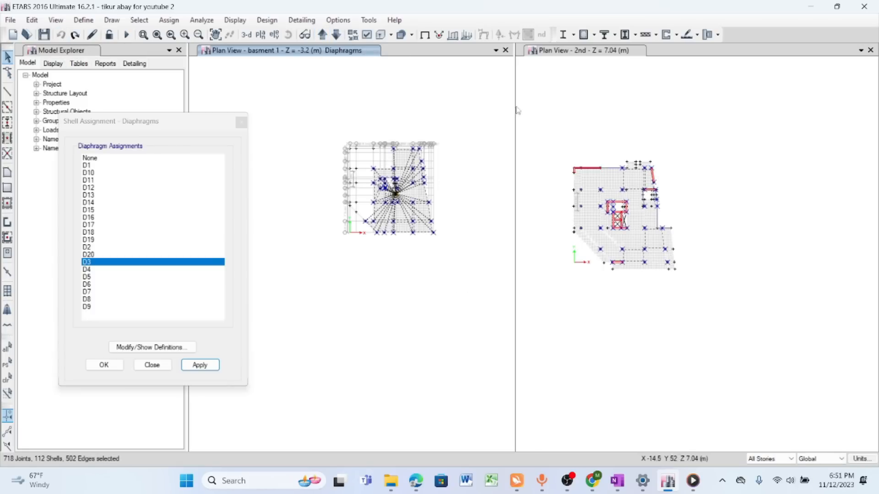
pyautogui.click(169, 20)
pyautogui.moveTo(191, 54)
pyautogui.click(338, 177)
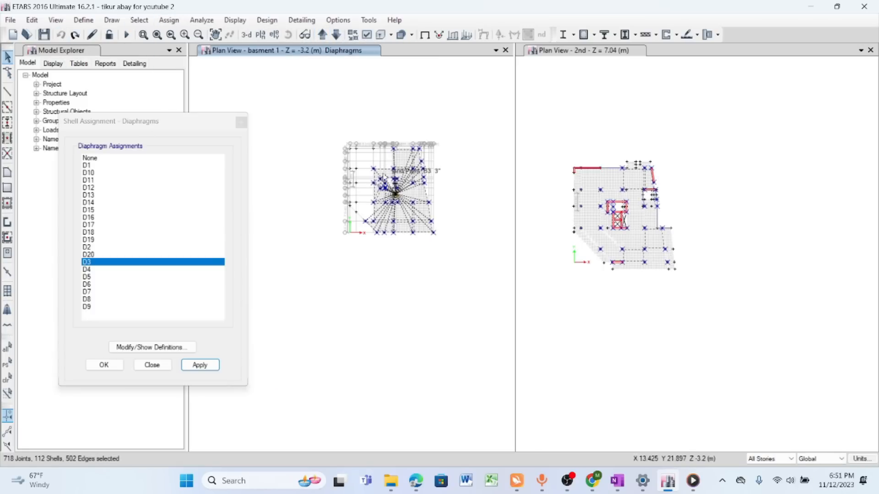
pyautogui.click(103, 159)
pyautogui.click(204, 367)
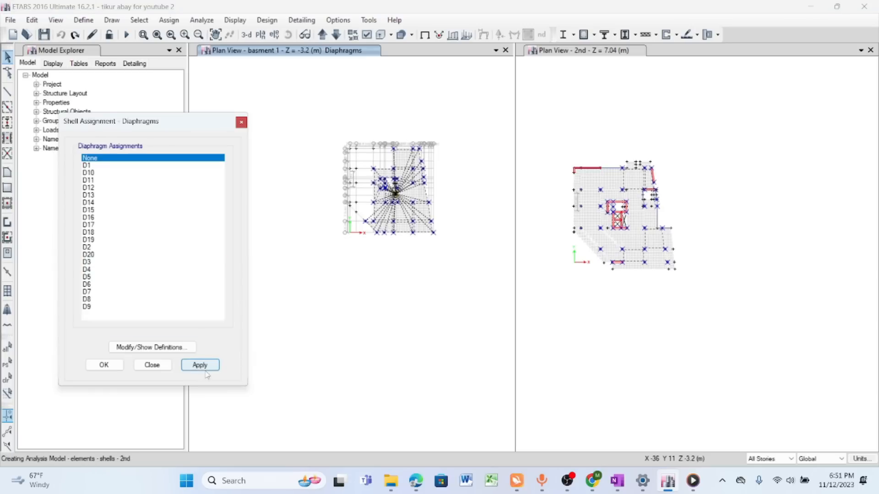
# - Limit selection to one story, select all floor slabs on basement 2 and assign them shell diaphragm D1
pyautogui.click(152, 365)
pyautogui.click(336, 34)
pyautogui.moveTo(401, 119); pyautogui.dragTo(341, 231)
pyautogui.click(169, 20)
pyautogui.moveTo(183, 62)
pyautogui.click(311, 210)
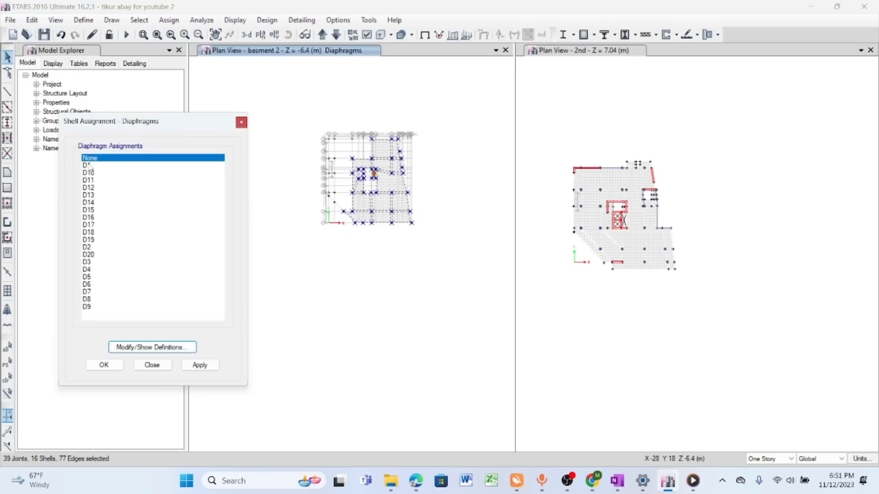
pyautogui.click(89, 165)
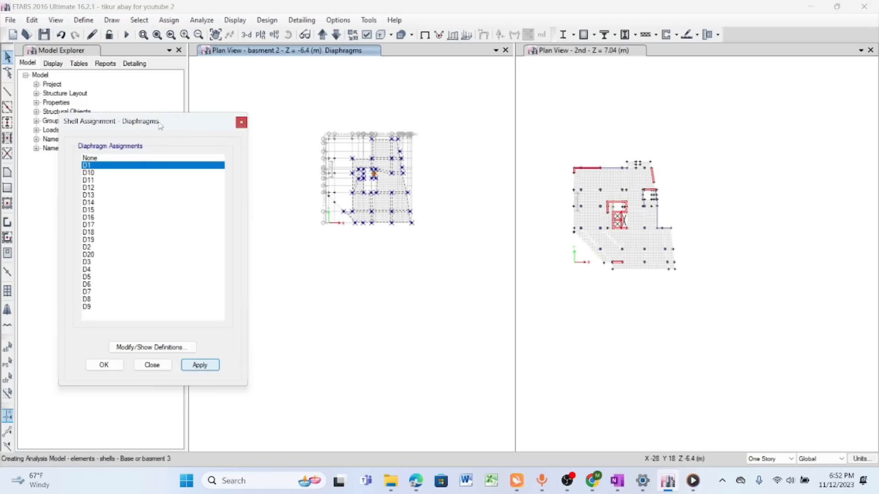
# - Move the diaphragm assignment dialog aside, select the basement 1 slabs and assign them diaphragm D2
pyautogui.moveTo(160, 126); pyautogui.dragTo(115, 125)
pyautogui.click(322, 34)
pyautogui.click(337, 34)
pyautogui.click(323, 35)
pyautogui.moveTo(339, 122); pyautogui.dragTo(453, 255)
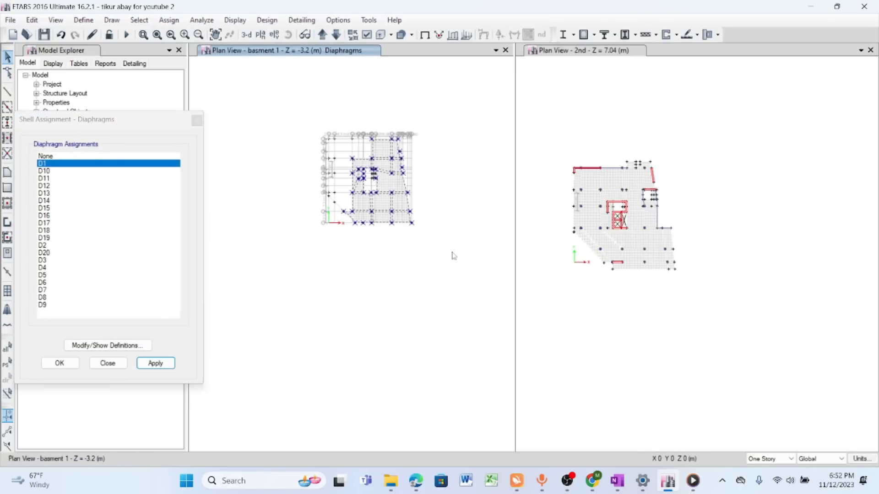
pyautogui.click(45, 246)
pyautogui.click(156, 364)
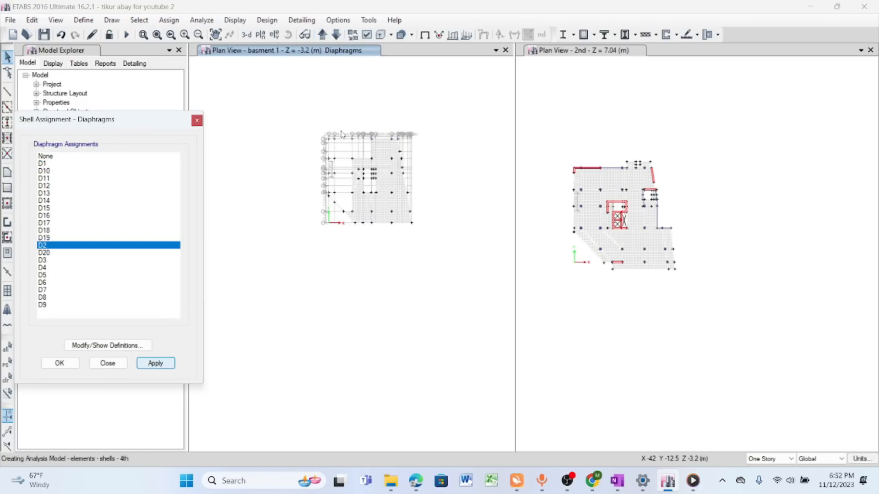
# - Assign diaphragm D3 to all ground floor slabs and D4 to all 1st-story slabs
pyautogui.click(323, 35)
pyautogui.moveTo(293, 103); pyautogui.dragTo(442, 266)
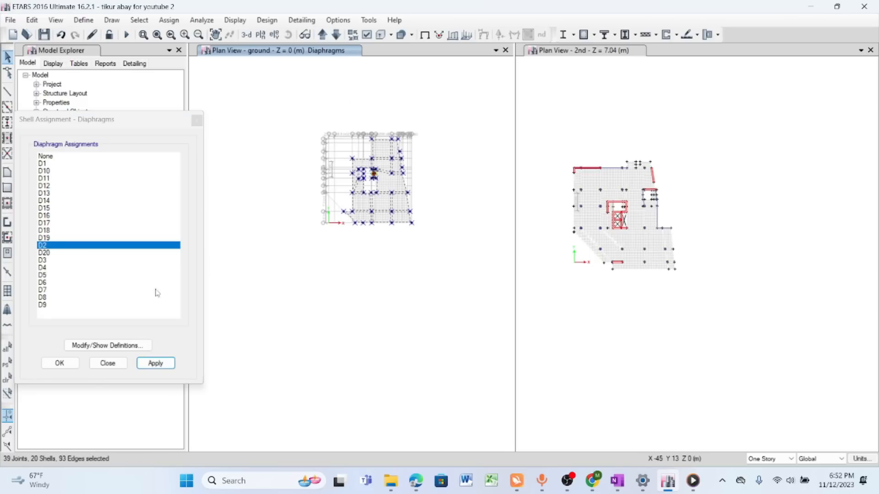
pyautogui.click(60, 260)
pyautogui.click(156, 363)
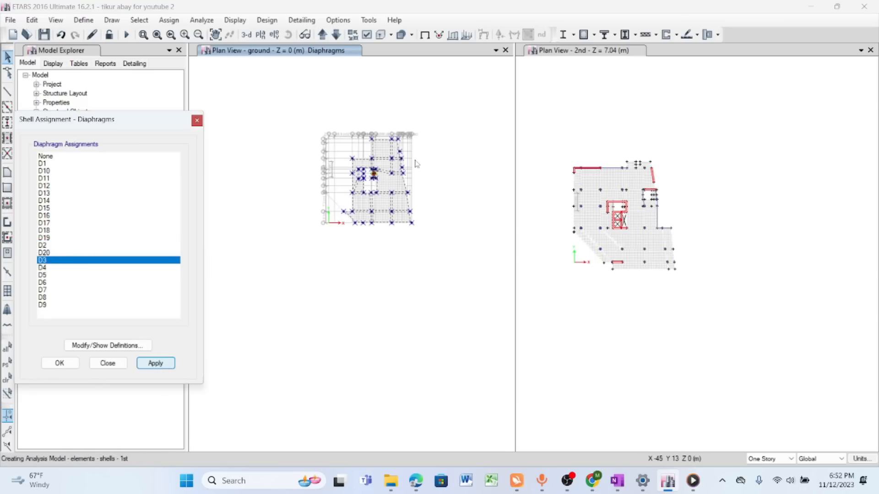
pyautogui.click(322, 35)
pyautogui.moveTo(287, 109); pyautogui.dragTo(450, 251)
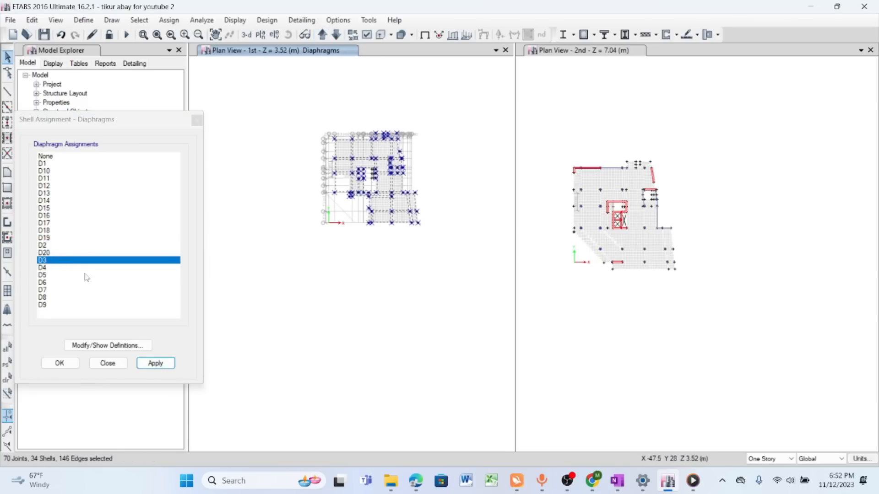
pyautogui.click(42, 267)
pyautogui.click(161, 366)
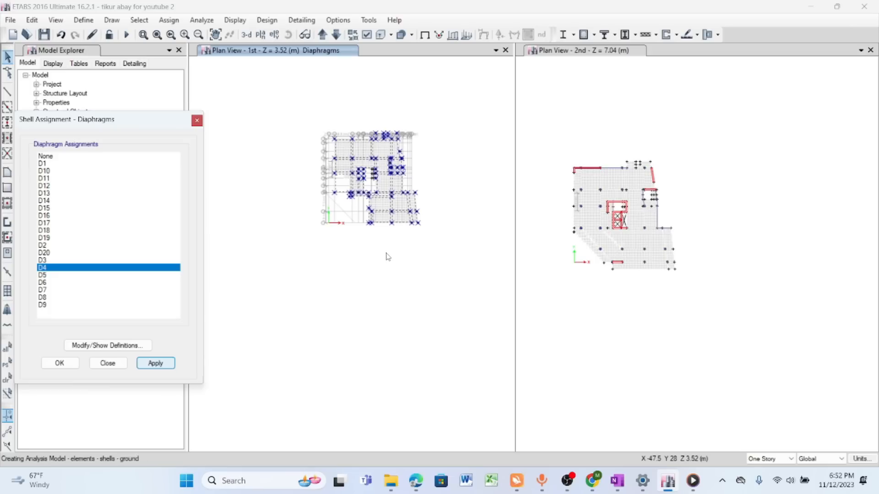
# - Assign diaphragm D5 to all 2nd-story slabs and D6 to all 3rd-story slabs
pyautogui.click(322, 35)
pyautogui.moveTo(295, 109); pyautogui.dragTo(440, 248)
pyautogui.click(42, 275)
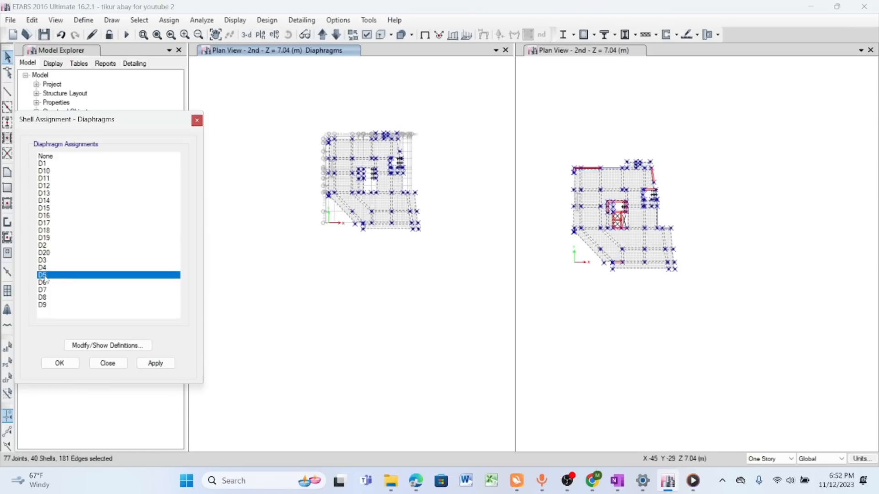
pyautogui.click(155, 364)
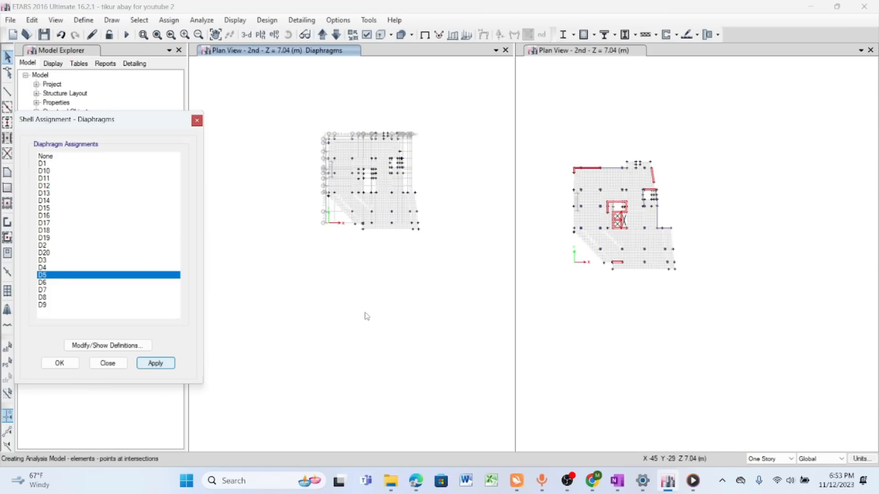
pyautogui.click(322, 35)
pyautogui.moveTo(281, 108); pyautogui.dragTo(440, 256)
pyautogui.click(46, 283)
pyautogui.click(155, 364)
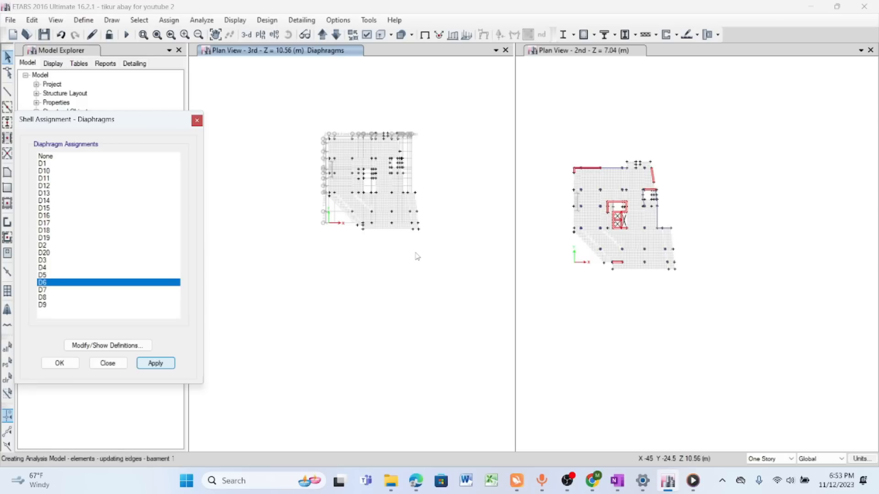
# - Assign diaphragm D7 to all 4th-story slabs and D8 to all 5th-story slabs
pyautogui.click(323, 35)
pyautogui.moveTo(439, 115); pyautogui.dragTo(231, 284)
pyautogui.click(42, 290)
pyautogui.click(160, 363)
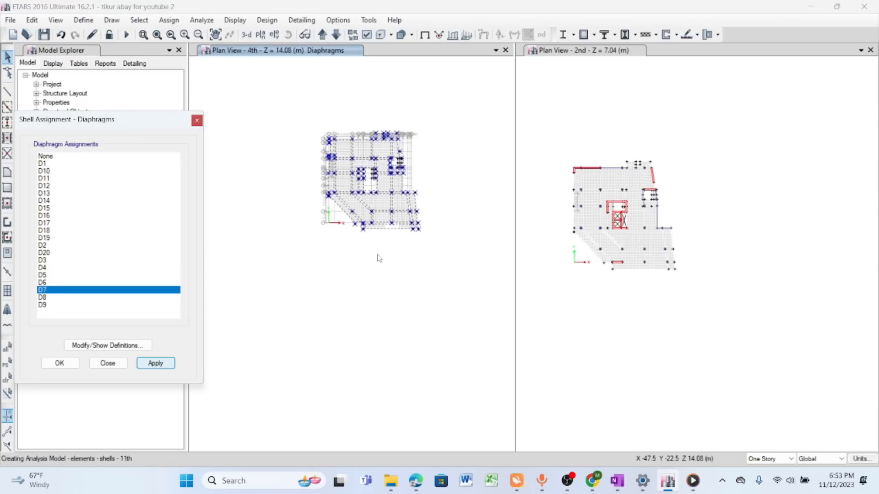
pyautogui.click(323, 35)
pyautogui.moveTo(284, 106); pyautogui.dragTo(463, 262)
pyautogui.click(43, 298)
pyautogui.click(160, 363)
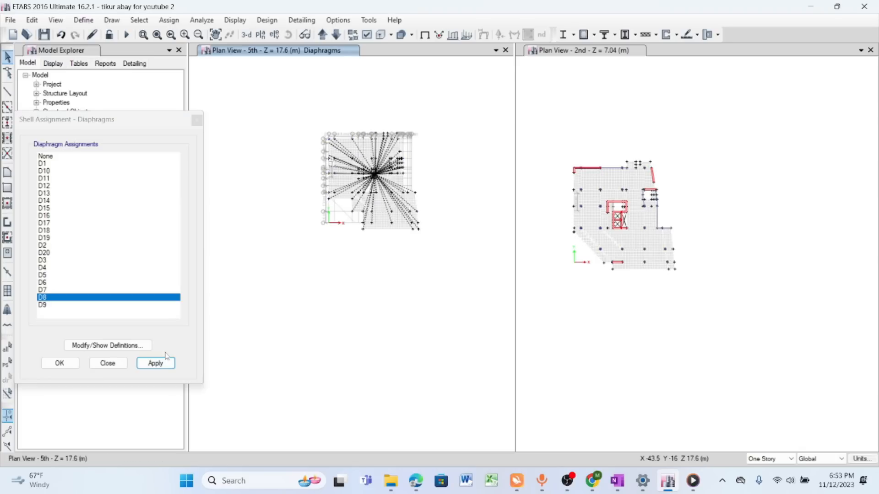
# - Assign diaphragm D9 to all 6th-story slabs and D10 to all 7th-story slabs
pyautogui.click(323, 35)
pyautogui.moveTo(306, 126); pyautogui.dragTo(450, 256)
pyautogui.click(45, 305)
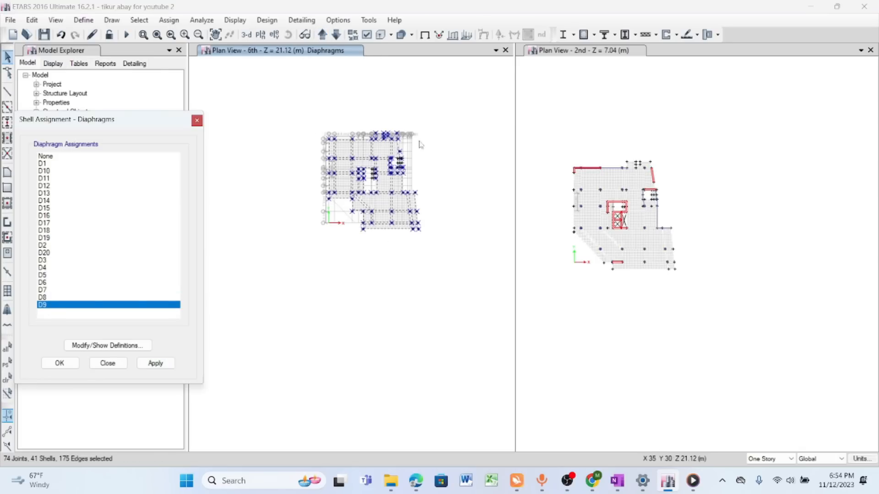
pyautogui.click(156, 364)
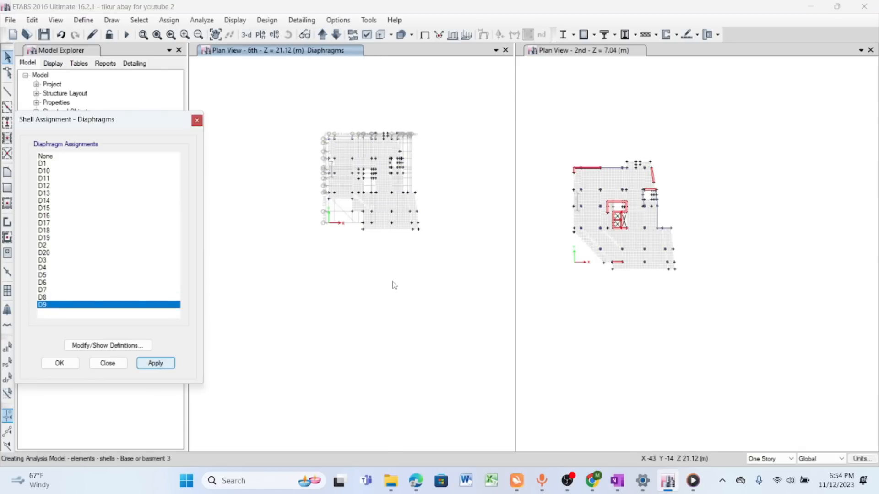
pyautogui.click(323, 34)
pyautogui.moveTo(306, 124); pyautogui.dragTo(459, 272)
pyautogui.click(48, 170)
pyautogui.click(156, 363)
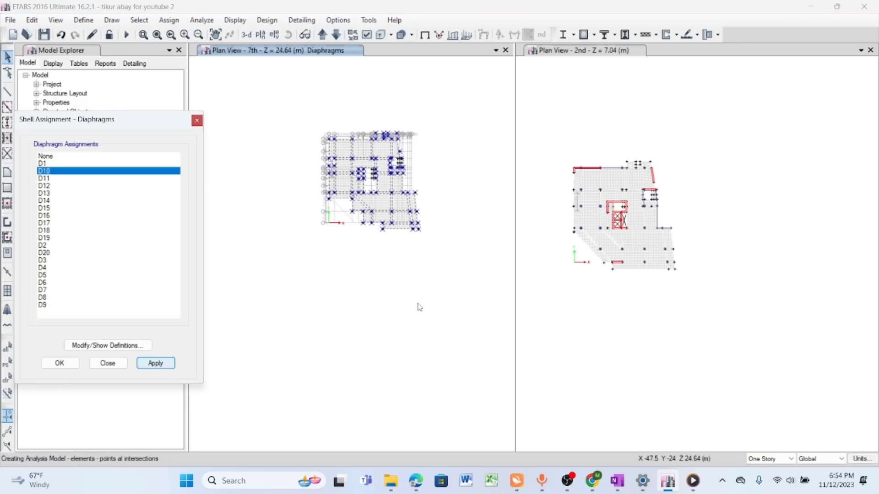
# - Assign diaphragm D11 to all 8th-story slabs and D12 to all 9th-story slabs
pyautogui.click(322, 35)
pyautogui.moveTo(301, 102); pyautogui.dragTo(451, 272)
pyautogui.click(50, 178)
pyautogui.click(155, 364)
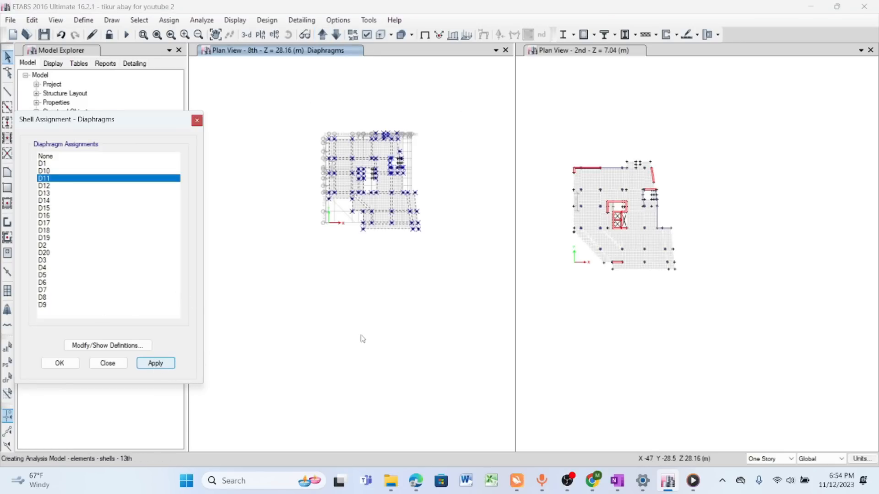
pyautogui.click(323, 35)
pyautogui.moveTo(286, 107); pyautogui.dragTo(455, 268)
pyautogui.click(69, 187)
pyautogui.click(155, 363)
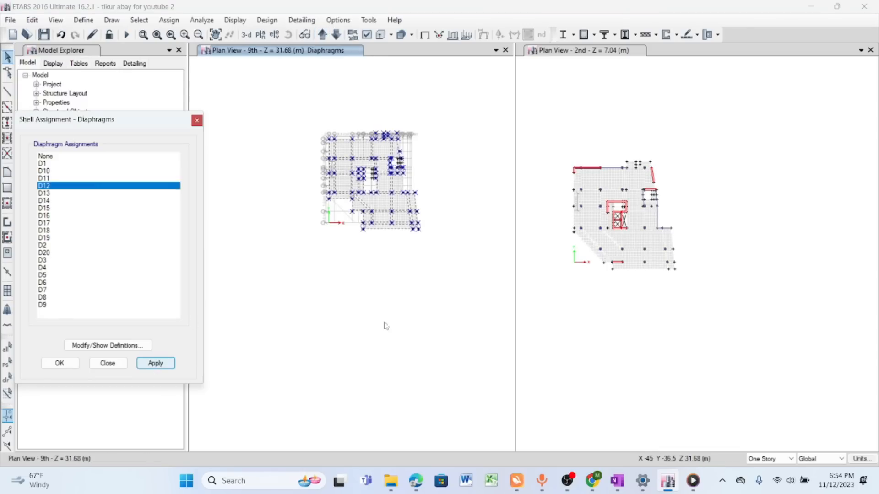
# - Assign diaphragm D13 to all 10th-story slabs and D14 to all 11th-story slabs
pyautogui.click(322, 35)
pyautogui.moveTo(300, 116); pyautogui.dragTo(454, 267)
pyautogui.click(69, 193)
pyautogui.click(156, 363)
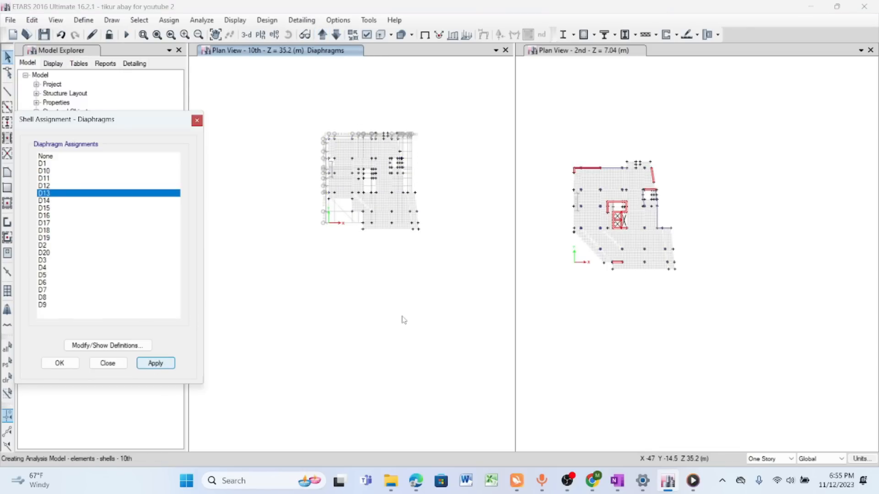
pyautogui.click(323, 34)
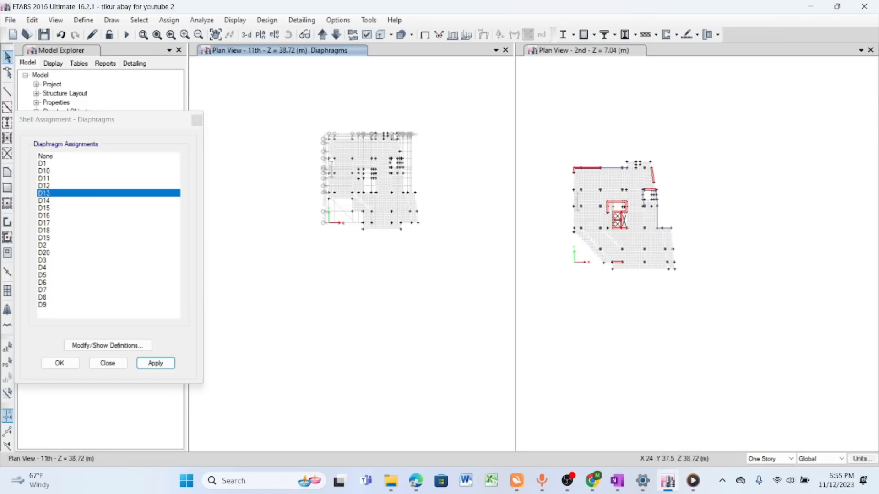
pyautogui.moveTo(299, 113); pyautogui.dragTo(435, 239)
pyautogui.click(68, 201)
pyautogui.click(158, 363)
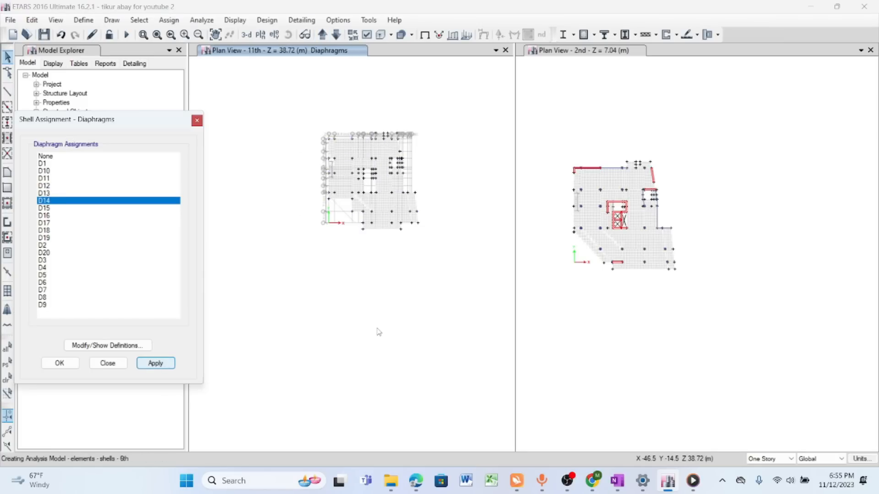
# - Assign diaphragm D15 to all 12th-story slabs and D16 to all 13th-story slabs
pyautogui.click(323, 35)
pyautogui.moveTo(295, 108); pyautogui.dragTo(424, 233)
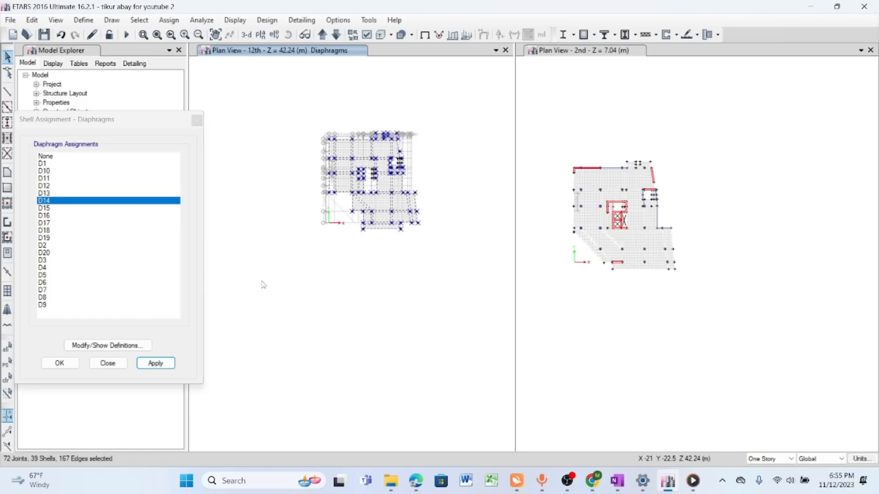
pyautogui.click(69, 208)
pyautogui.click(155, 363)
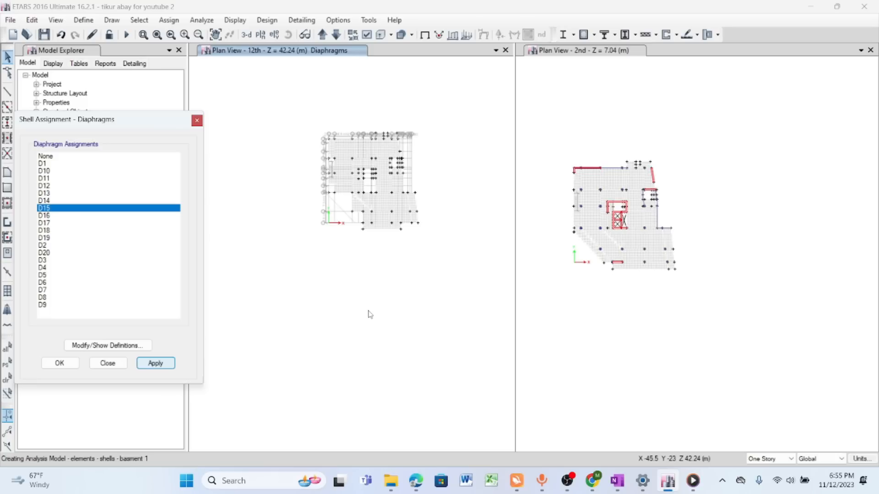
pyautogui.click(322, 35)
pyautogui.moveTo(294, 114); pyautogui.dragTo(444, 273)
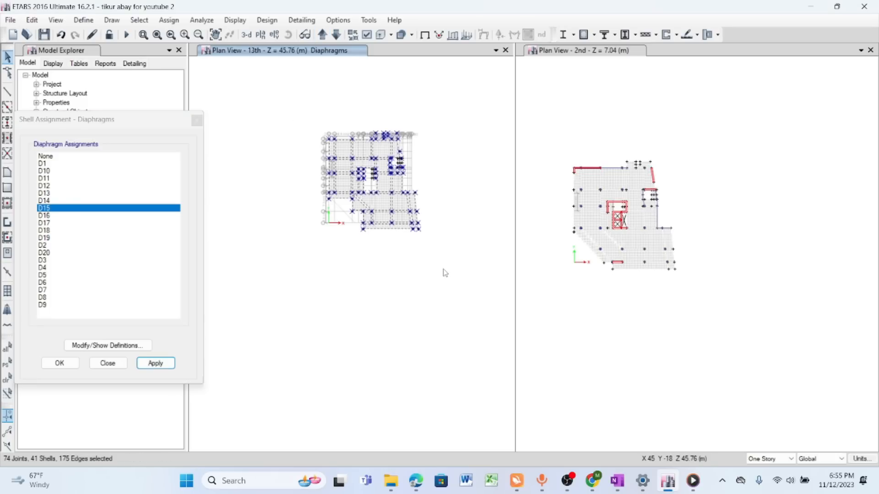
pyautogui.click(118, 215)
pyautogui.click(156, 363)
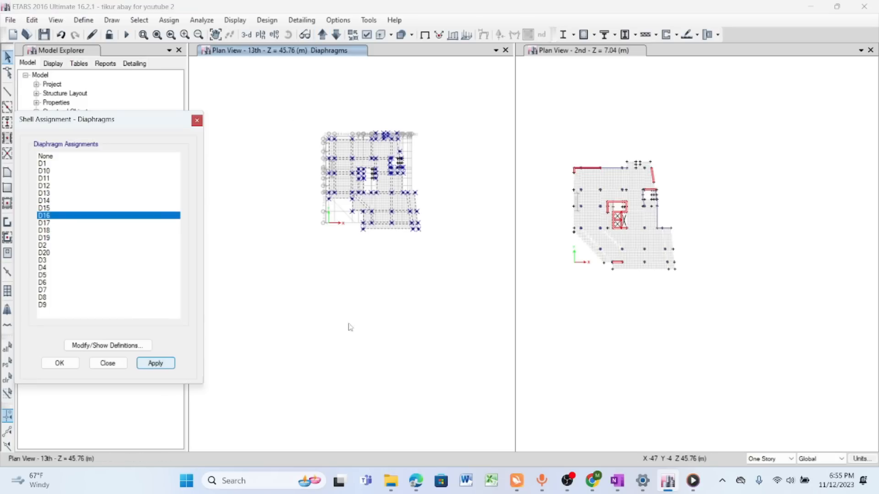
# - Assign diaphragm D17 to all 14th-story slabs and D18 to all 15th-story slabs
pyautogui.click(323, 35)
pyautogui.moveTo(300, 112); pyautogui.dragTo(458, 266)
pyautogui.click(69, 223)
pyautogui.click(155, 363)
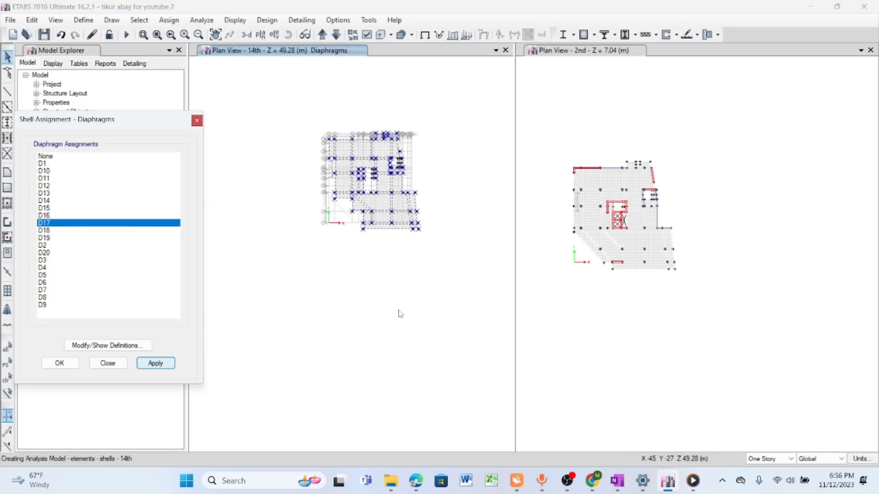
pyautogui.click(323, 35)
pyautogui.moveTo(298, 112); pyautogui.dragTo(441, 271)
pyautogui.click(91, 230)
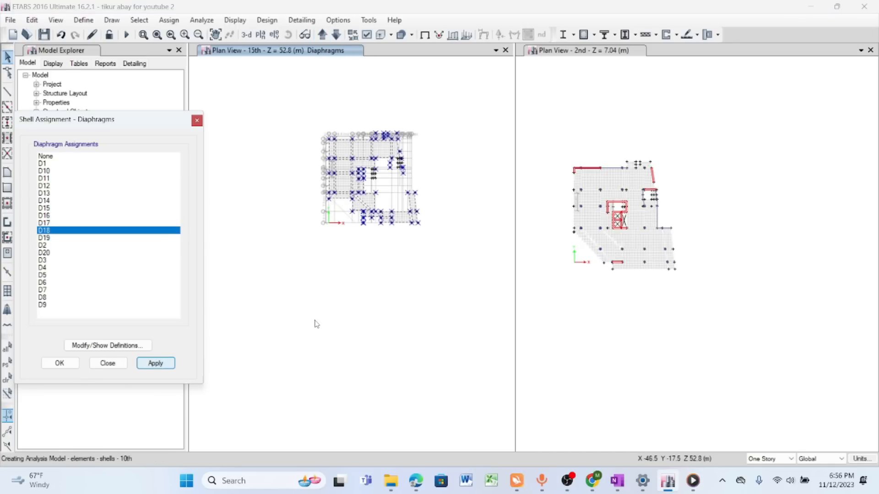
# - Go up to the 16th story, select all its slabs and assign them diaphragm D19
pyautogui.click(323, 35)
pyautogui.moveTo(295, 105); pyautogui.dragTo(448, 268)
pyautogui.click(92, 238)
pyautogui.click(156, 363)
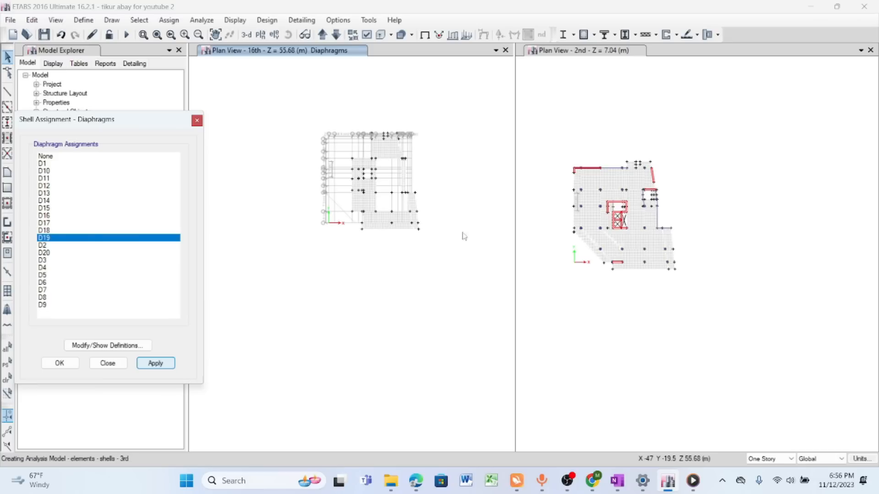
# - Assign diaphragm D20 to all 17th-story slabs, close the assignment dialog and inspect the diaphragm in plan
pyautogui.click(323, 35)
pyautogui.moveTo(304, 113); pyautogui.dragTo(426, 252)
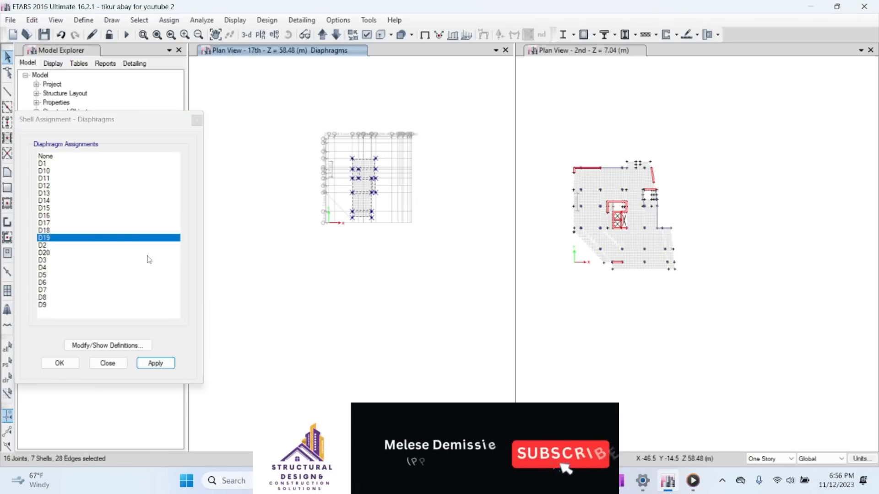
pyautogui.click(146, 254)
pyautogui.click(155, 366)
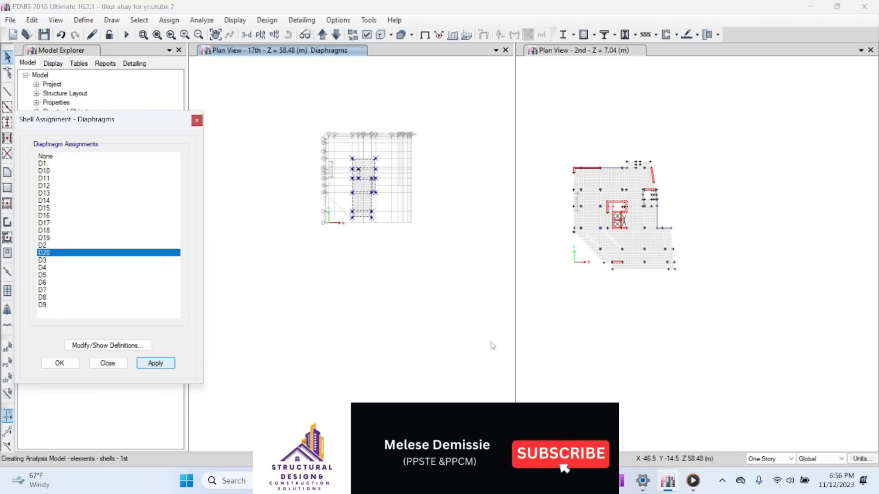
pyautogui.click(108, 363)
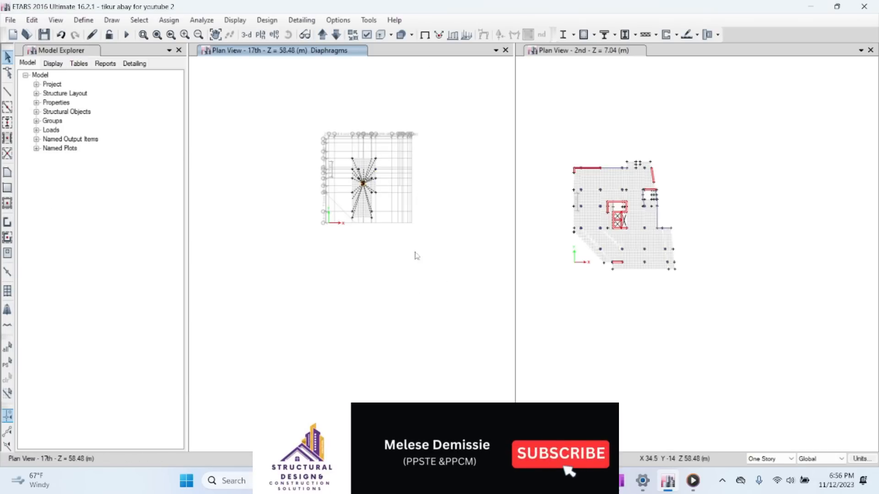
pyautogui.scroll(2, 356, 161)
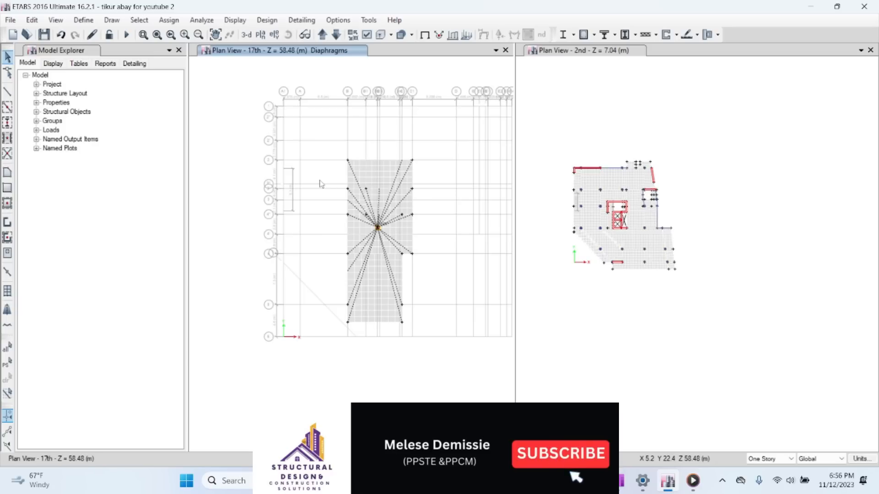
pyautogui.scroll(-2, 330, 188)
pyautogui.scroll(5, 340, 197)
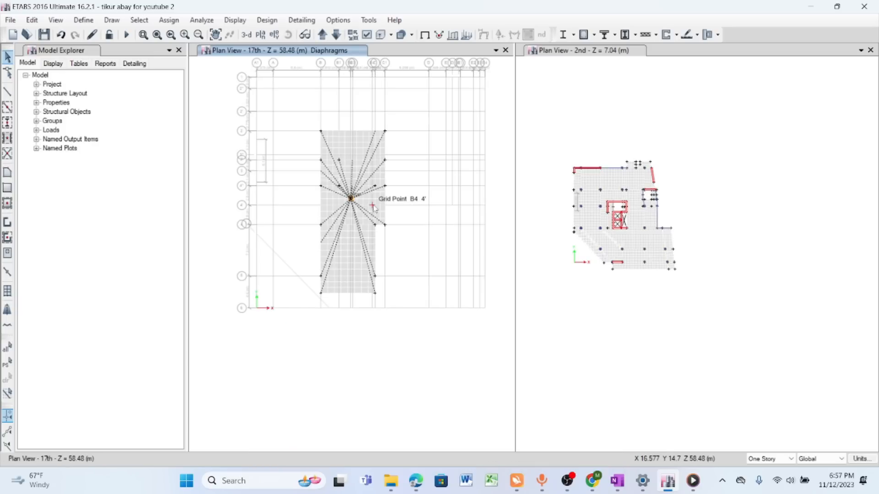
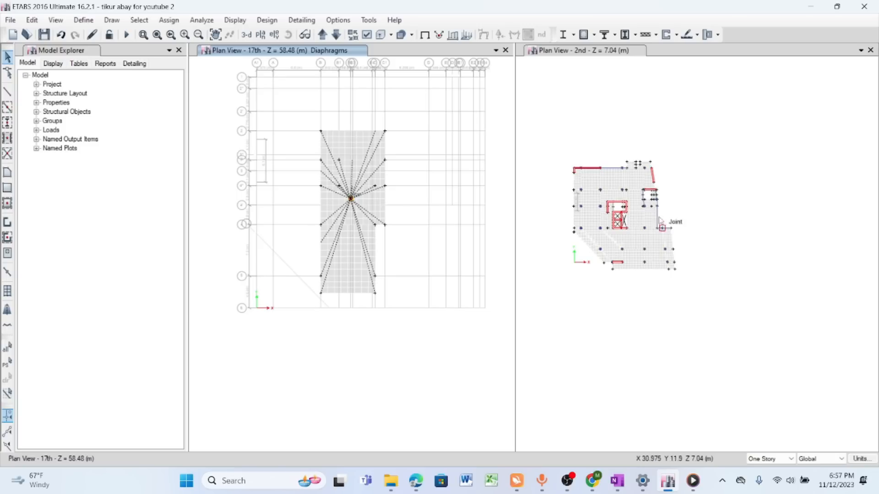
pyautogui.click(140, 20)
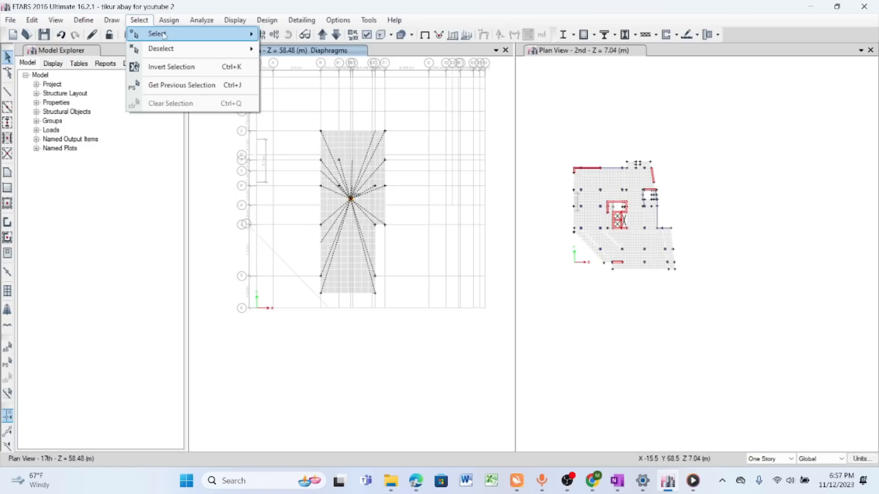
pyautogui.moveTo(182, 35)
pyautogui.moveTo(315, 136)
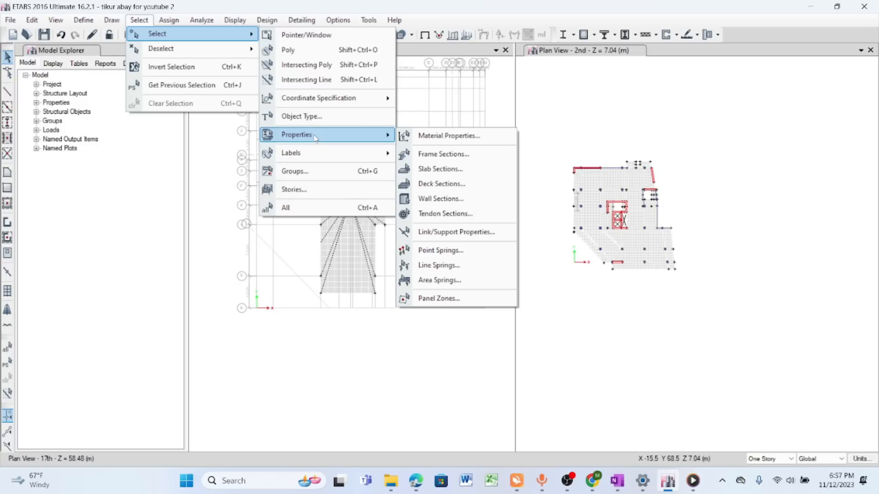
pyautogui.click(235, 20)
# - Run a model check with the joint, frame, shell and other checks at a 1 mm length tolerance and review its warnings
pyautogui.click(202, 21)
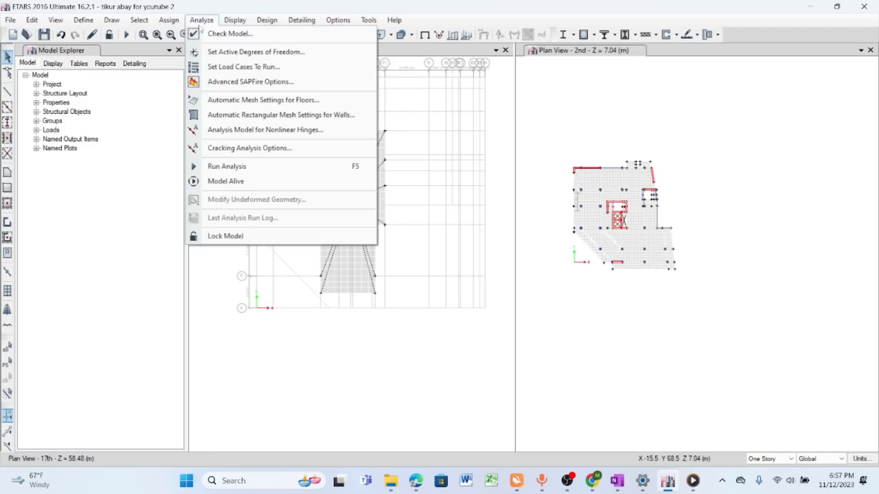
pyautogui.click(228, 33)
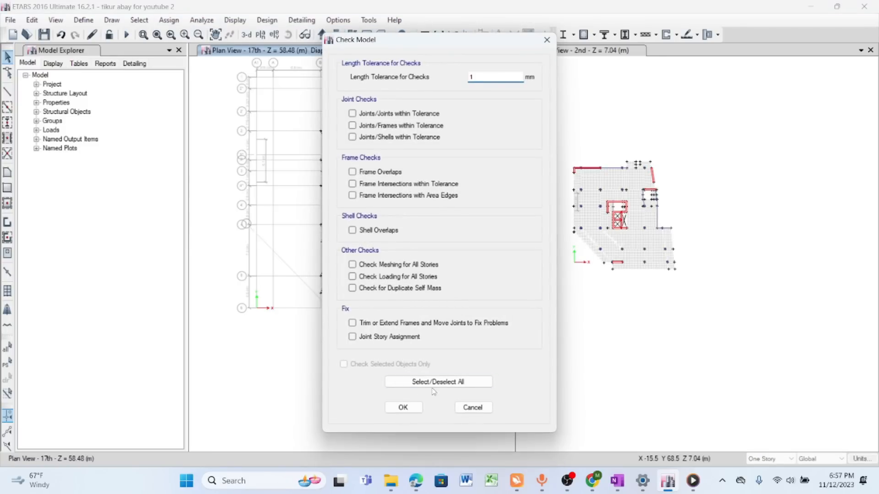
pyautogui.click(435, 383)
pyautogui.click(352, 337)
pyautogui.click(403, 407)
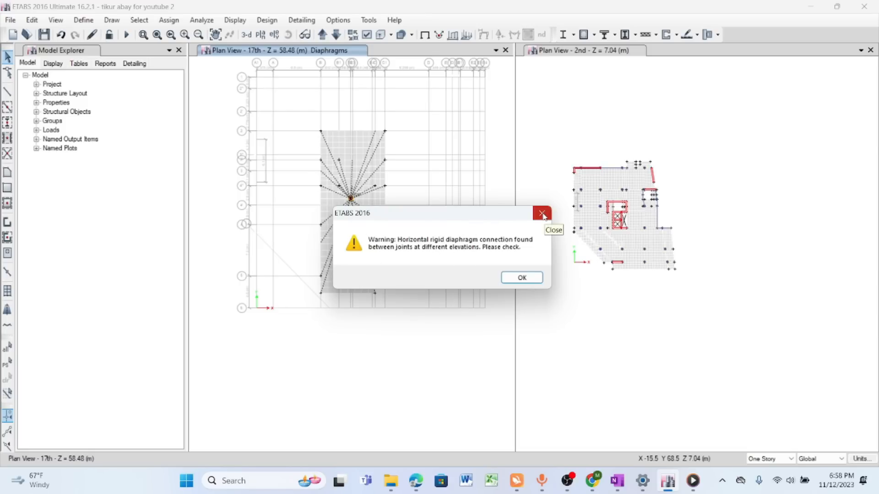
pyautogui.click(543, 213)
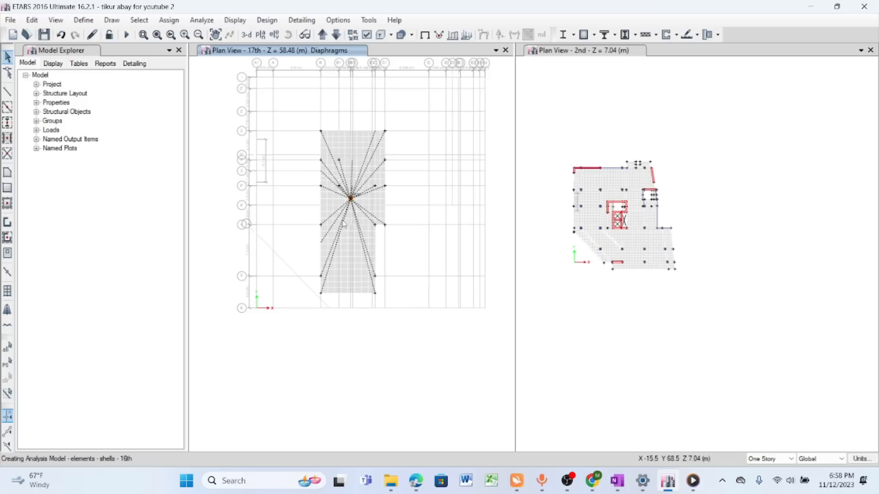
pyautogui.click(138, 20)
pyautogui.click(140, 21)
pyautogui.click(142, 20)
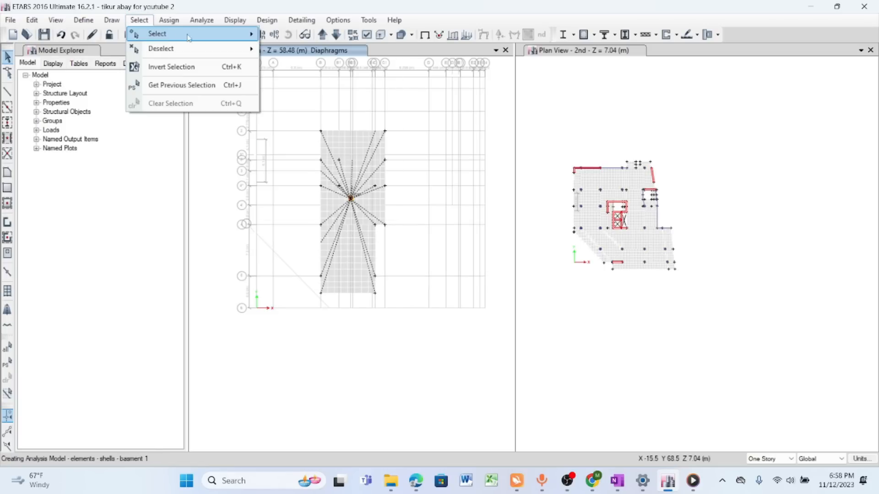
pyautogui.click(144, 21)
pyautogui.click(143, 21)
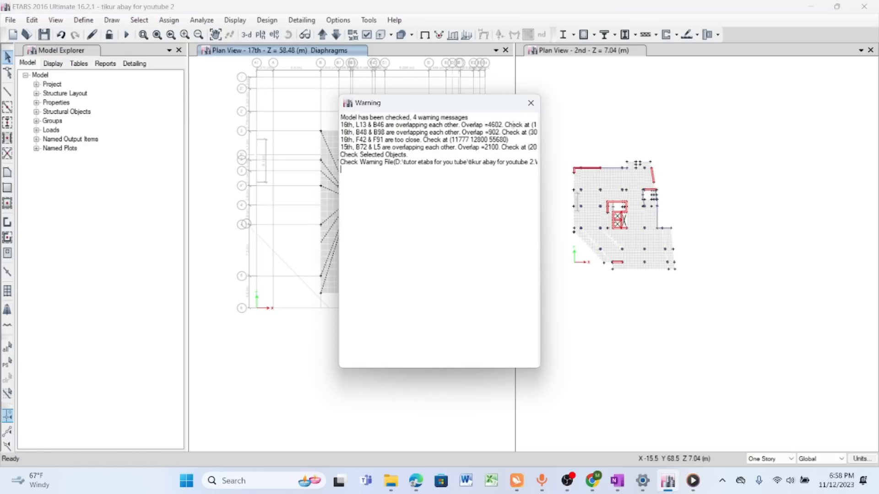
pyautogui.click(531, 103)
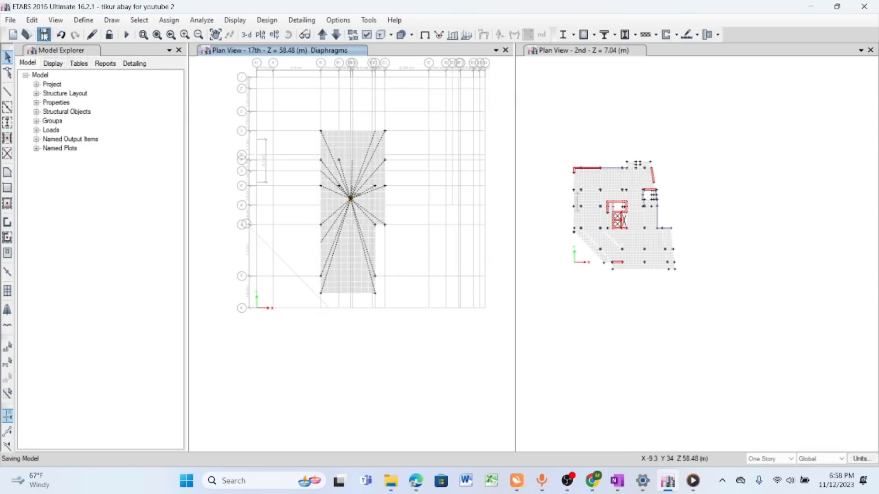
# - Select all slabs with the LANDING 180 property and set their diaphragm assignment to None
pyautogui.click(133, 23)
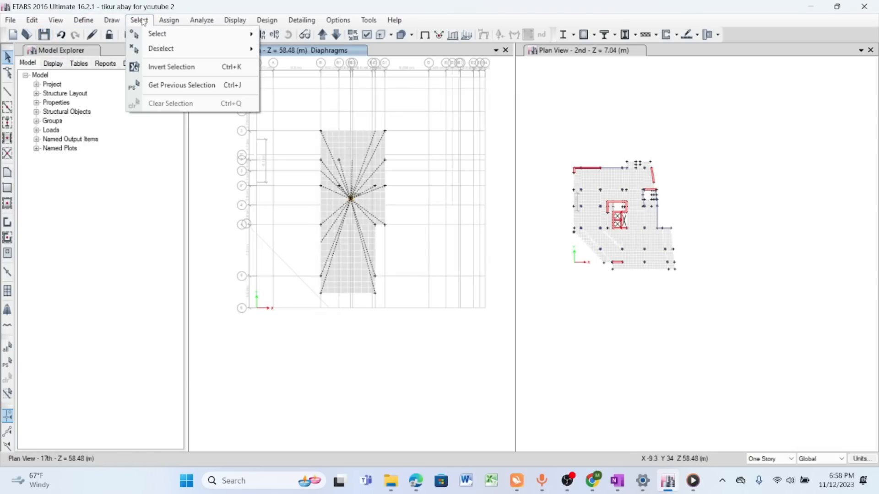
pyautogui.moveTo(168, 36)
pyautogui.moveTo(337, 139)
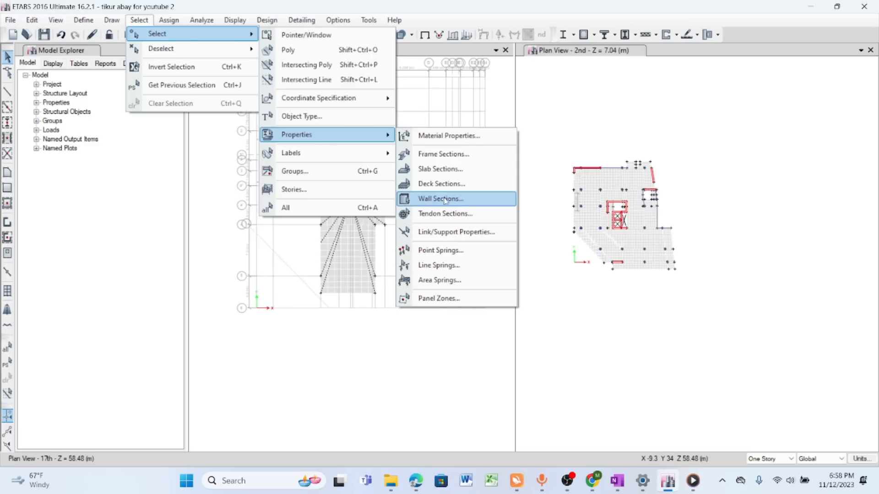
pyautogui.click(442, 171)
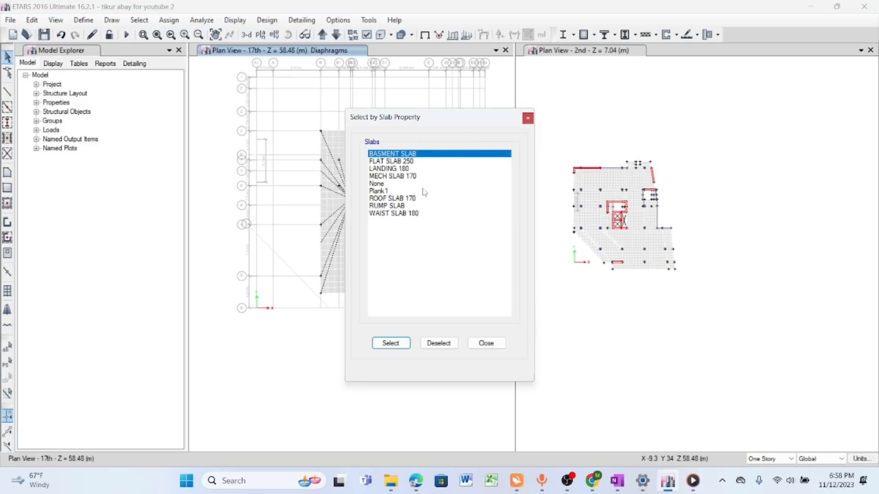
pyautogui.click(389, 169)
pyautogui.click(391, 343)
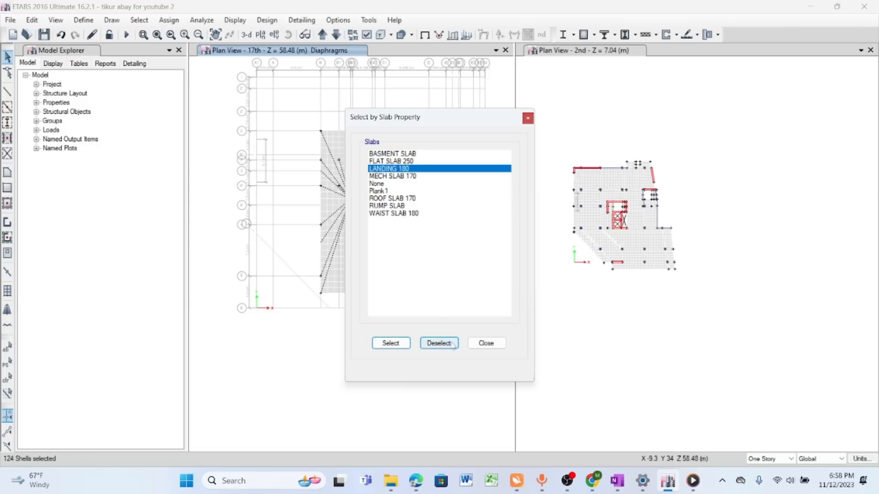
pyautogui.click(486, 344)
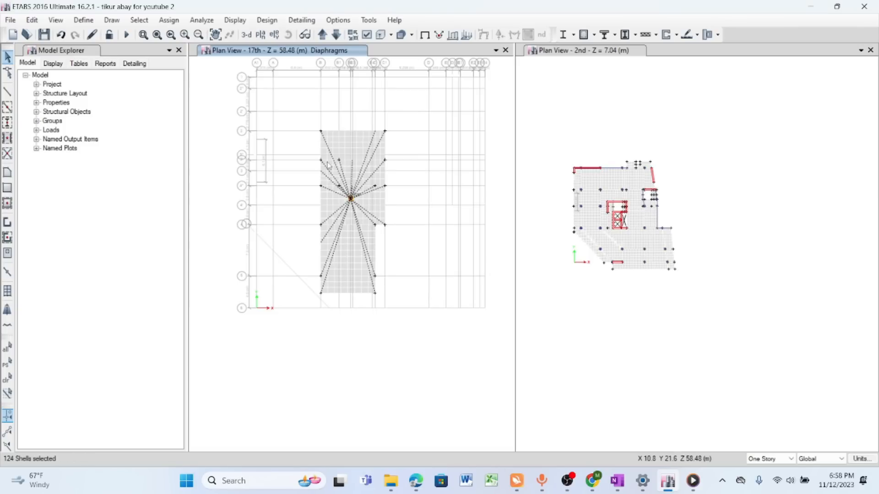
pyautogui.click(169, 20)
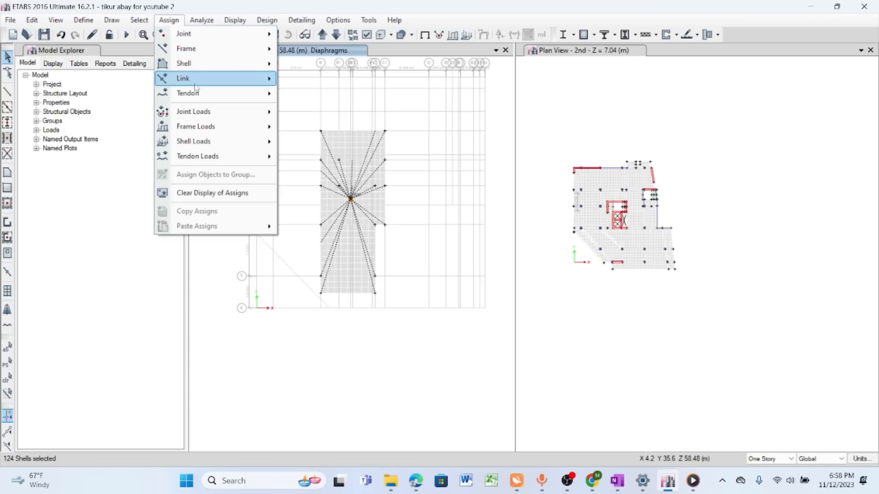
pyautogui.moveTo(199, 67)
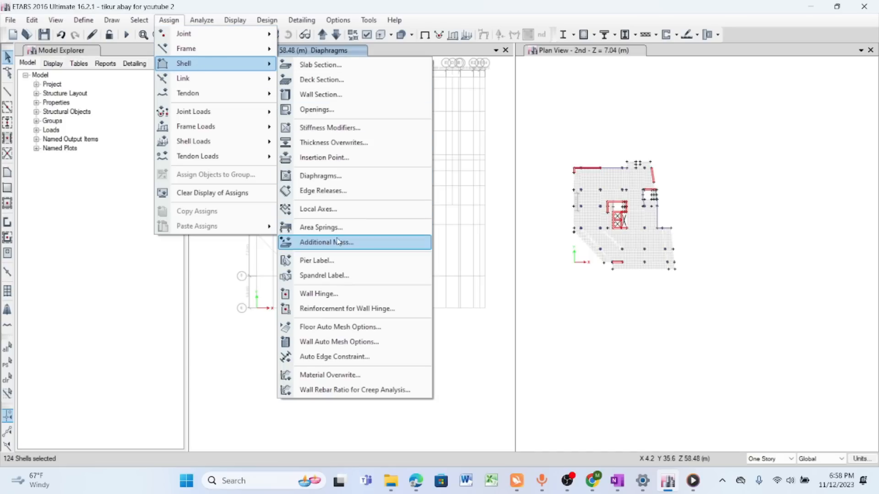
pyautogui.click(320, 176)
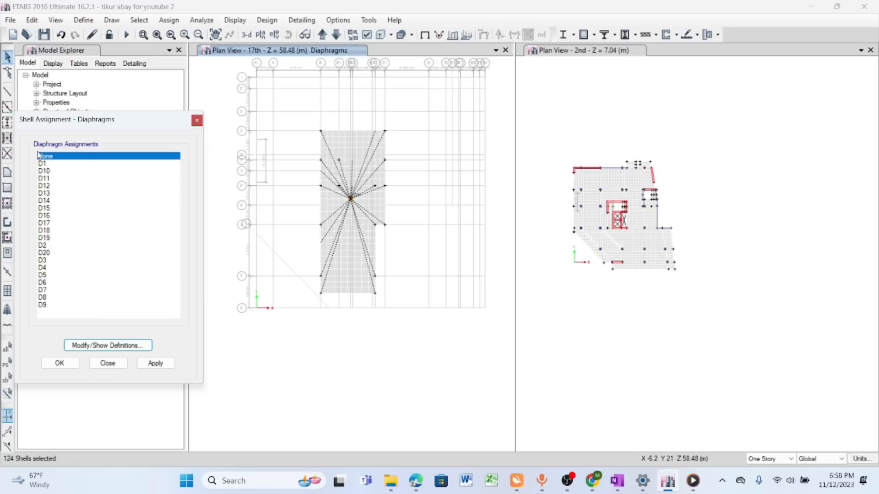
pyautogui.click(142, 365)
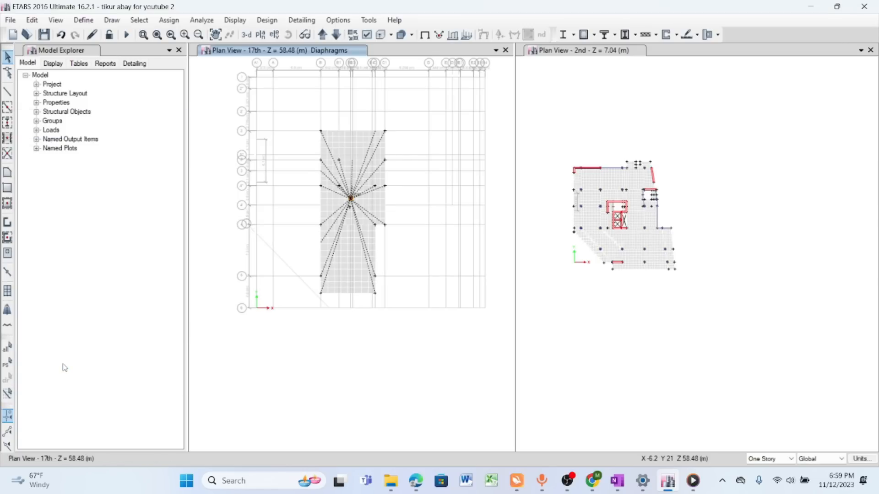
# - Rerun the model check with the trim-or-extend frames and joint story assignment fixes enabled, and review the reported warnings
pyautogui.scroll(3, 367, 156)
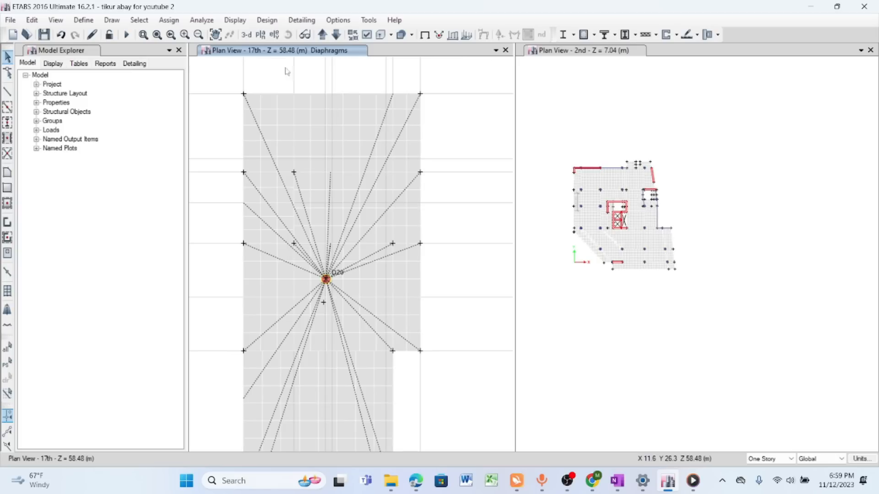
pyautogui.click(202, 19)
pyautogui.click(225, 33)
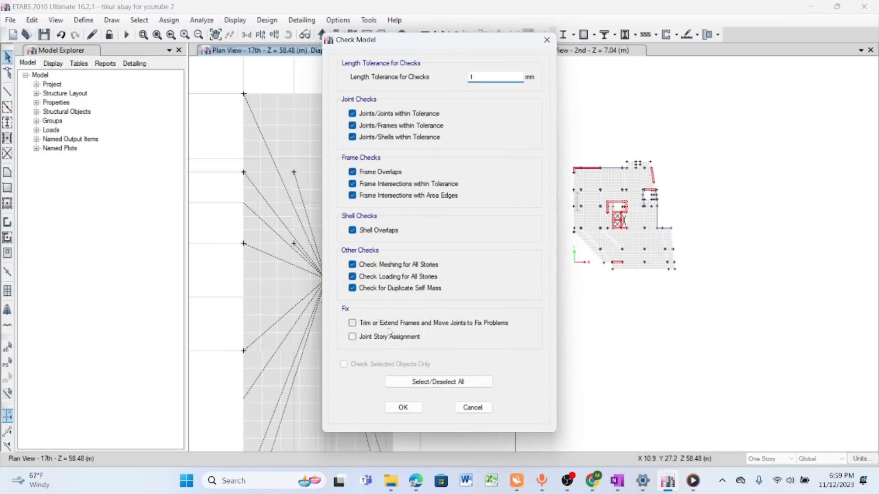
pyautogui.click(352, 323)
pyautogui.click(352, 337)
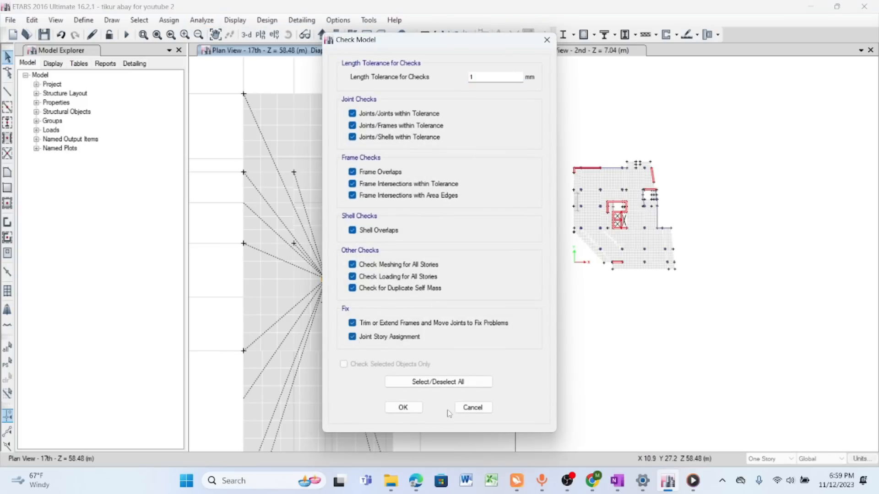
pyautogui.click(403, 407)
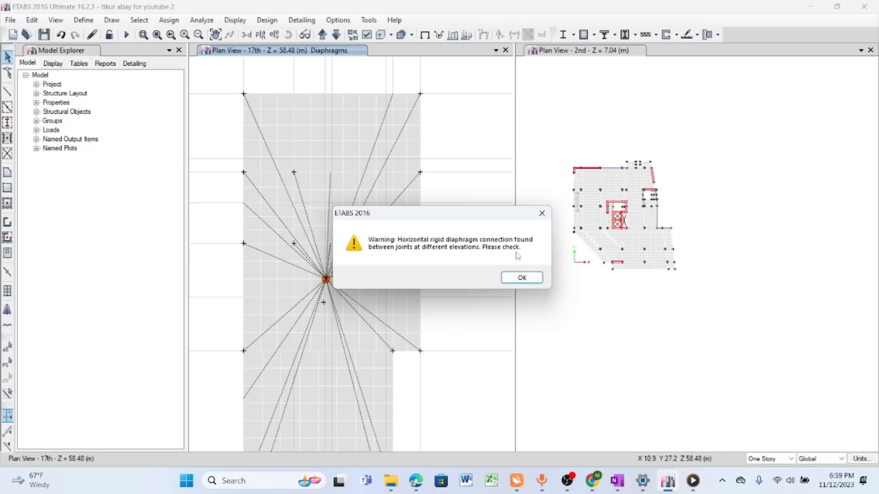
pyautogui.click(527, 279)
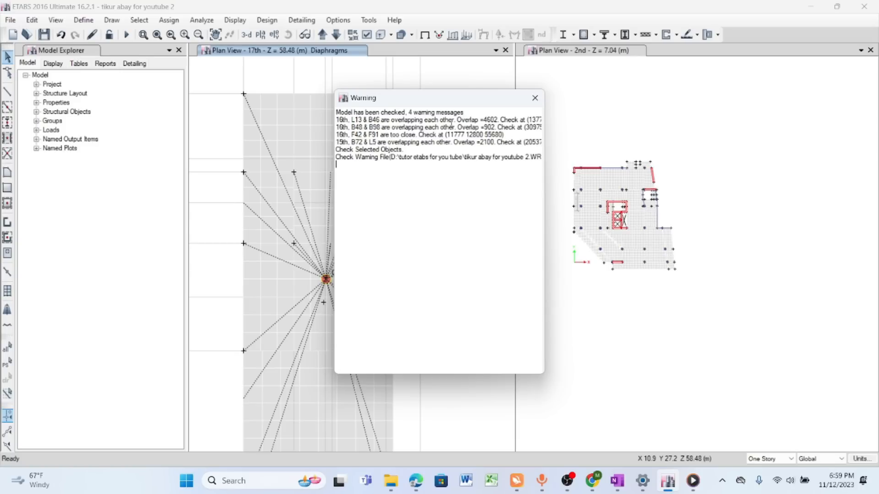
pyautogui.moveTo(351, 119); pyautogui.dragTo(359, 119)
pyautogui.click(363, 127)
pyautogui.click(534, 98)
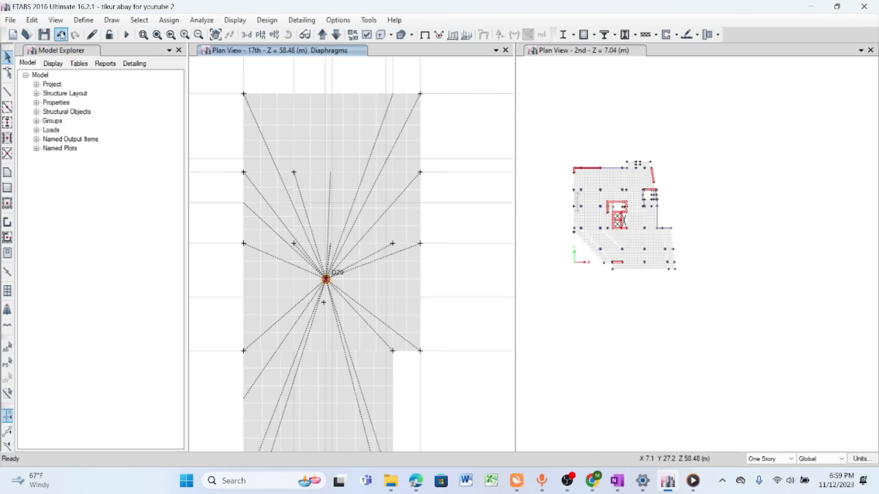
# - Select all frames with the None section property and delete them from the model
pyautogui.click(139, 21)
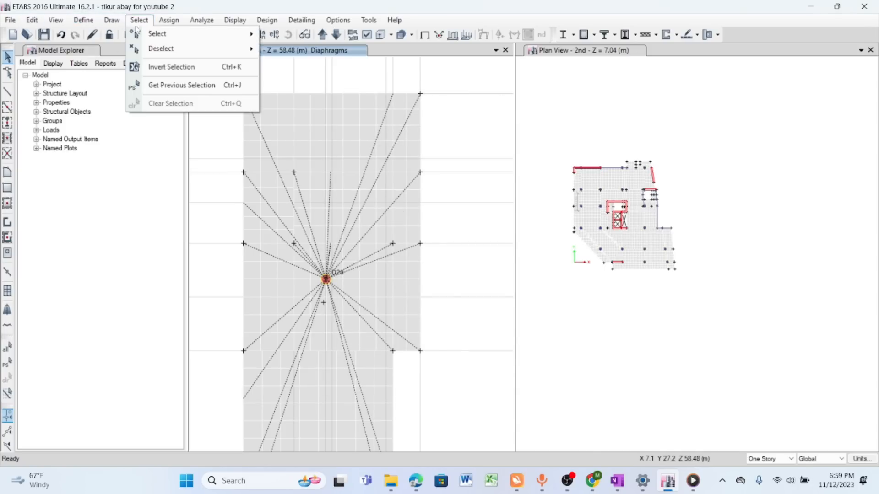
pyautogui.moveTo(140, 33)
pyautogui.moveTo(319, 155)
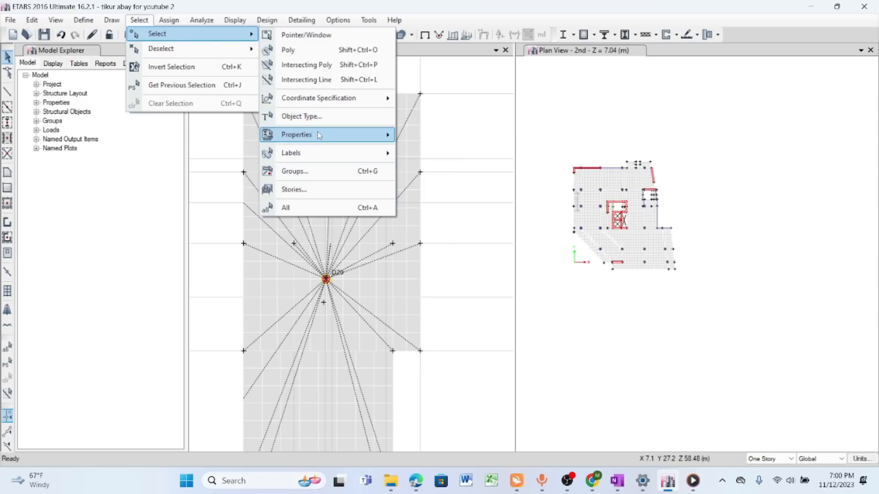
pyautogui.moveTo(320, 134)
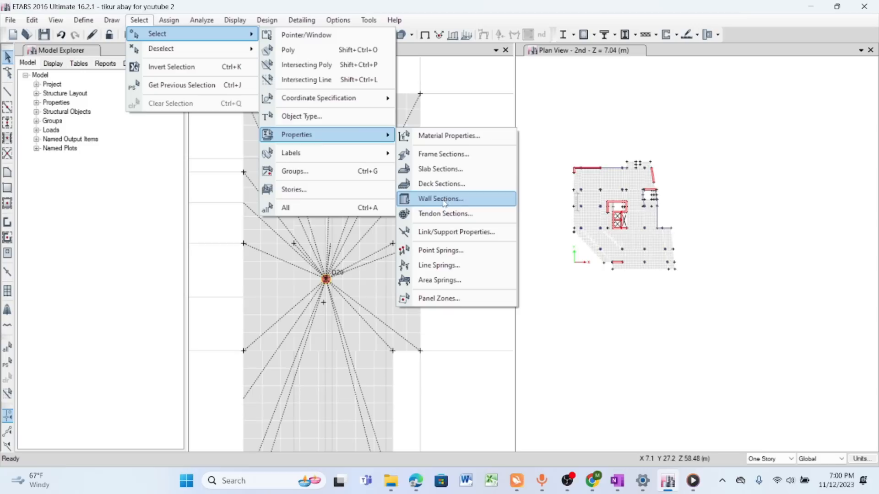
pyautogui.click(444, 154)
pyautogui.click(377, 309)
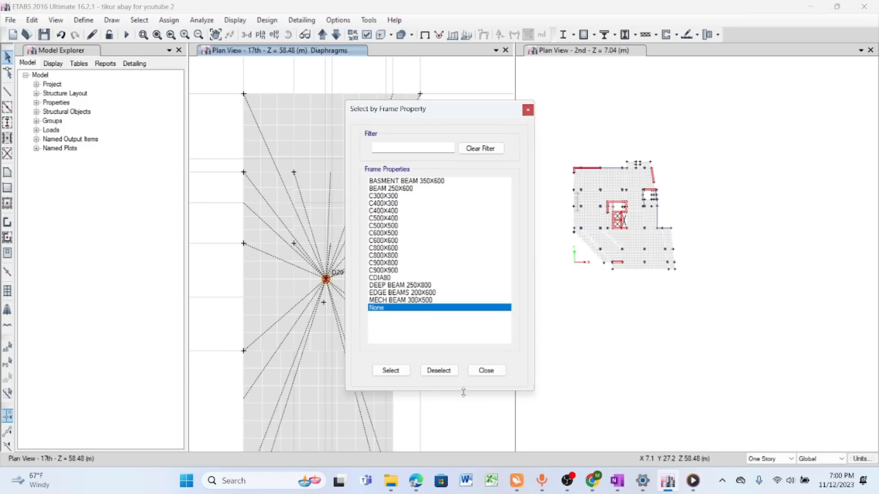
pyautogui.click(392, 370)
pyautogui.click(487, 370)
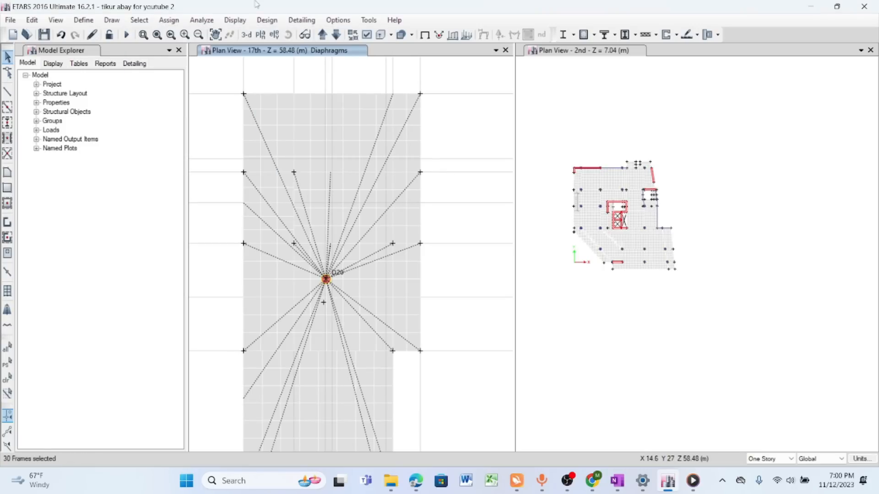
pyautogui.click(32, 20)
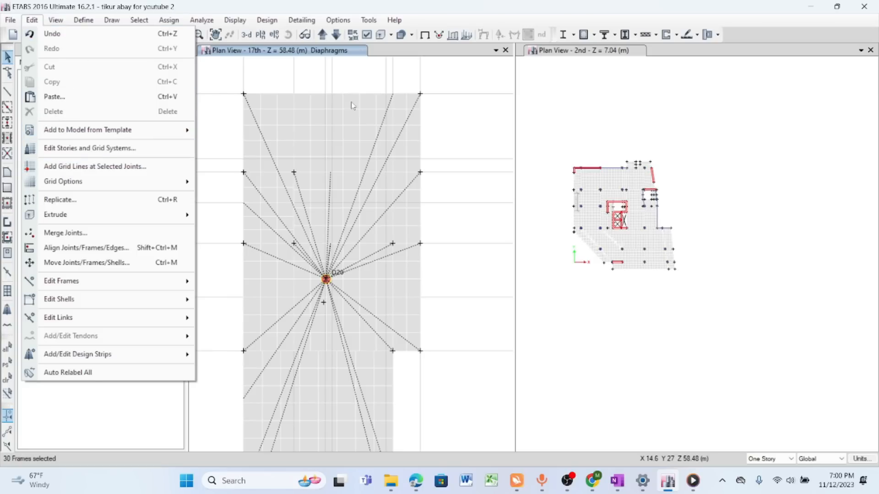
pyautogui.rightClick(368, 78)
pyautogui.click(419, 195)
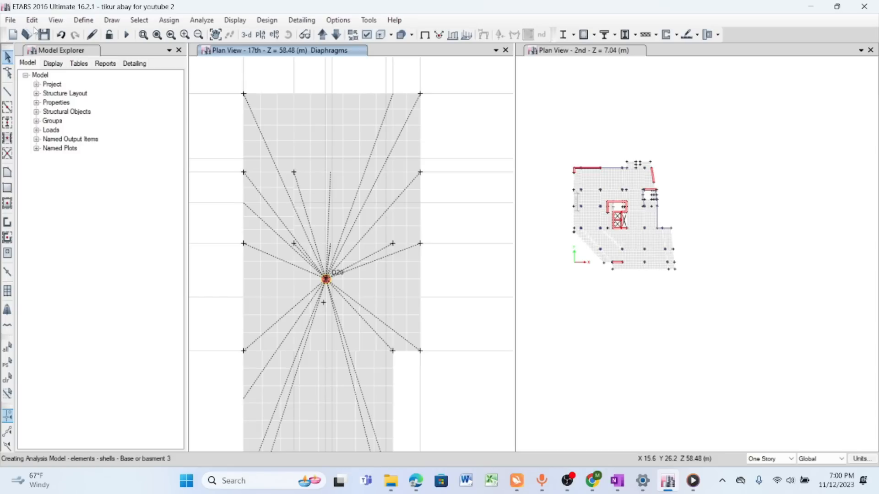
pyautogui.click(32, 20)
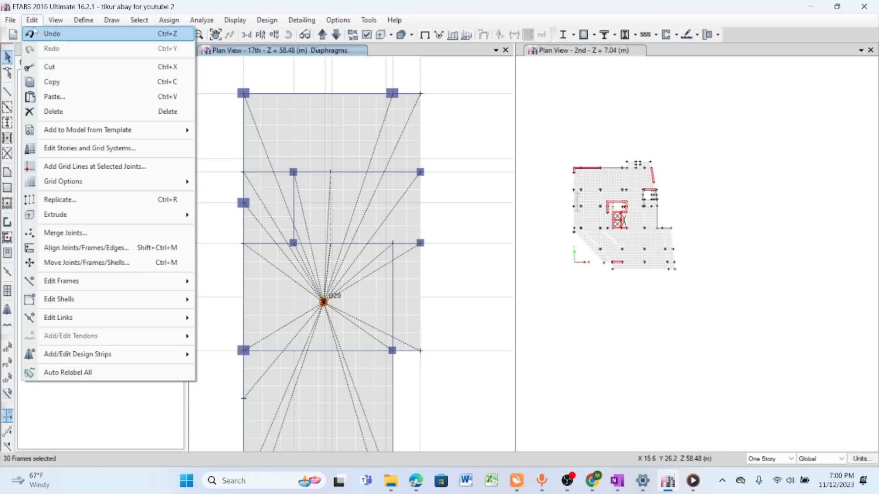
pyautogui.click(56, 113)
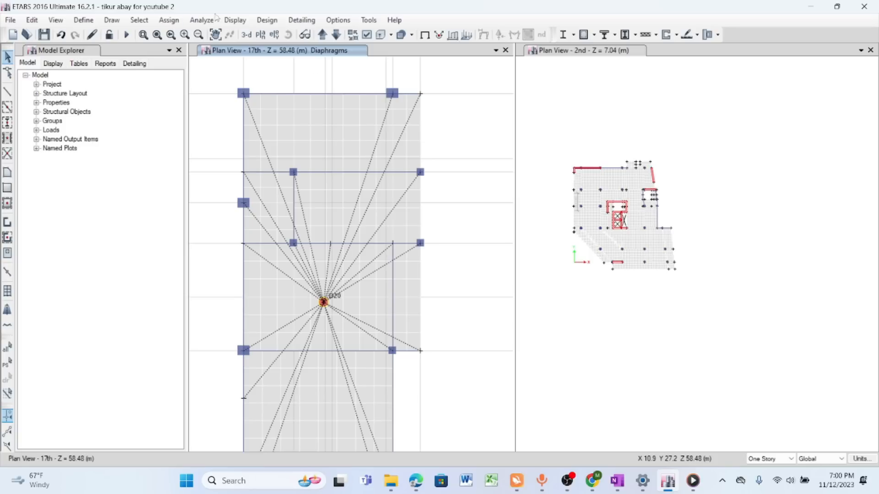
# - Rerun the model check at 1 mm tolerance with the trim-or-extend frames and joint story assignment fixes enabled, and review the warnings
pyautogui.click(202, 20)
pyautogui.click(230, 29)
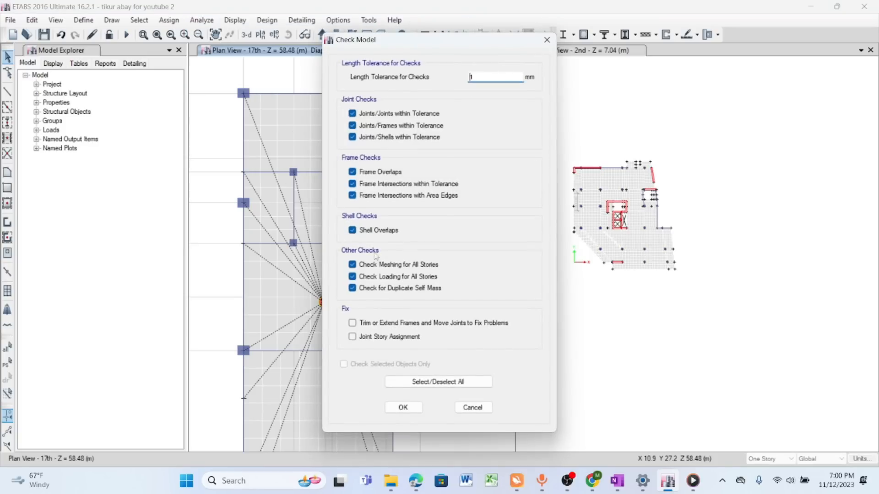
pyautogui.click(352, 323)
pyautogui.click(352, 337)
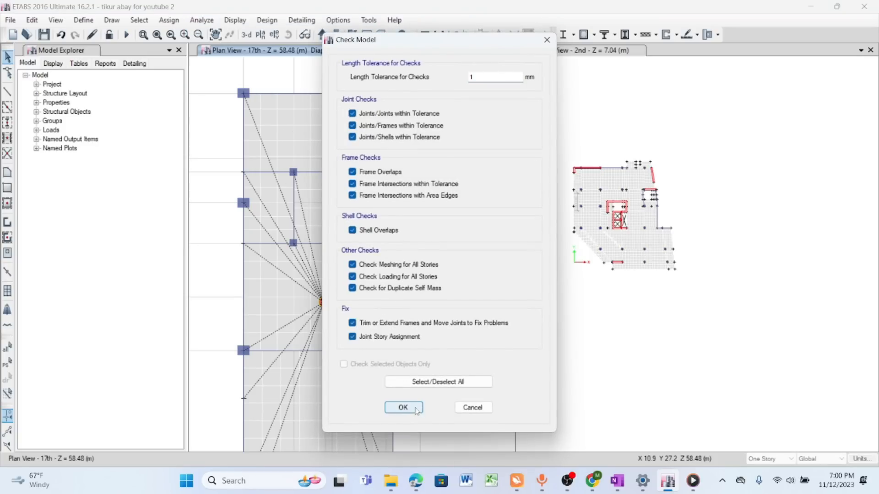
pyautogui.click(403, 408)
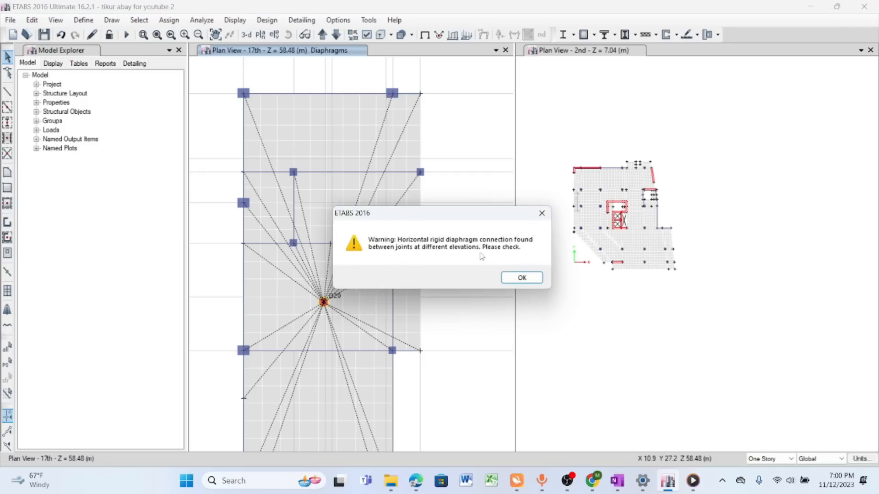
pyautogui.click(521, 277)
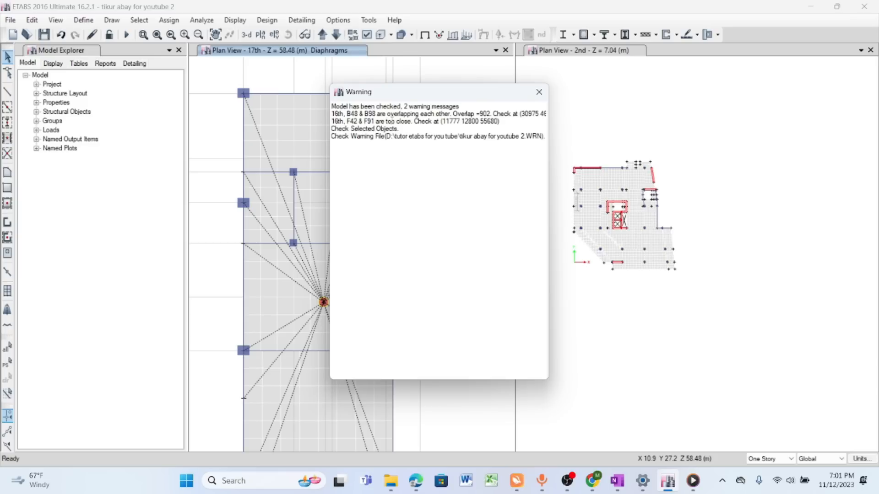
pyautogui.moveTo(409, 97); pyautogui.dragTo(585, 109)
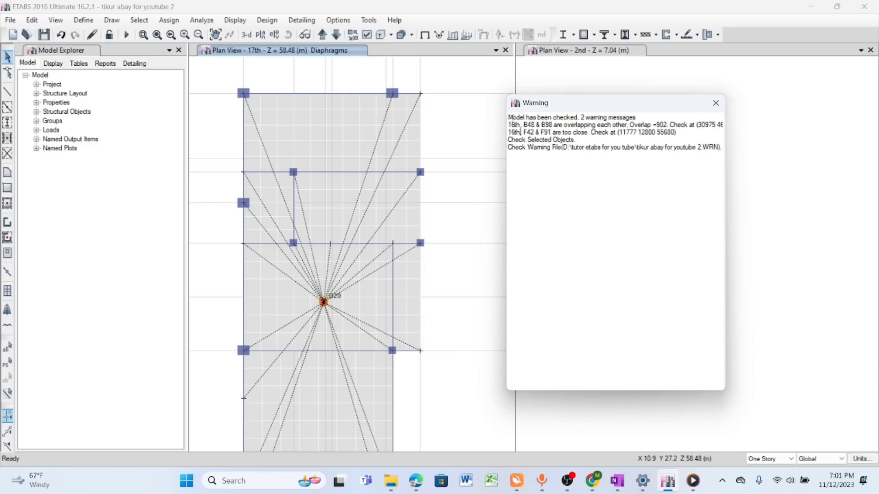
# - Copy all of the model-check warning text and open Notepad
pyautogui.hotkey('ctrl', 'a')
pyautogui.rightClick(542, 146)
pyautogui.click(570, 180)
pyautogui.click(230, 481)
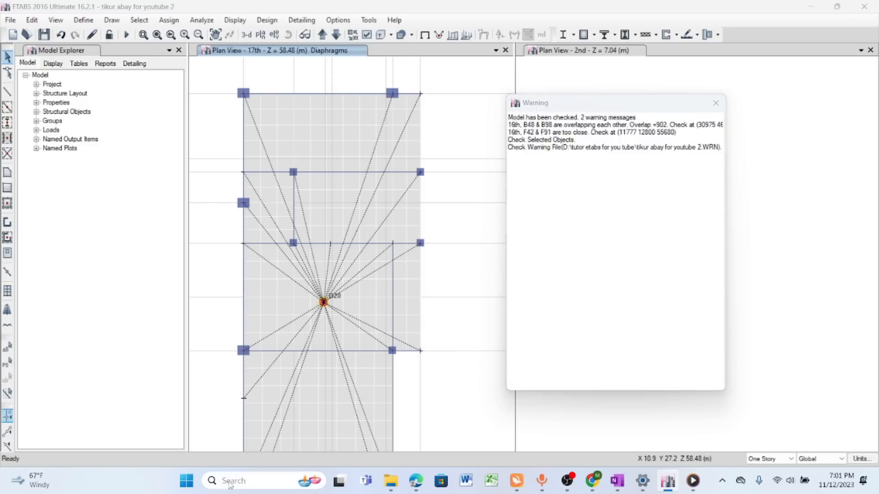
pyautogui.write('notepad')
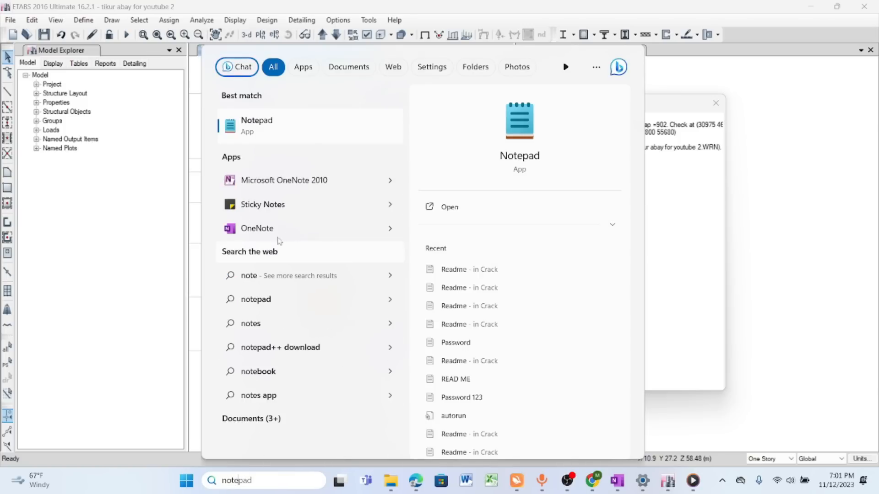
pyautogui.click(270, 128)
pyautogui.rightClick(222, 138)
pyautogui.click(143, 96)
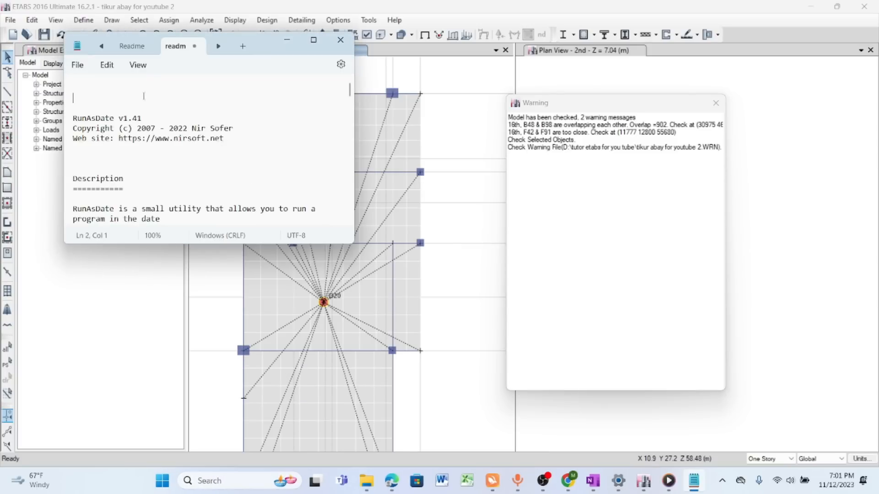
# - Paste the copied warnings into a new Notepad document and close the ETABS warning window
pyautogui.click(82, 66)
pyautogui.click(84, 87)
pyautogui.rightClick(147, 111)
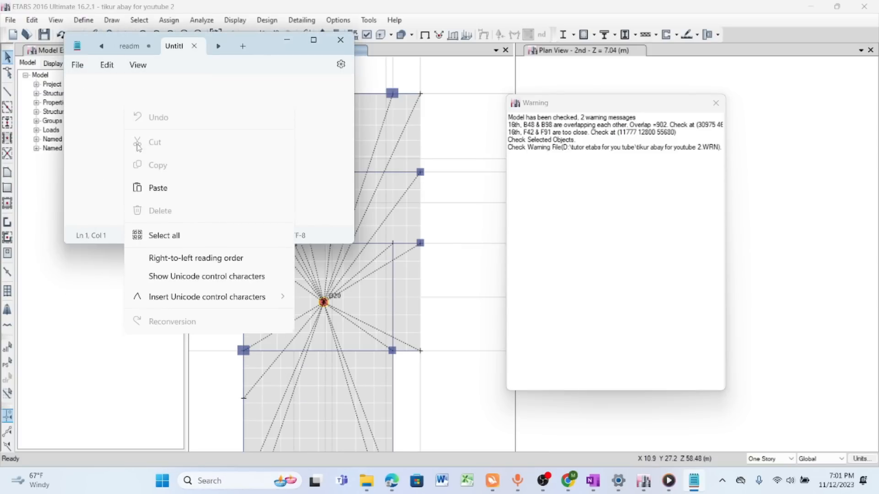
pyautogui.click(166, 188)
pyautogui.click(716, 102)
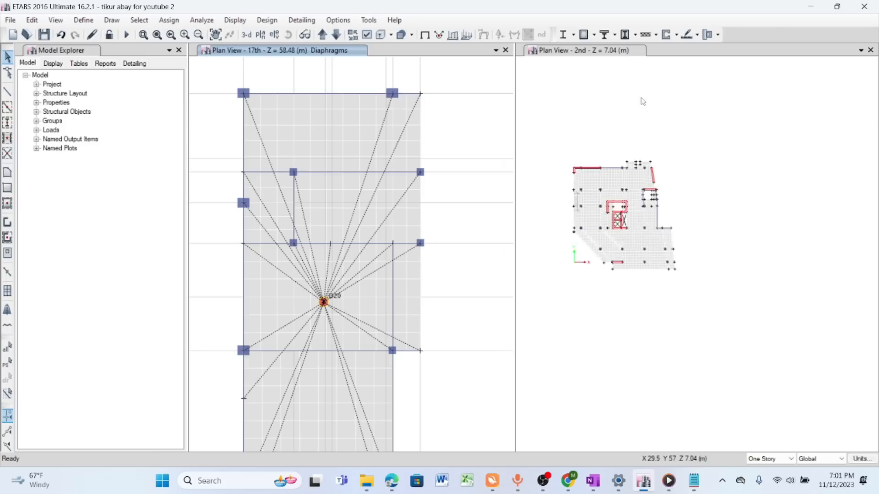
# - Review the B48 and B98 overlap warning in the notes beside the model and bring up the 16th story plan
pyautogui.click(694, 481)
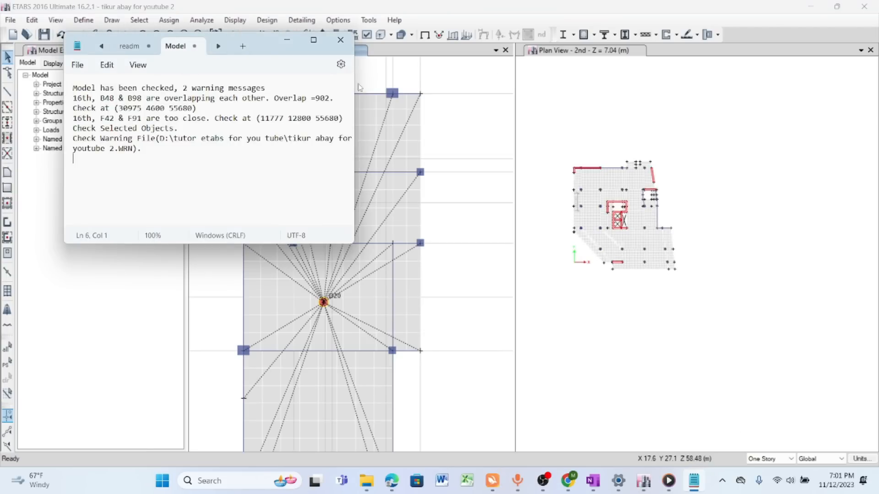
pyautogui.moveTo(295, 55); pyautogui.dragTo(787, 85)
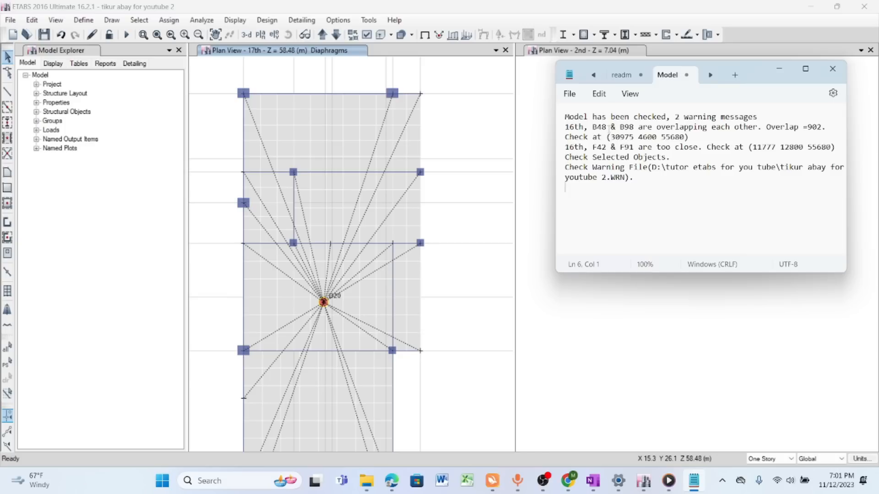
pyautogui.moveTo(594, 127); pyautogui.dragTo(636, 127)
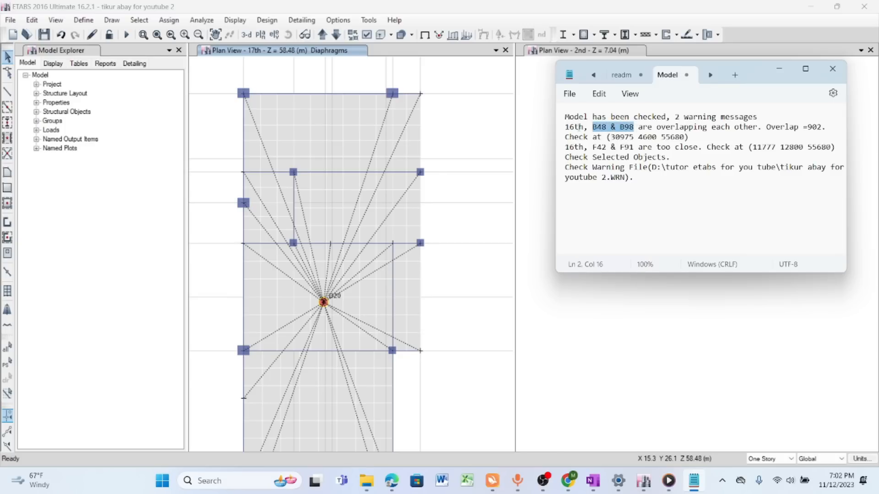
pyautogui.click(434, 58)
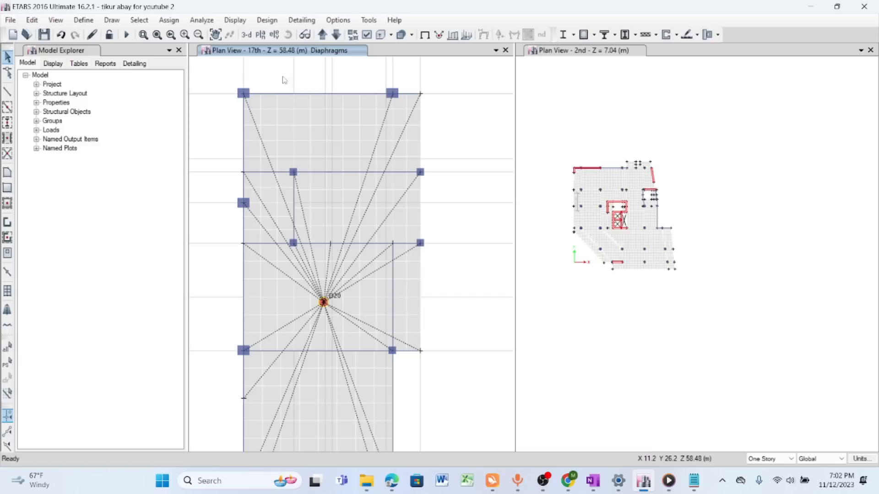
pyautogui.click(335, 35)
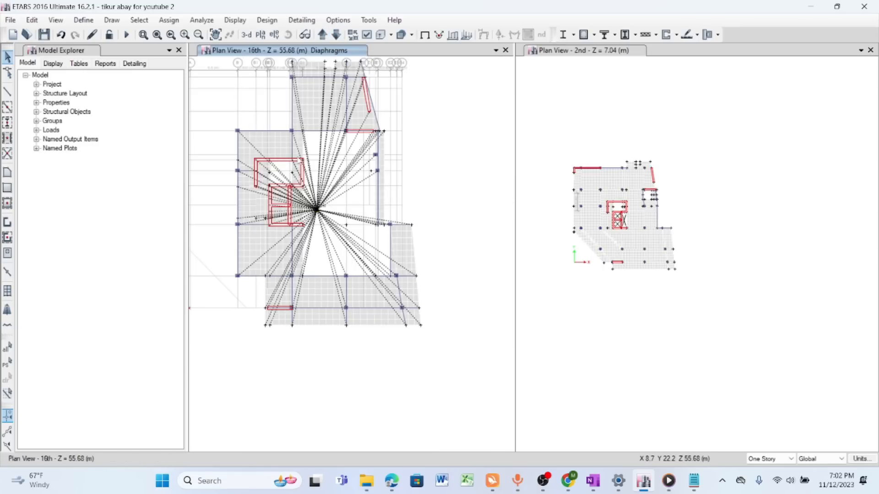
pyautogui.click(695, 481)
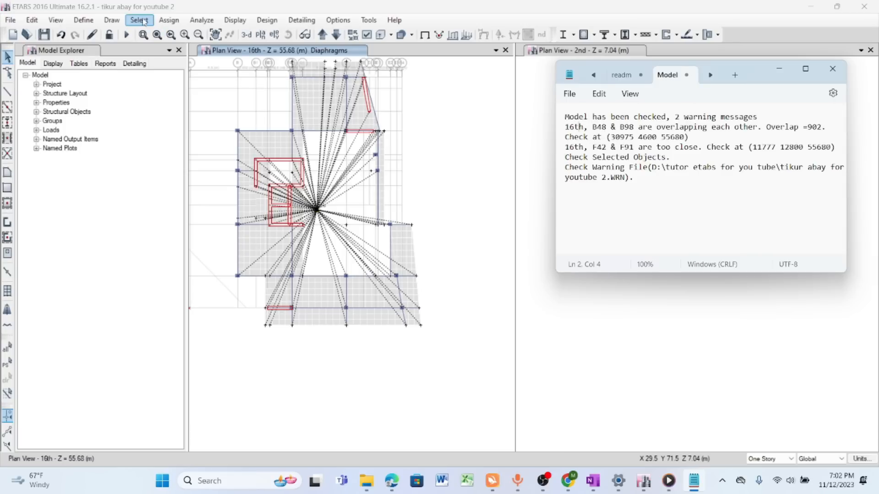
# - Select the frames labelled B48 on all stories by frame label
pyautogui.click(140, 20)
pyautogui.click(140, 21)
pyautogui.moveTo(139, 36)
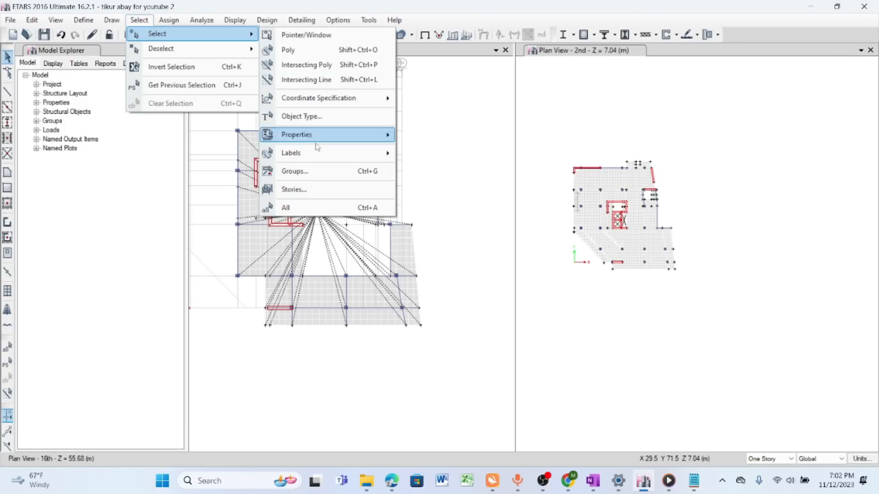
pyautogui.moveTo(375, 153)
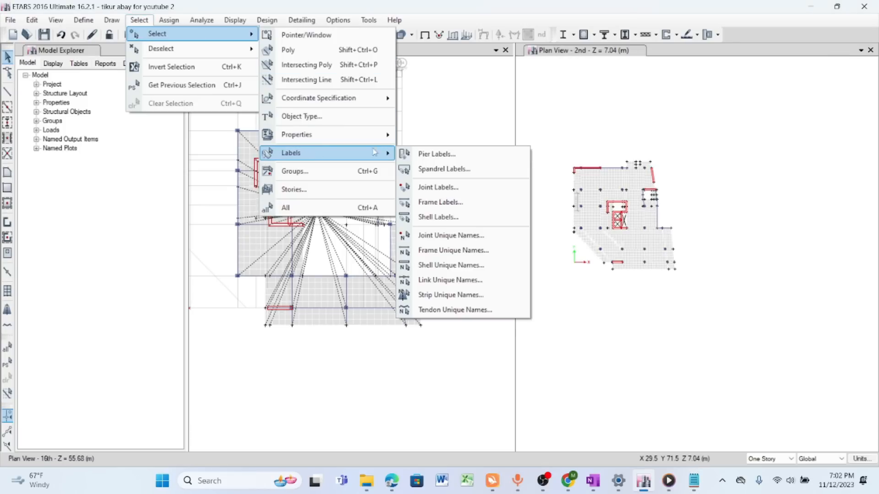
pyautogui.click(443, 203)
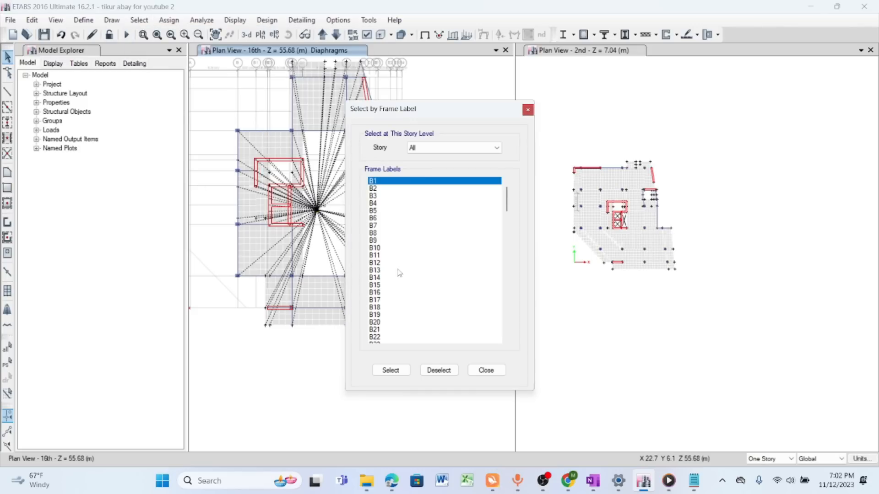
pyautogui.scroll(-1, 393, 289)
pyautogui.scroll(-3, 392, 295)
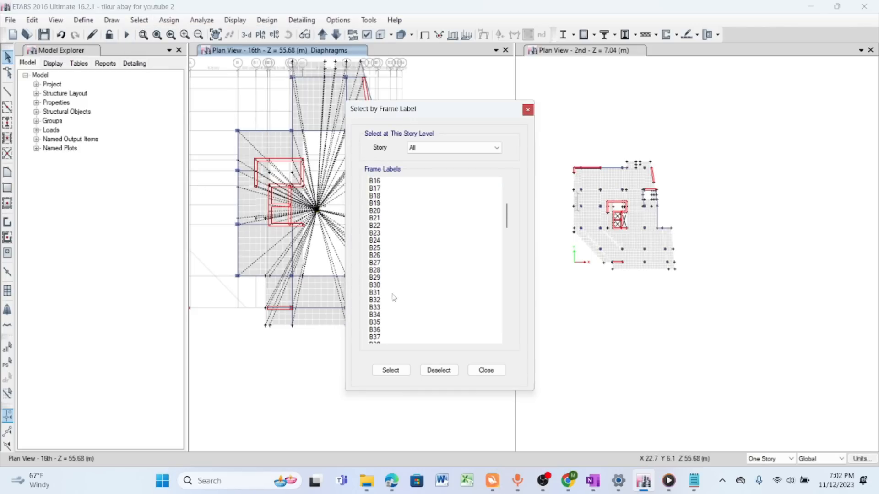
pyautogui.scroll(-3, 390, 291)
pyautogui.scroll(-2, 390, 292)
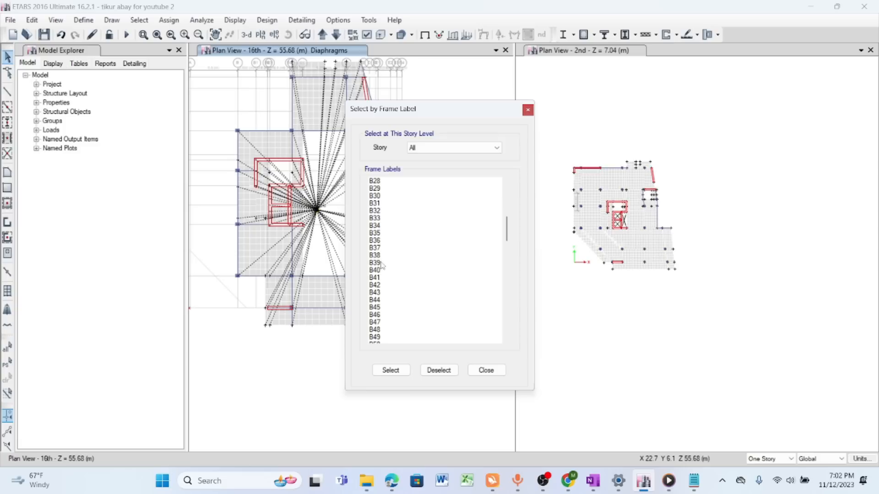
pyautogui.click(384, 329)
pyautogui.click(391, 369)
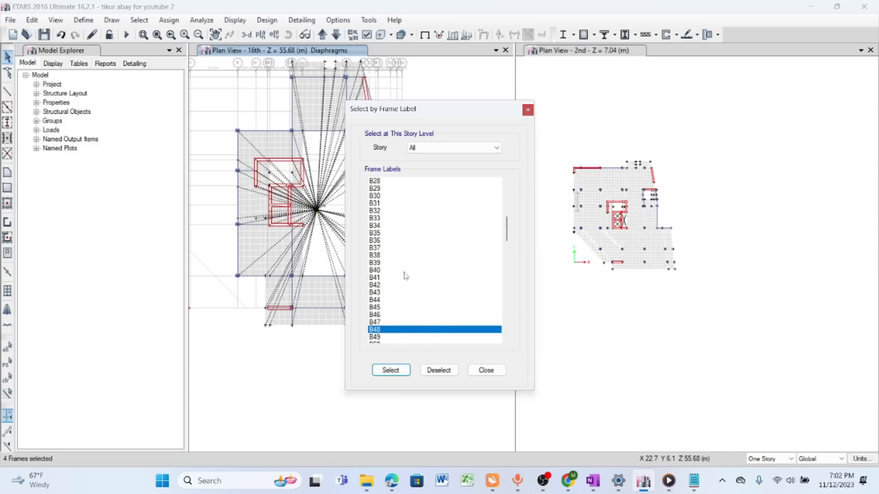
# - Add the frames labelled B98 on all stories to the selection
pyautogui.scroll(-7, 403, 273)
pyautogui.scroll(-6, 405, 272)
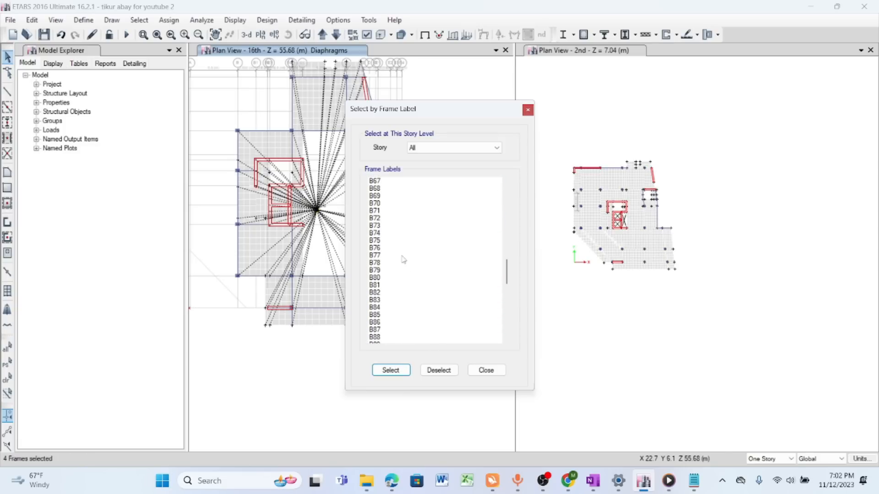
pyautogui.scroll(-3, 395, 330)
pyautogui.scroll(-1, 390, 328)
pyautogui.scroll(-1, 390, 328)
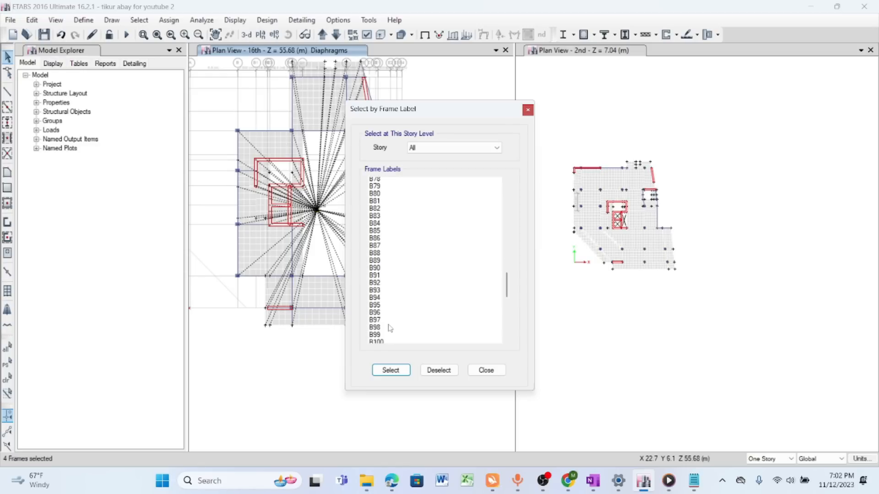
pyautogui.click(381, 323)
pyautogui.click(390, 370)
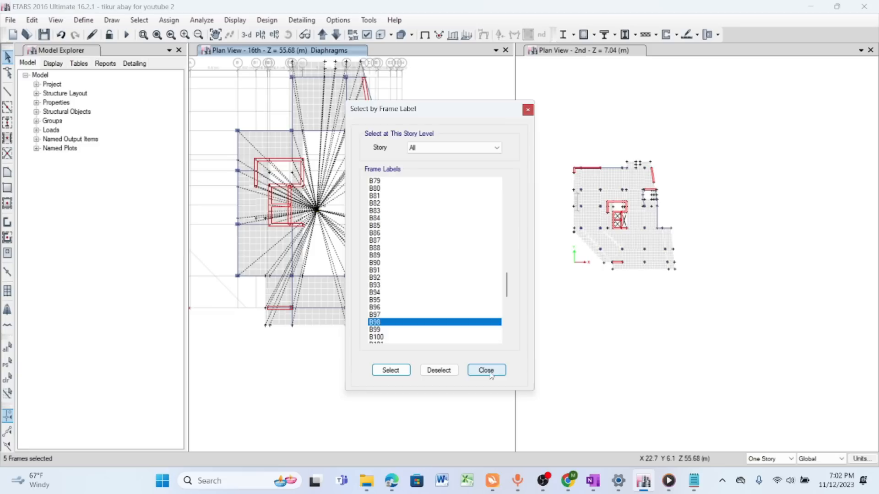
pyautogui.click(486, 371)
# - Show only the selected beams, then select them in the 16th story plan and examine where they meet
pyautogui.rightClick(437, 116)
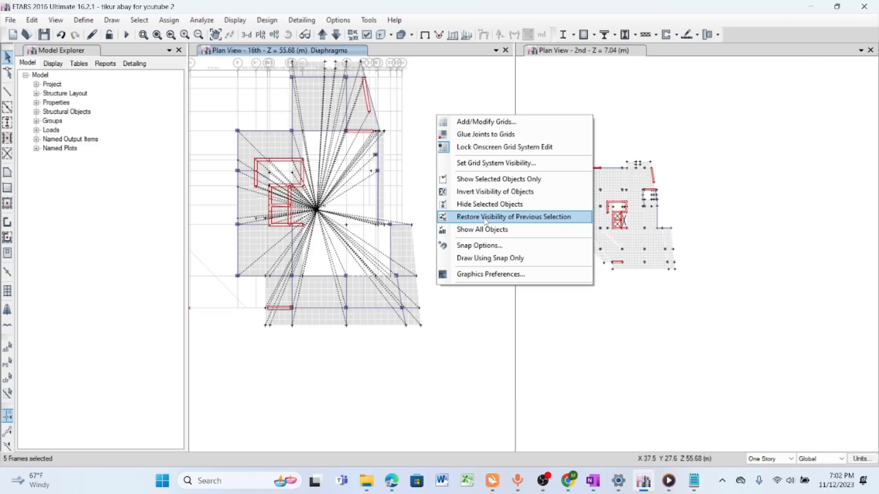
pyautogui.click(485, 179)
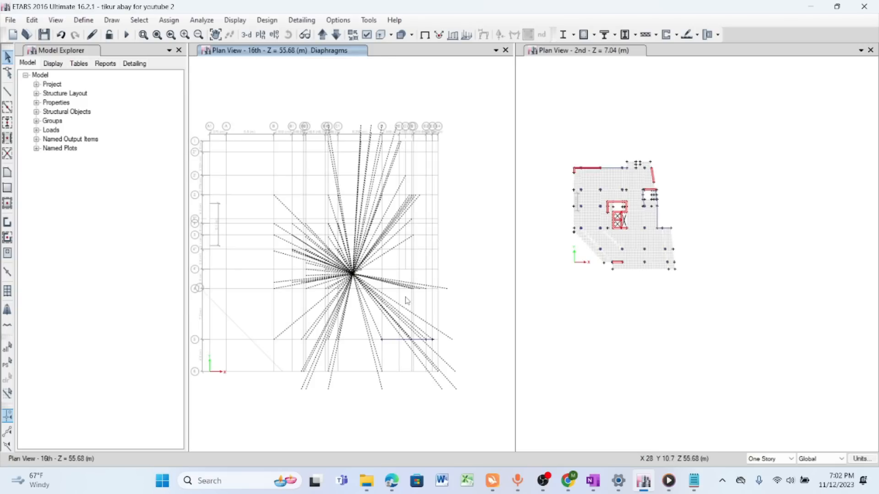
pyautogui.moveTo(226, 90); pyautogui.dragTo(383, 234)
pyautogui.scroll(5, 323, 179)
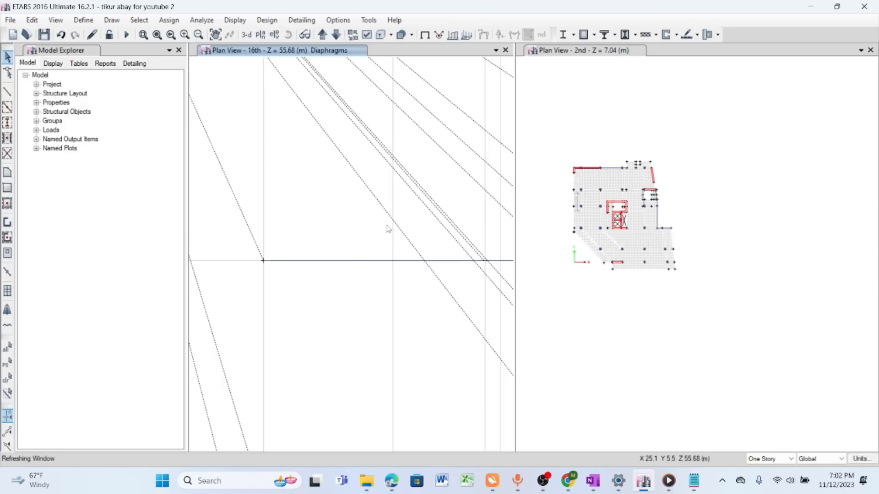
pyautogui.scroll(-2, 334, 261)
pyautogui.scroll(2, 423, 262)
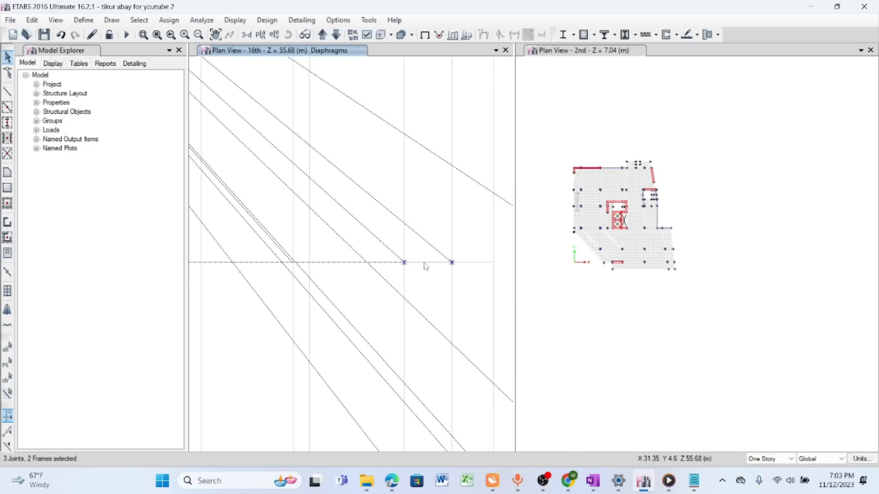
pyautogui.scroll(-3, 425, 266)
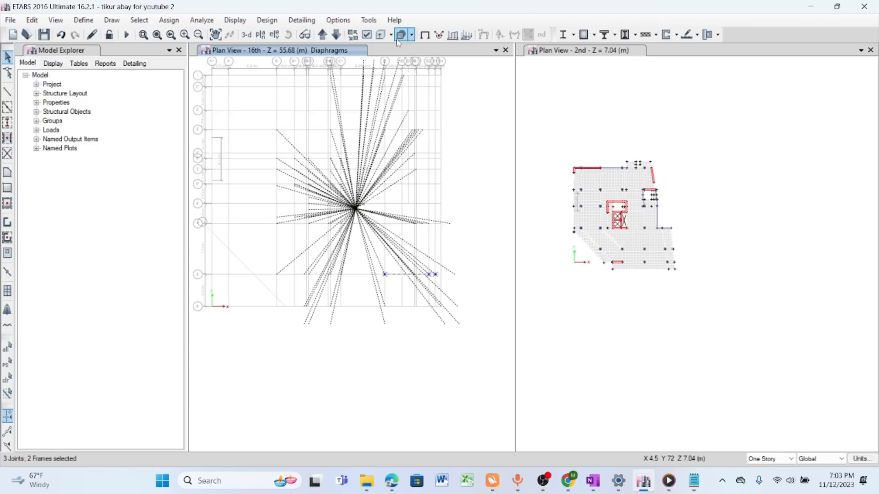
# - Display frame labels in the 16th story plan and compare beams B48 and B98 with the saved overlap warning
pyautogui.click(367, 35)
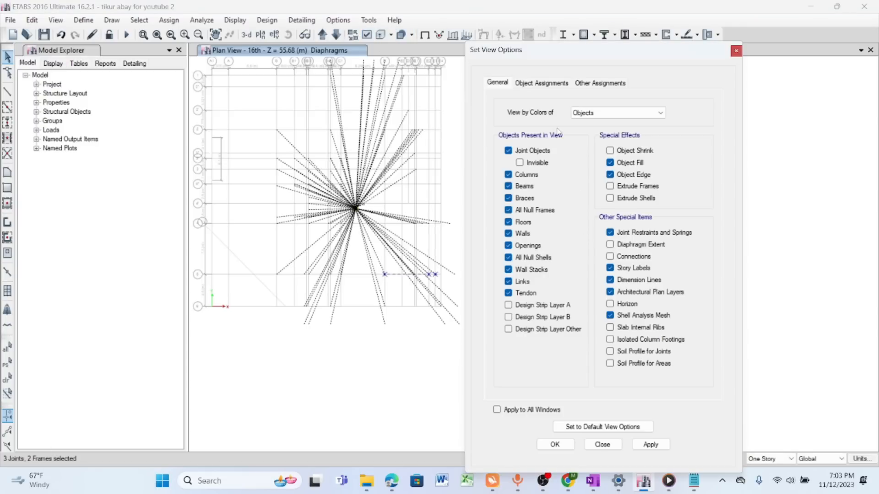
pyautogui.click(541, 83)
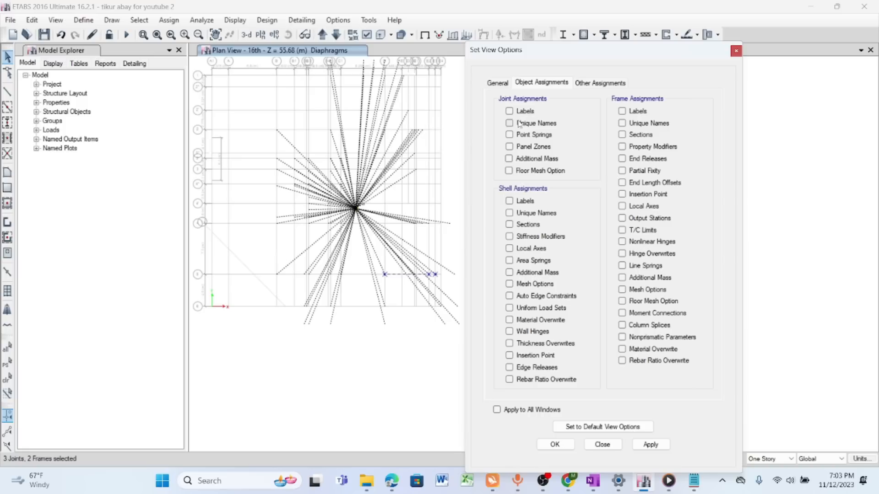
pyautogui.click(622, 111)
pyautogui.click(656, 446)
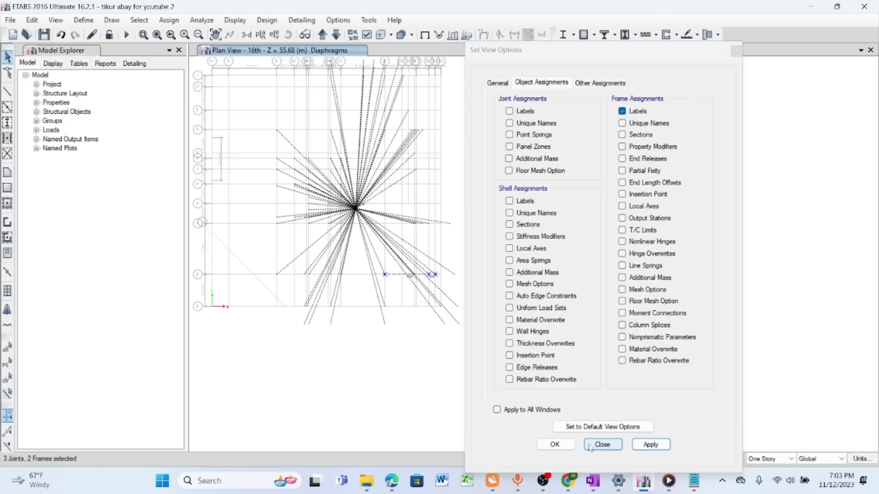
pyautogui.click(555, 444)
pyautogui.scroll(3, 381, 260)
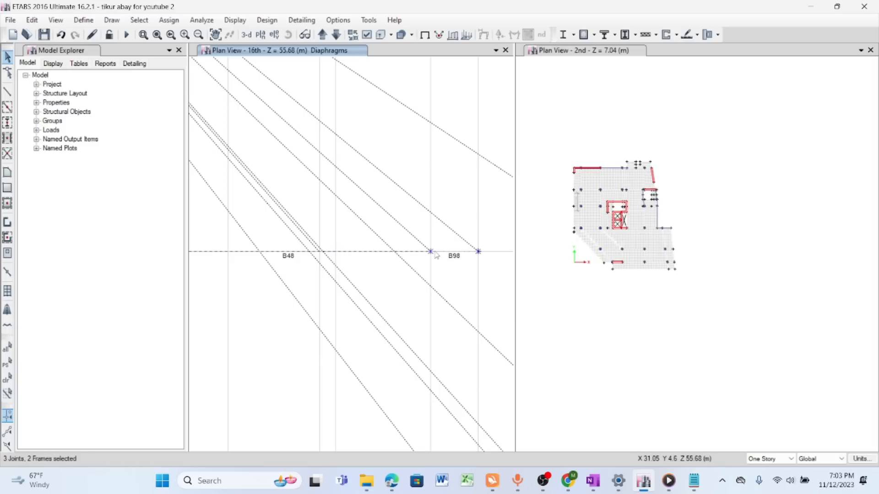
pyautogui.click(694, 481)
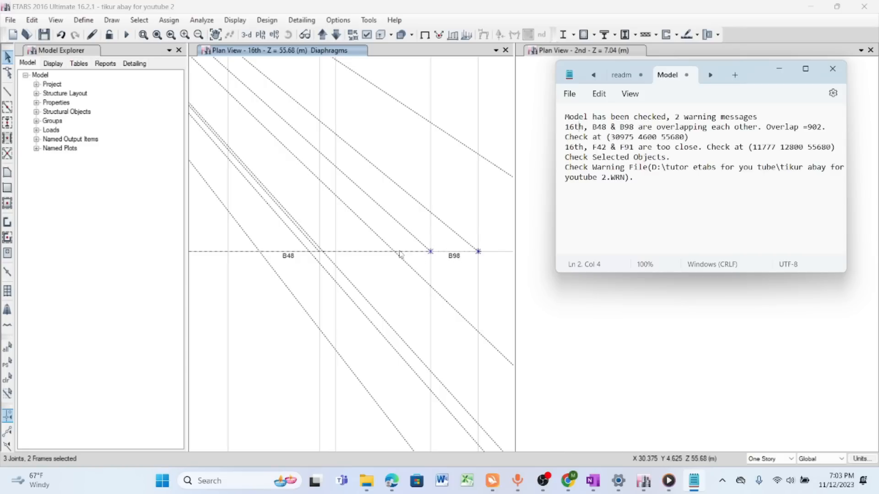
pyautogui.click(444, 256)
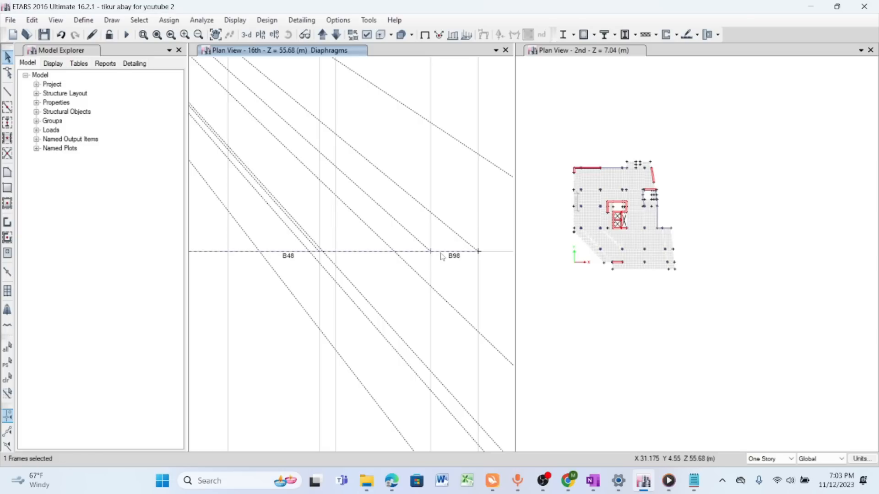
pyautogui.click(32, 20)
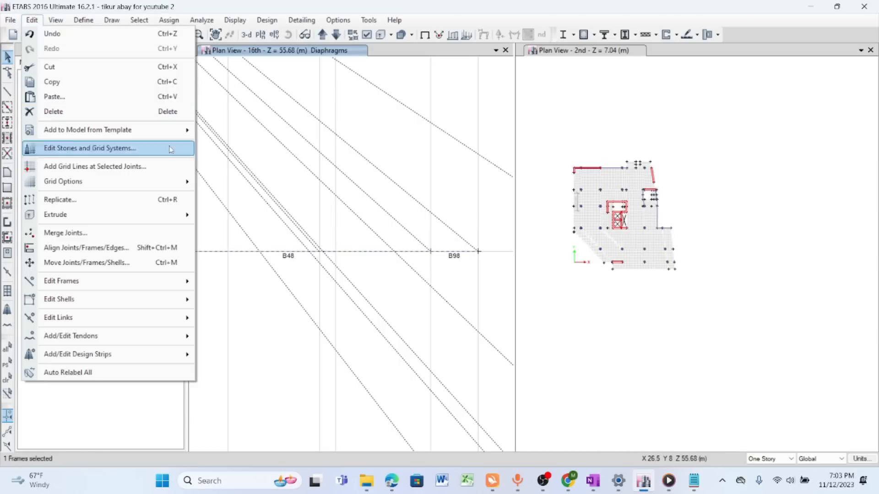
pyautogui.click(457, 267)
pyautogui.scroll(-4, 432, 260)
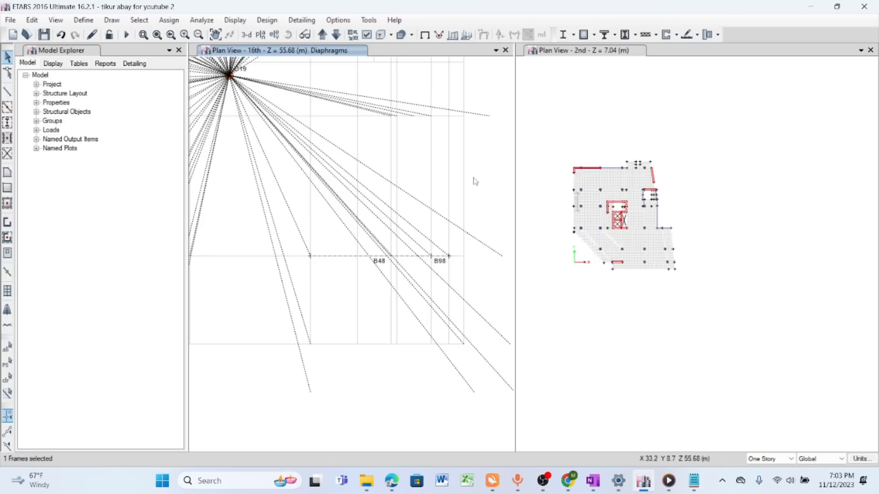
# - Switch the second-story plan view to the 16th story level
pyautogui.click(662, 53)
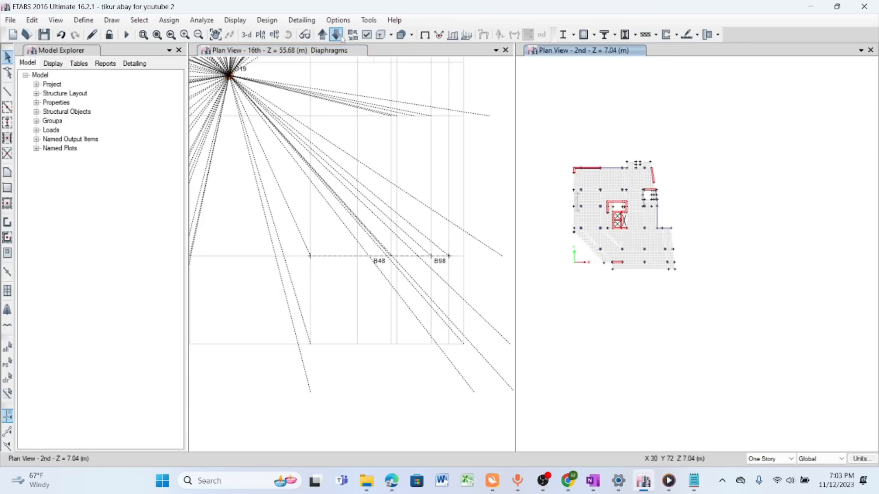
pyautogui.click(260, 35)
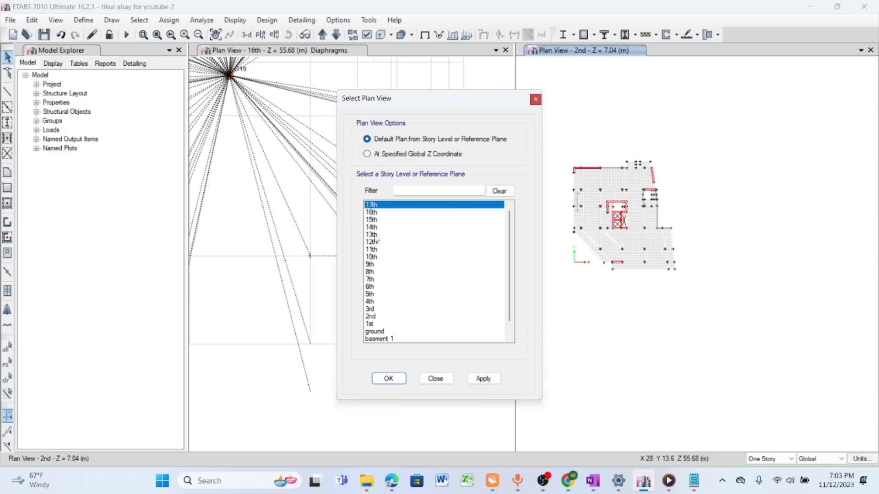
pyautogui.click(372, 212)
pyautogui.click(482, 378)
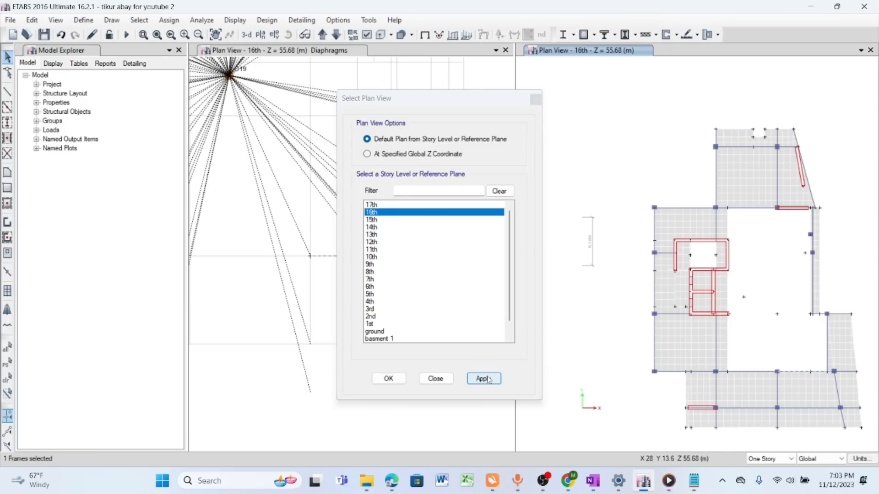
pyautogui.click(435, 378)
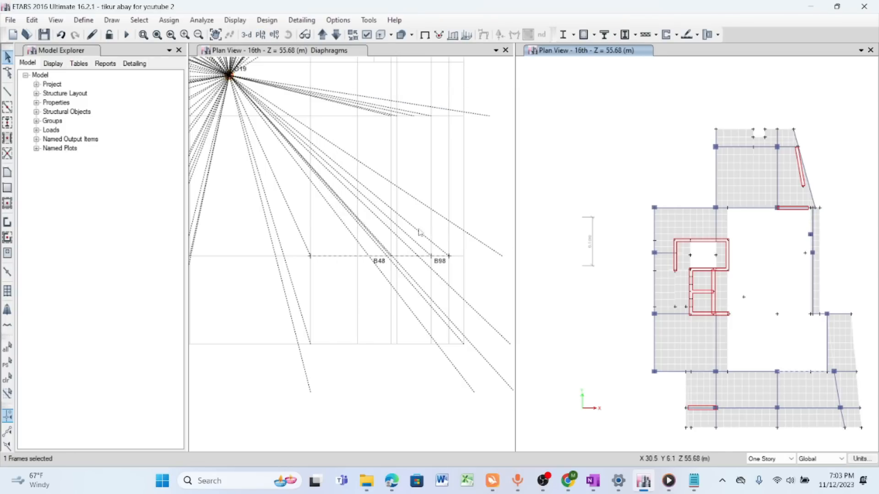
# - Examine how beams B48 and B98 run into the column in both 16th story plan views
pyautogui.scroll(-3, 571, 223)
pyautogui.scroll(3, 662, 297)
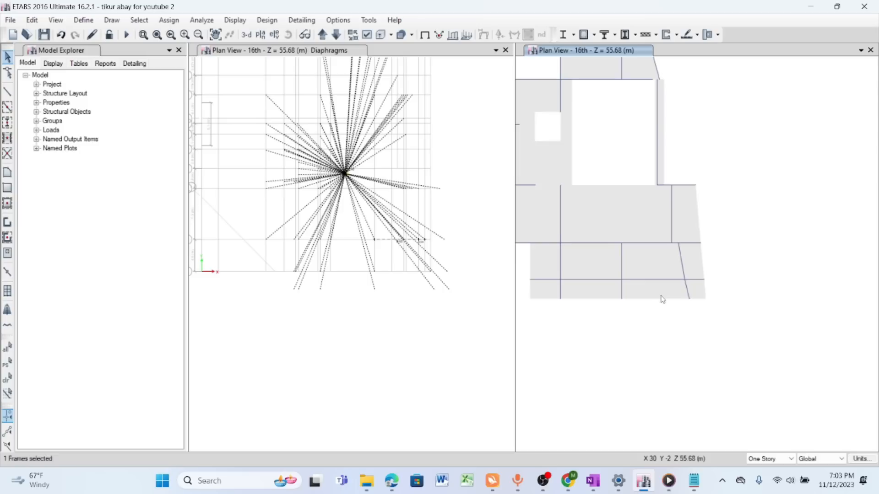
pyautogui.scroll(3, 641, 248)
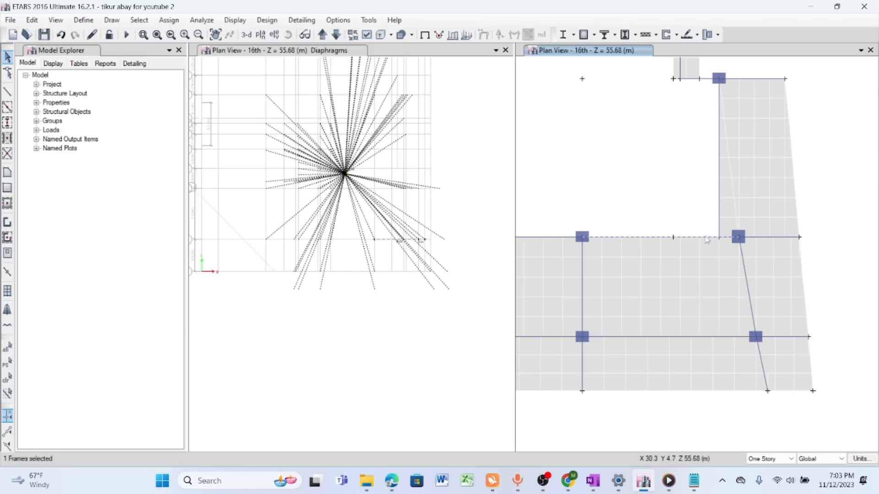
pyautogui.scroll(3, 734, 242)
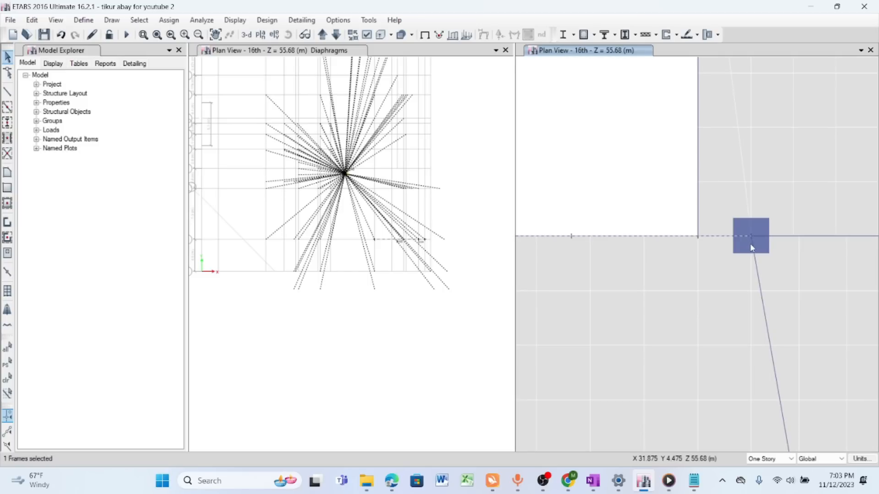
pyautogui.scroll(3, 427, 245)
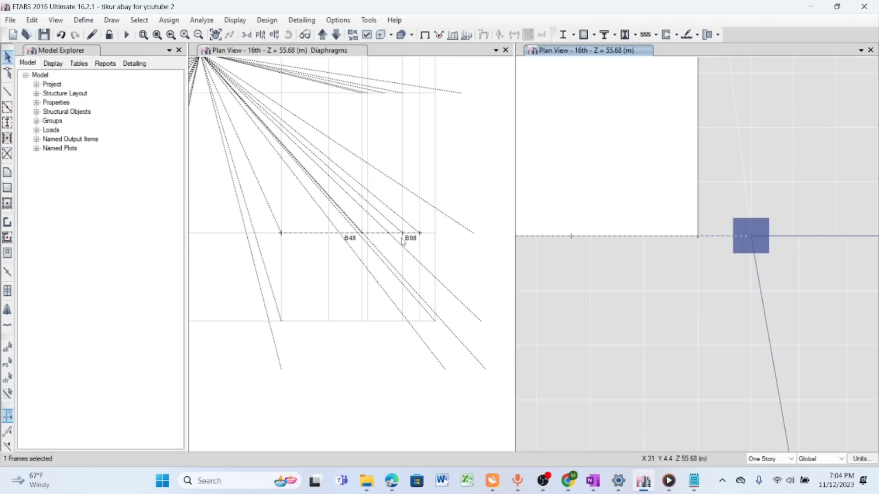
pyautogui.scroll(3, 393, 242)
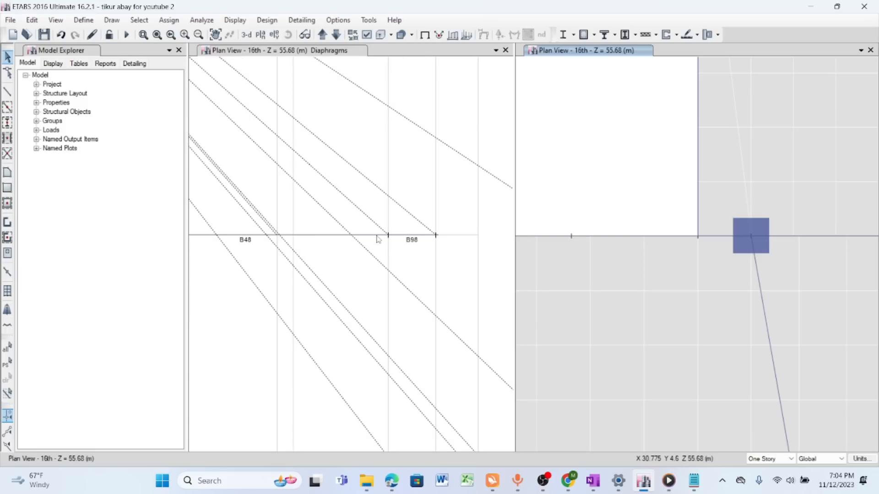
# - Hide the selected beam B48 in the 16th story diaphragm plan to isolate beam B98
pyautogui.scroll(-3, 402, 204)
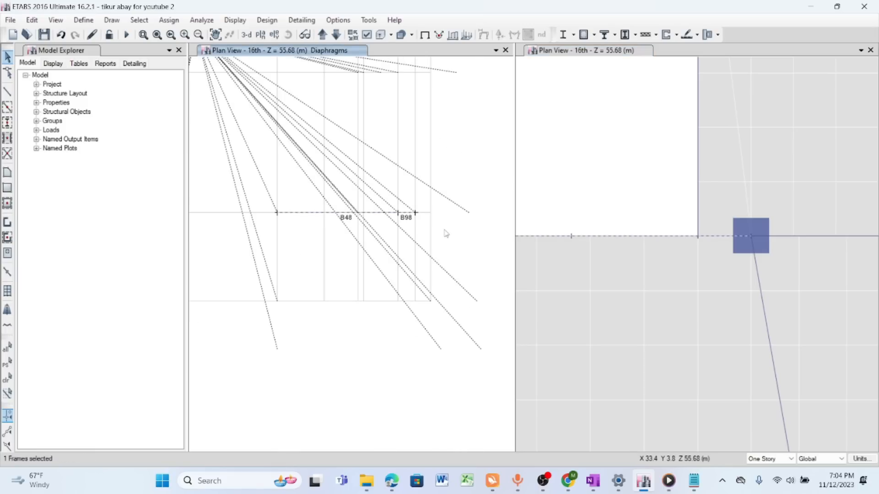
pyautogui.rightClick(457, 156)
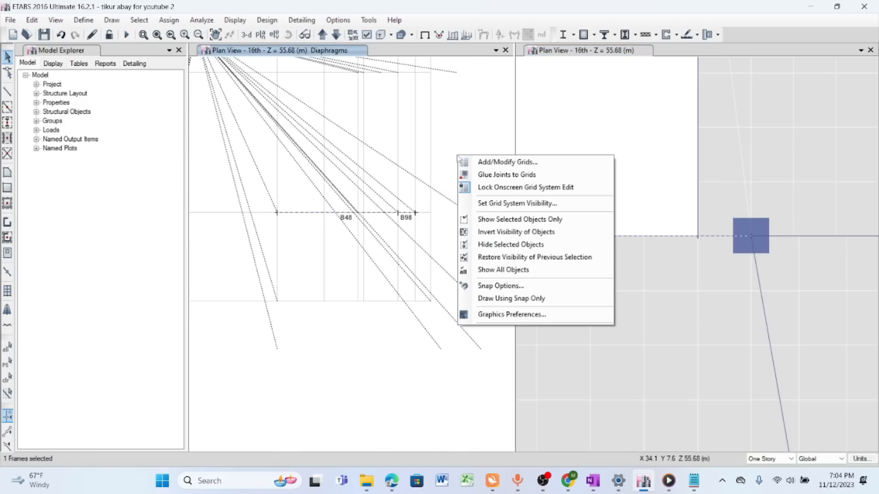
pyautogui.click(495, 245)
# - Select beam B98 in the 16th story plan and delete it
pyautogui.scroll(3, 406, 208)
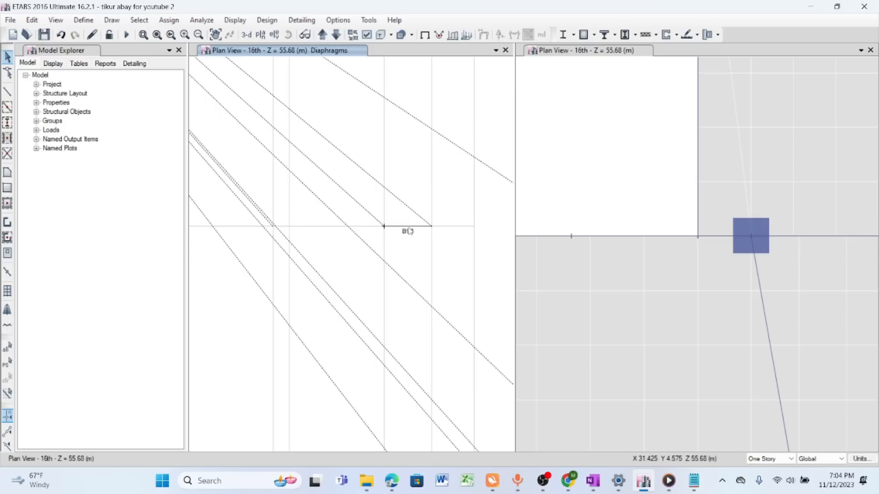
pyautogui.click(32, 20)
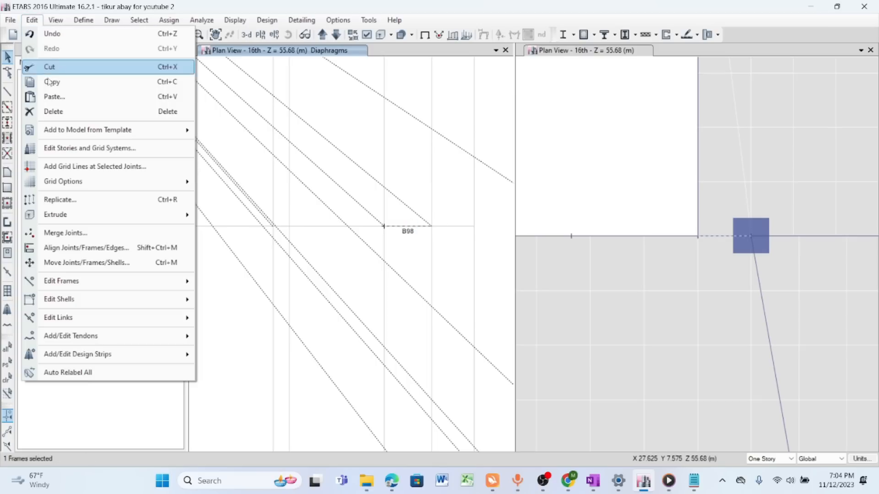
pyautogui.click(54, 112)
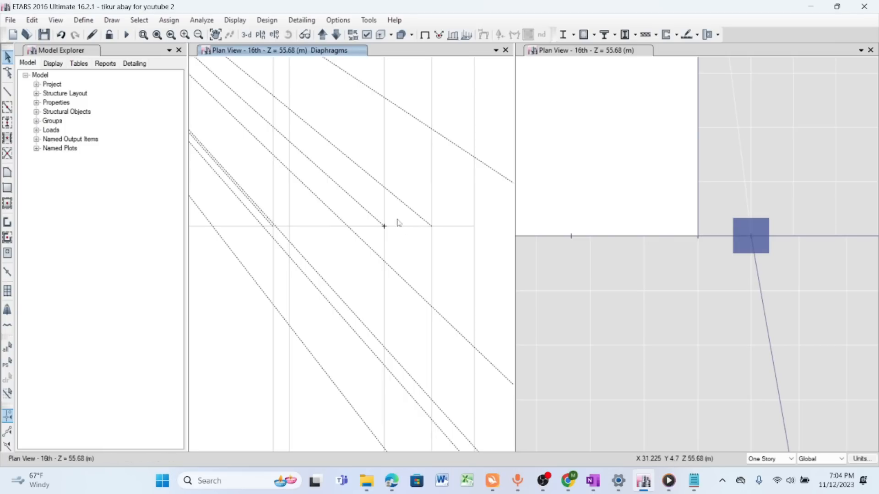
# - Show all objects again in the 16th story diaphragm plan and select the beam B48 along the opening's edge
pyautogui.scroll(-3, 396, 221)
pyautogui.rightClick(440, 169)
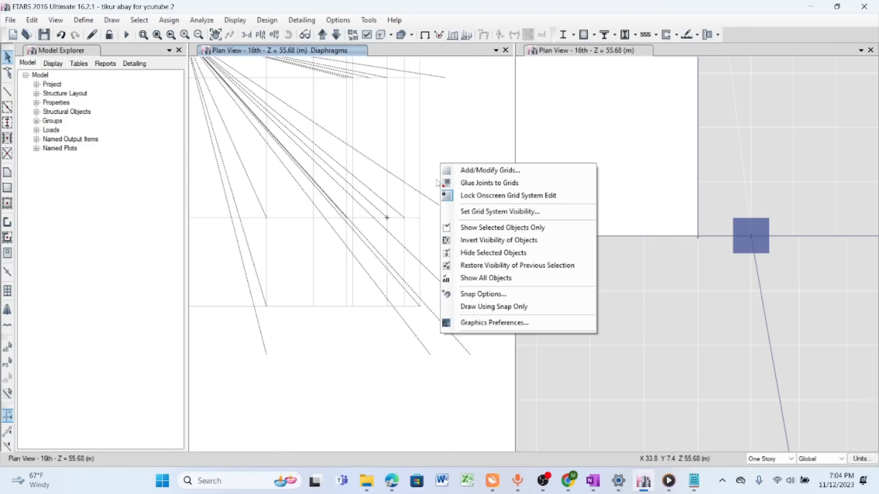
pyautogui.click(485, 280)
pyautogui.scroll(3, 404, 218)
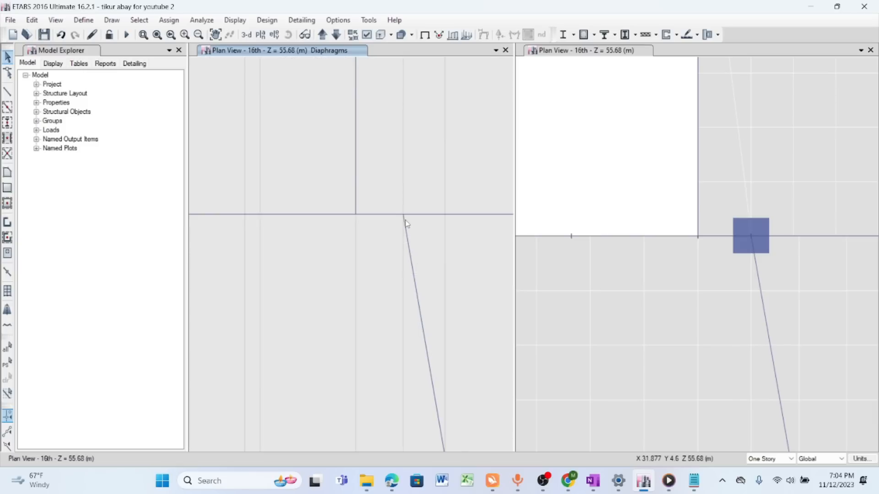
pyautogui.click(297, 215)
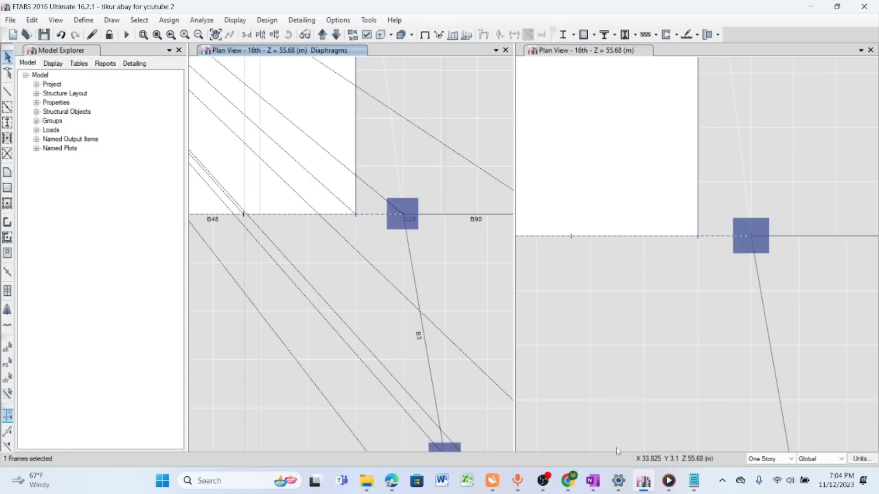
# - Check the saved warning about shells F42 and F91 being too close, and open selection by shell label
pyautogui.click(694, 481)
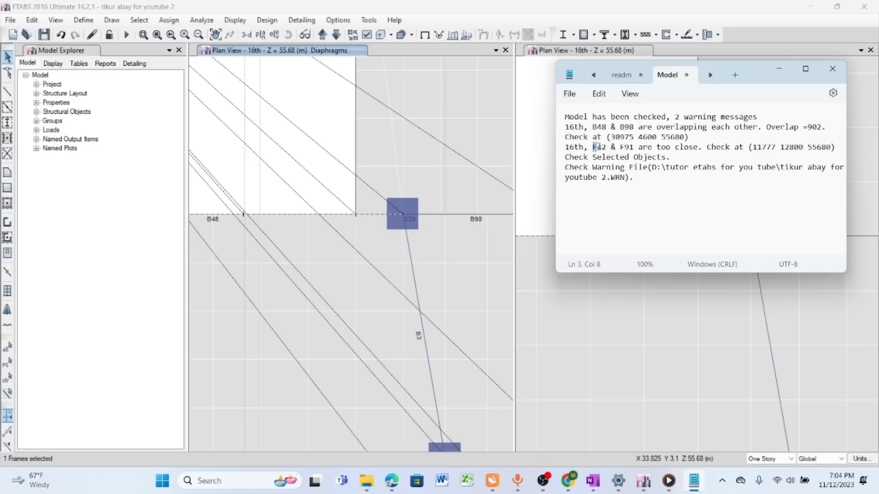
pyautogui.doubleClick(626, 147)
pyautogui.click(139, 20)
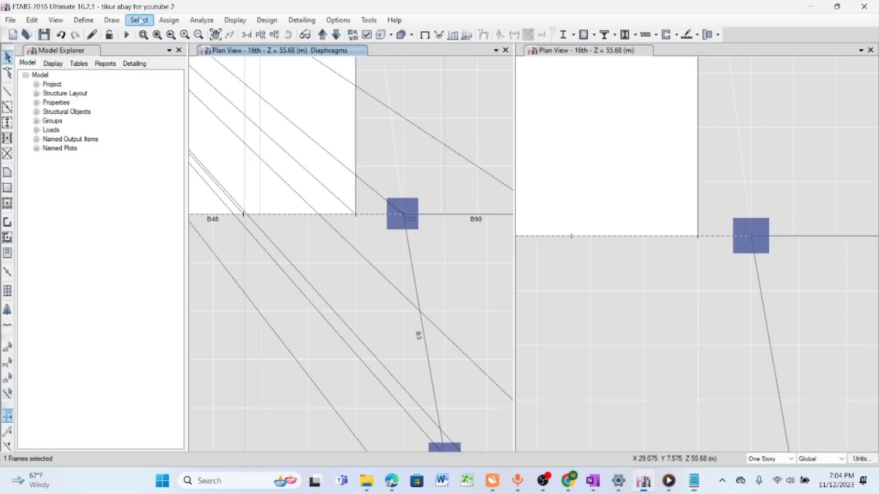
pyautogui.click(140, 20)
pyautogui.moveTo(158, 34)
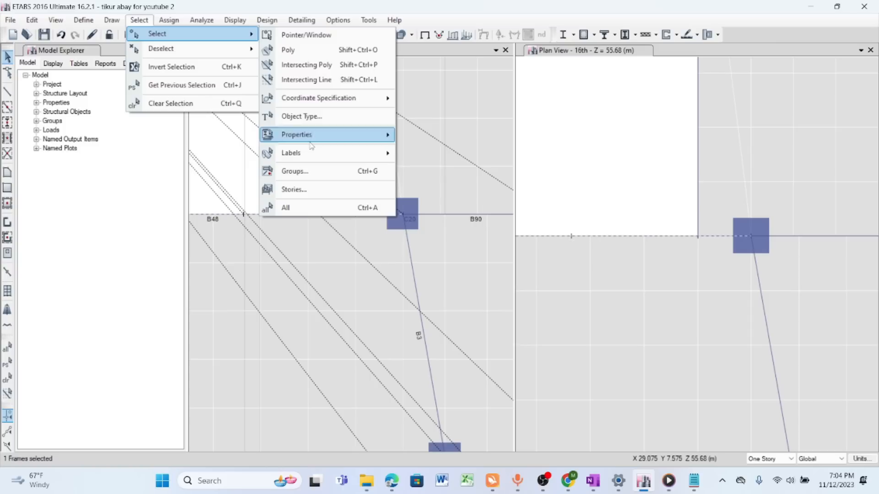
pyautogui.moveTo(310, 152)
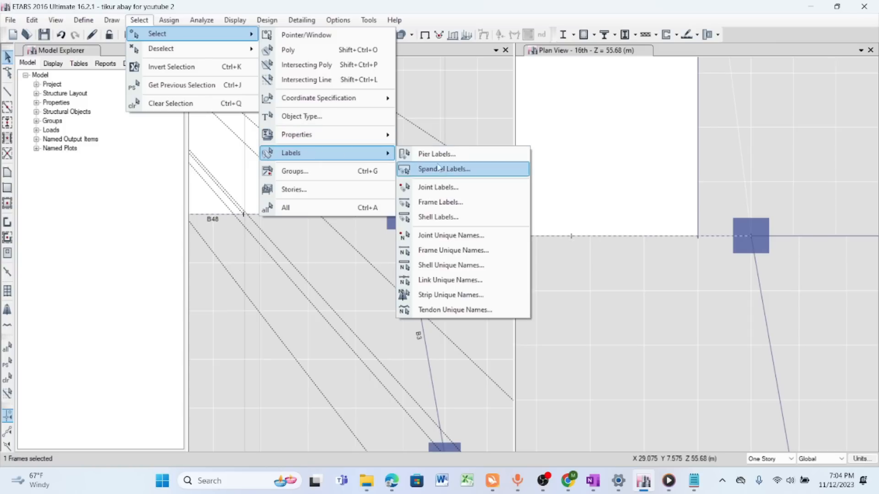
pyautogui.click(440, 218)
pyautogui.moveTo(447, 111); pyautogui.dragTo(343, 95)
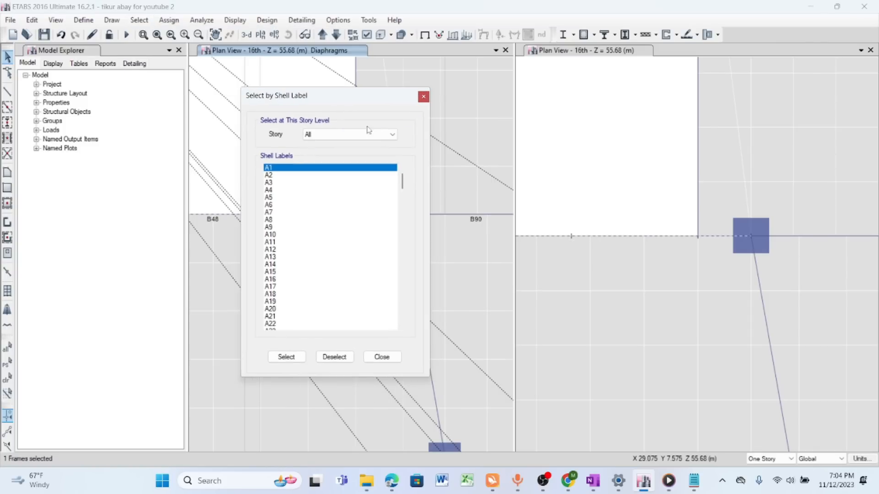
# - Select the shell labelled F42 on all stories, consulting the saved warning for the label
pyautogui.click(694, 482)
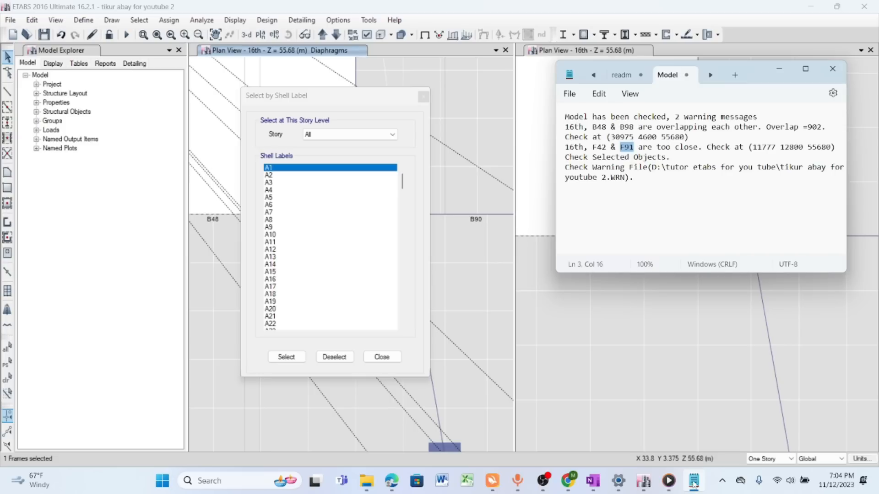
pyautogui.scroll(-3, 290, 216)
pyautogui.scroll(-8, 290, 233)
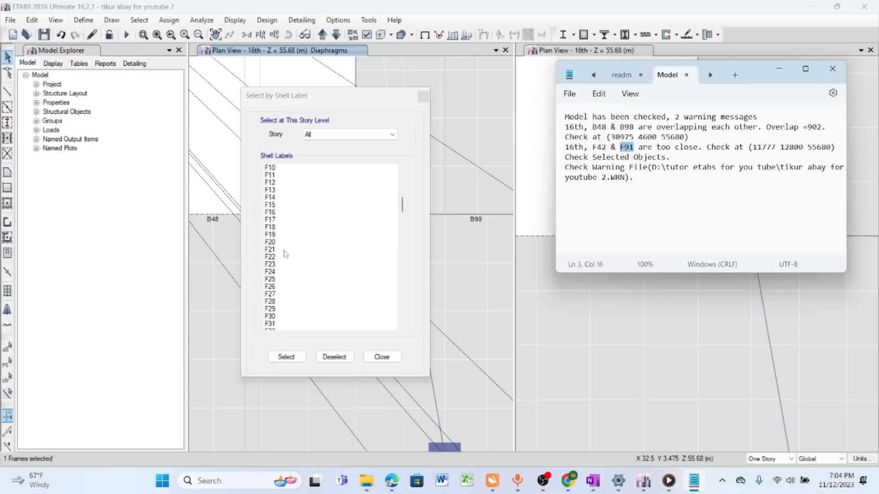
pyautogui.scroll(-8, 281, 266)
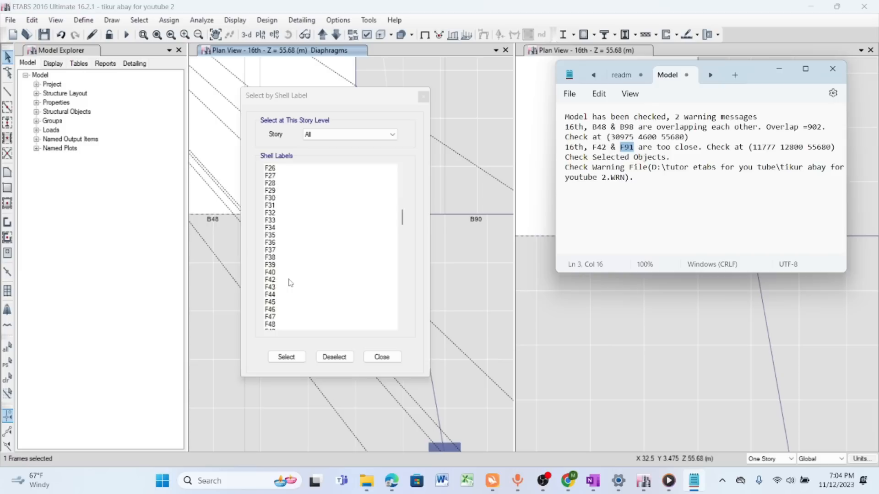
pyautogui.click(273, 221)
pyautogui.click(295, 359)
# - Add the shell labelled F91 to the selection, finish selecting by label, and recheck the saved warning
pyautogui.scroll(-6, 315, 261)
pyautogui.scroll(-3, 315, 260)
pyautogui.scroll(-6, 290, 267)
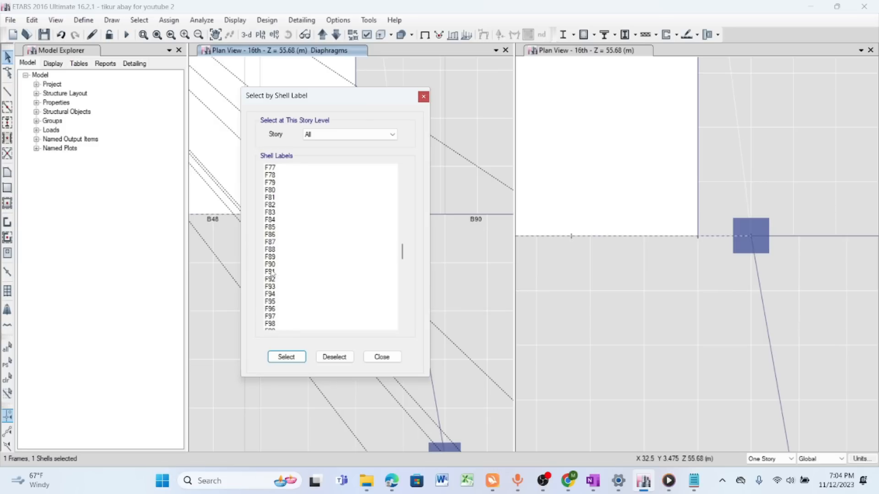
pyautogui.click(271, 272)
pyautogui.click(381, 358)
pyautogui.hotkey('alt', 'Tab')
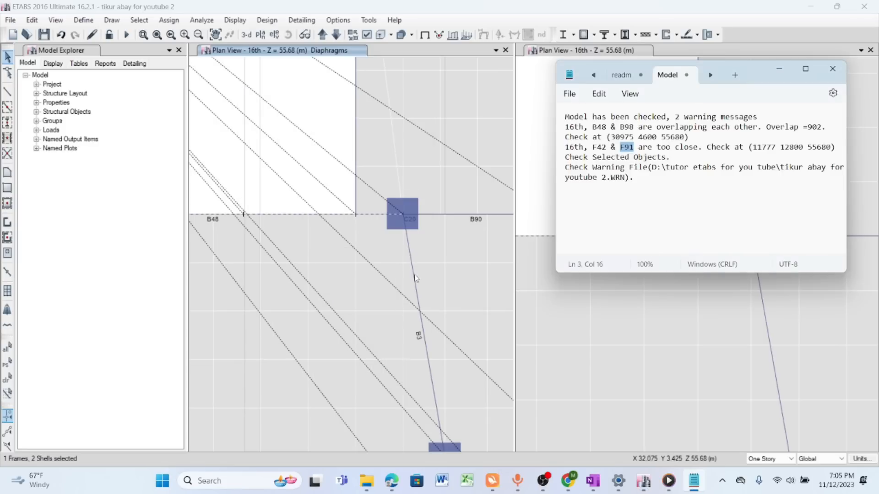
pyautogui.click(780, 71)
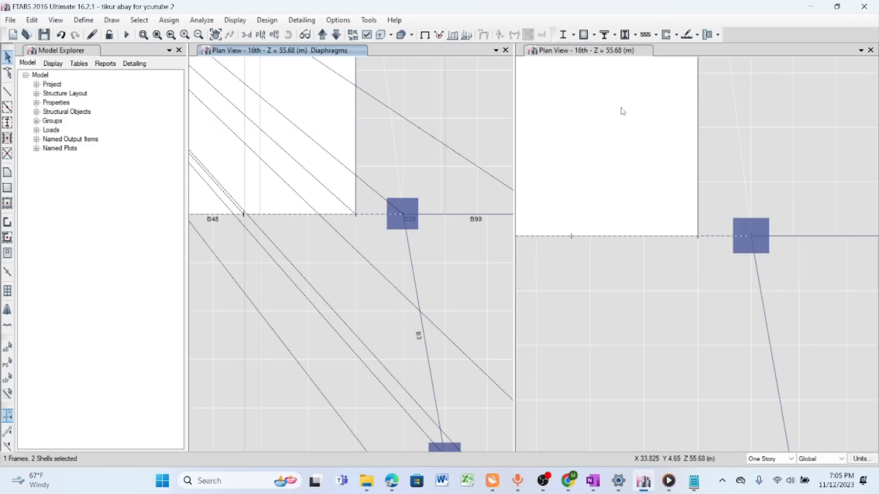
# - Show only the selected beam and shells in the 16th story diaphragm plan
pyautogui.scroll(-5, 623, 110)
pyautogui.scroll(-4, 362, 131)
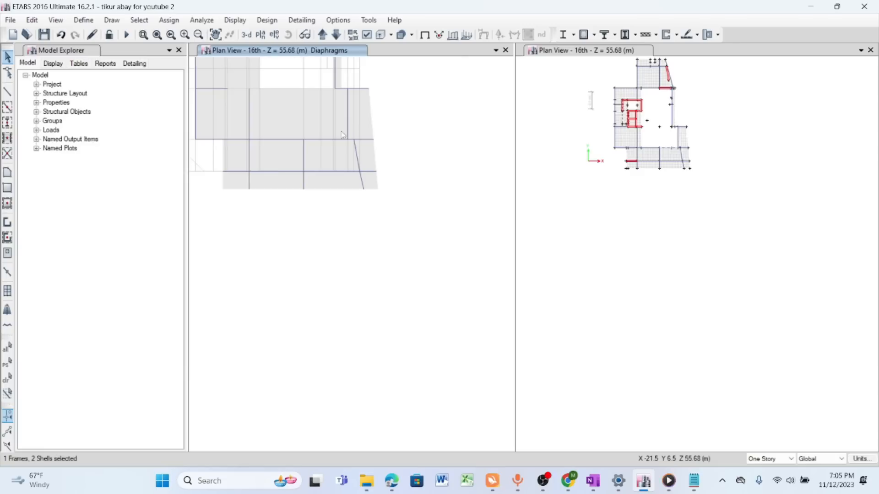
pyautogui.rightClick(411, 118)
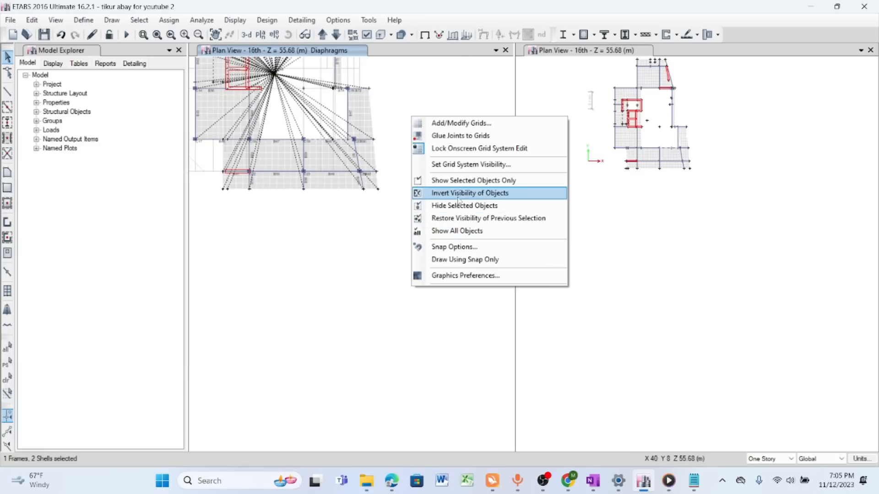
pyautogui.click(467, 181)
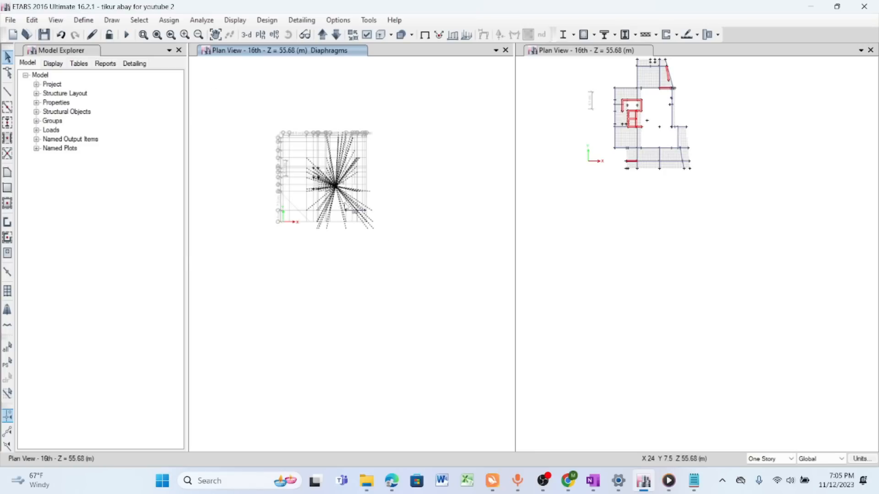
pyautogui.scroll(2, 373, 214)
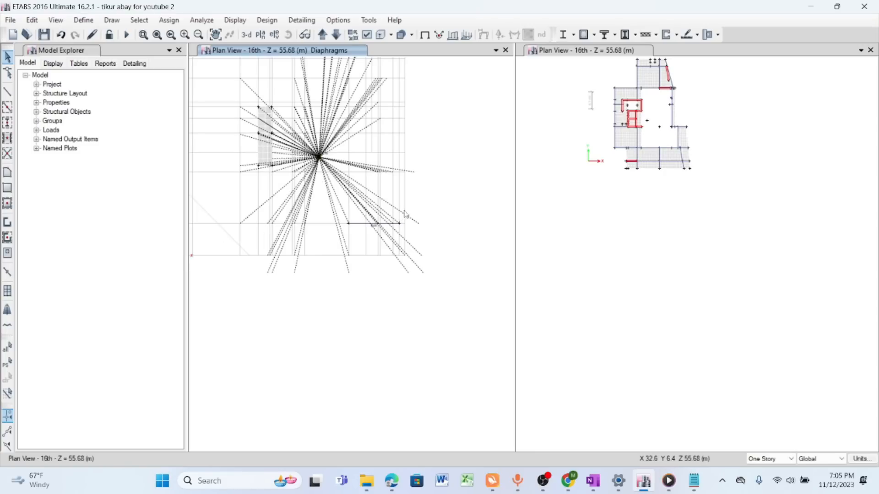
# - Show the shell and frame labels on the isolated objects in the 16th story diaphragm plan
pyautogui.scroll(3, 275, 124)
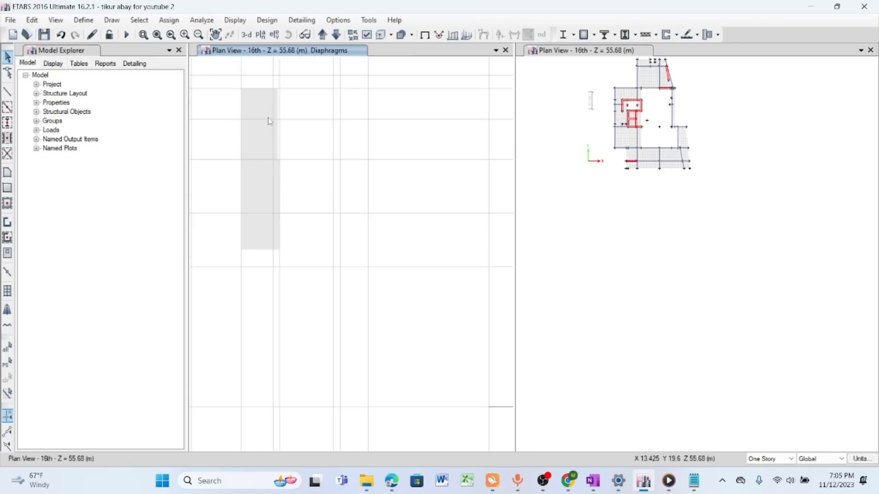
pyautogui.scroll(-2, 270, 131)
pyautogui.scroll(3, 382, 135)
pyautogui.scroll(-3, 382, 135)
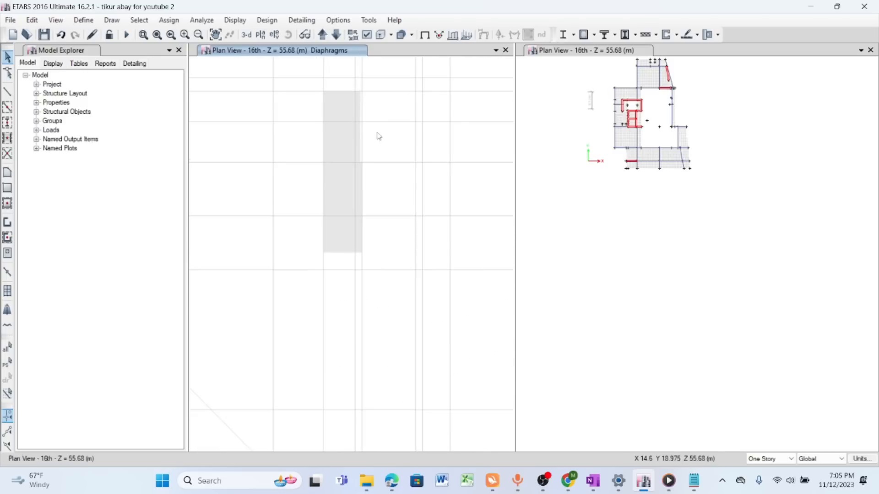
pyautogui.click(368, 36)
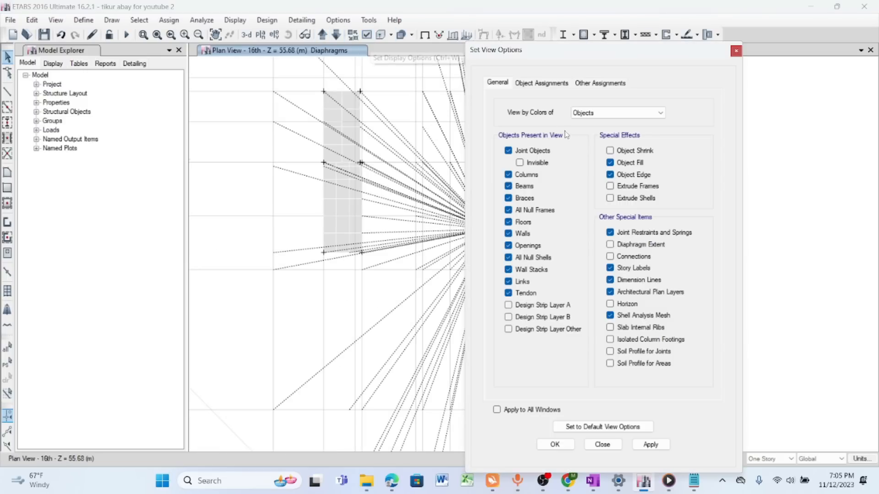
pyautogui.click(529, 84)
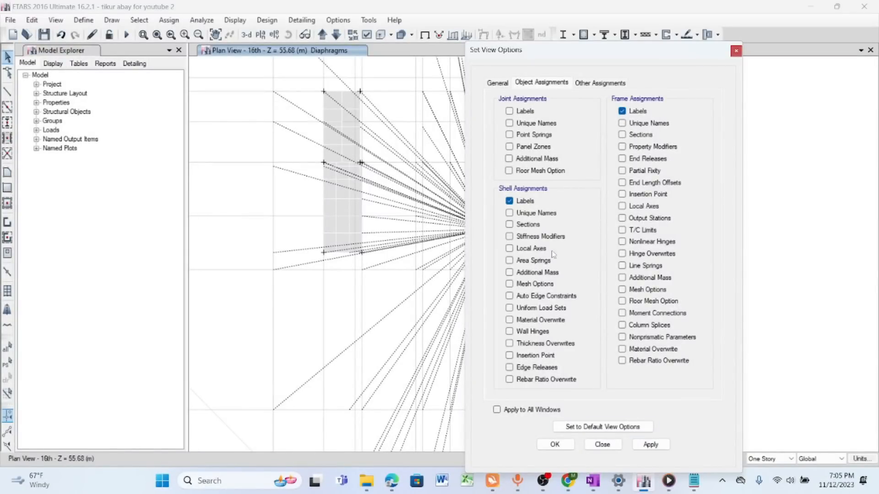
pyautogui.click(655, 445)
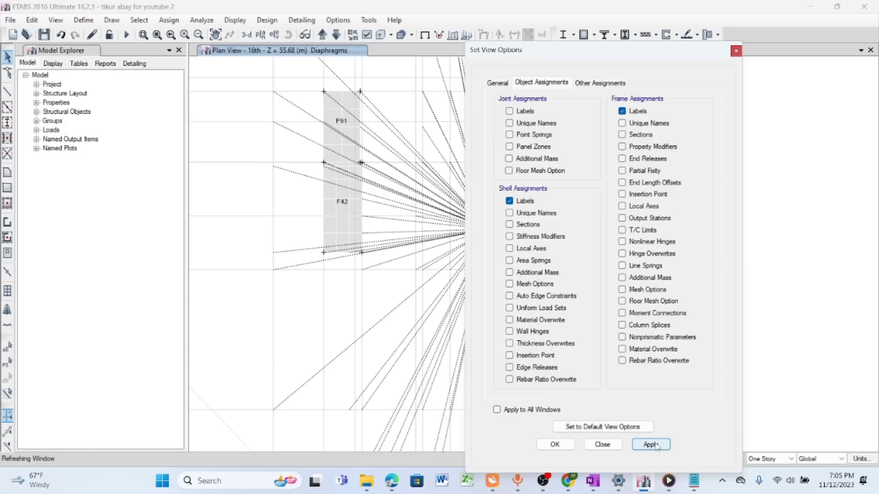
# - Select shells F91 and F42 in the 16th story plan and recheck the saved warning about them being too close
pyautogui.scroll(3, 339, 135)
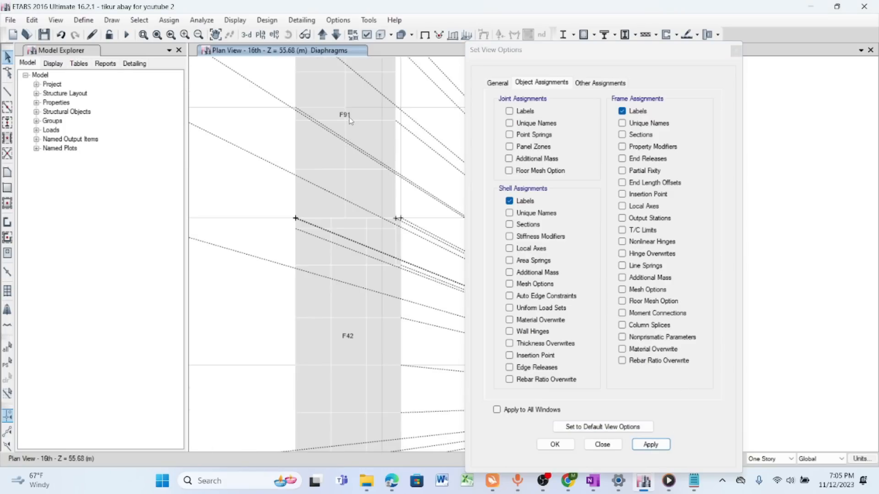
pyautogui.click(321, 154)
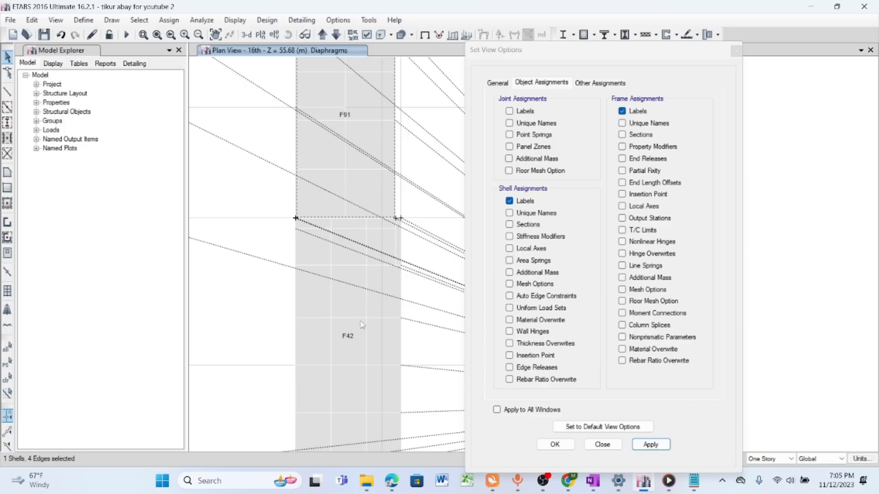
pyautogui.scroll(3, 325, 227)
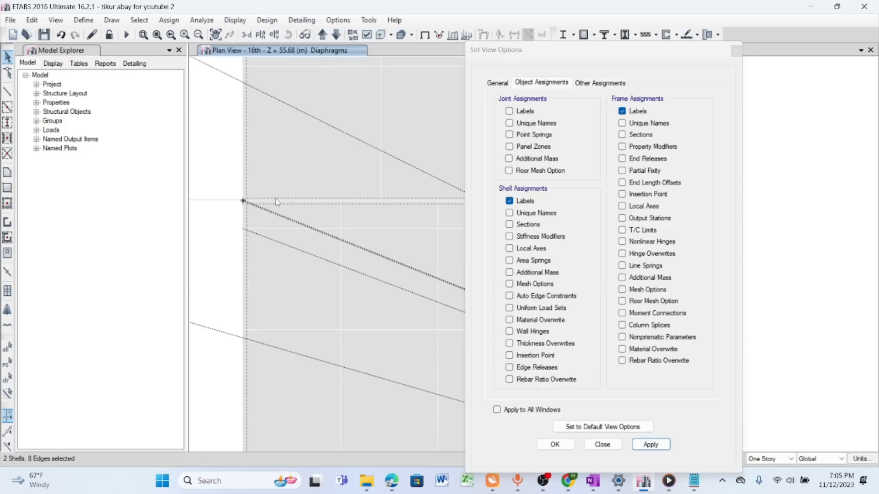
pyautogui.click(694, 480)
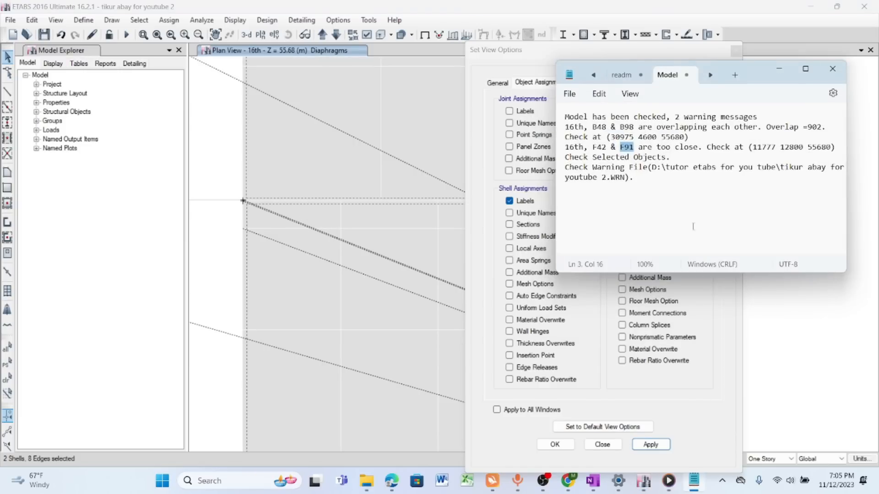
pyautogui.moveTo(670, 147); pyautogui.dragTo(700, 147)
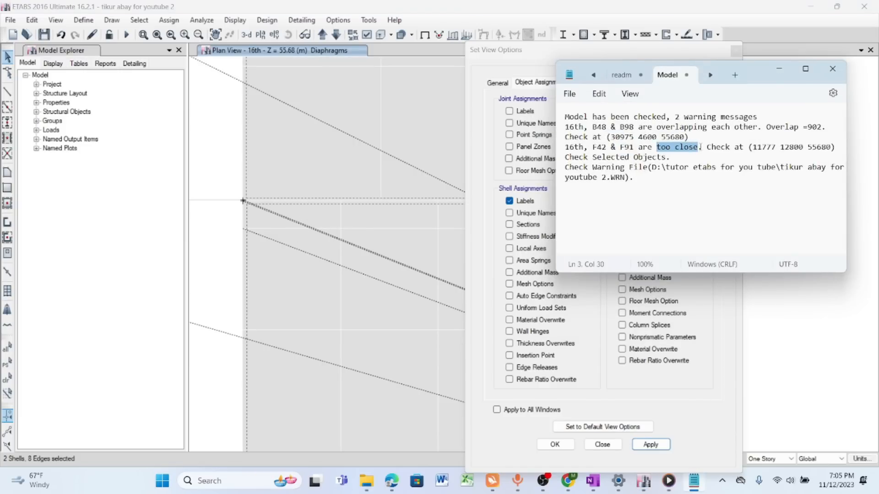
pyautogui.click(785, 73)
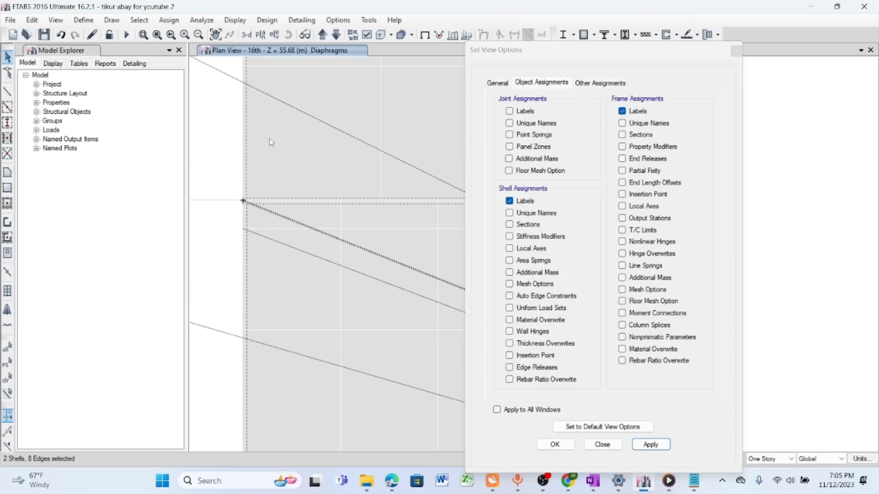
# - Examine the corner joints where shells F42 and F91 meet, and close the view options
pyautogui.scroll(3, 275, 142)
pyautogui.scroll(-3, 276, 145)
pyautogui.scroll(4, 389, 178)
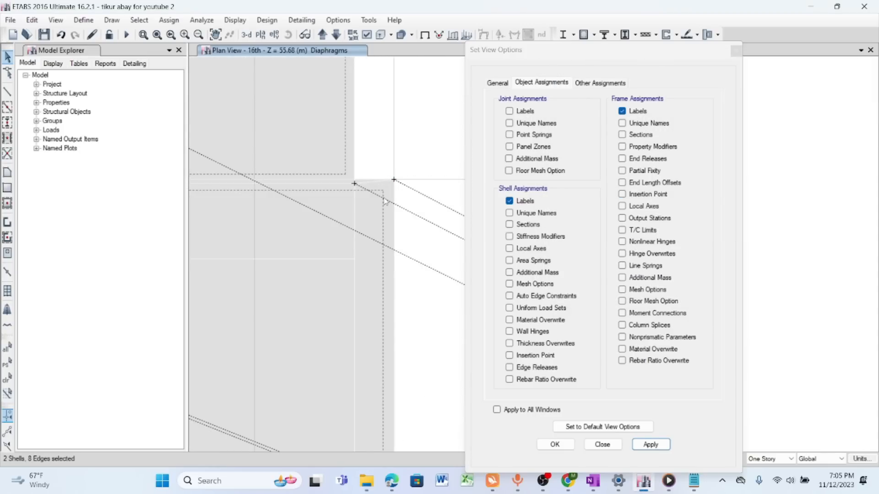
pyautogui.scroll(-6, 380, 190)
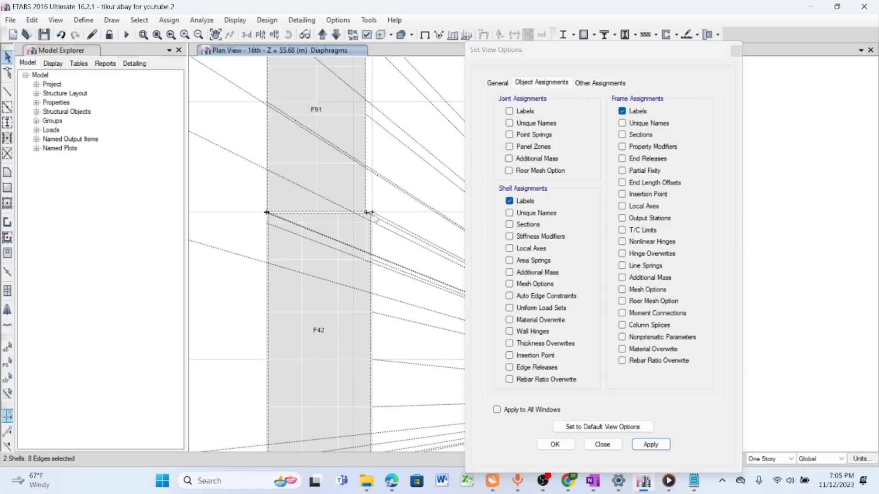
pyautogui.scroll(2, 360, 164)
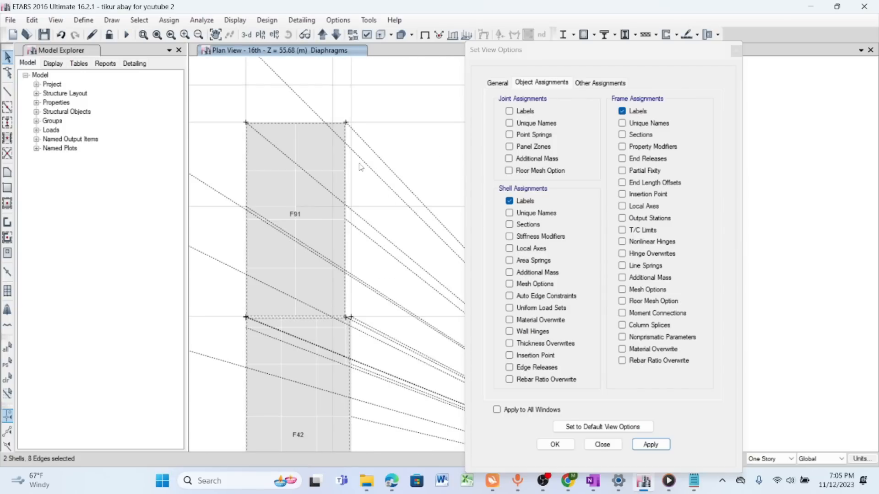
pyautogui.scroll(2, 346, 326)
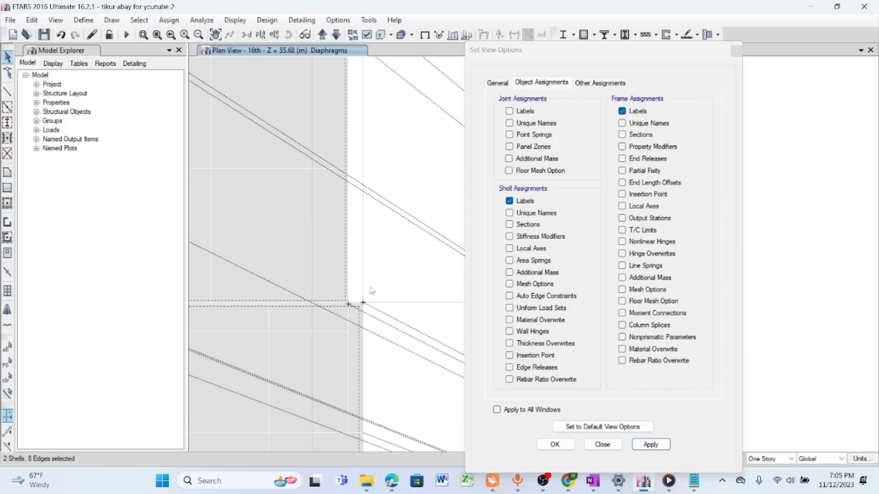
pyautogui.click(680, 58)
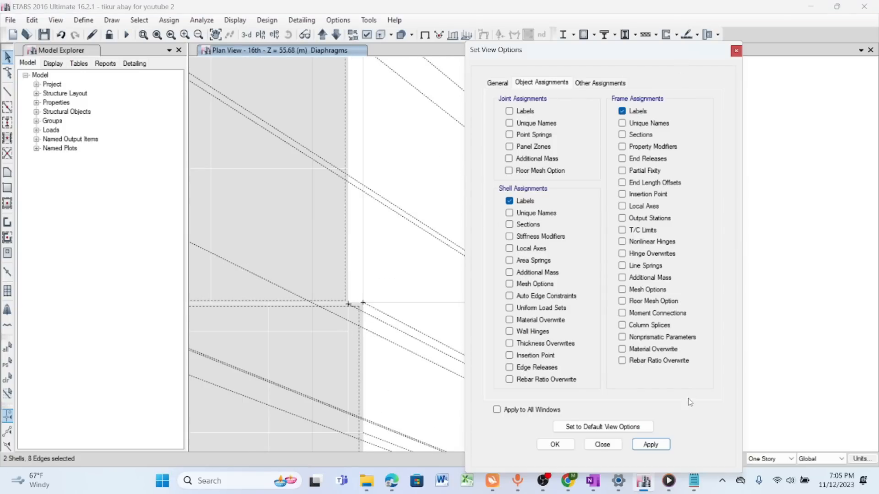
pyautogui.click(602, 445)
# - Inspect the boundary between selected shells F42 and F91 in the full 16th story plan and merge them into one shell
pyautogui.scroll(-2, 637, 243)
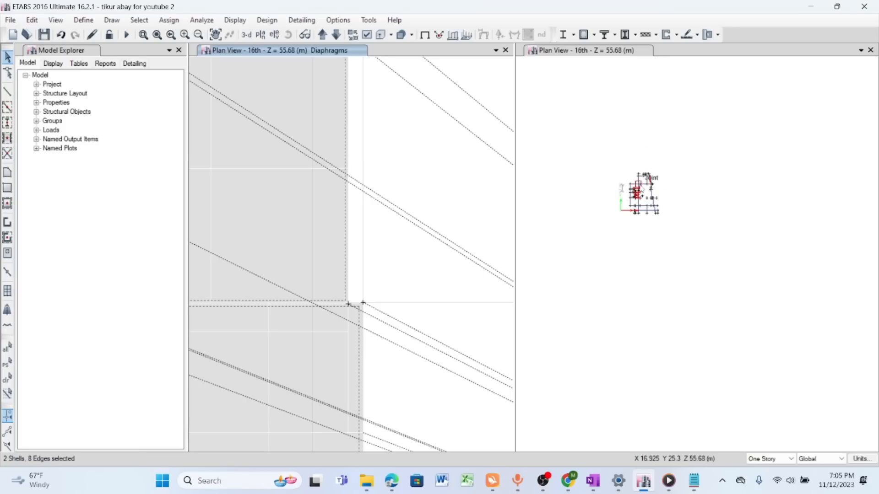
pyautogui.scroll(5, 643, 190)
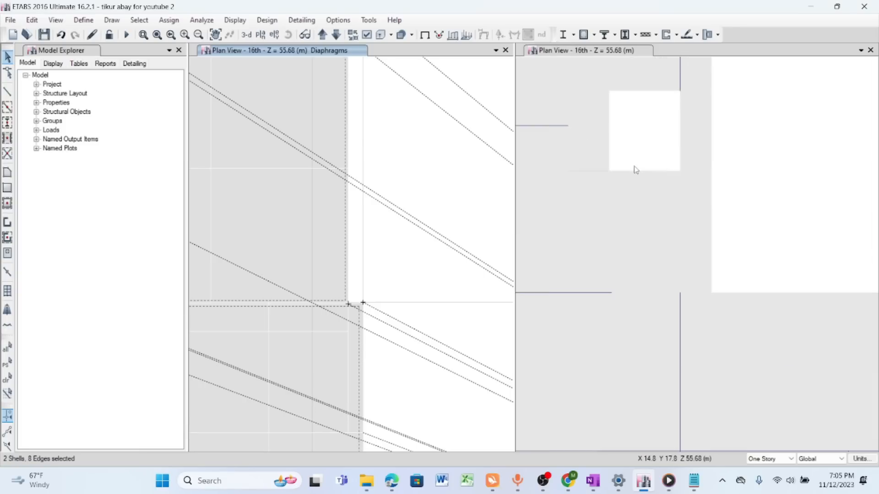
pyautogui.scroll(4, 578, 169)
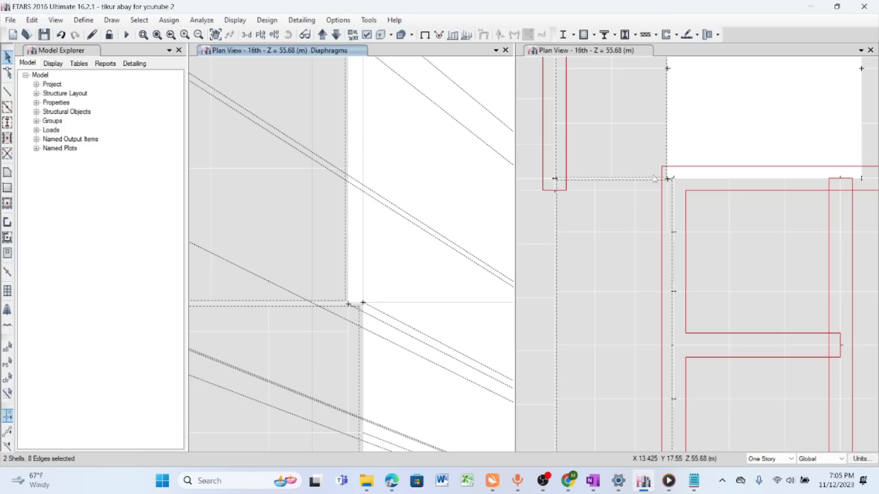
pyautogui.scroll(2, 654, 179)
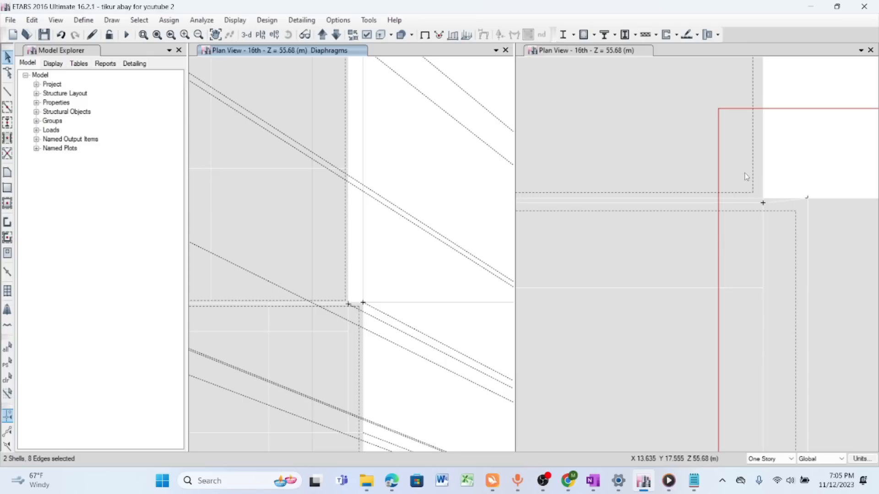
pyautogui.scroll(-3, 707, 182)
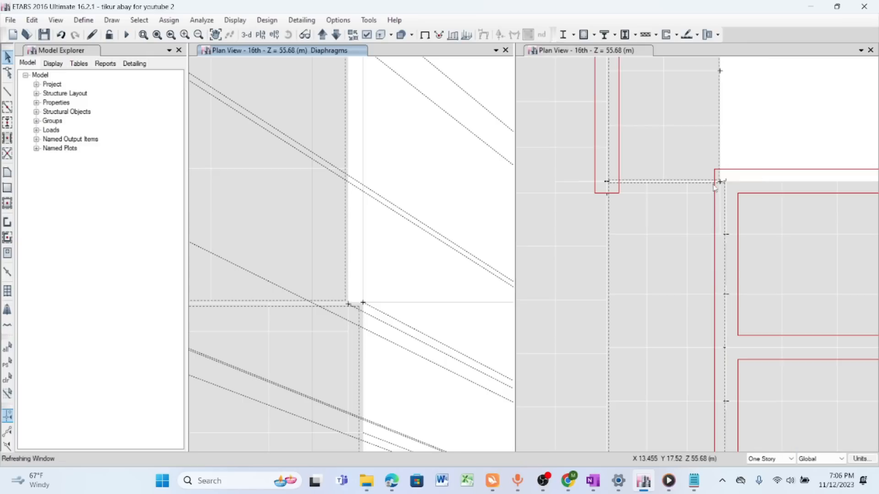
pyautogui.scroll(-3, 692, 185)
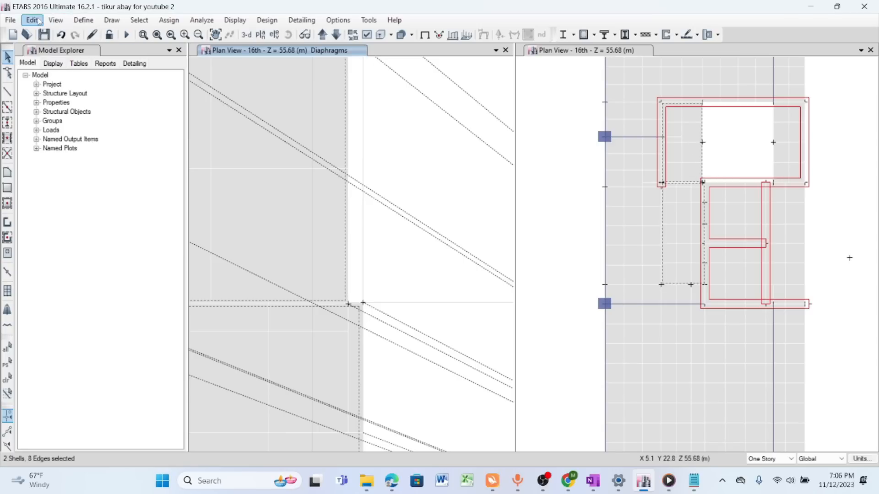
pyautogui.click(31, 20)
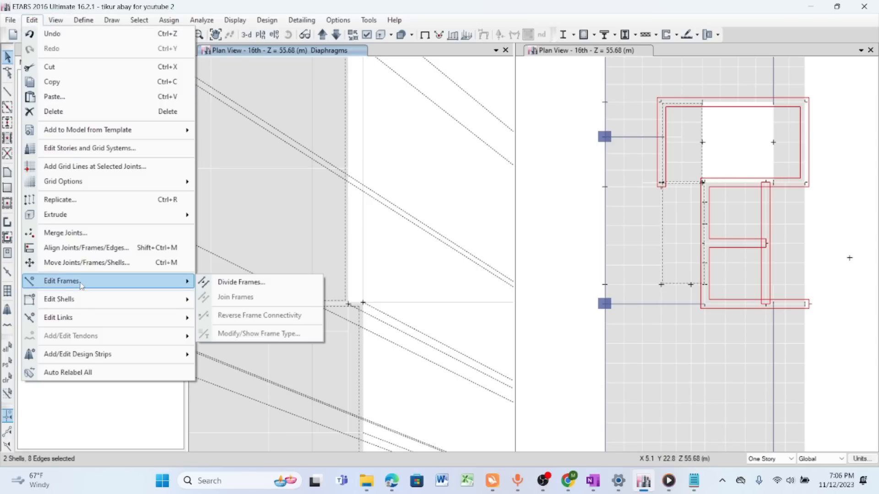
pyautogui.moveTo(81, 301)
pyautogui.click(247, 310)
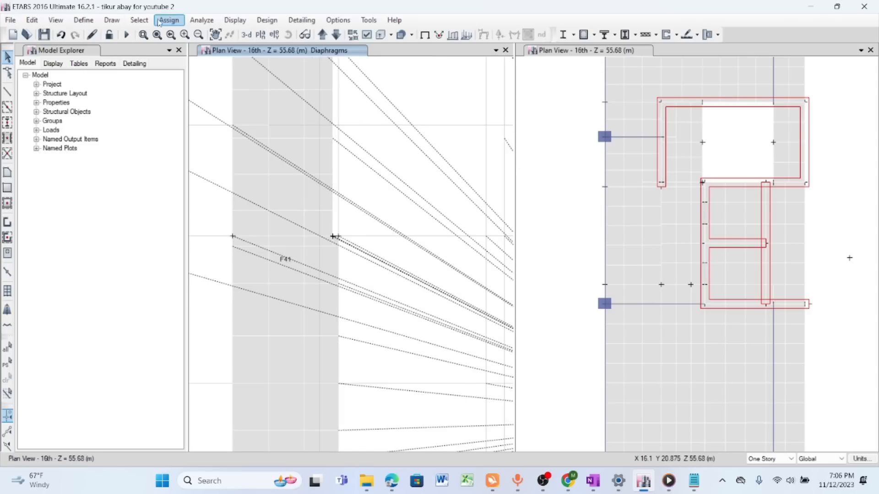
# - Check the model with all checks plus the frame trim/extend and joint story assignment fixes at 1 mm tolerance, and dismiss the report
pyautogui.click(202, 21)
pyautogui.click(225, 34)
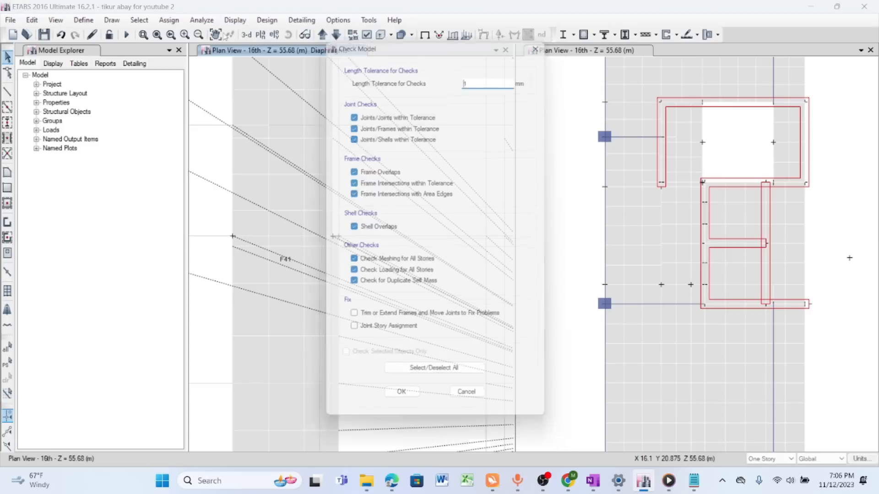
pyautogui.click(352, 323)
pyautogui.click(352, 336)
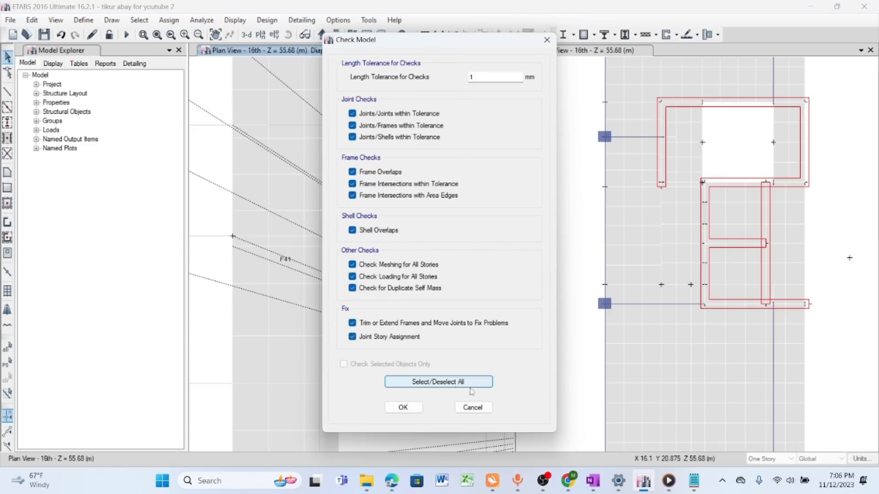
pyautogui.click(403, 408)
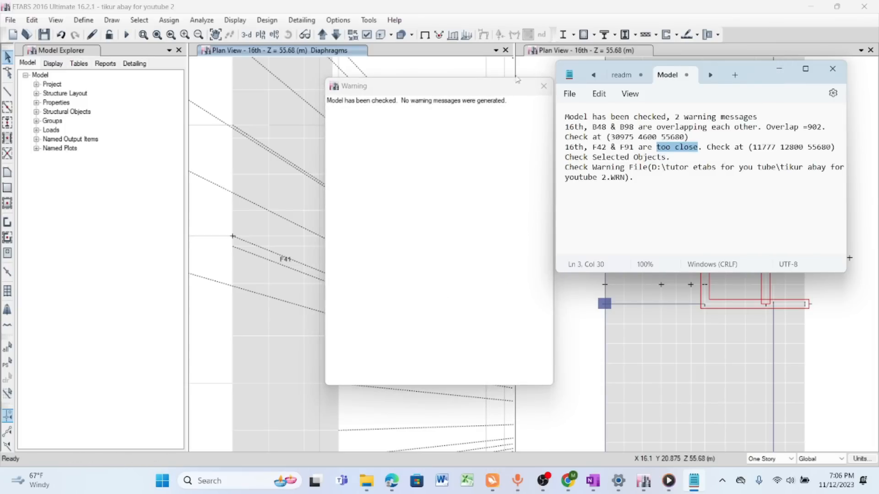
pyautogui.click(780, 68)
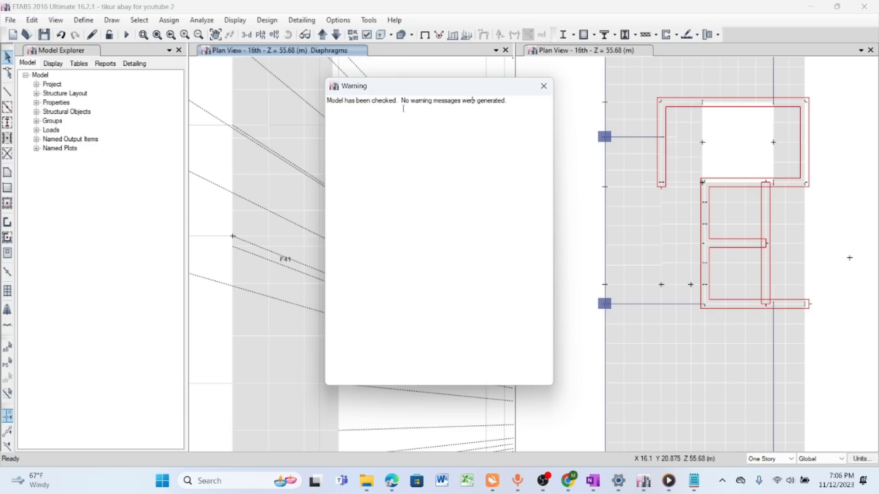
pyautogui.click(543, 86)
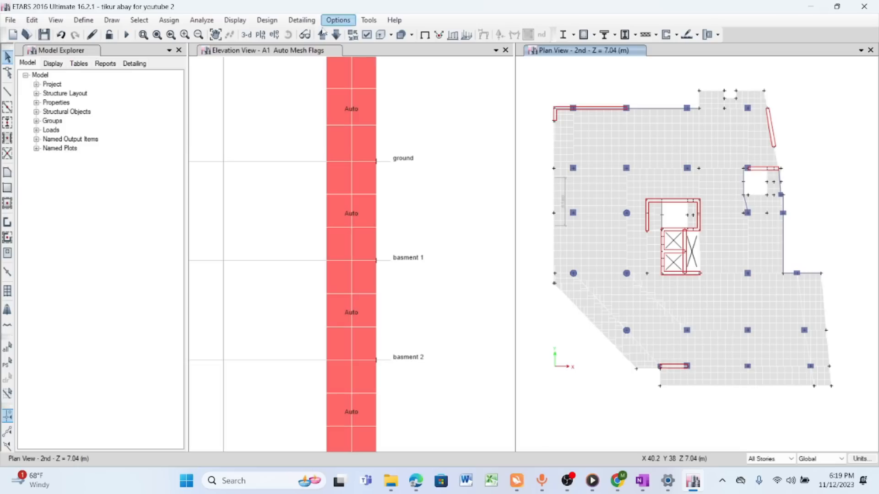
# - Inspect the auto-meshed wall down to Base or basment 3 in the A1 elevation
pyautogui.click(215, 34)
pyautogui.moveTo(412, 379); pyautogui.dragTo(389, 248)
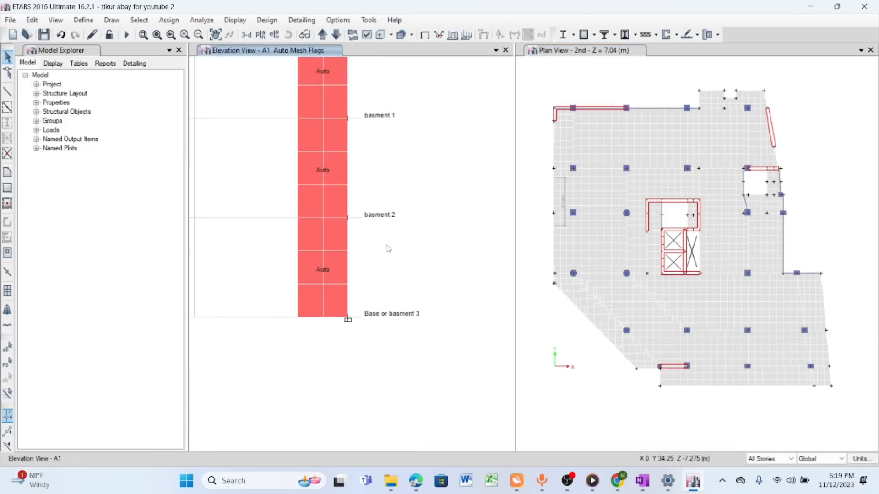